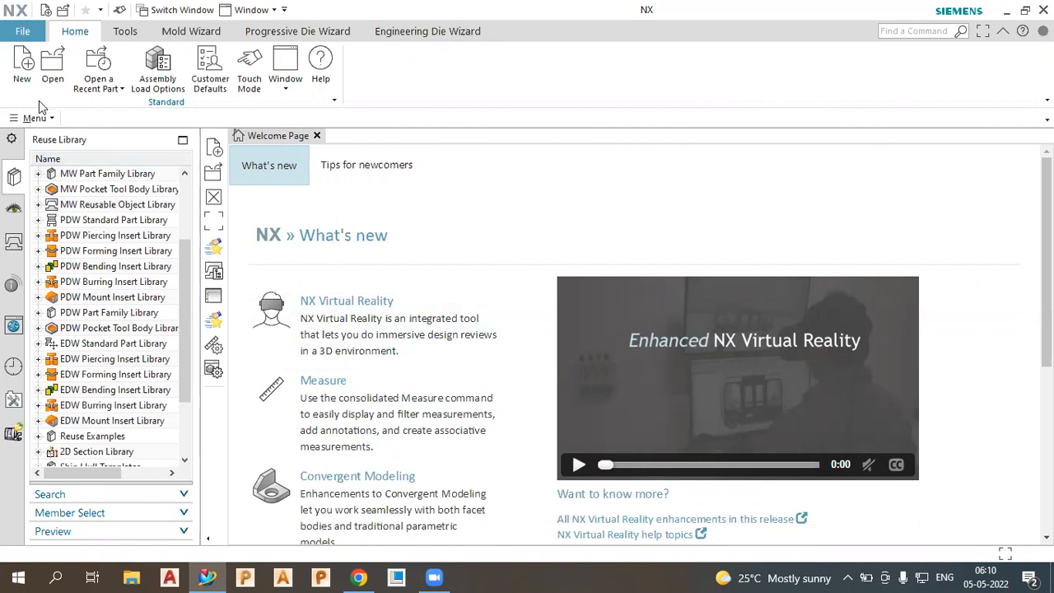
Start a new part file with millimeters as the units and the Model template.
left_click(24, 78)
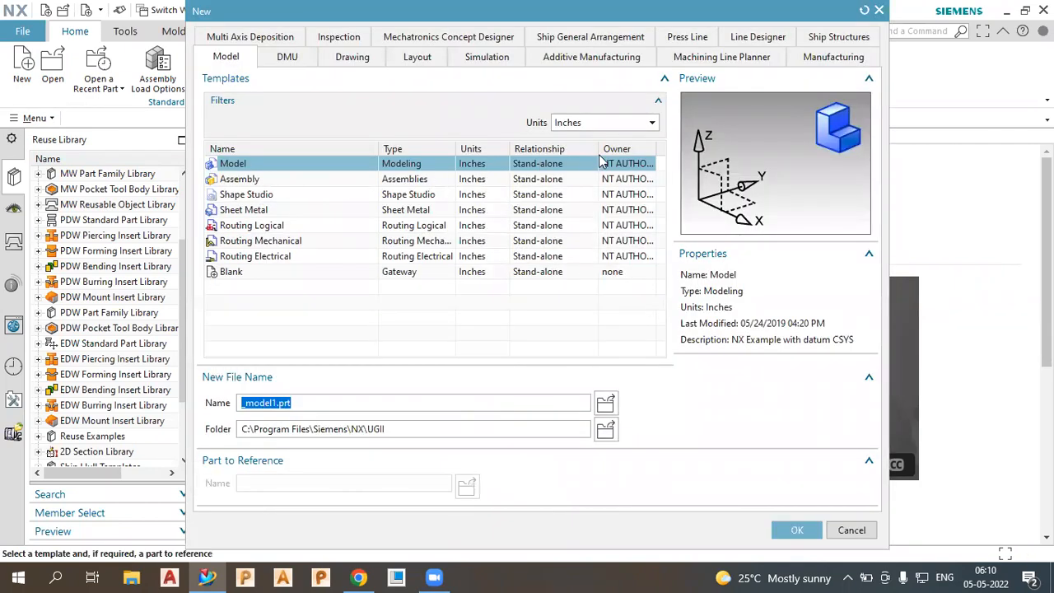
left_click(607, 124)
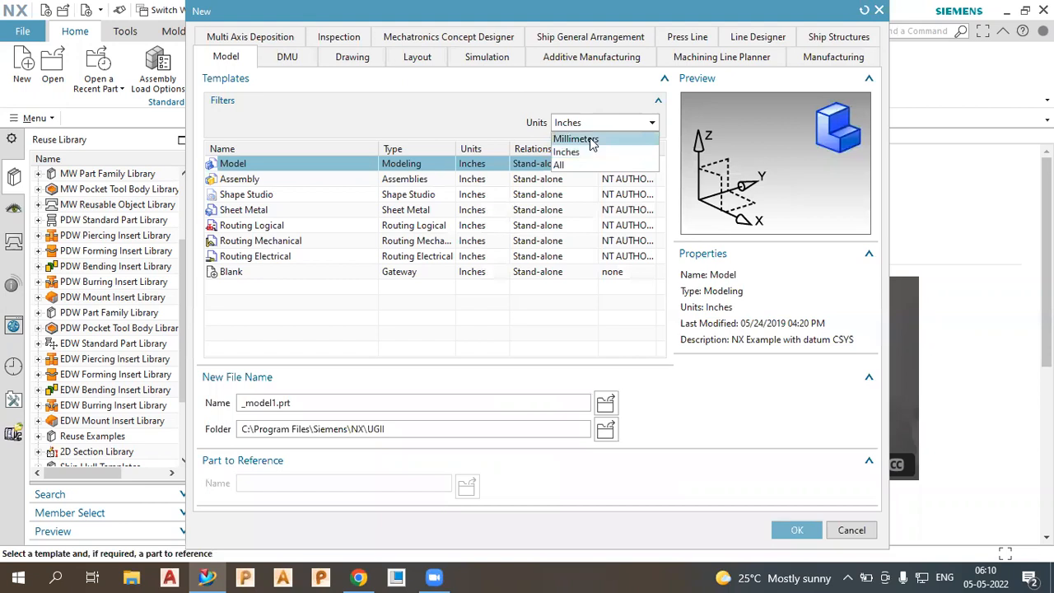
left_click(591, 141)
left_click(594, 125)
left_click(592, 151)
left_click(597, 127)
left_click(594, 141)
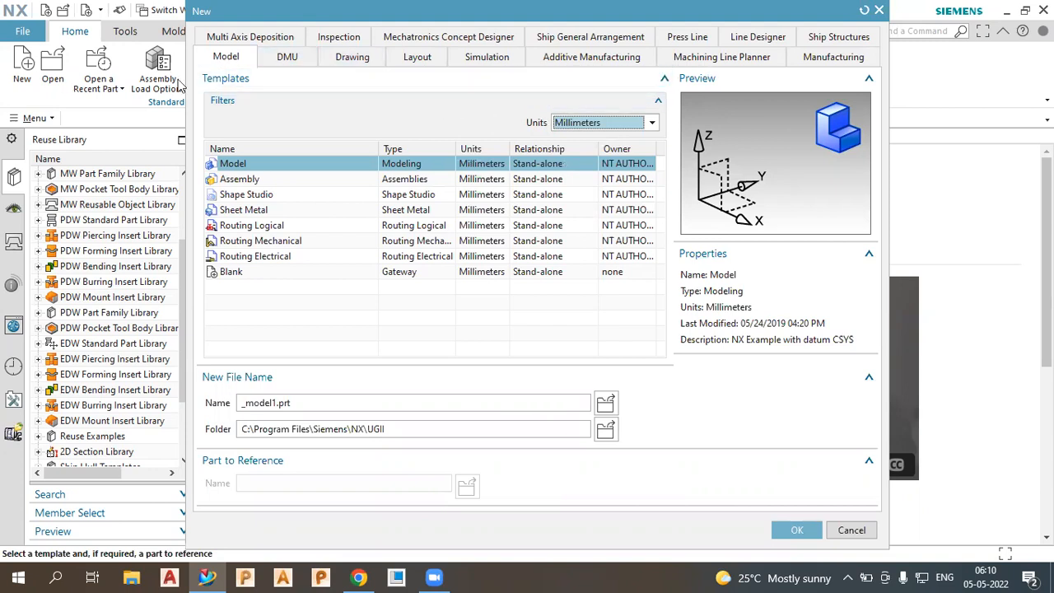
left_click(235, 169)
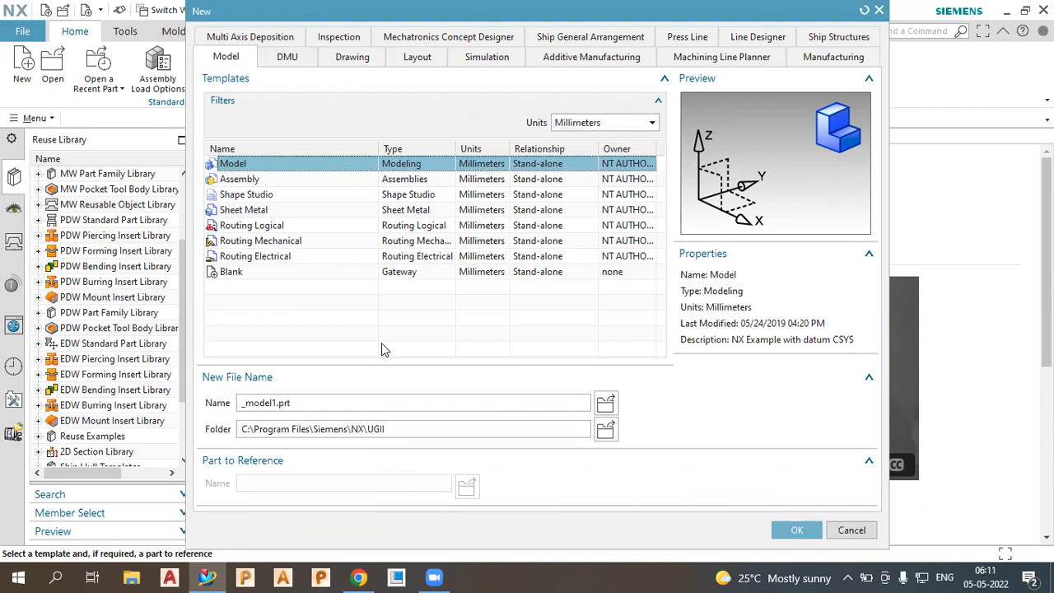
Name the new part cam1.prt, set its folder to the Desktop, and create it.
left_click(311, 403)
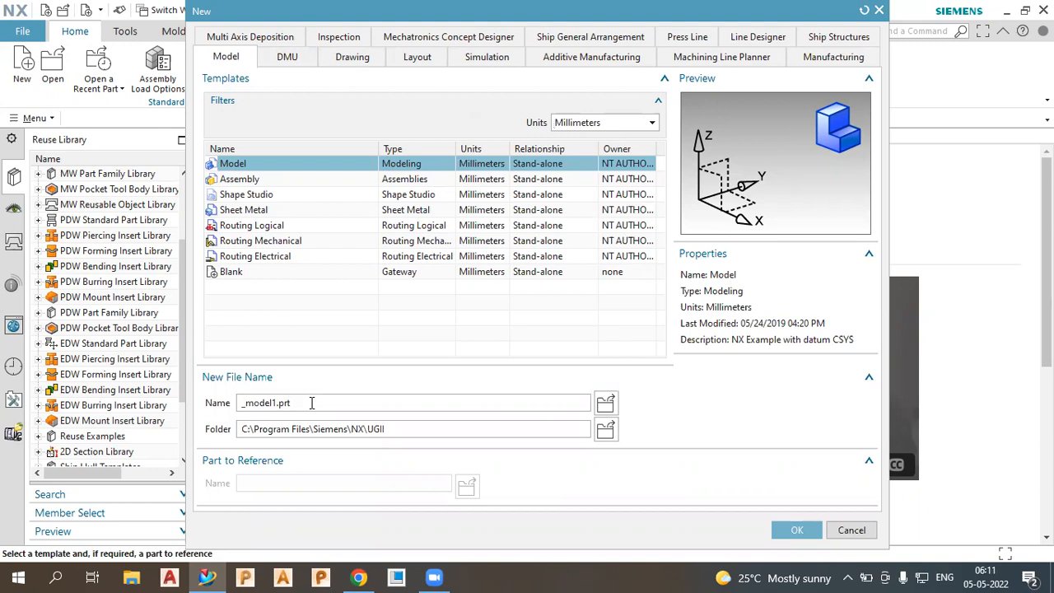
double_click(261, 402)
type("ca")
left_click(614, 437)
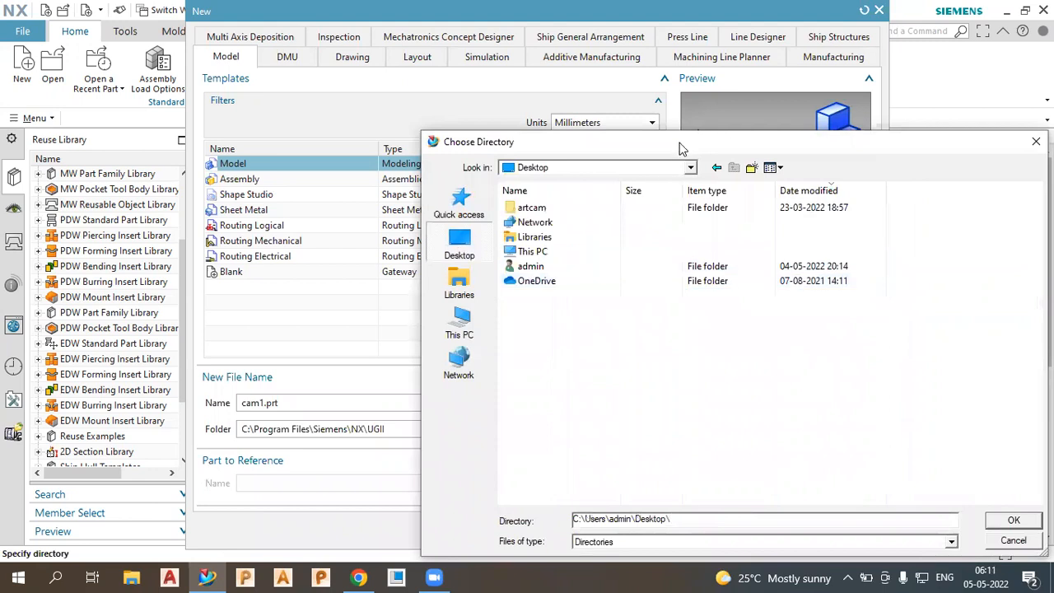
left_click_drag(674, 147, 405, 84)
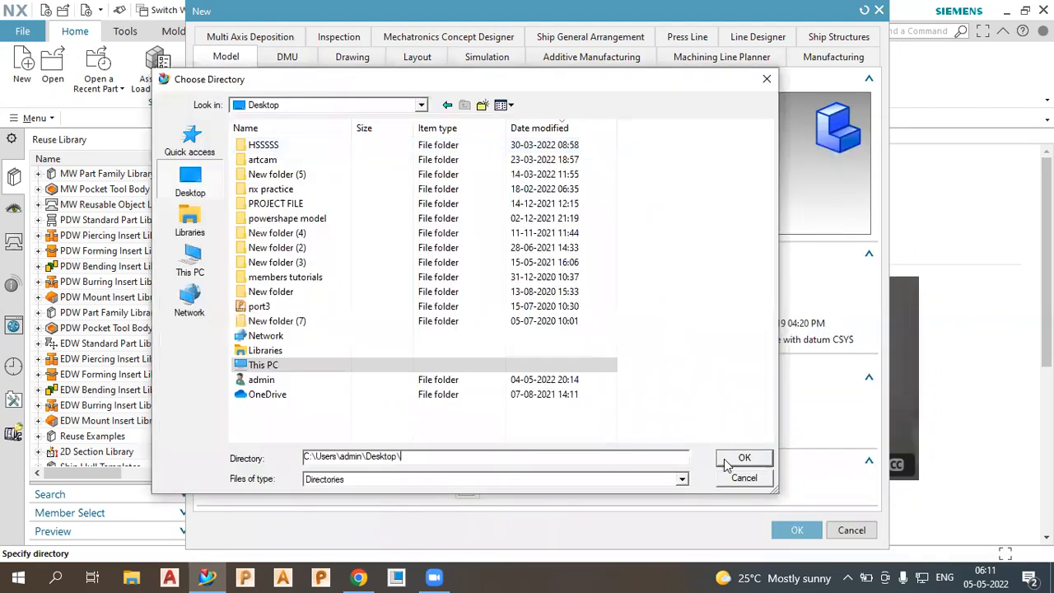
left_click(741, 457)
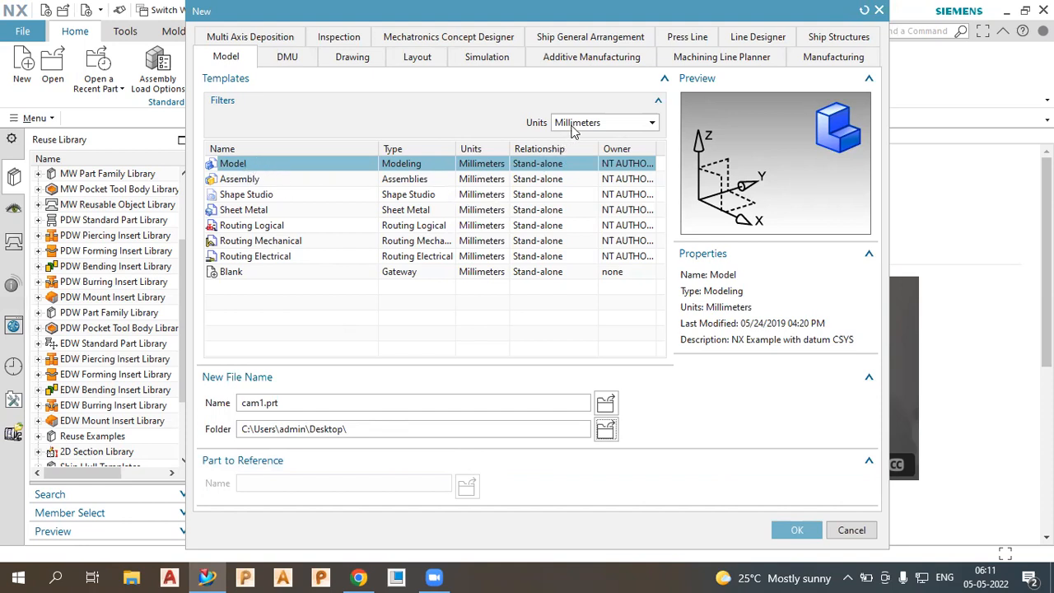
left_click(786, 531)
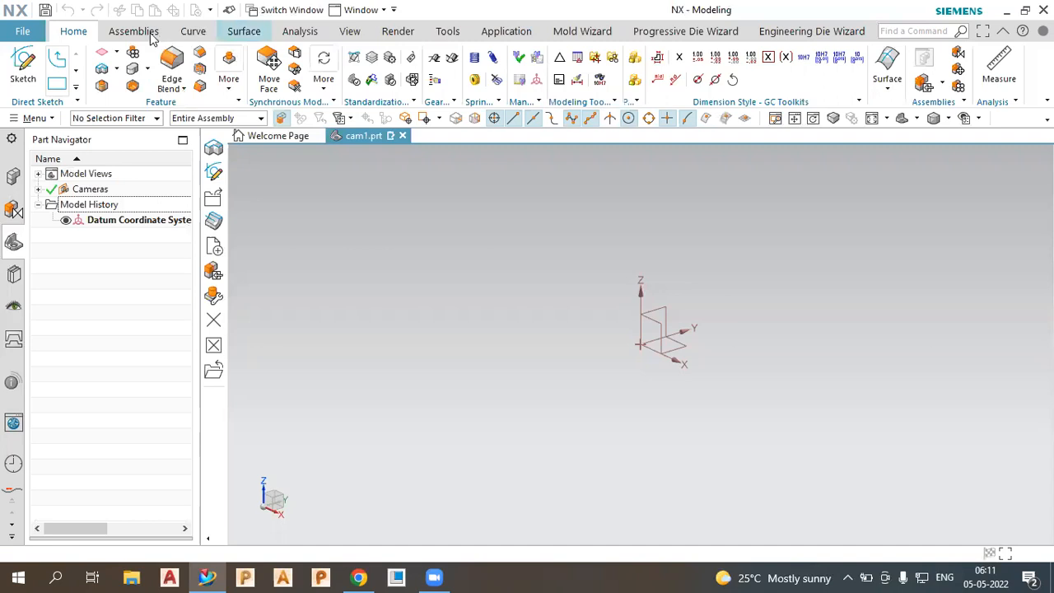
left_click(152, 35)
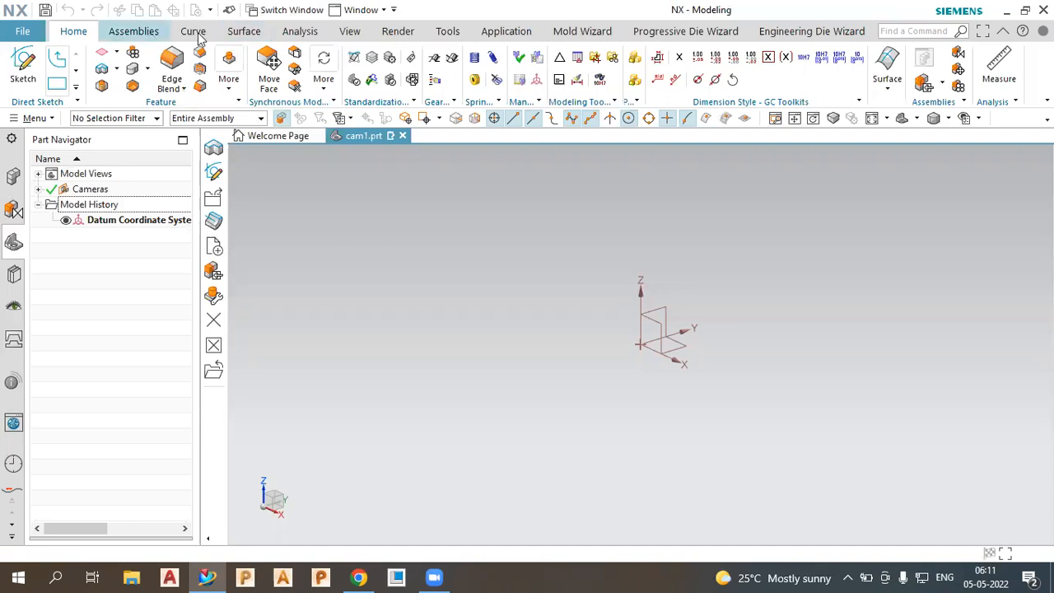
left_click(242, 35)
left_click(311, 38)
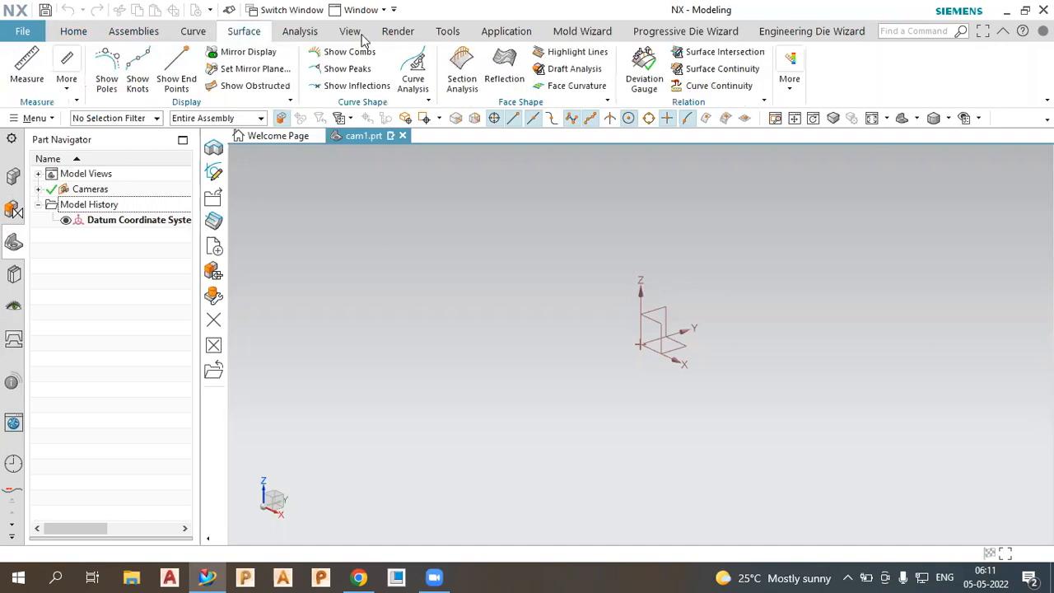
left_click(401, 37)
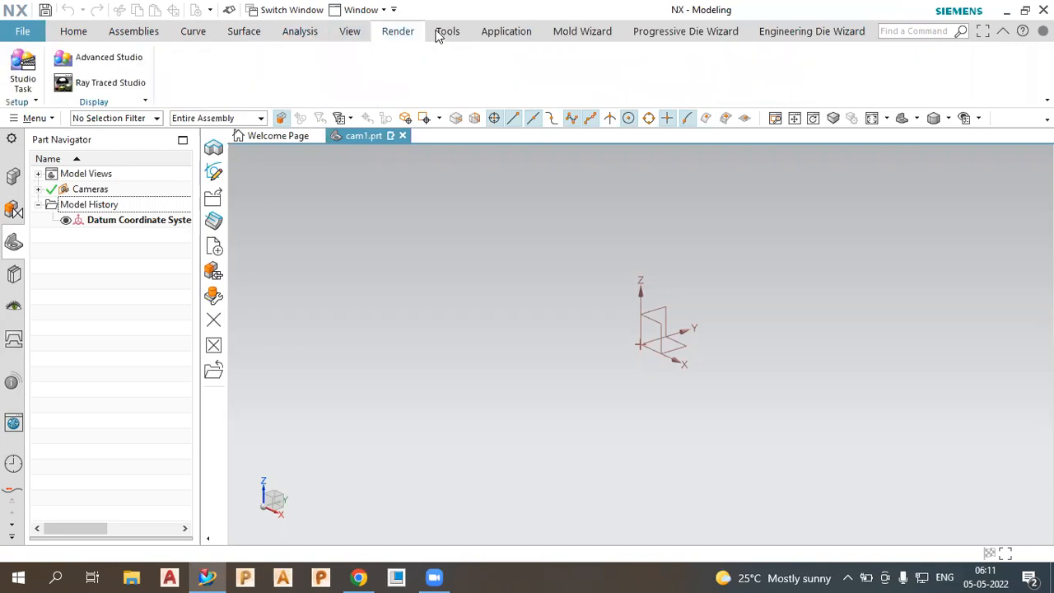
left_click(527, 37)
left_click(582, 33)
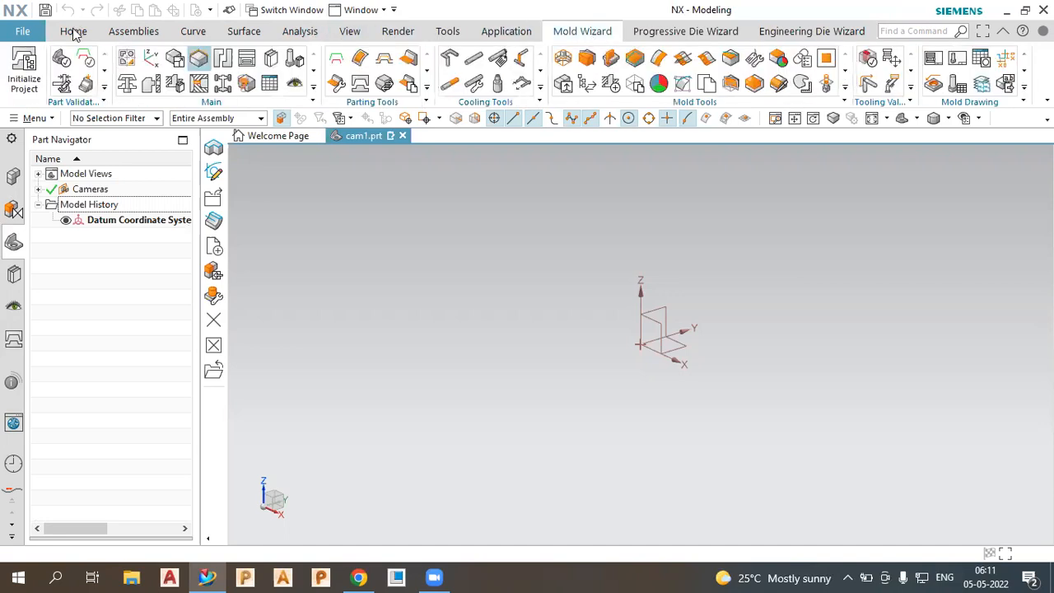
left_click(73, 33)
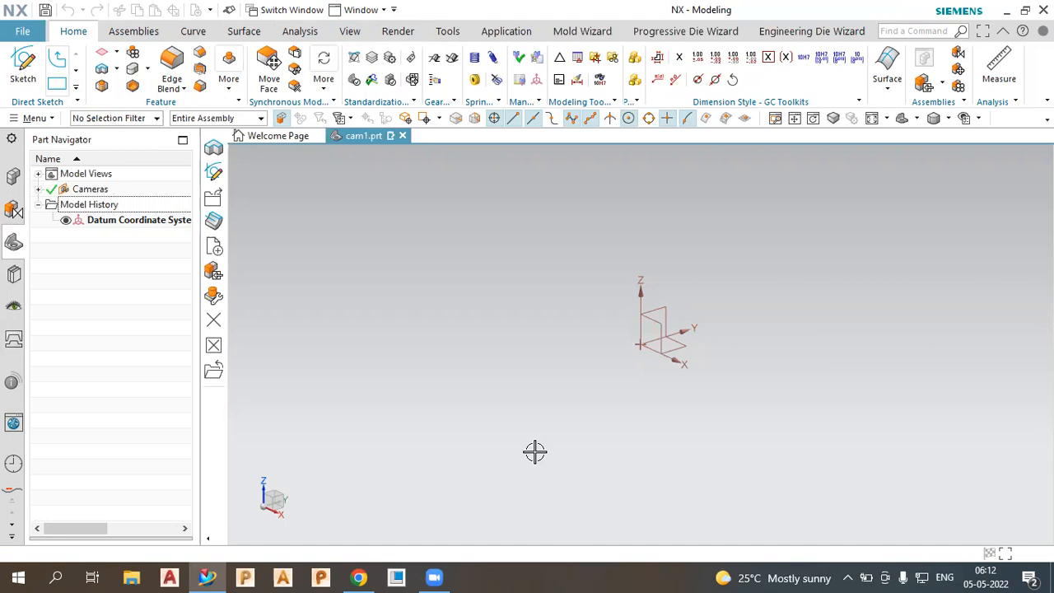
Create a sketch on the inferred XY plane of the datum coordinate system.
scroll(528, 414, "down", 2)
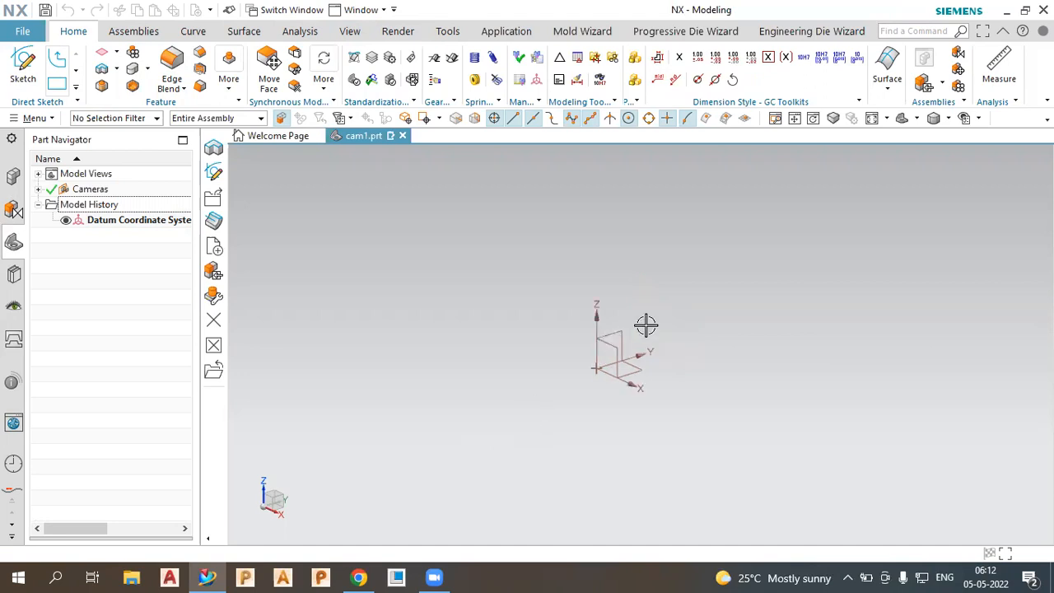
scroll(647, 330, "up", 2)
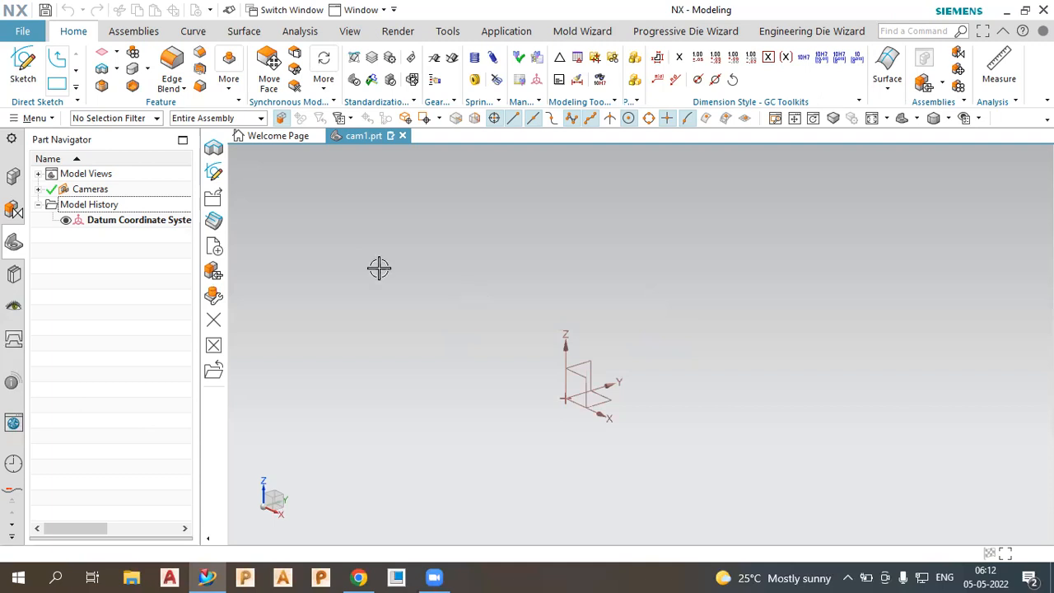
left_click(23, 82)
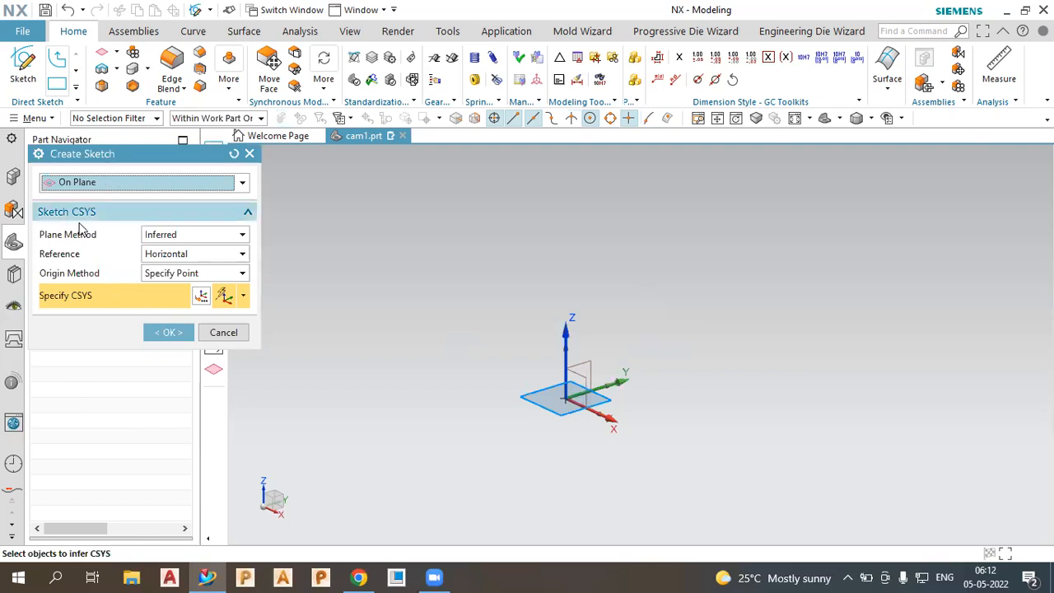
left_click(168, 332)
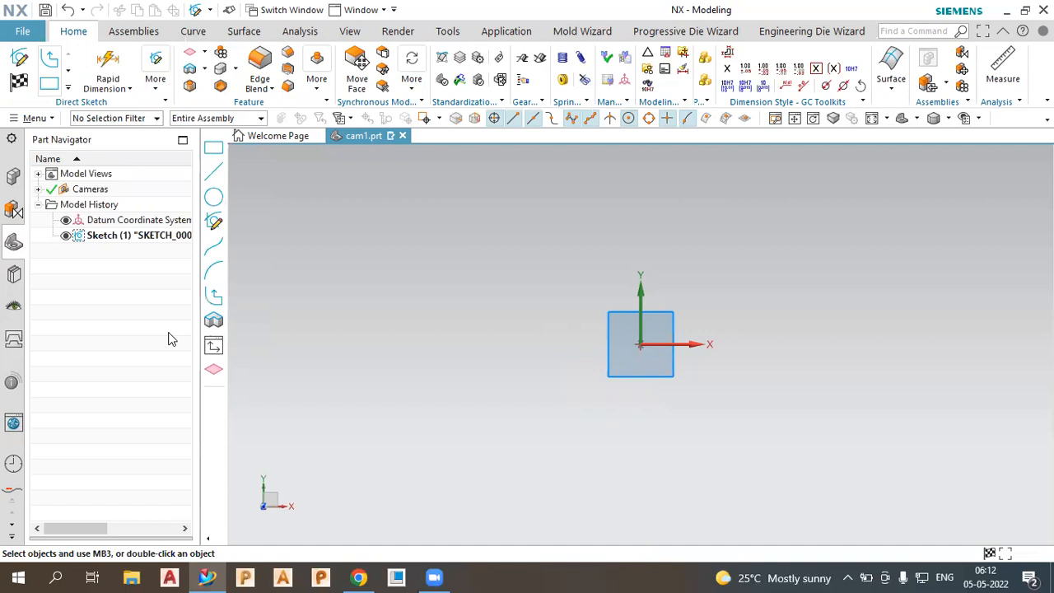
Sketch a horizontal rectangle from its center at the sketch origin, about 112 mm wide and 70 mm high.
left_click(68, 90)
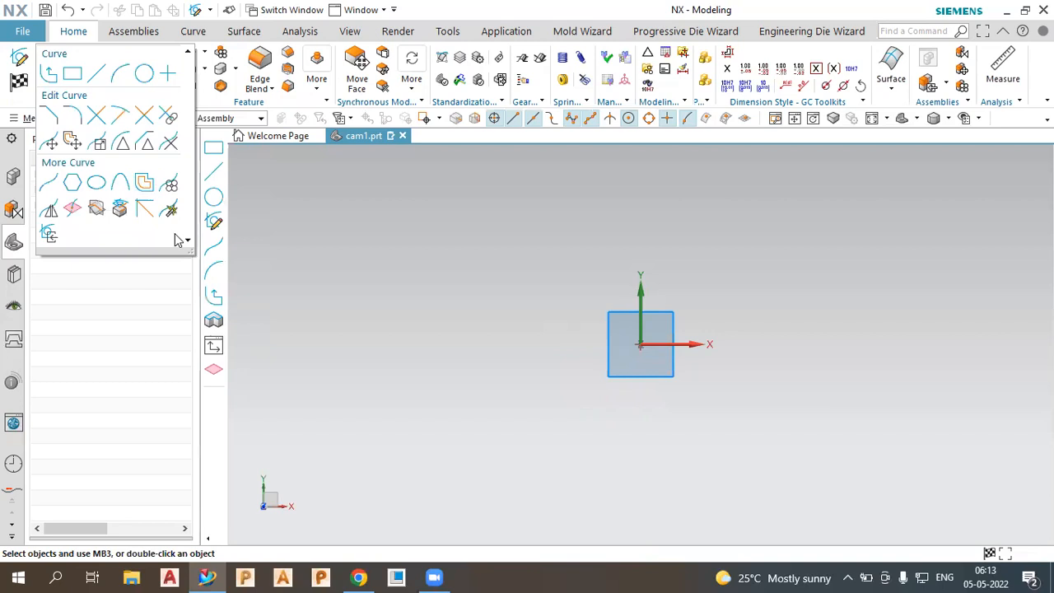
left_click(71, 76)
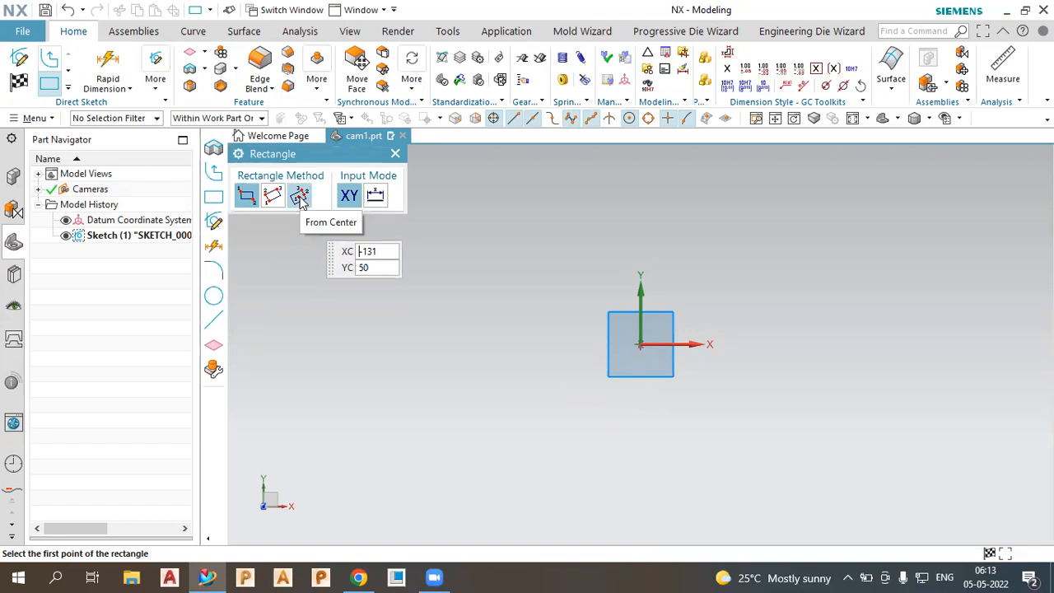
left_click(301, 200)
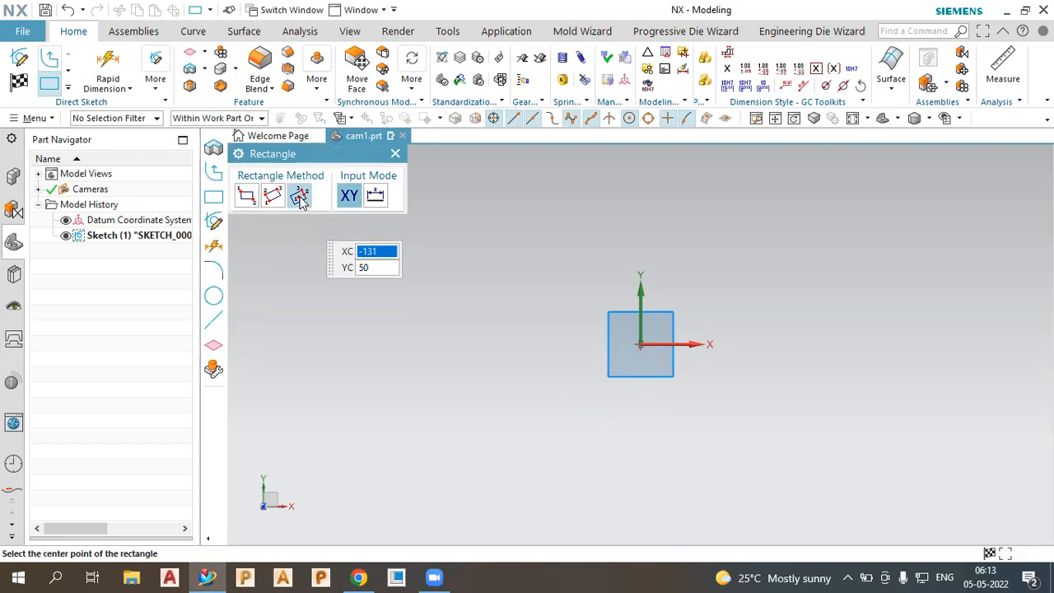
left_click(640, 344)
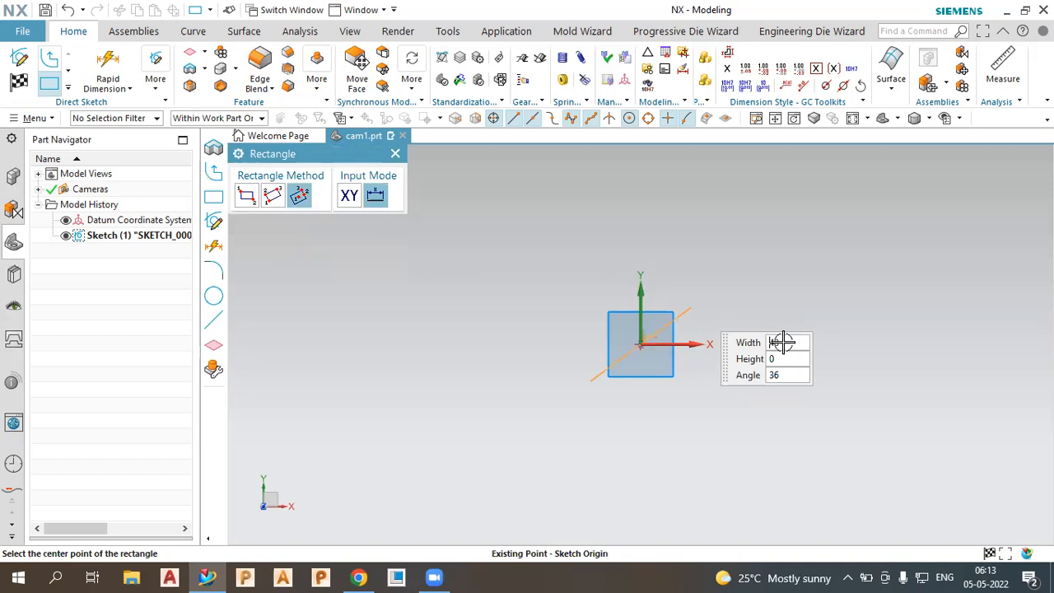
left_click(786, 343)
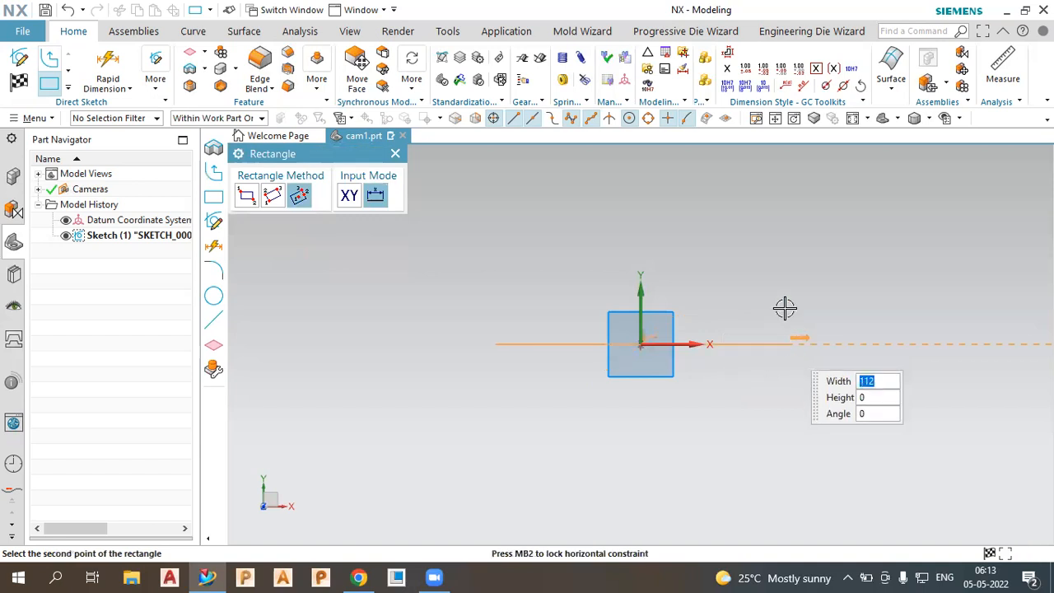
left_click(784, 252)
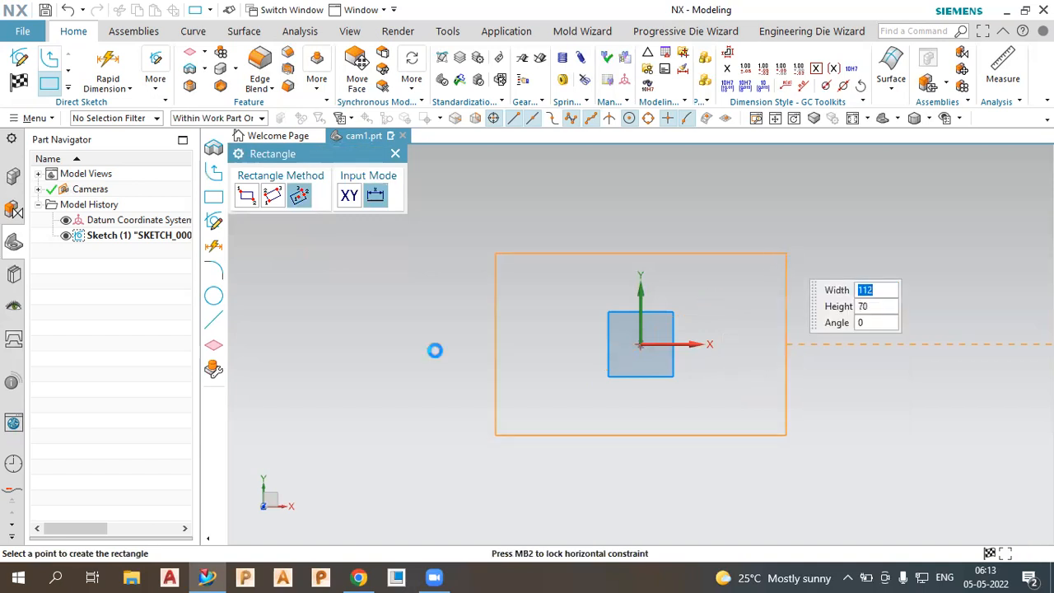
left_click(396, 154)
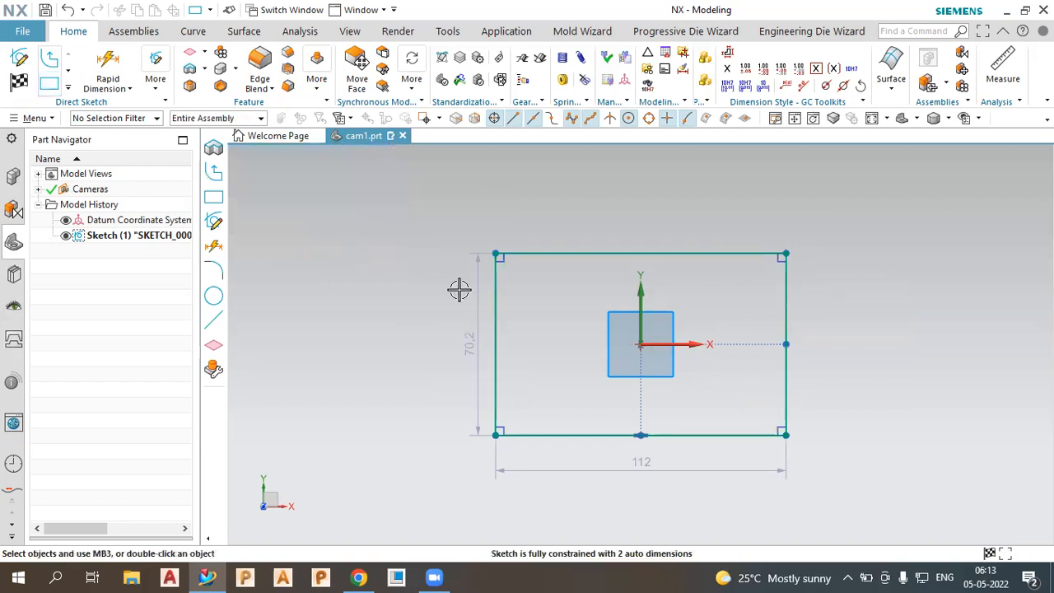
Set the rectangle's vertical dimension to 100 mm and move the dimension farther away from its edge.
scroll(462, 290, "down", 3)
scroll(360, 360, "up", 2)
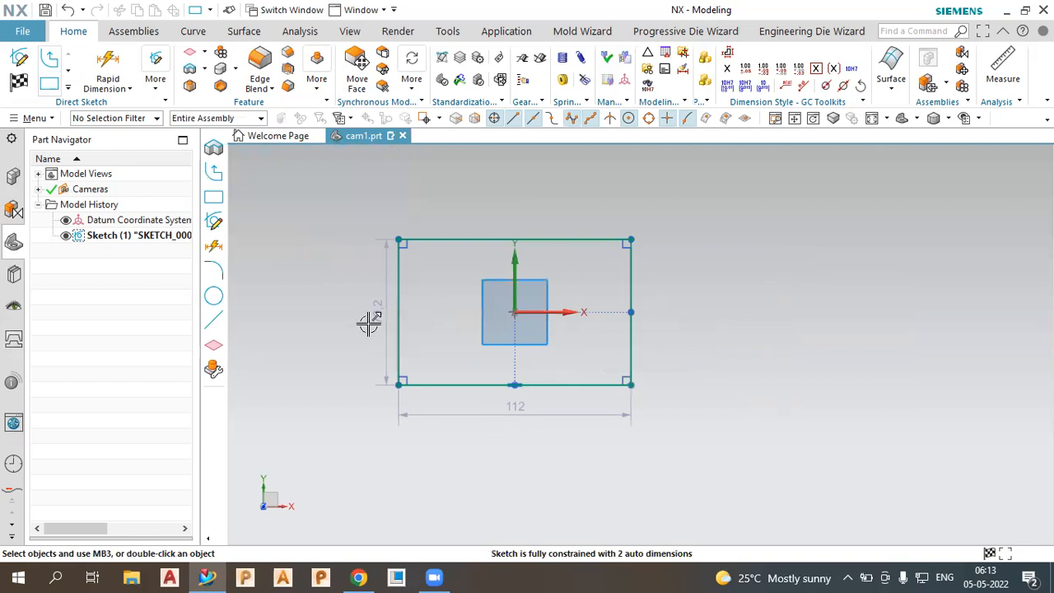
double_click(371, 322)
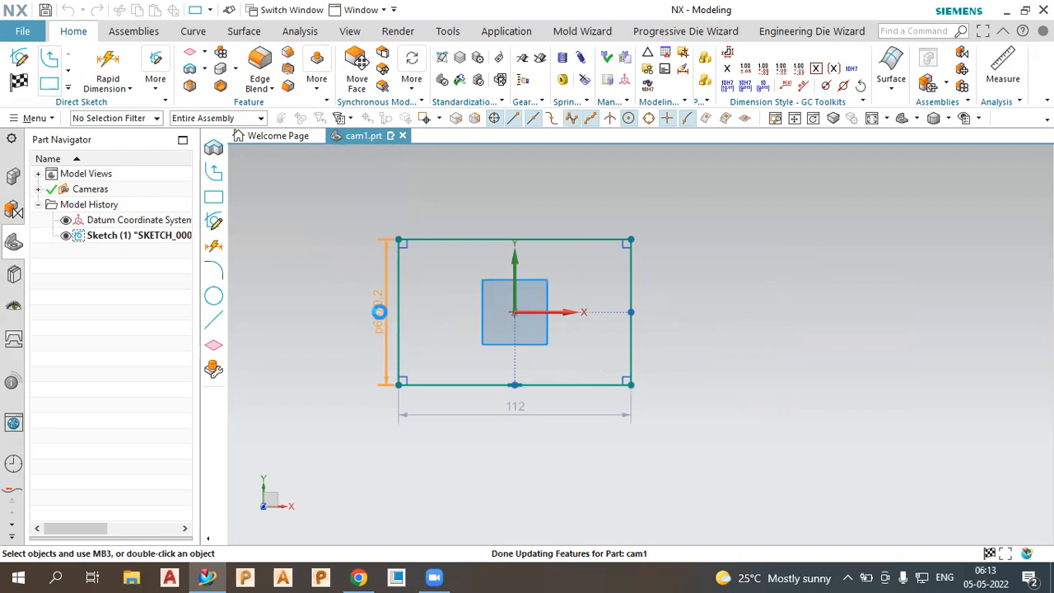
double_click(379, 311)
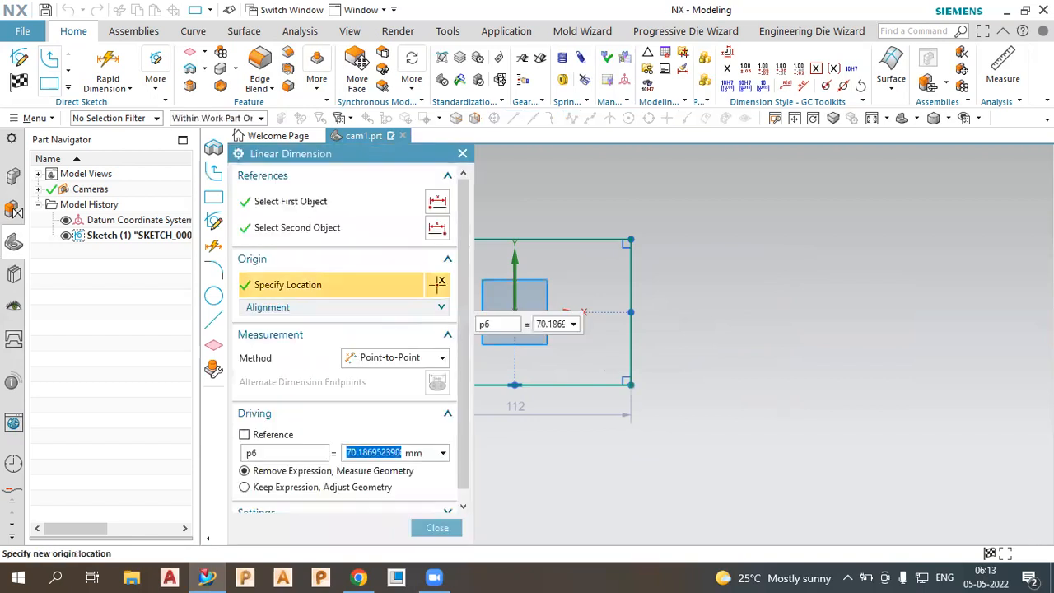
type("100")
key("Return")
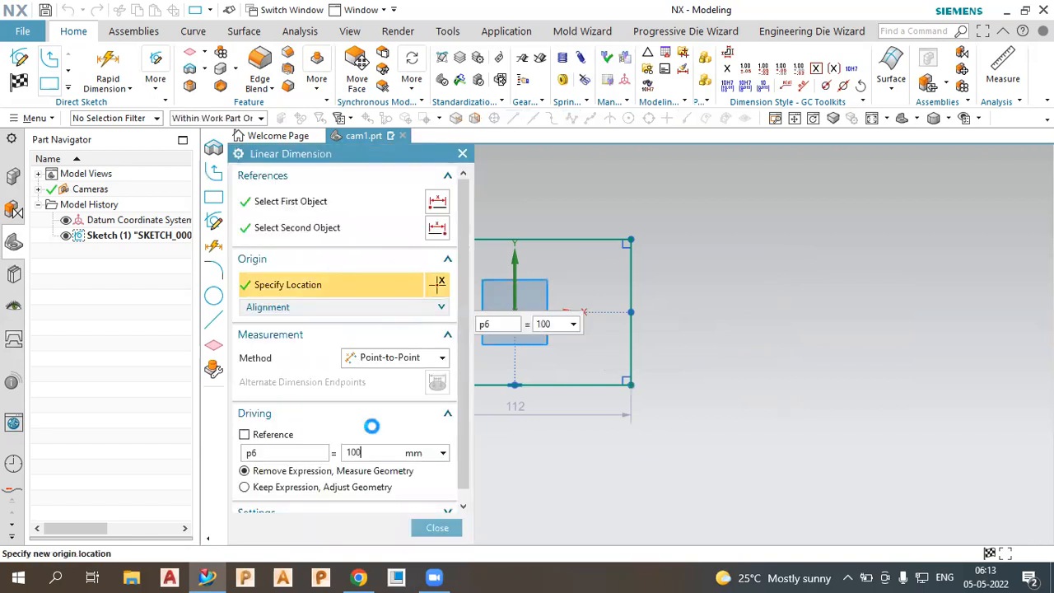
left_click(428, 529)
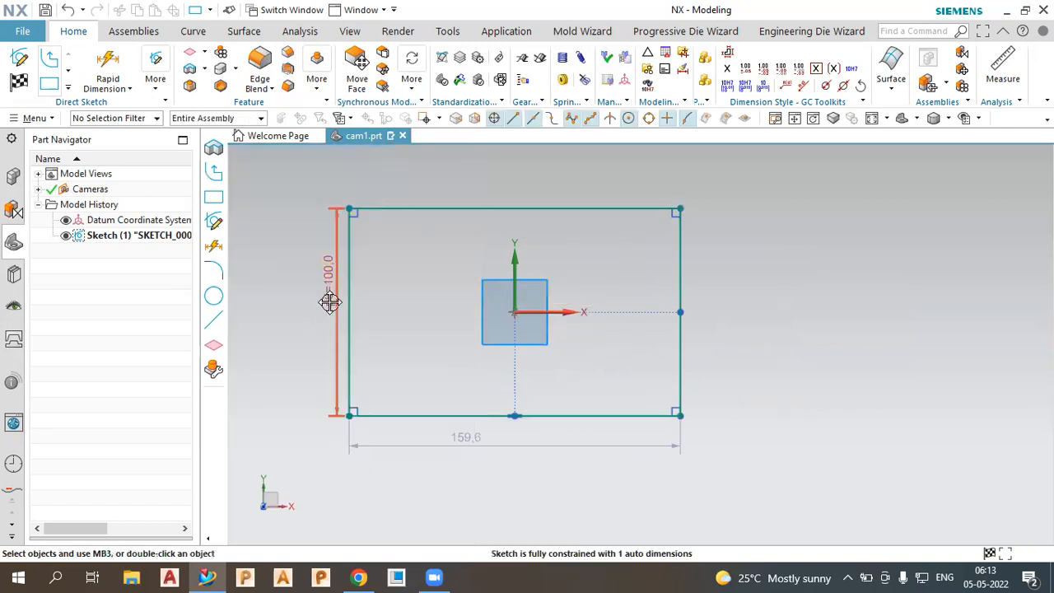
left_click(297, 297)
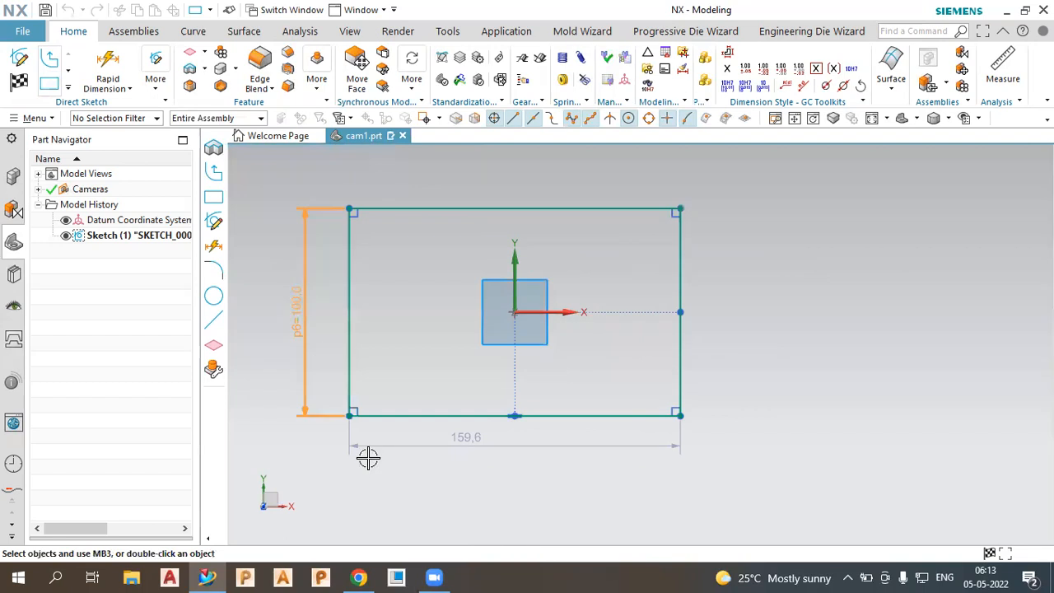
left_click(374, 463)
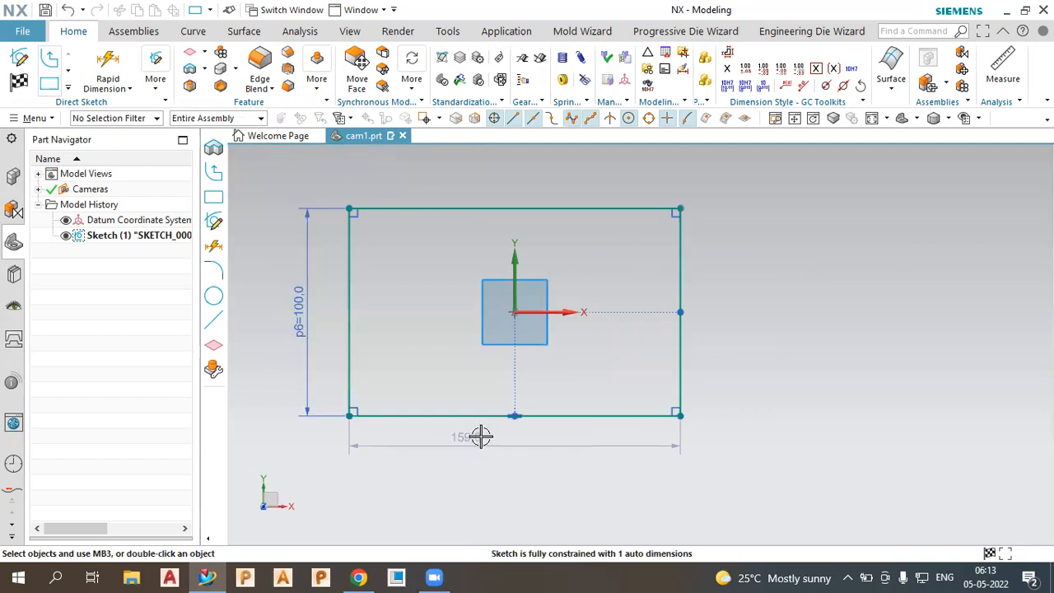
Set the rectangle's horizontal dimension to 200 mm and place the dimension farther below the bottom edge.
double_click(479, 437)
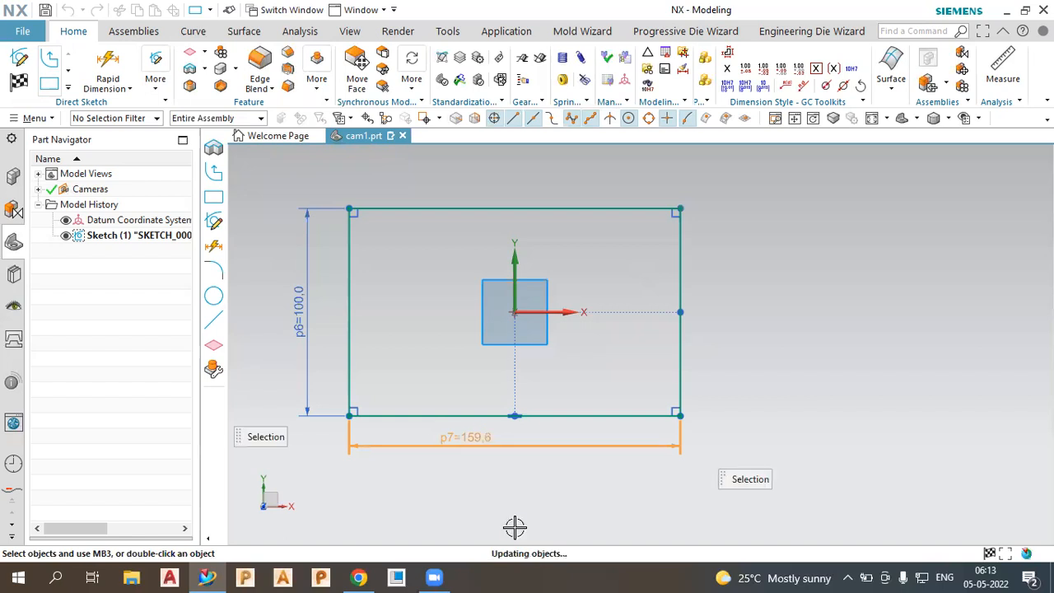
type("200")
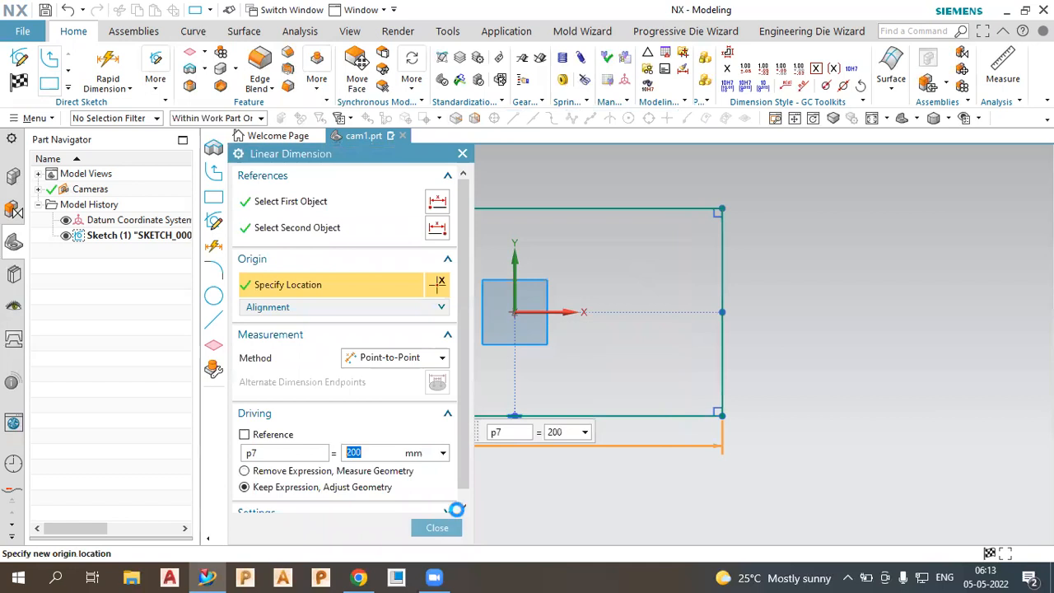
left_click(508, 483)
mouse_move(479, 443)
left_mouse_down()
mouse_move(518, 464)
mouse_move(510, 486)
left_mouse_up()
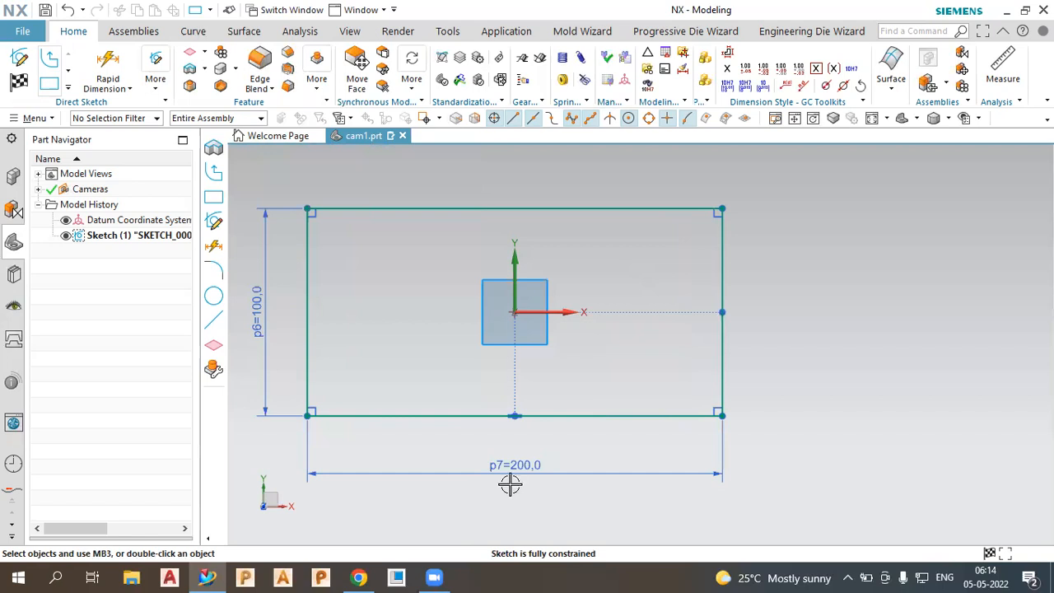
Finish the rectangle sketch and reopen it for editing.
scroll(697, 261, "down", 2)
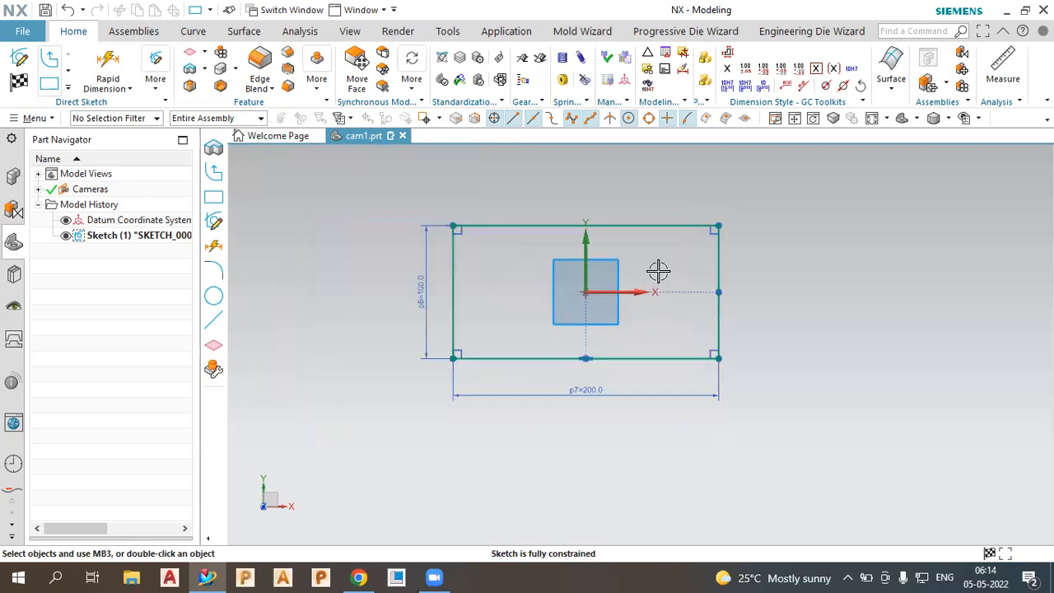
scroll(659, 270, "up", 2)
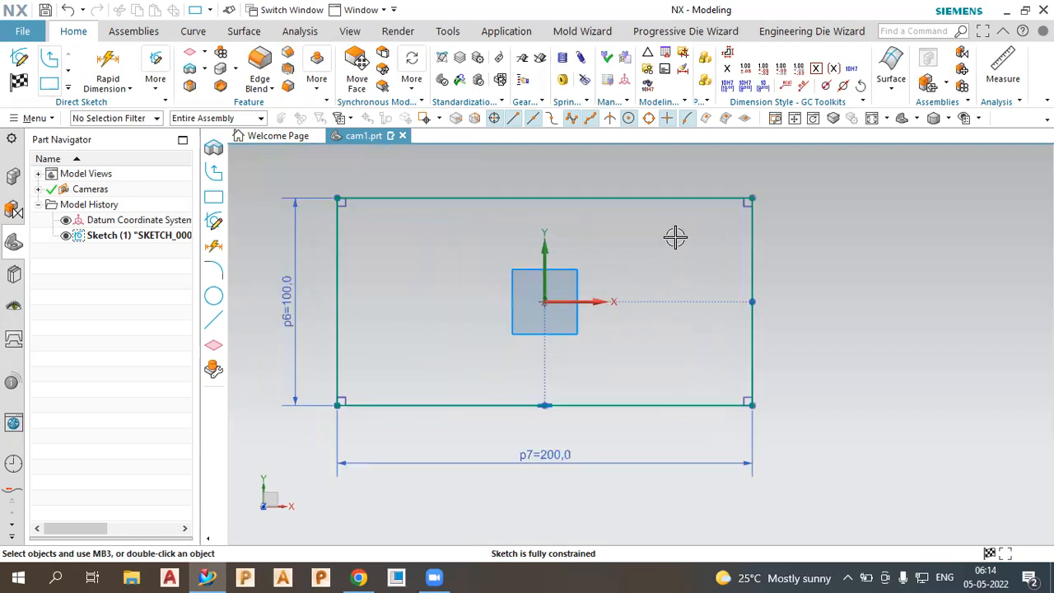
left_click(19, 81)
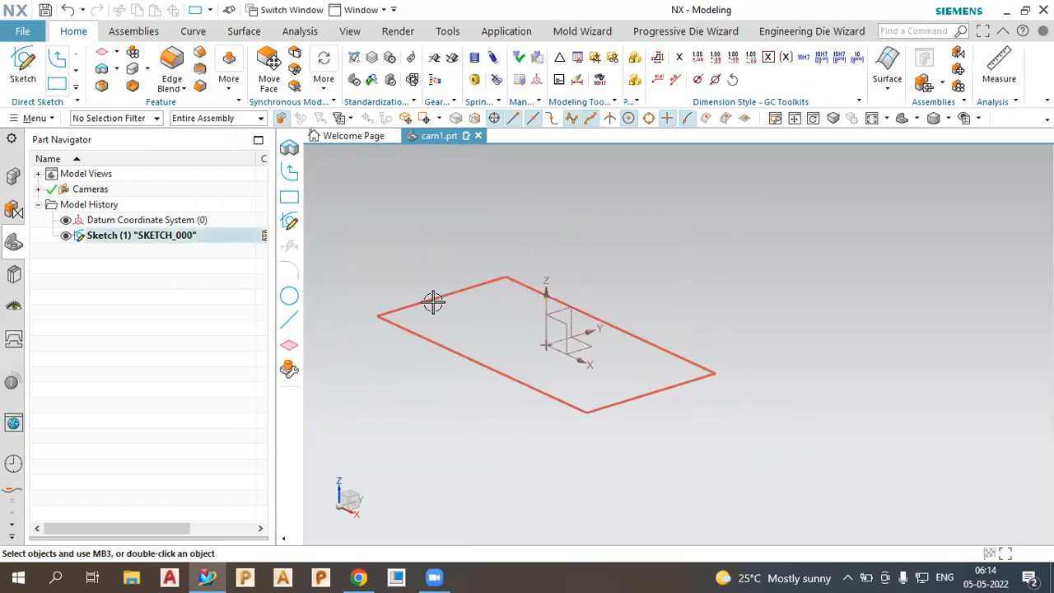
left_click(431, 299)
double_click(447, 306)
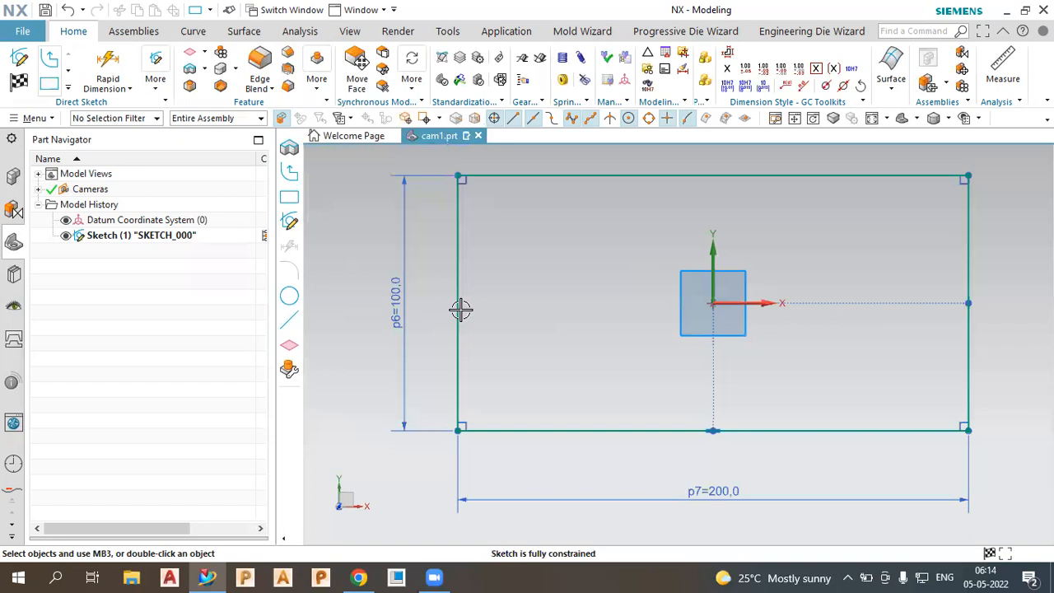
Sketch a circle about 16 mm in diameter inside the rectangle's upper-left corner, centered at XC -80, YC 35.
scroll(460, 309, "down", 2)
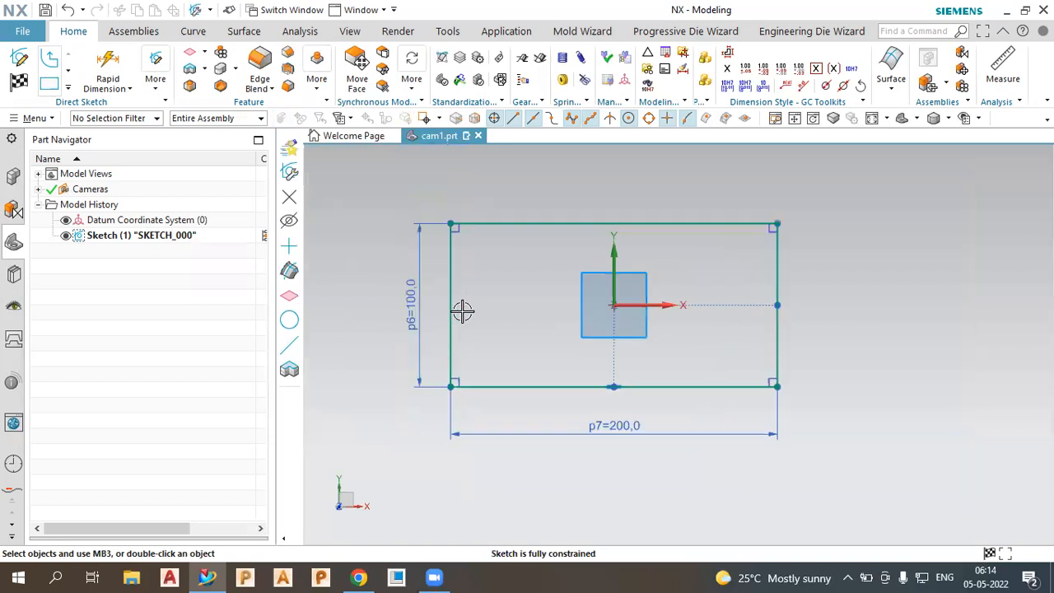
left_click(68, 87)
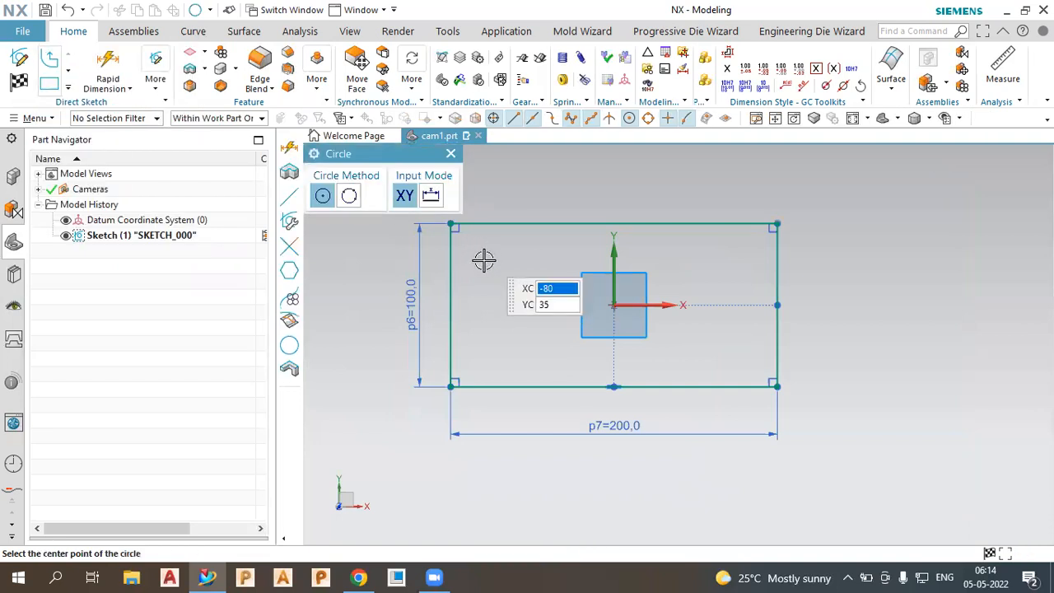
left_click(483, 248)
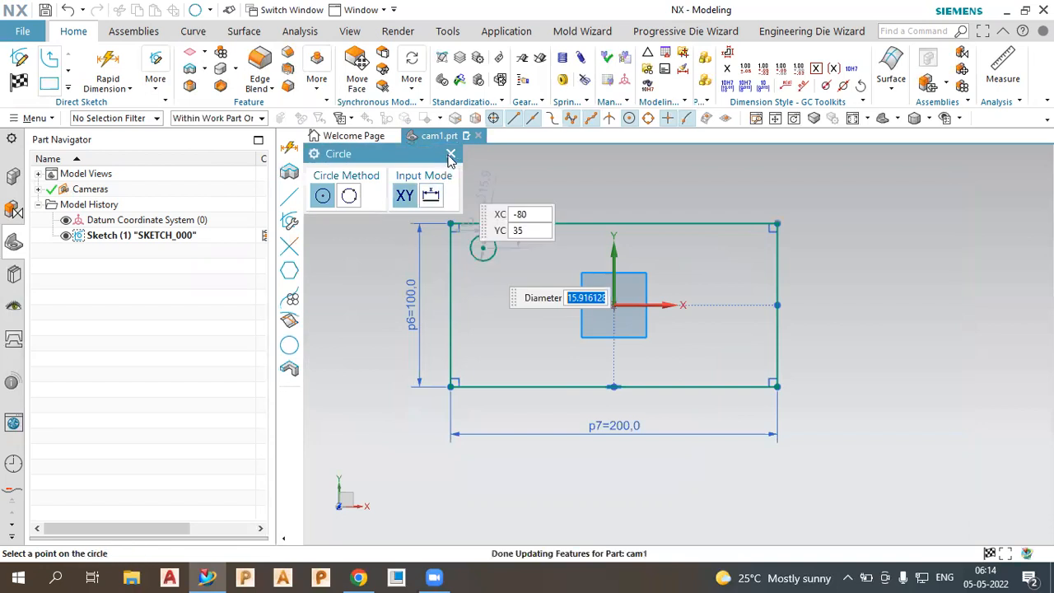
left_click(451, 155)
Make the circle's horizontal 20 mm edge offset a driving dimension above the rectangle and move its vertical offset outside the left edge.
scroll(503, 240, "up", 4)
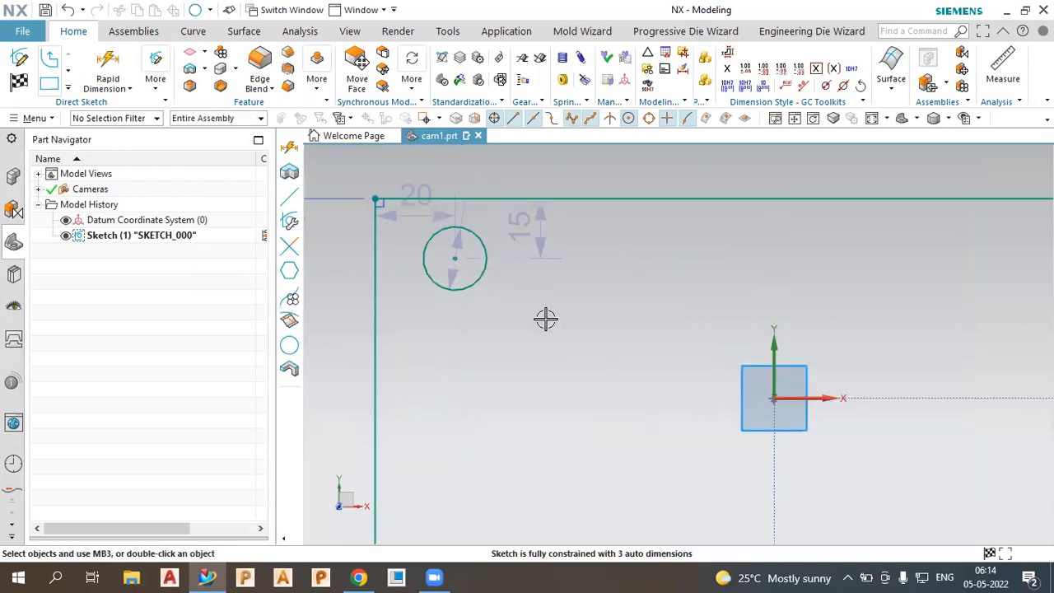
scroll(546, 319, "down", 2)
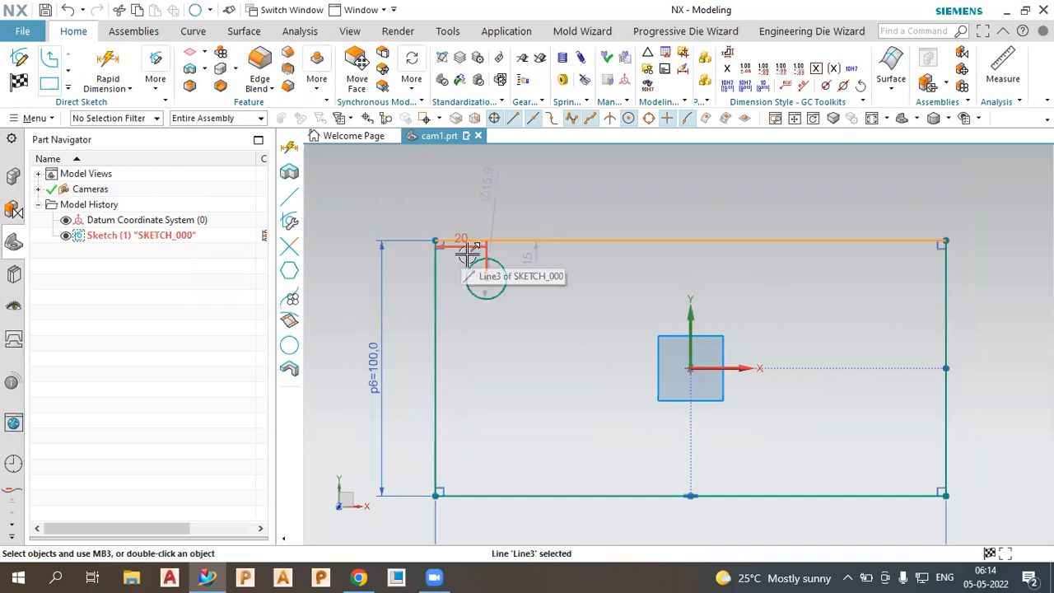
left_click_drag(465, 213, 464, 212)
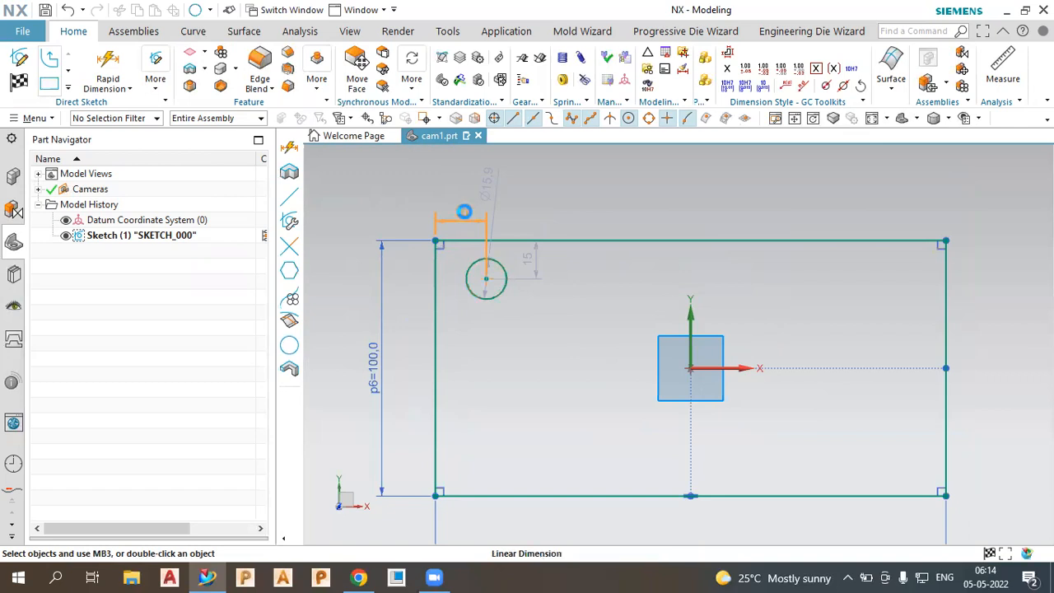
double_click(466, 216)
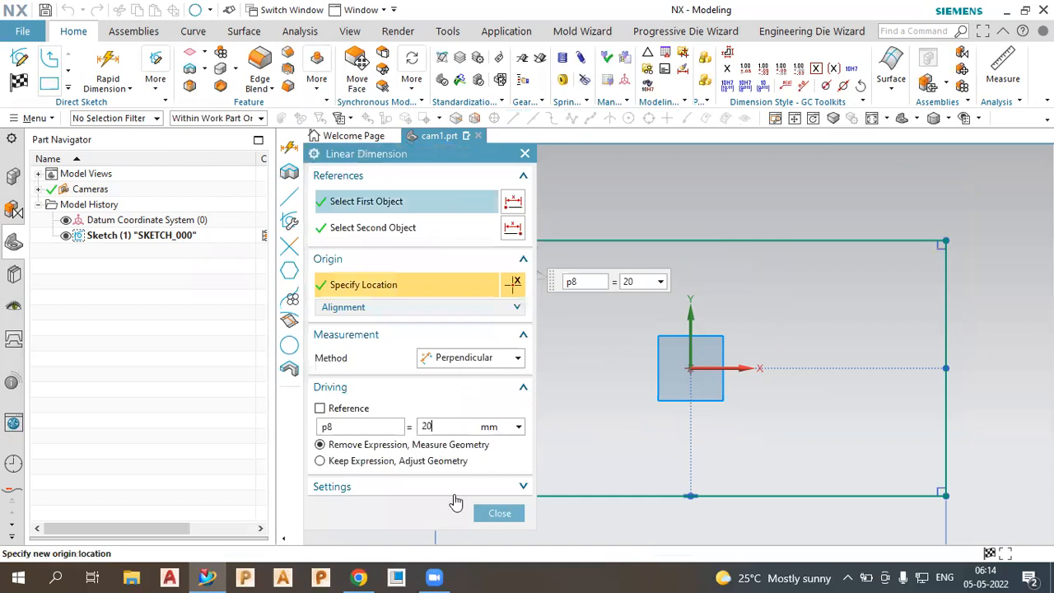
left_click(495, 515)
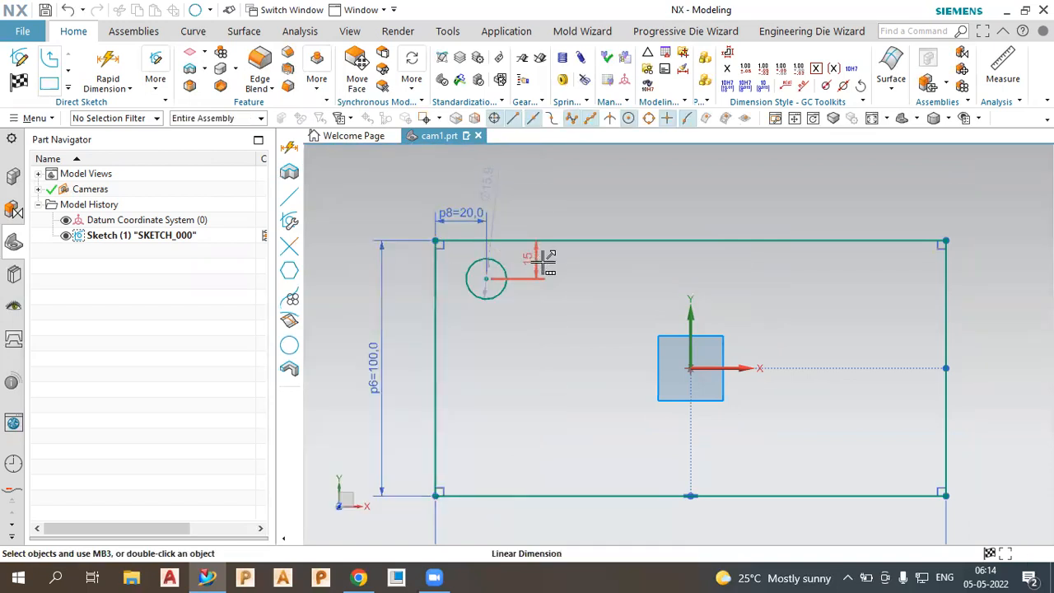
mouse_move(544, 266)
left_mouse_down()
mouse_move(423, 278)
mouse_move(404, 277)
mouse_move(400, 254)
left_mouse_up()
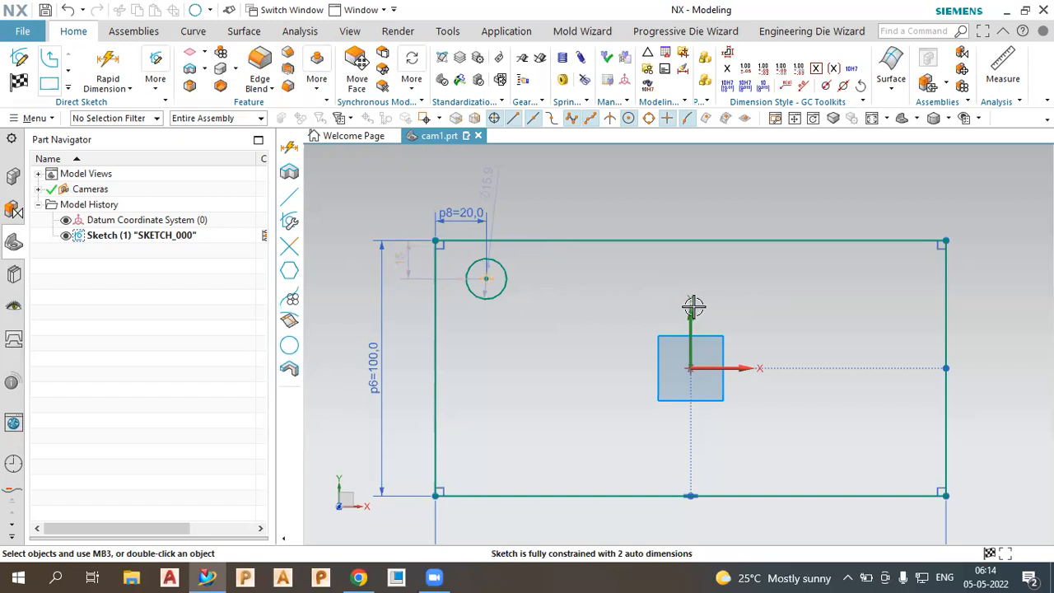
left_click(486, 279)
left_click(698, 309)
scroll(859, 298, "down", 2)
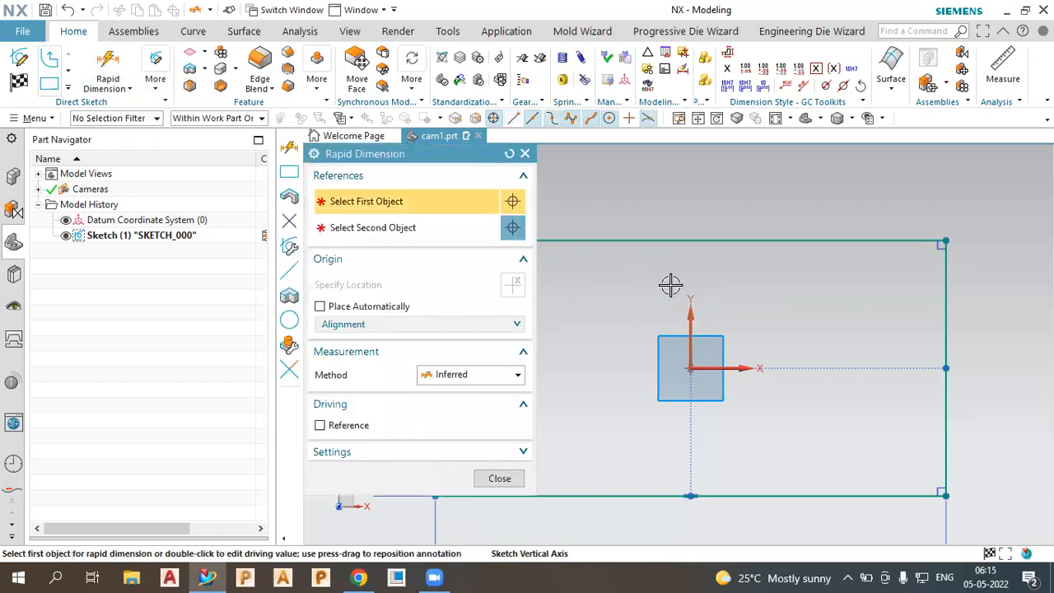
left_click(621, 286)
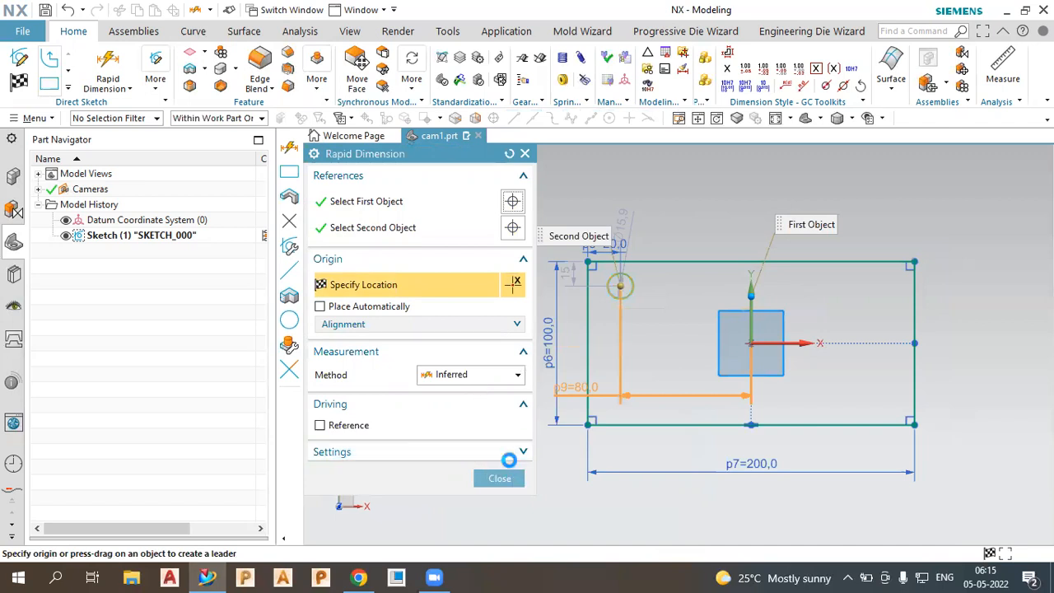
left_click(498, 476)
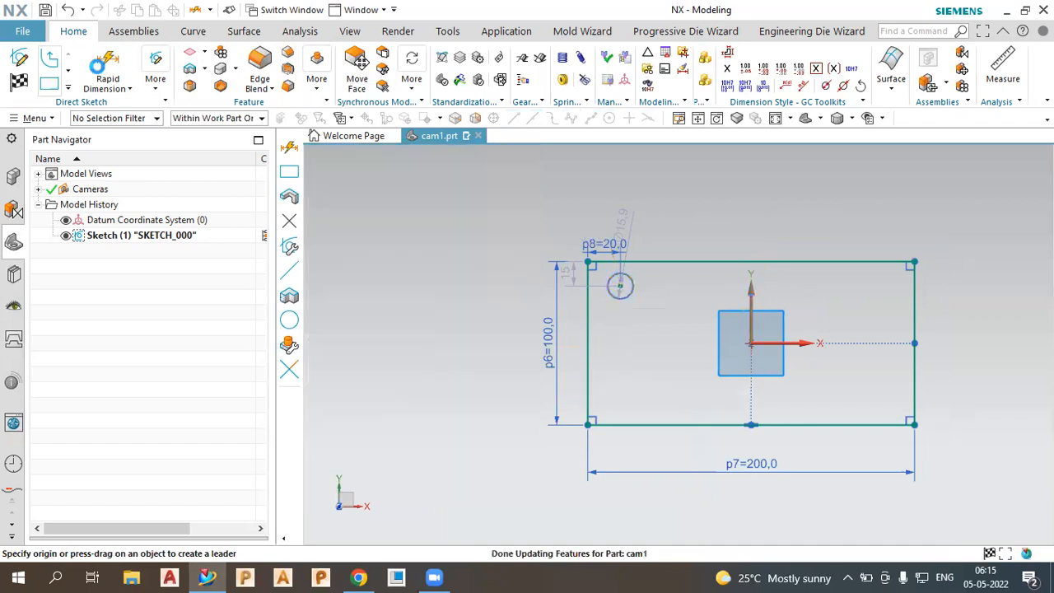
Dimension the vertical distance between the sketch's horizontal axis and the circle's center, placing it inside the rectangle beside the circle.
left_click(97, 66)
left_click(108, 67)
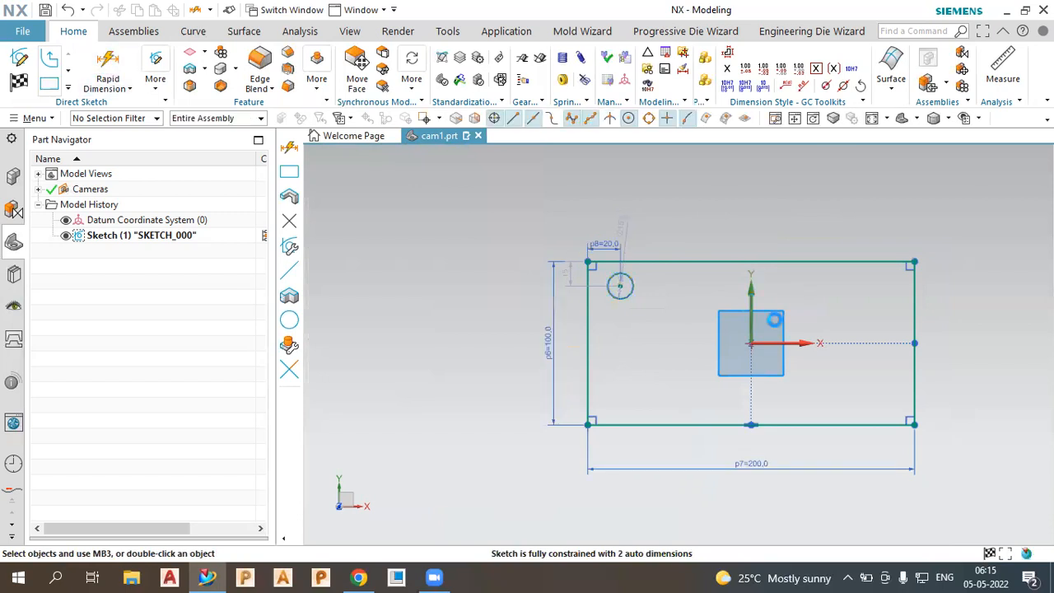
left_click(801, 344)
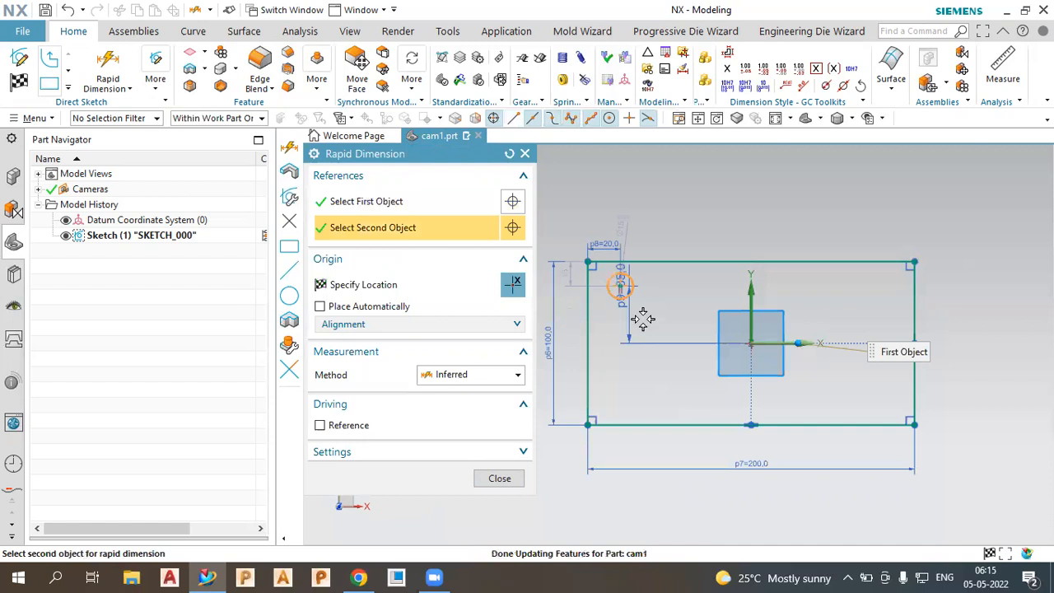
left_click(640, 312)
left_click(661, 355)
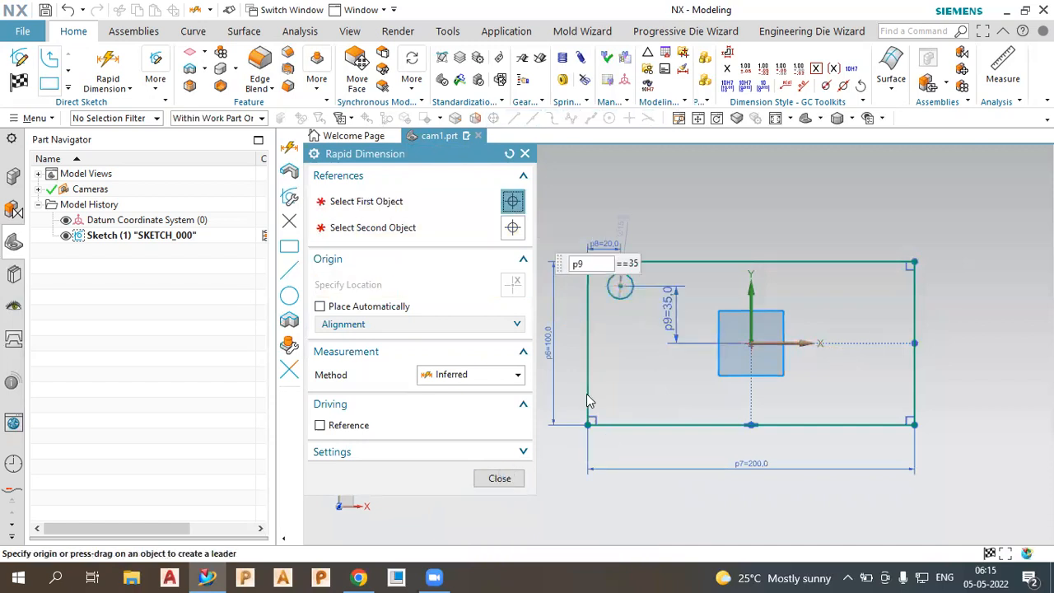
Move the circle's diameter dimension diagonally up and away, and its vertical axis distance outside the rectangle's left edge.
scroll(715, 289, "up", 3)
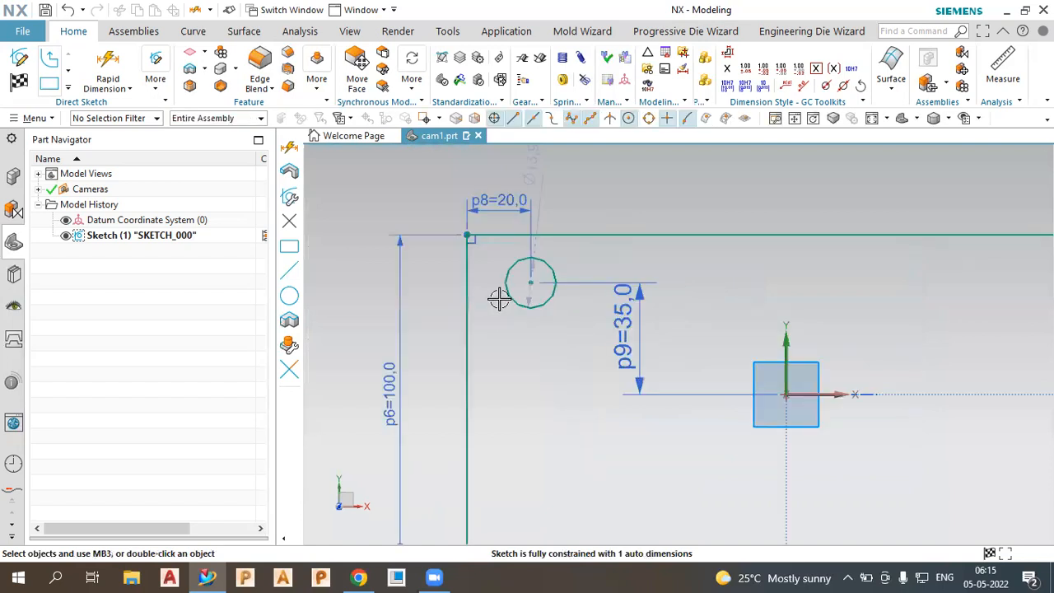
scroll(368, 309, "down", 3)
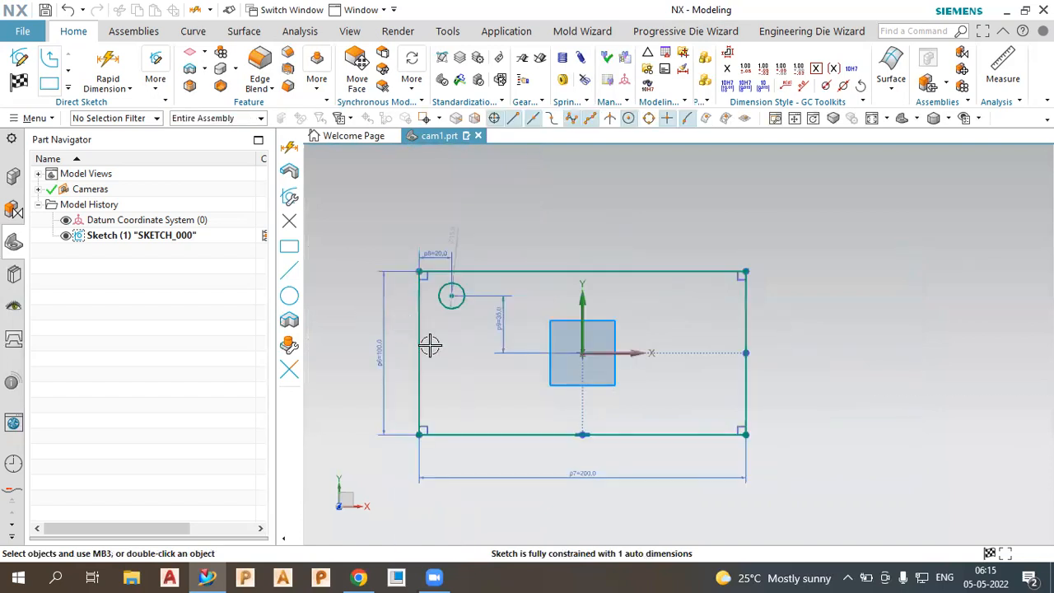
scroll(431, 344, "up", 1)
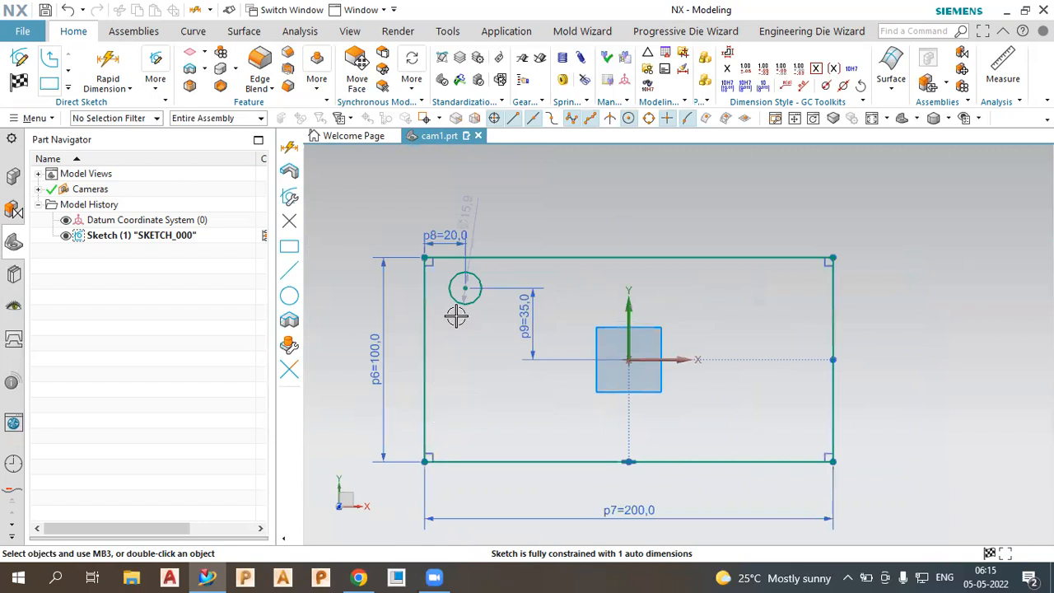
left_click_drag(478, 191, 519, 207)
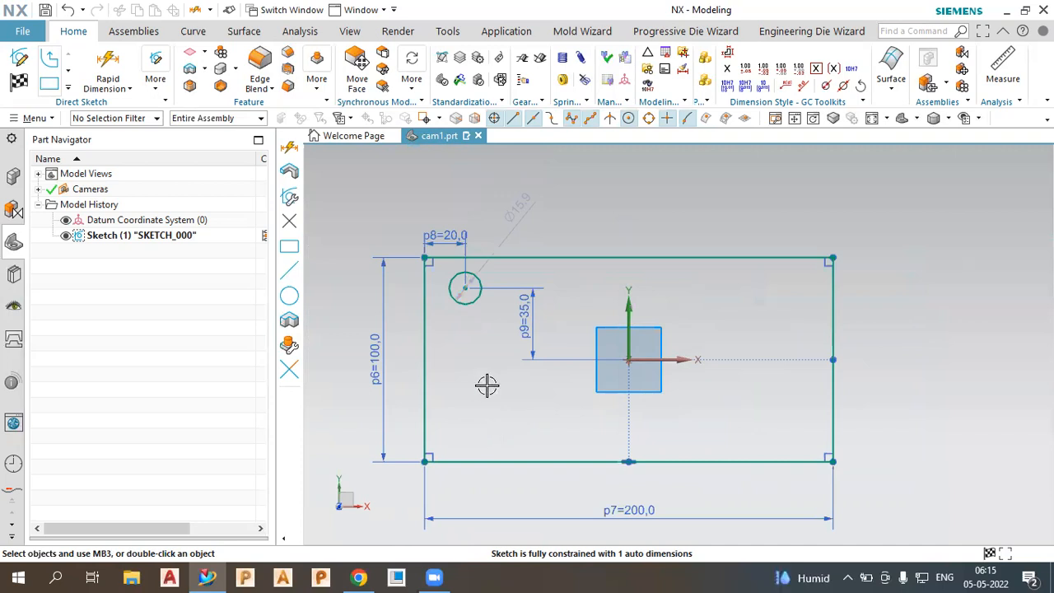
left_click_drag(524, 329, 394, 323)
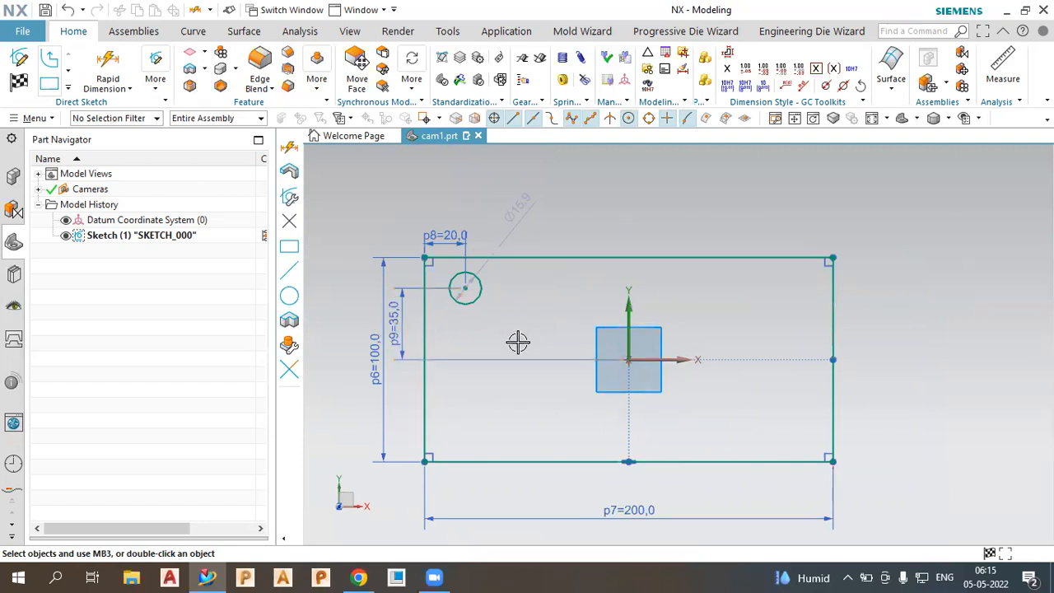
left_click(517, 341)
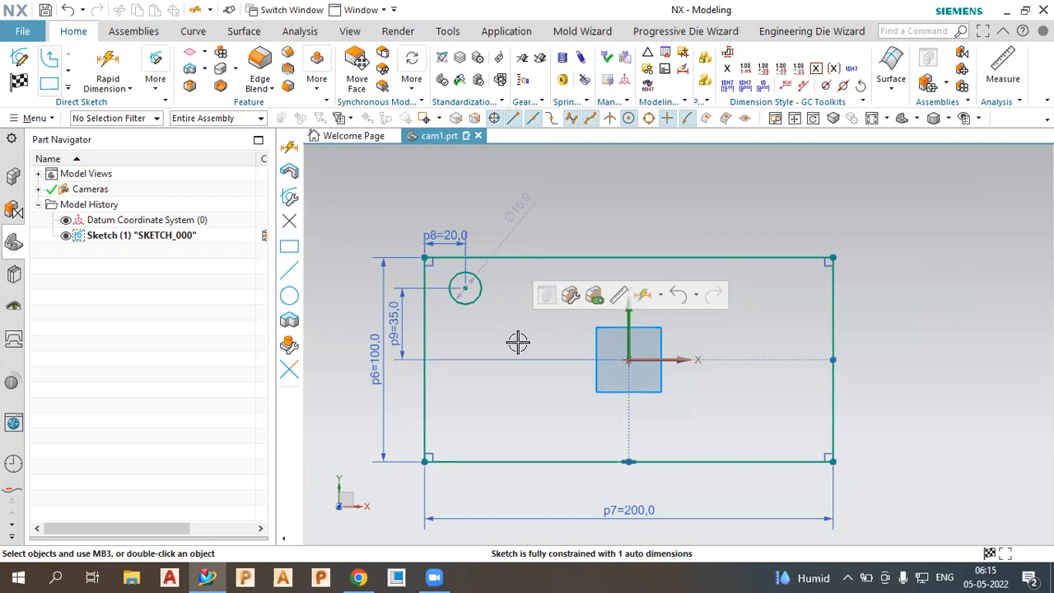
Set the circle's diameter dimension to 15 mm.
left_click(534, 198)
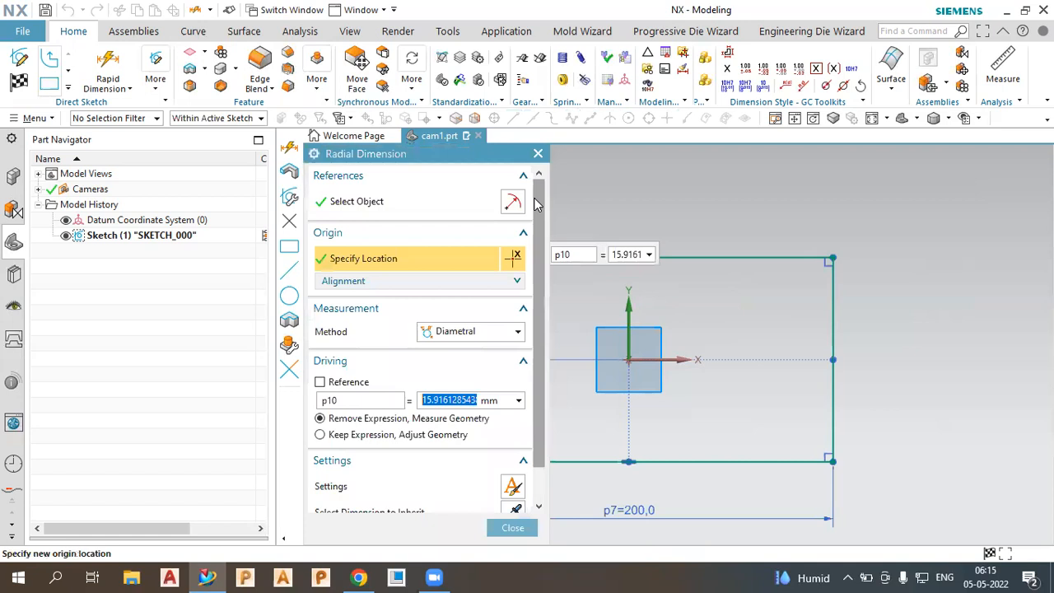
type("1")
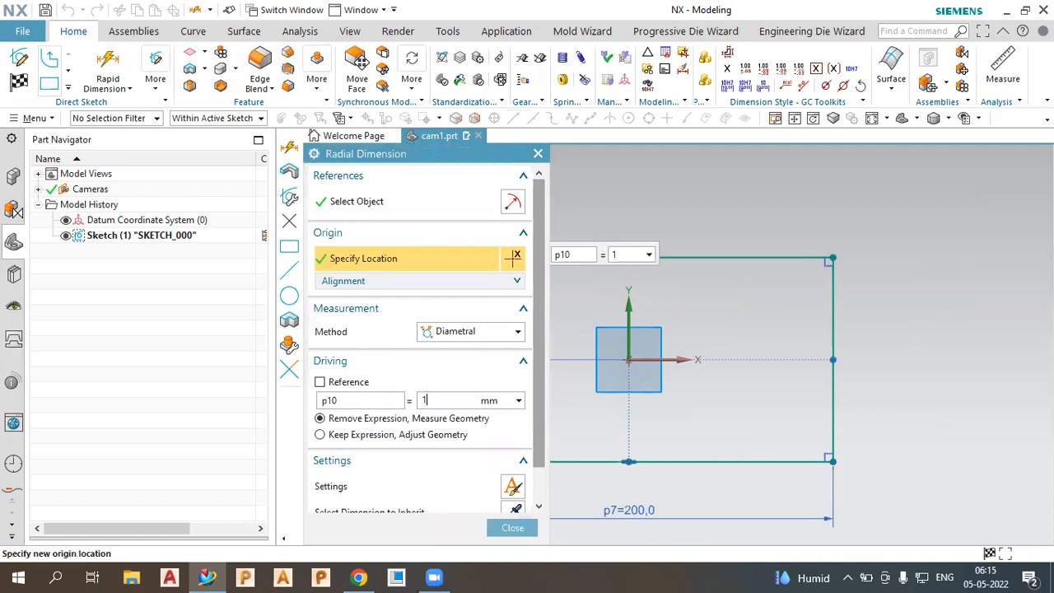
type("5")
key("Return")
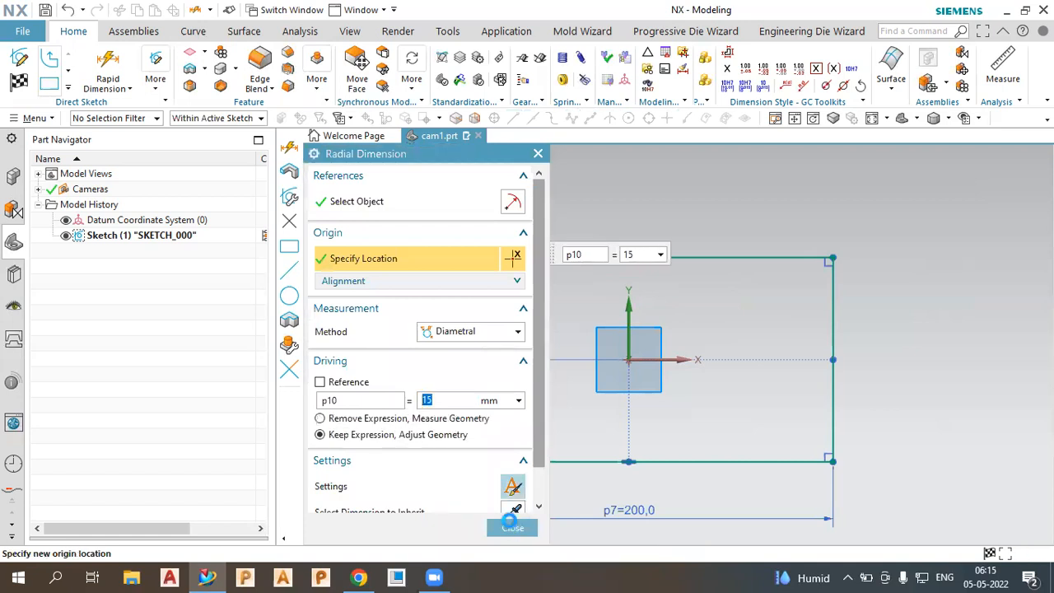
left_click(510, 525)
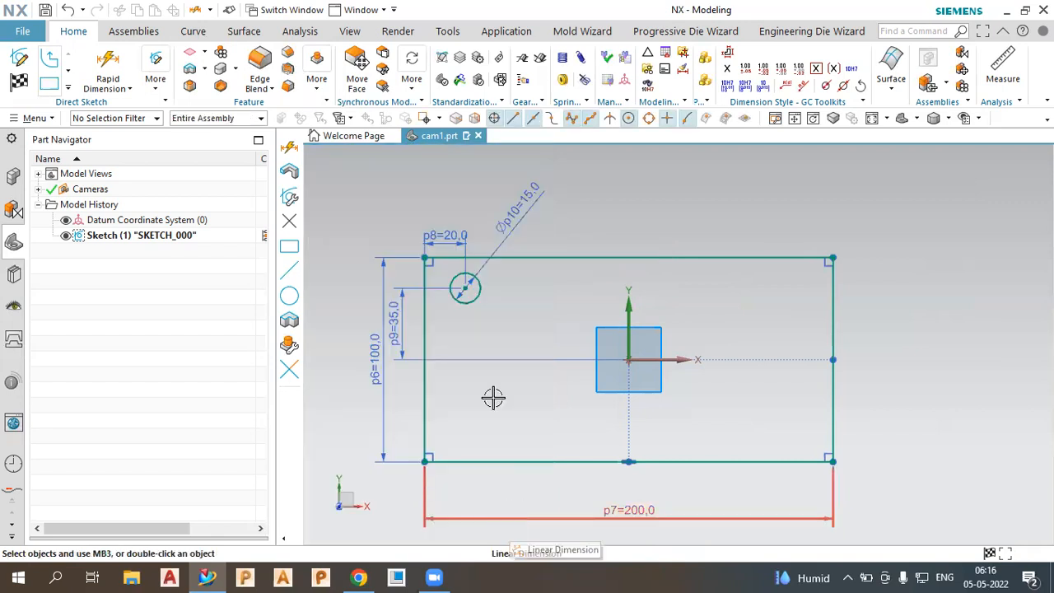
Delete the driving 20 mm horizontal dimension between the rectangle's left edge and the circle's center.
left_click(571, 270)
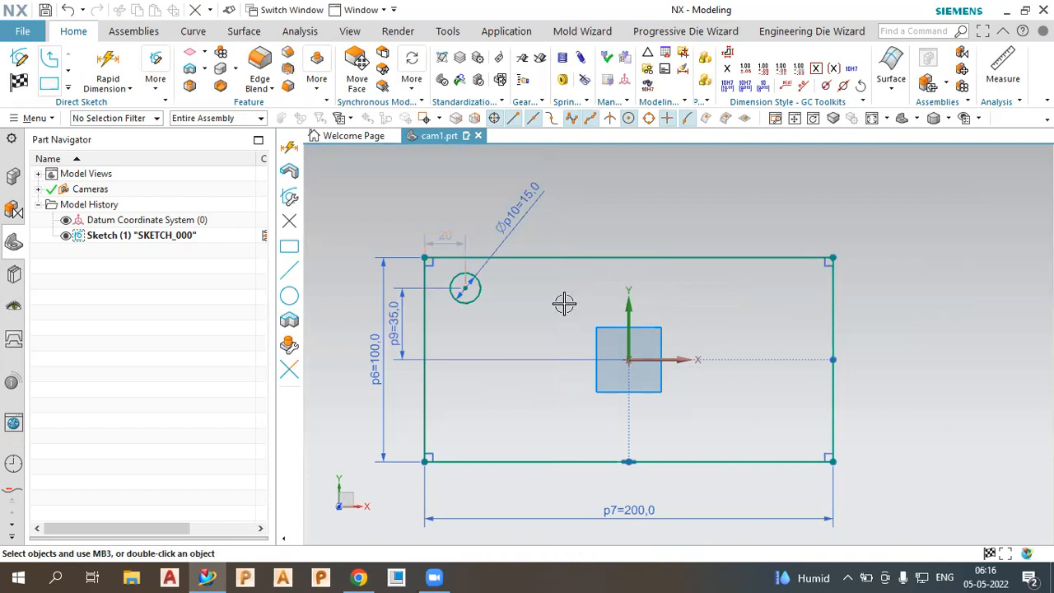
left_click(110, 66)
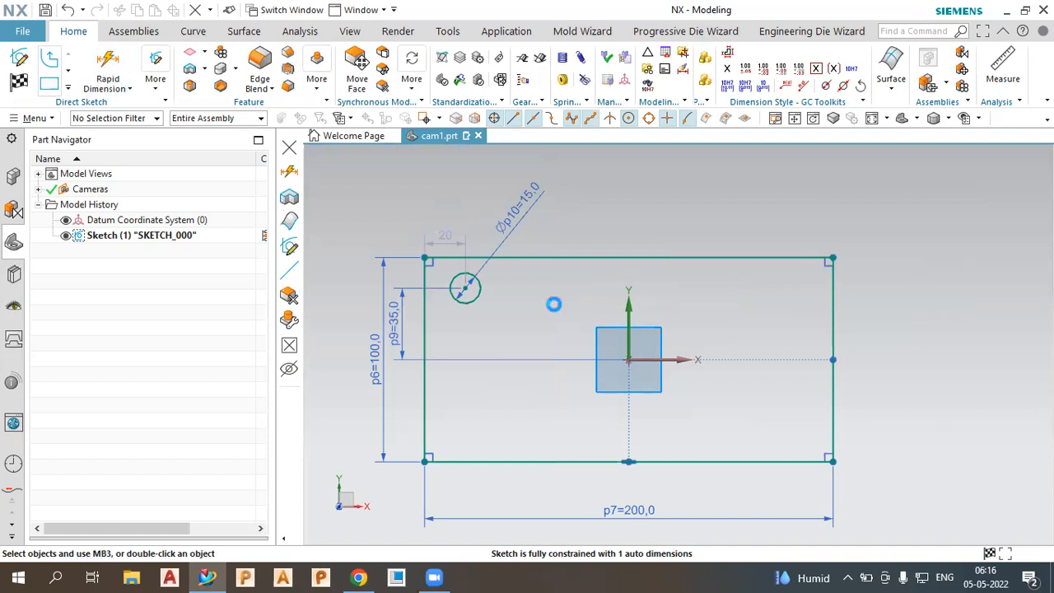
left_click(631, 309)
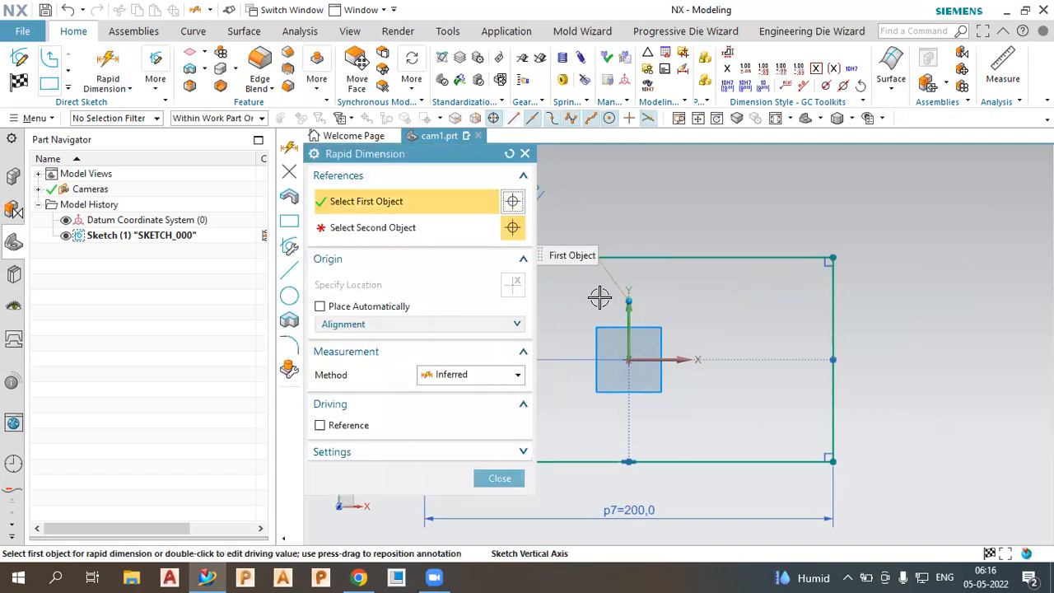
scroll(600, 297, "down", 2)
left_click(635, 271)
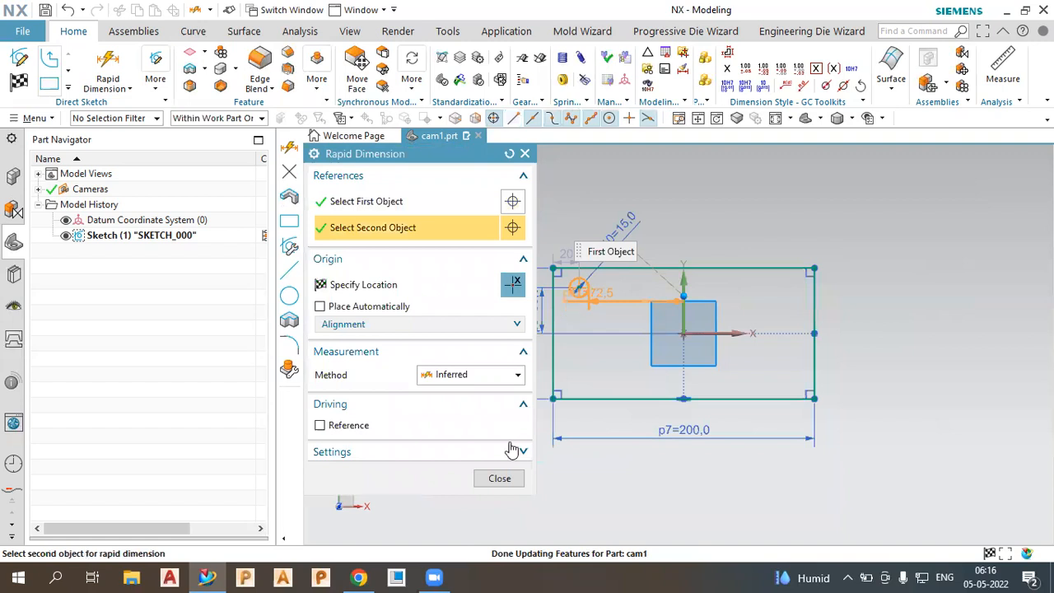
left_click(491, 476)
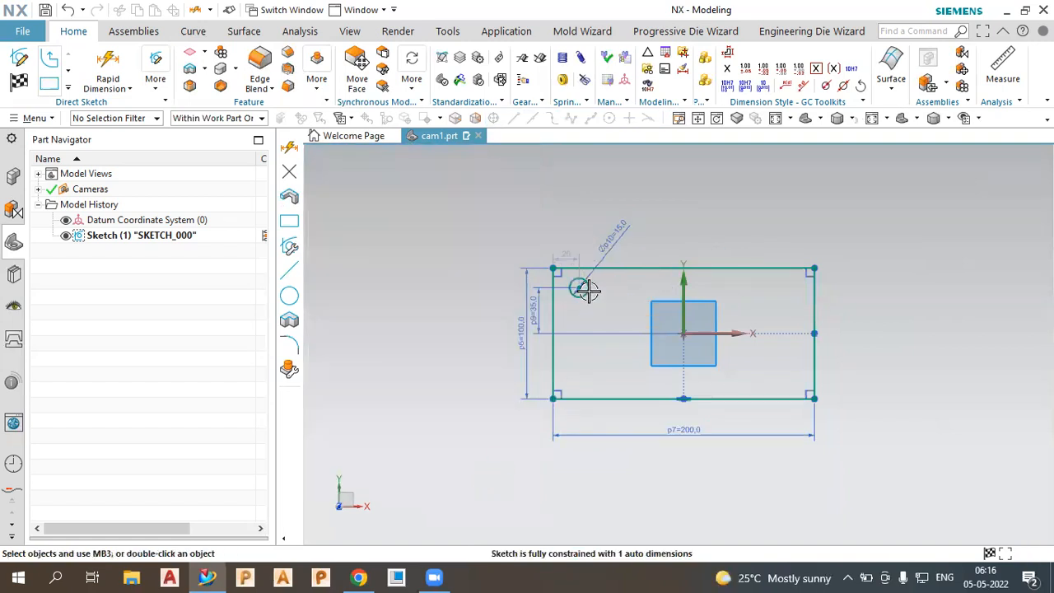
scroll(501, 284, "up", 3)
scroll(455, 239, "down", 2)
scroll(471, 256, "up", 1)
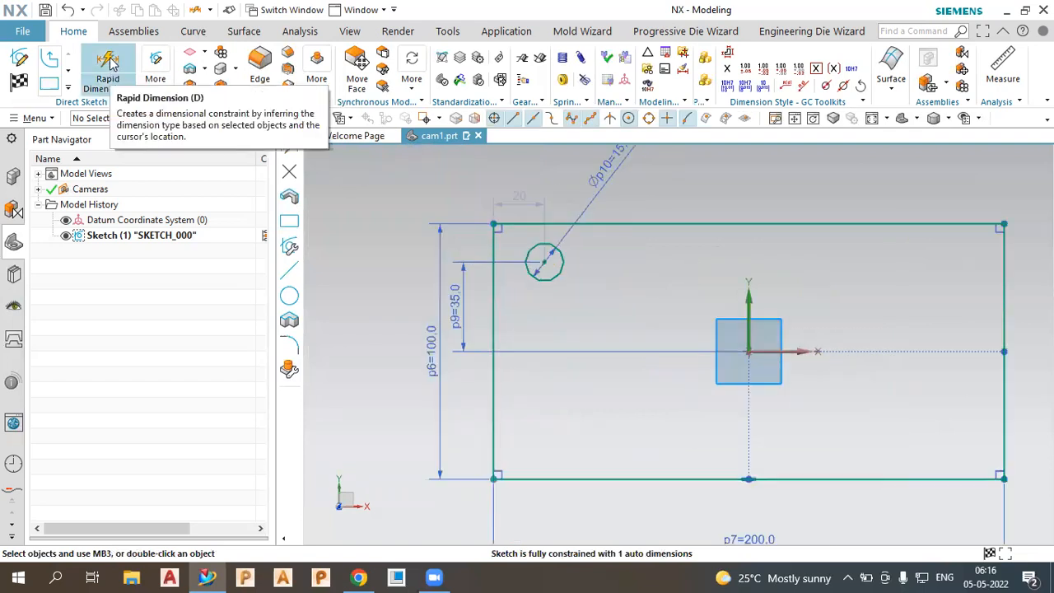
Dimension the horizontal distance between the circle's center and the sketch's vertical axis, placing it inside the rectangle beside the circle.
key("d")
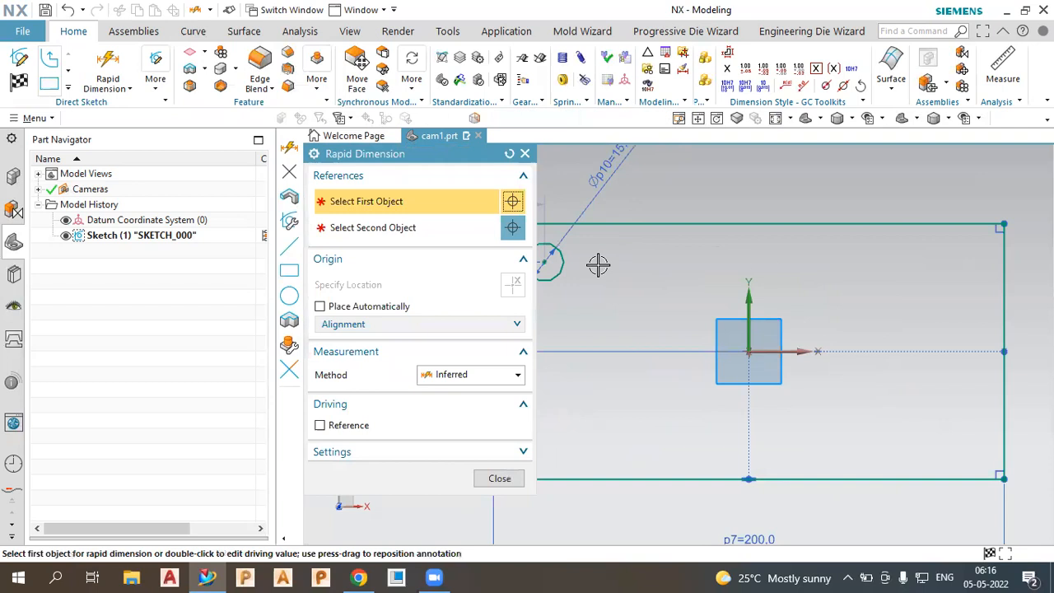
scroll(762, 267, "down", 1)
left_click(589, 264)
left_click(746, 284)
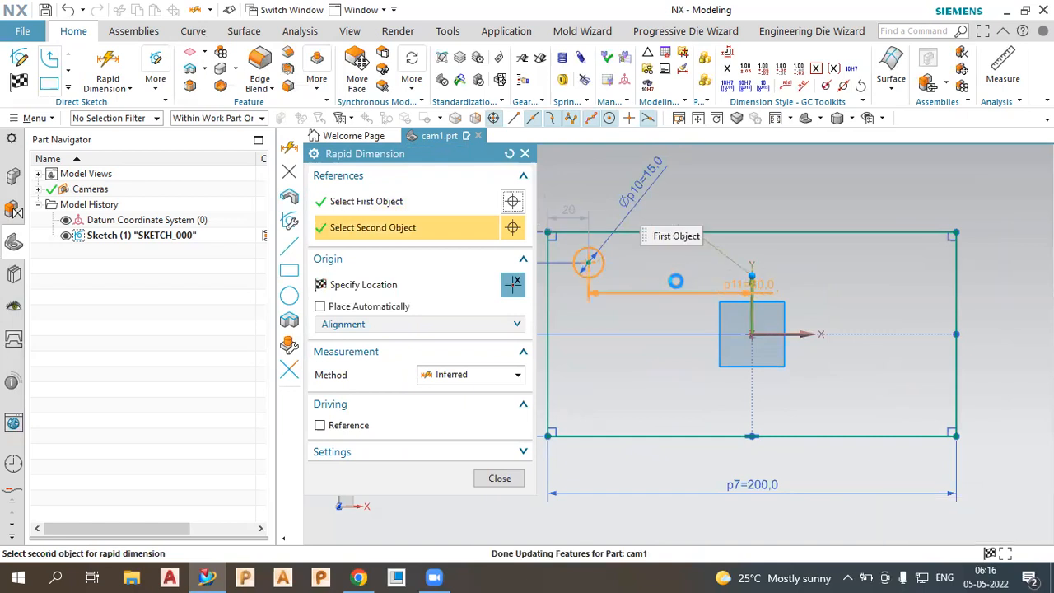
left_click(673, 282)
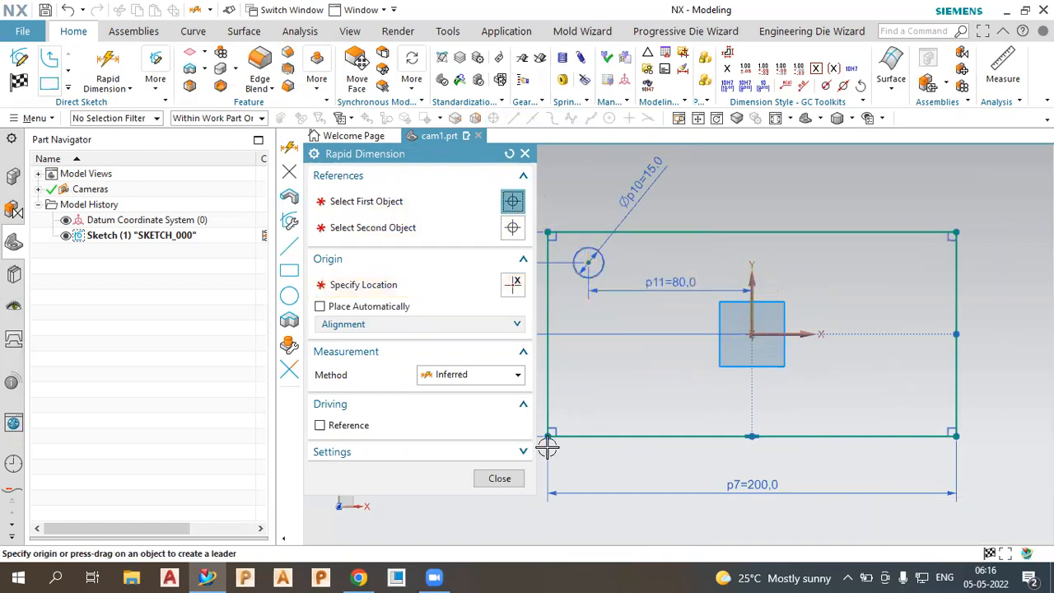
left_click(486, 477)
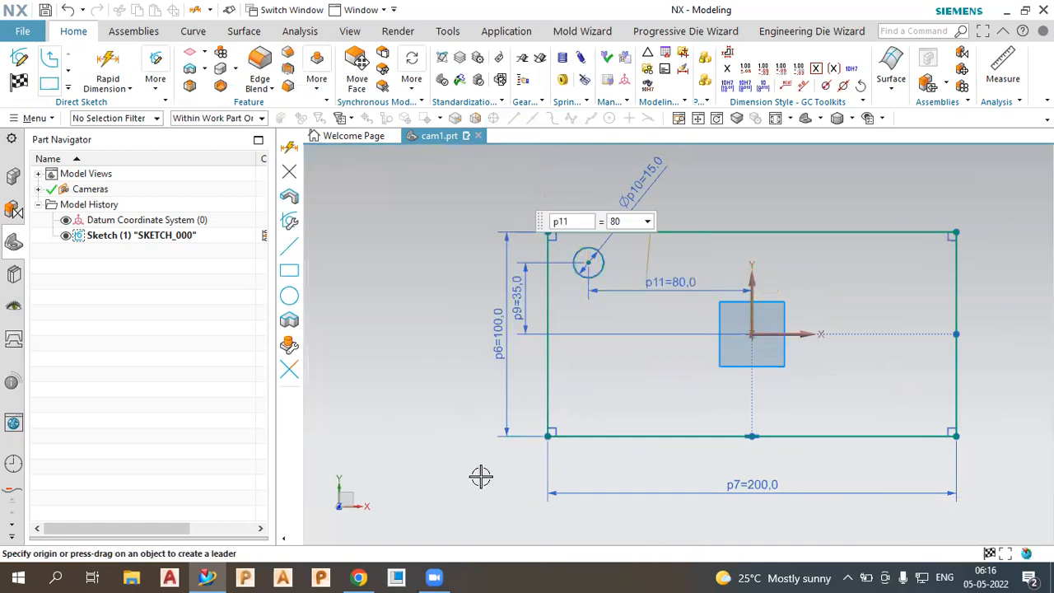
key("Escape")
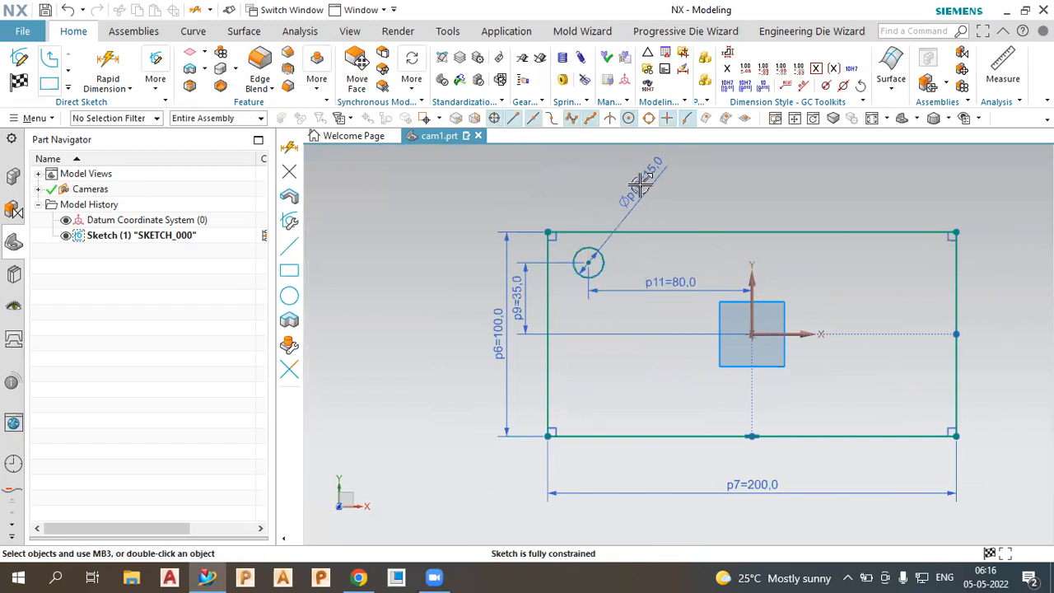
Move the circle's diameter dimension up-left of the rectangle, its horizontal distance above the top edge, and the height dimension farther left.
left_click_drag(638, 186, 528, 195)
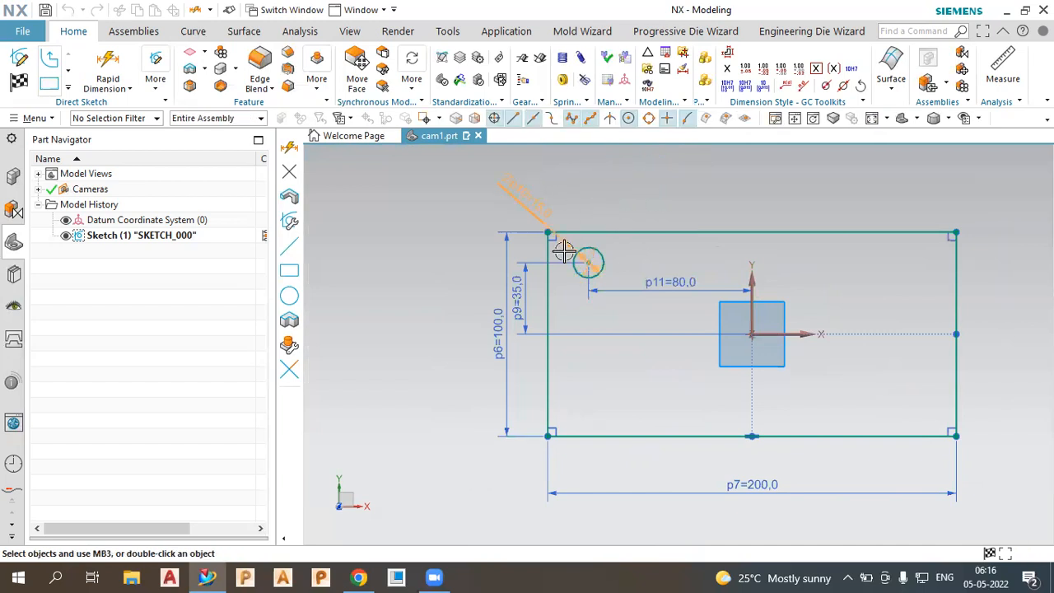
left_click_drag(678, 275, 680, 192)
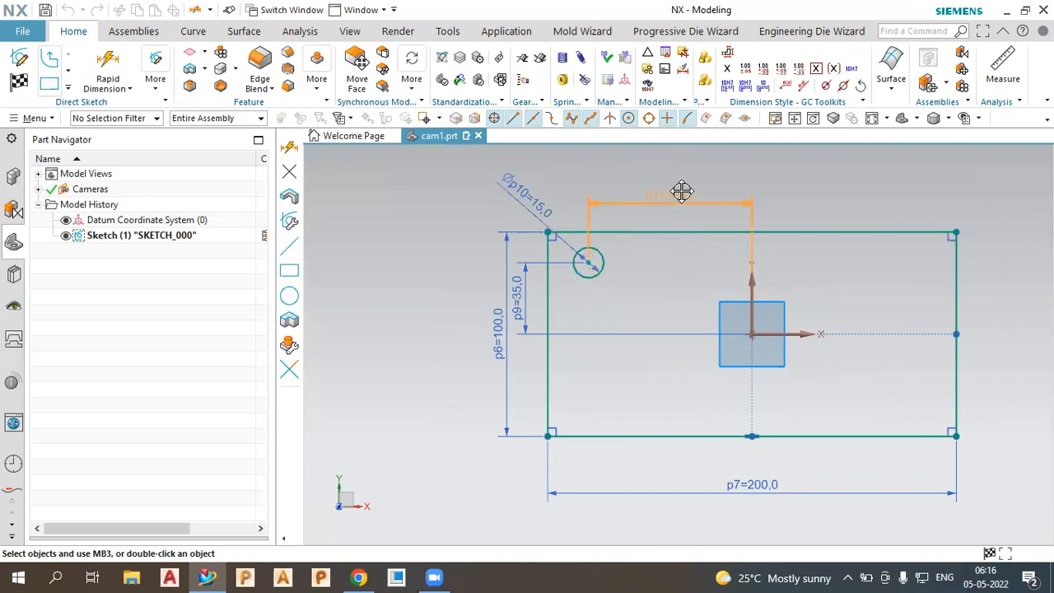
scroll(352, 297, "down", 4)
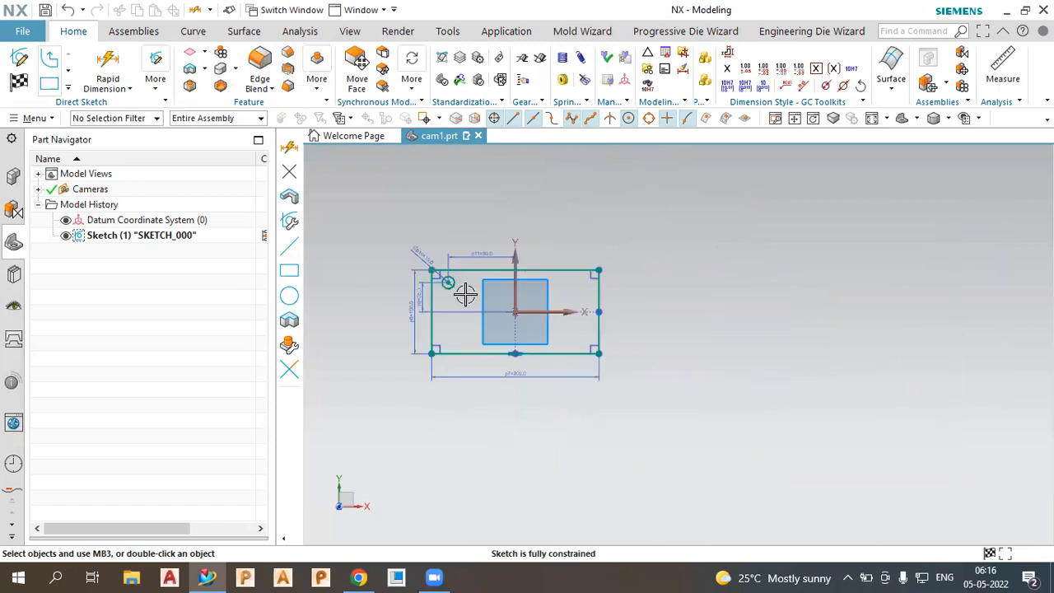
scroll(487, 306, "up", 3)
left_click(400, 341)
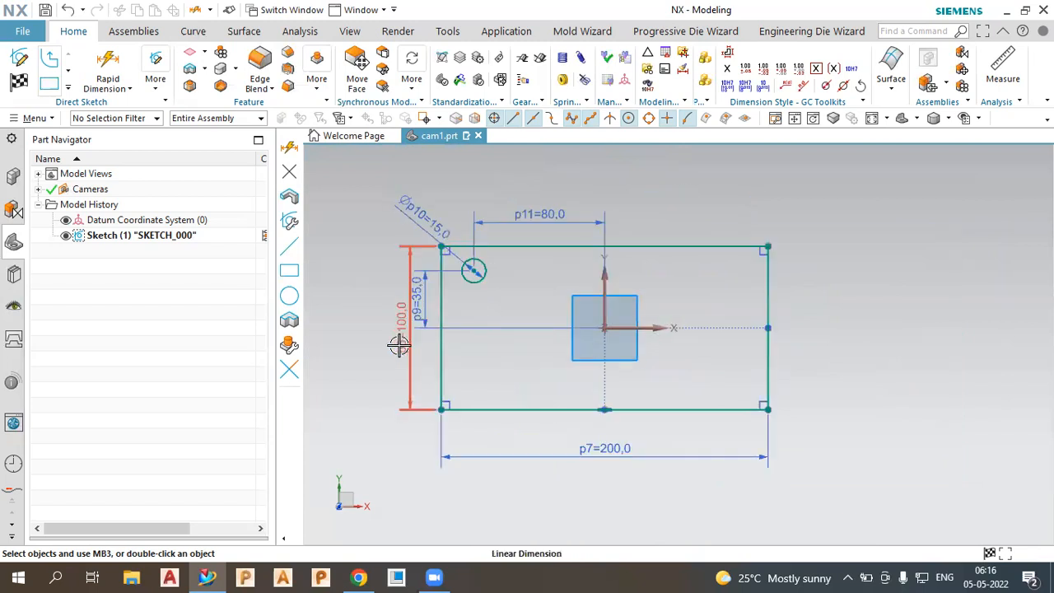
left_click_drag(386, 346, 367, 379)
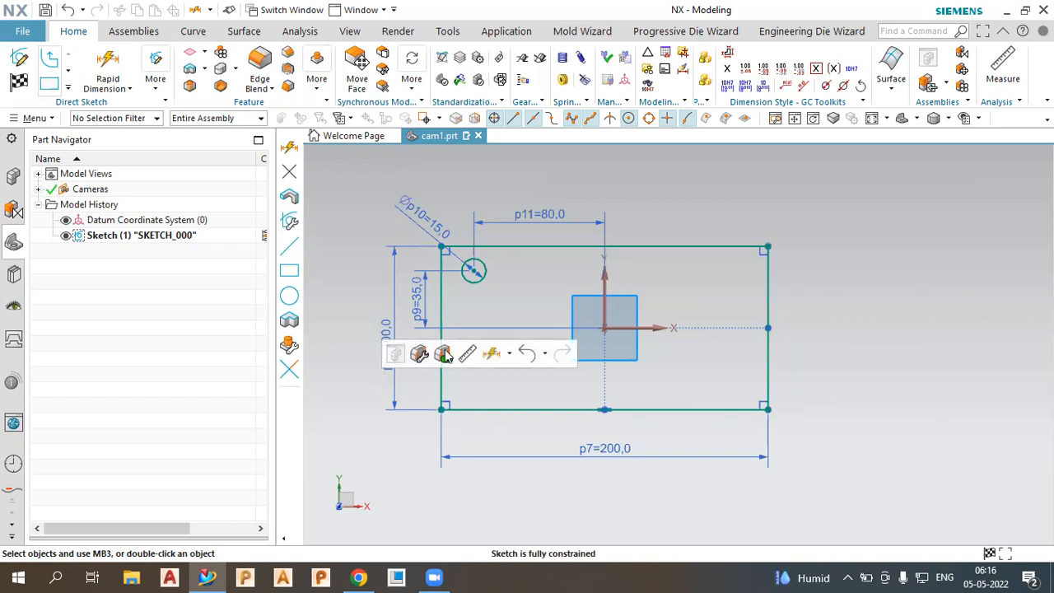
Mirror the circle about the sketch's vertical axis.
left_click(477, 276)
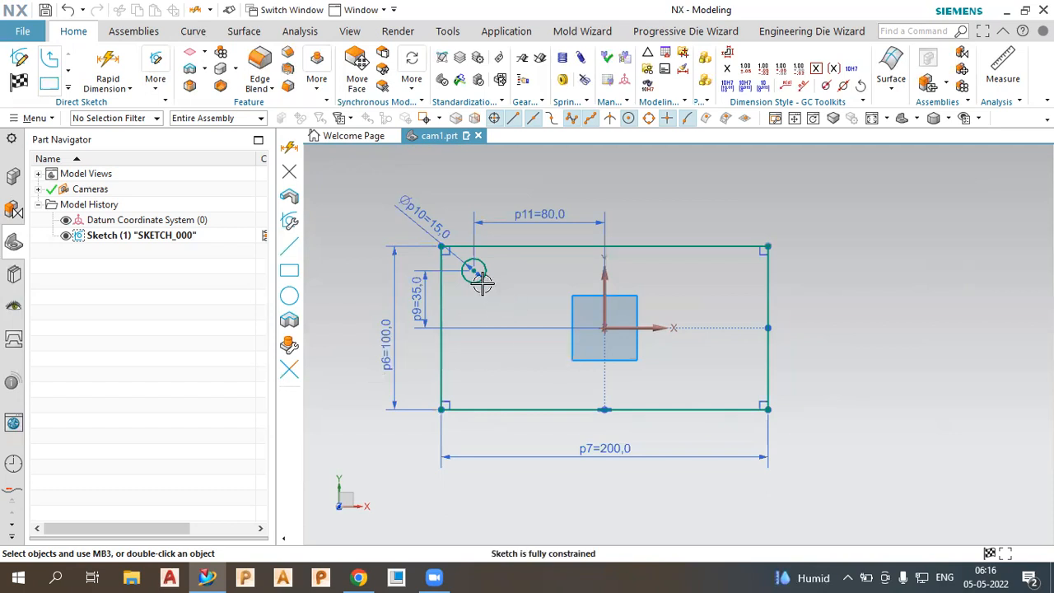
left_click(69, 89)
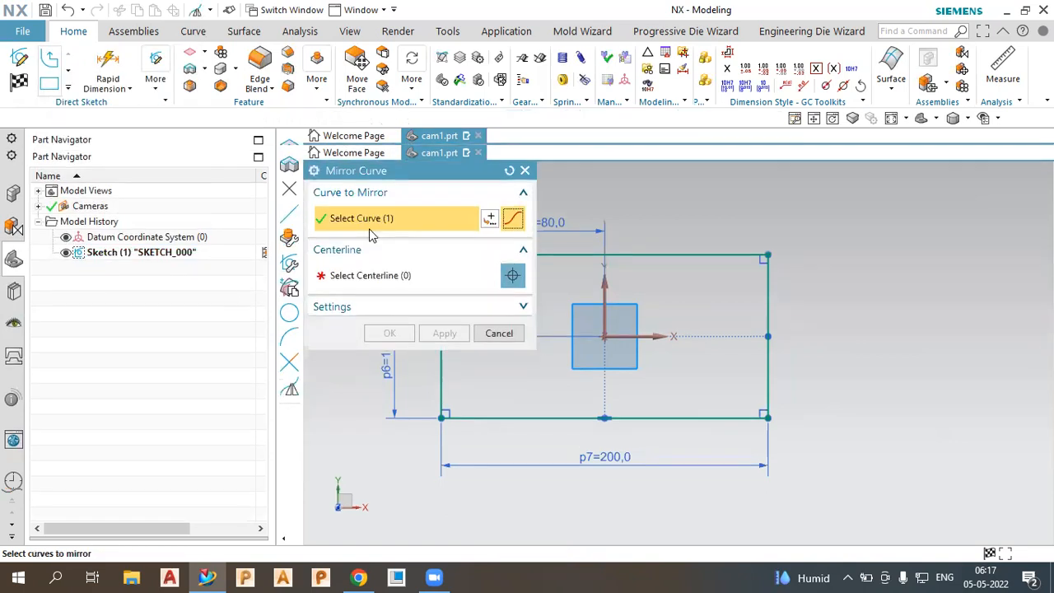
middle_click(615, 285)
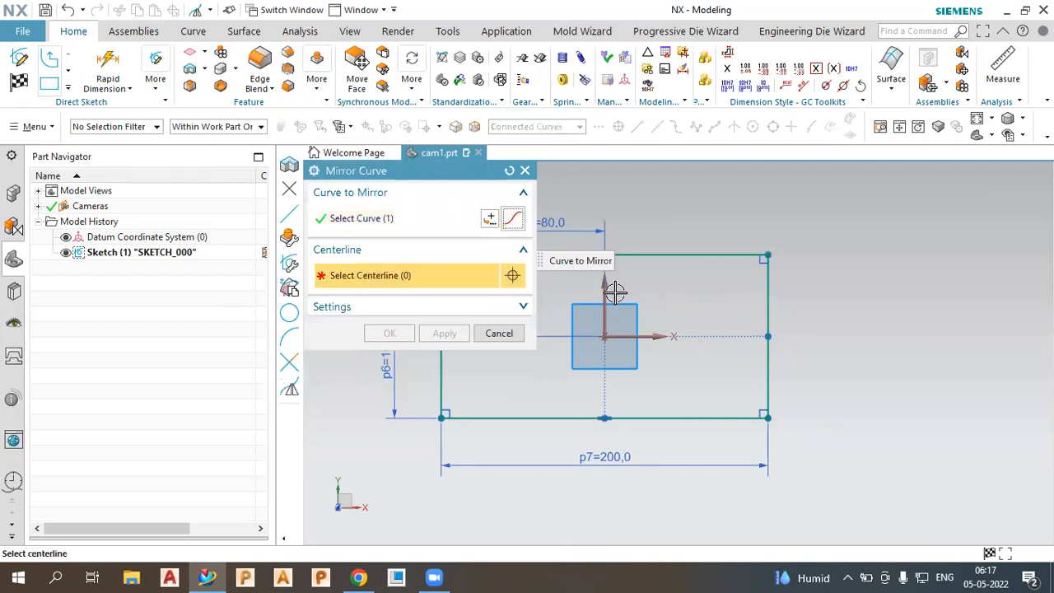
left_click(610, 291)
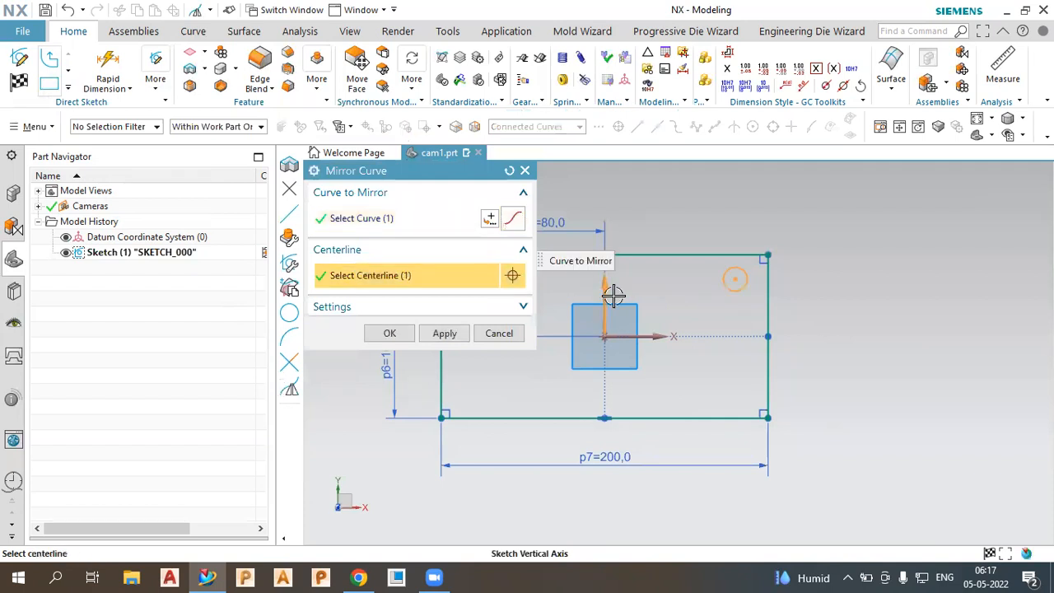
left_click(390, 333)
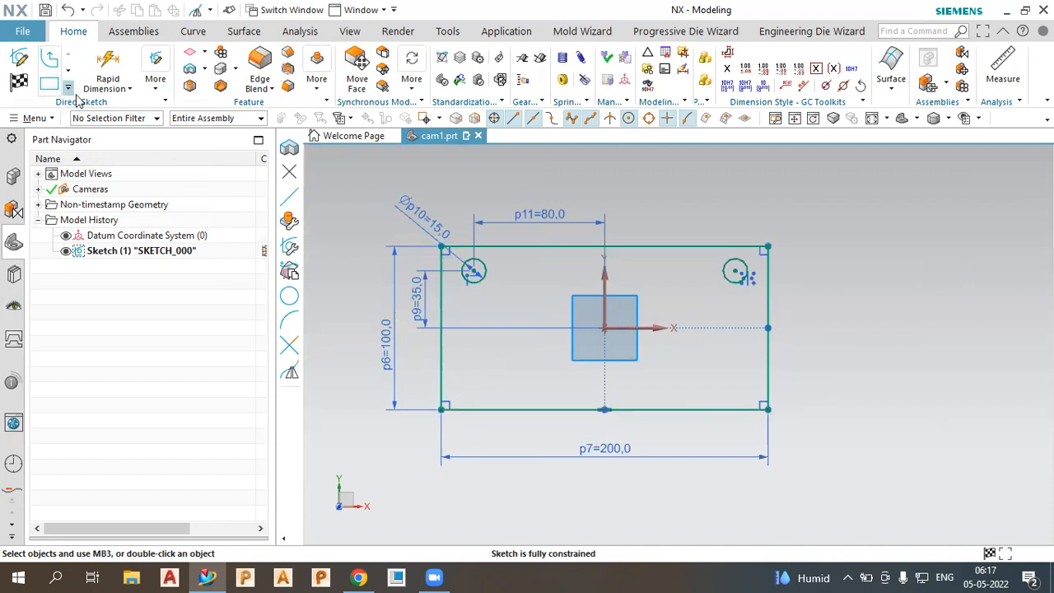
Mirror both upper circles about the sketch's horizontal axis.
left_click(51, 214)
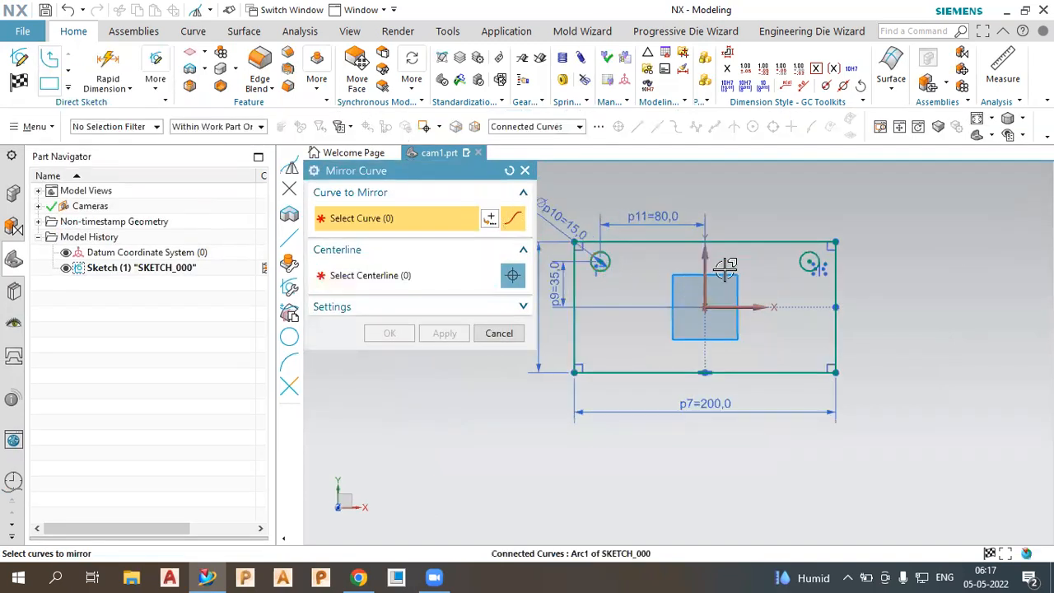
left_click(795, 262)
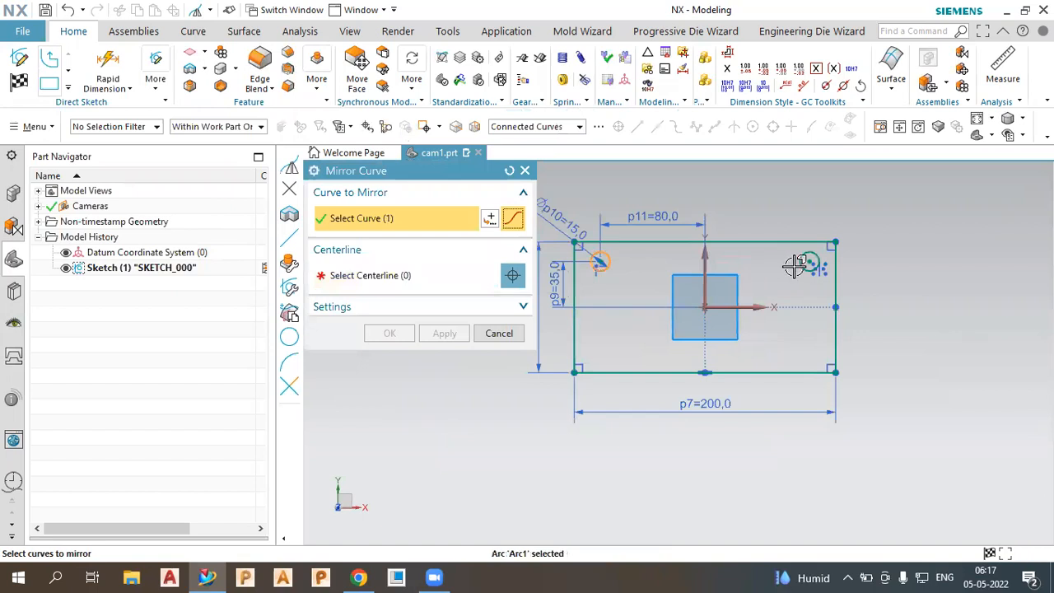
left_click(424, 284)
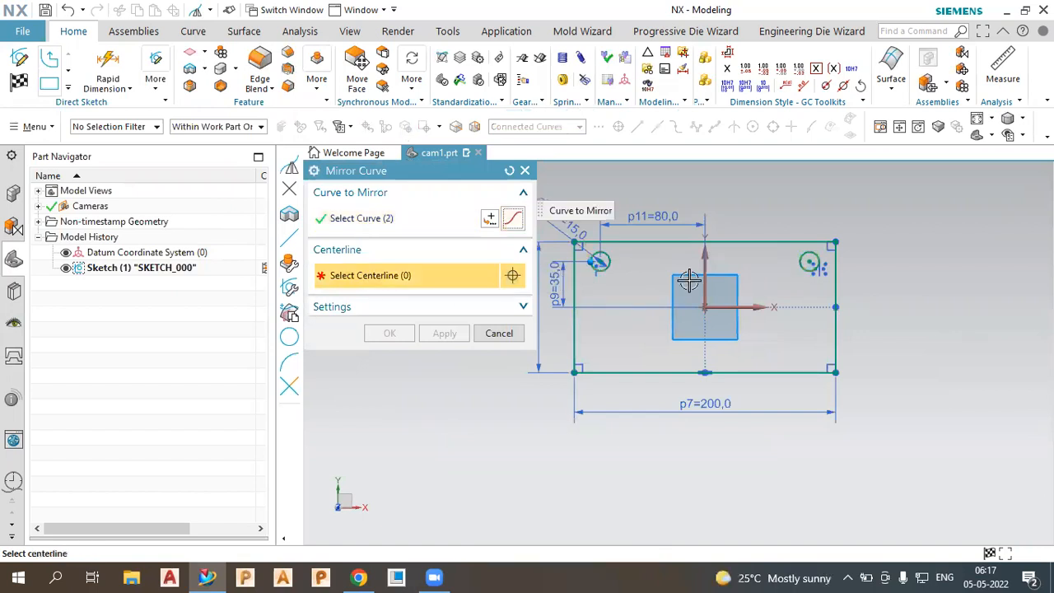
left_click(756, 303)
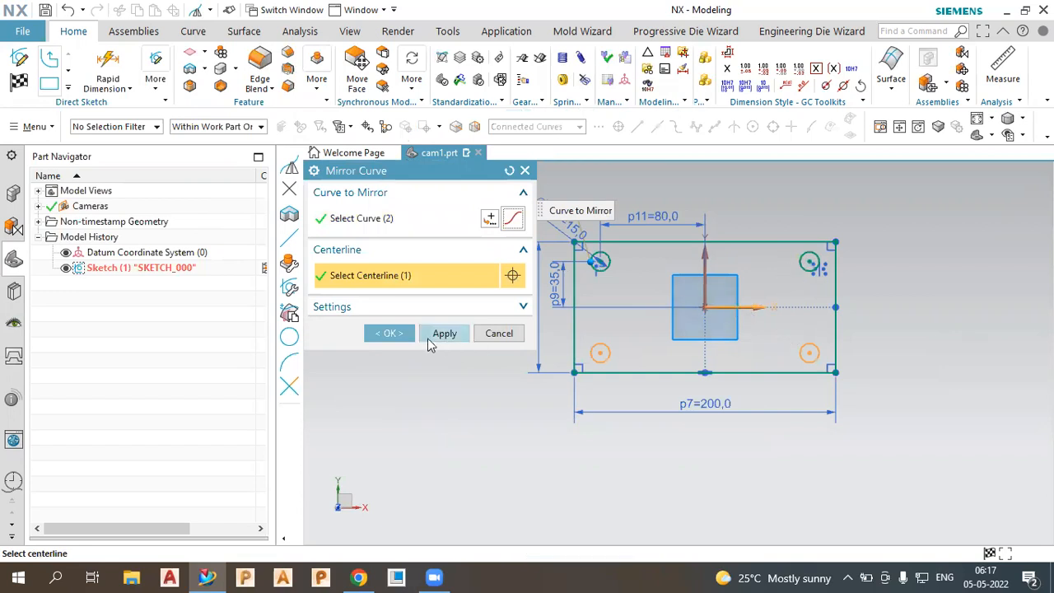
left_click(391, 334)
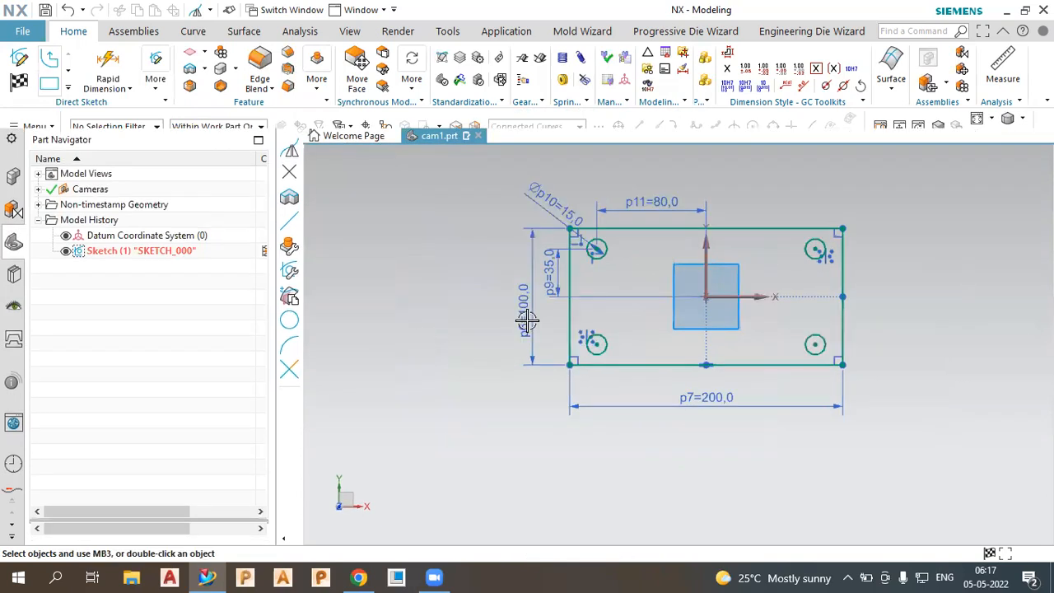
Finish the sketch and reopen it for editing.
scroll(653, 308, "down", 1)
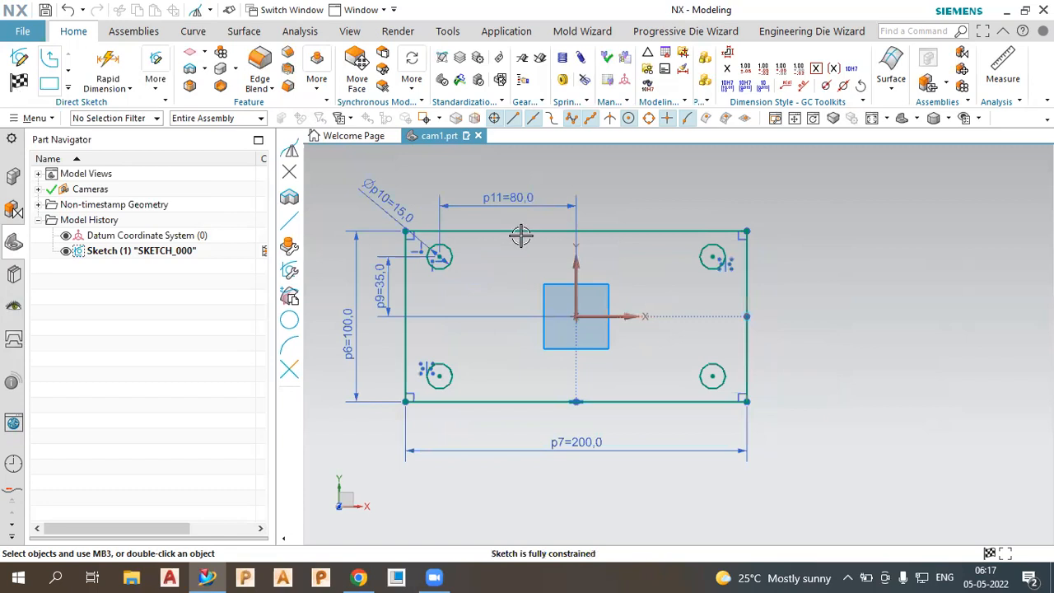
key("ctrl+q")
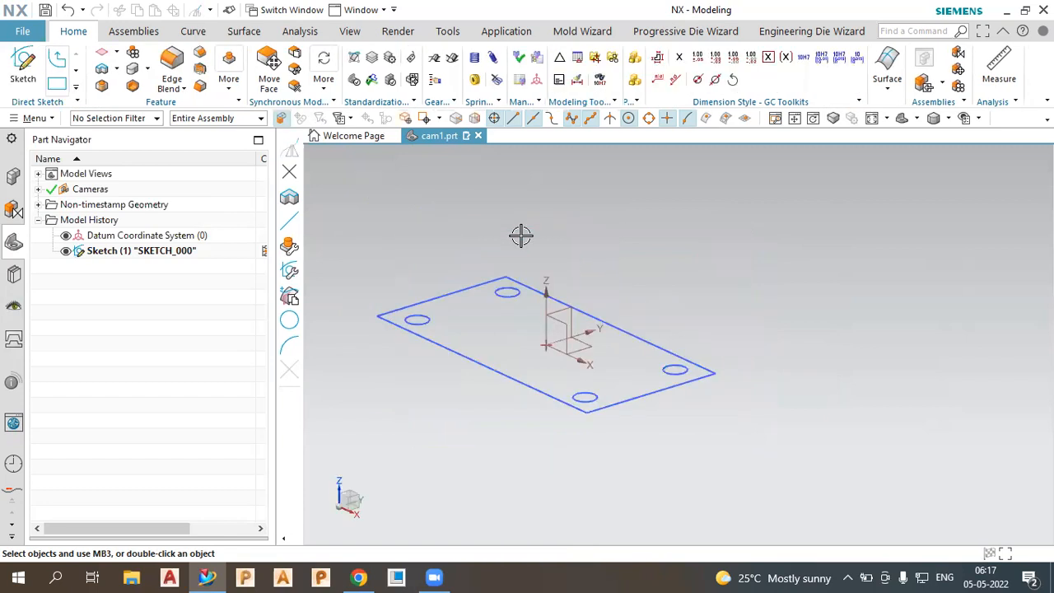
double_click(451, 289)
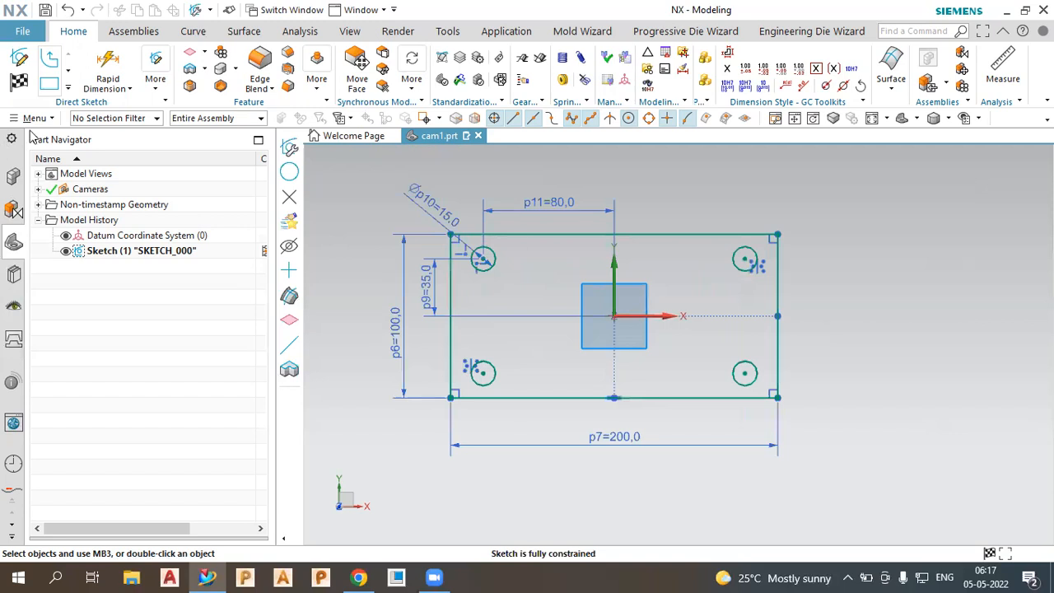
Fillet the rectangle's upper-right corner with a 10 mm radius.
left_click(69, 88)
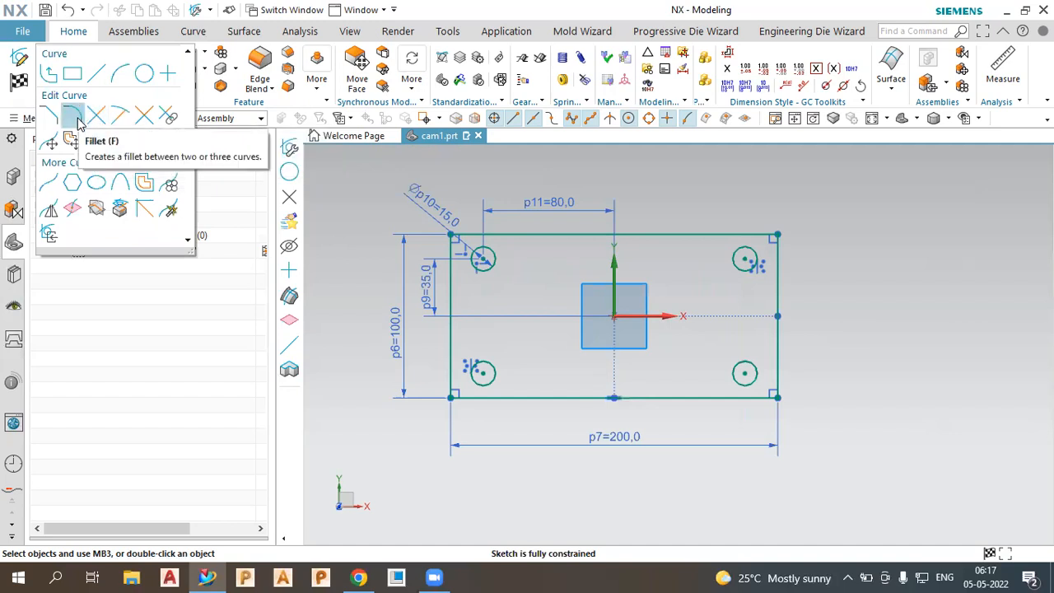
left_click(78, 120)
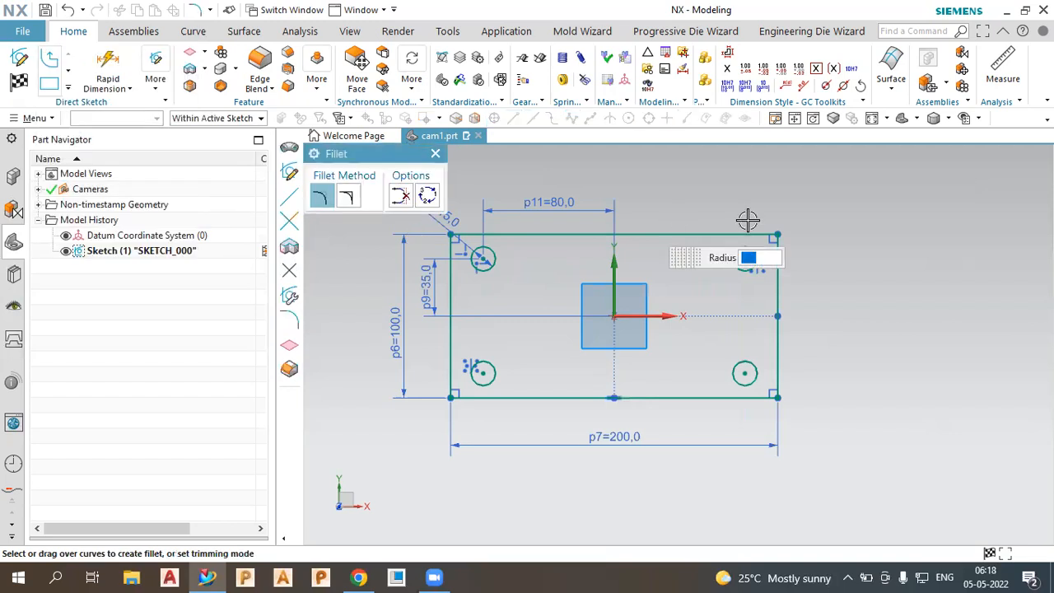
left_click(780, 256)
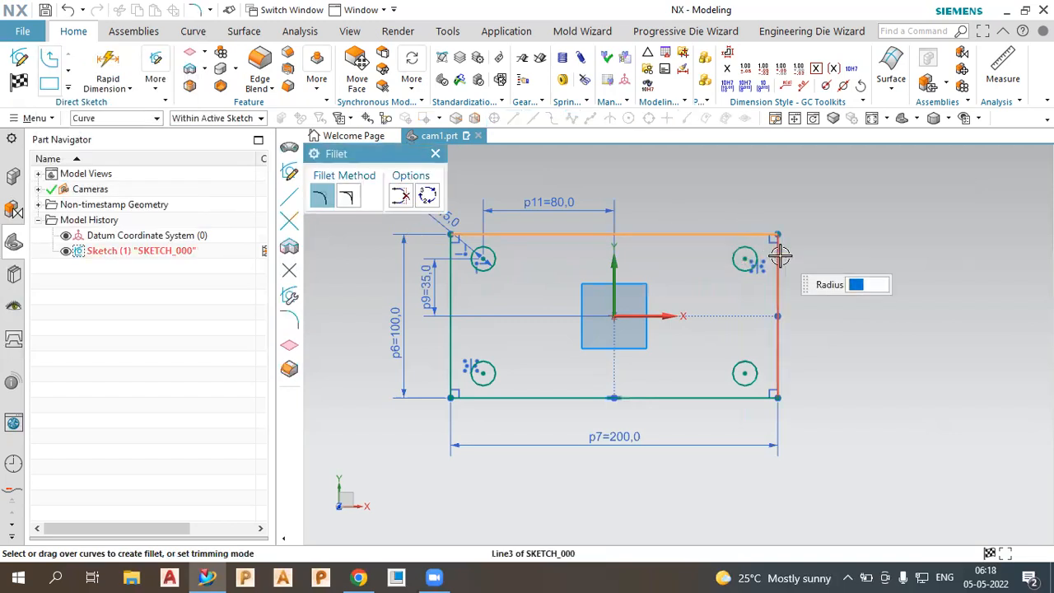
left_click(780, 256)
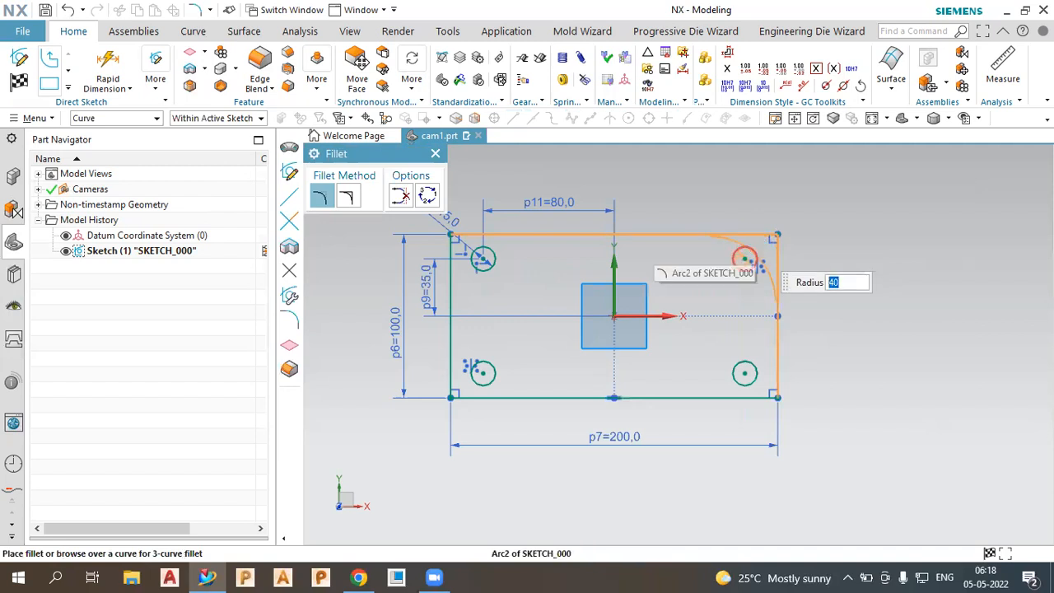
type("10")
key("Return")
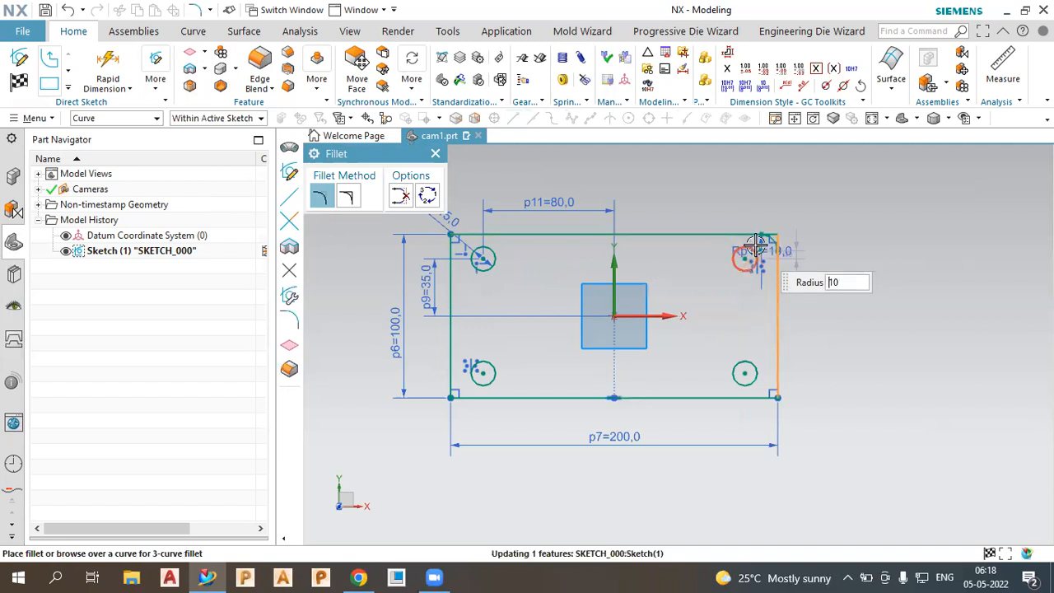
Fillet the rectangle's lower-right corner with a 10 mm radius.
scroll(825, 289, "up", 3)
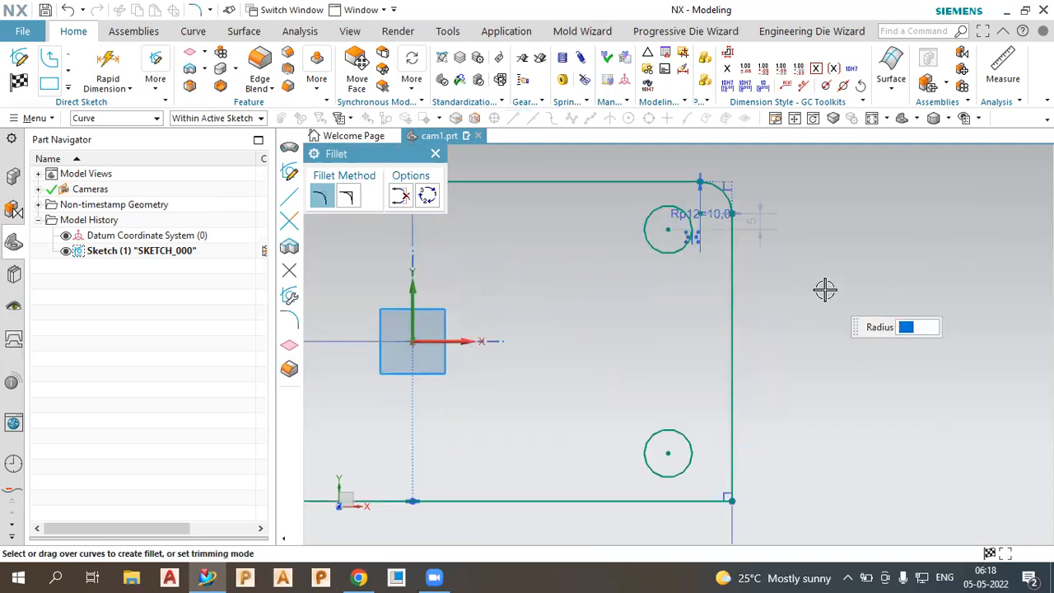
scroll(826, 289, "down", 1)
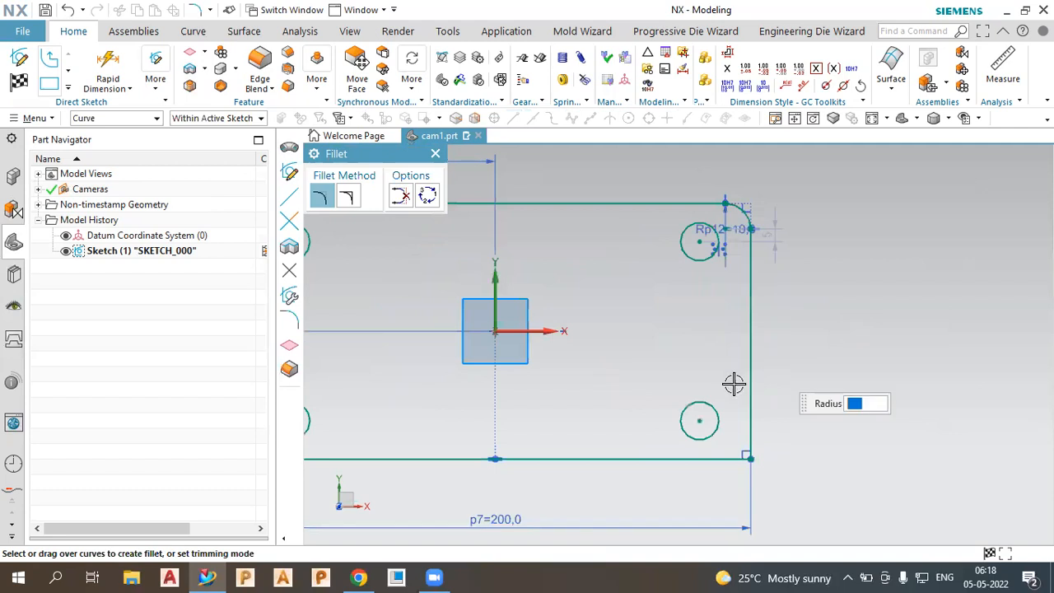
left_click(660, 460)
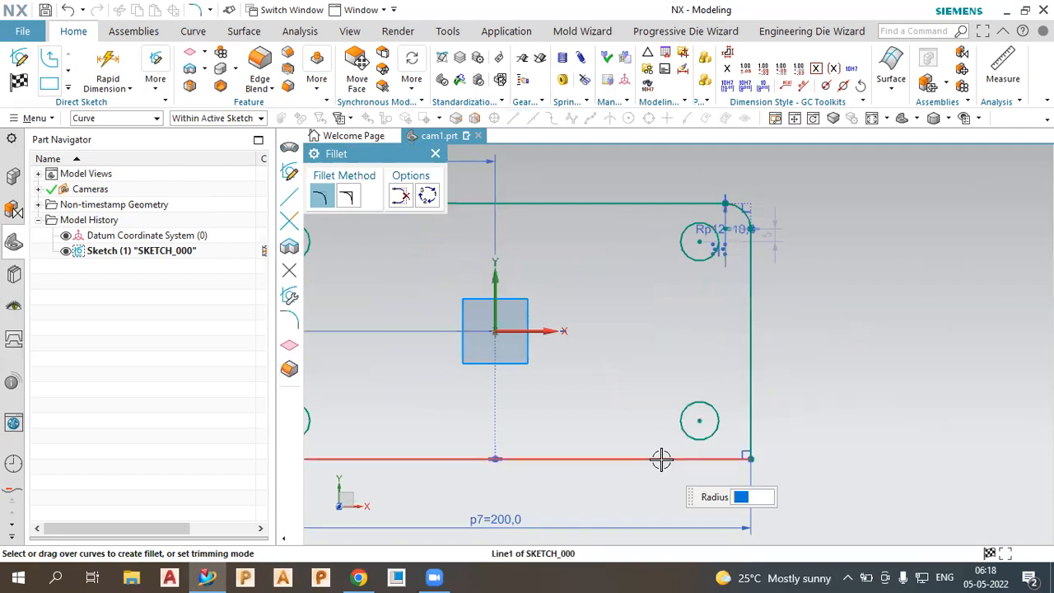
left_click(745, 397)
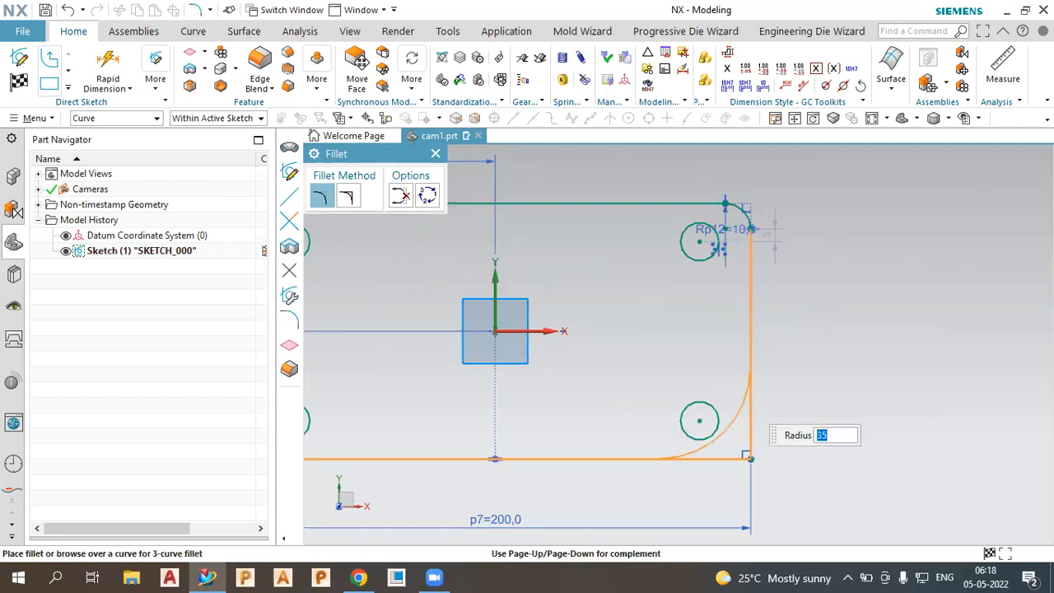
type("0")
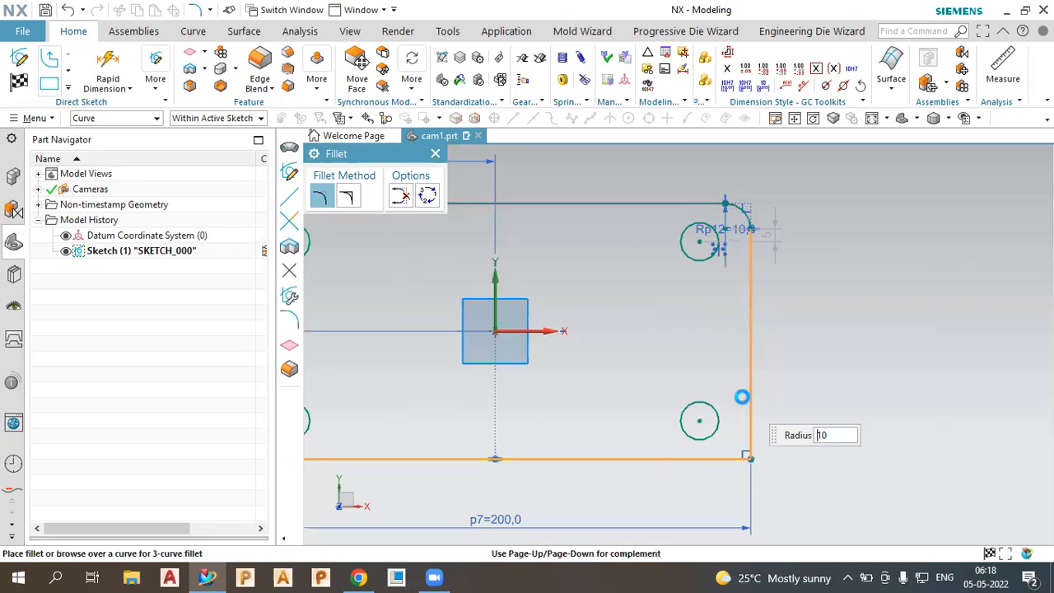
left_click(700, 407)
Fillet the rectangle's lower-left corner with a 10 mm radius.
scroll(436, 412, "down", 3)
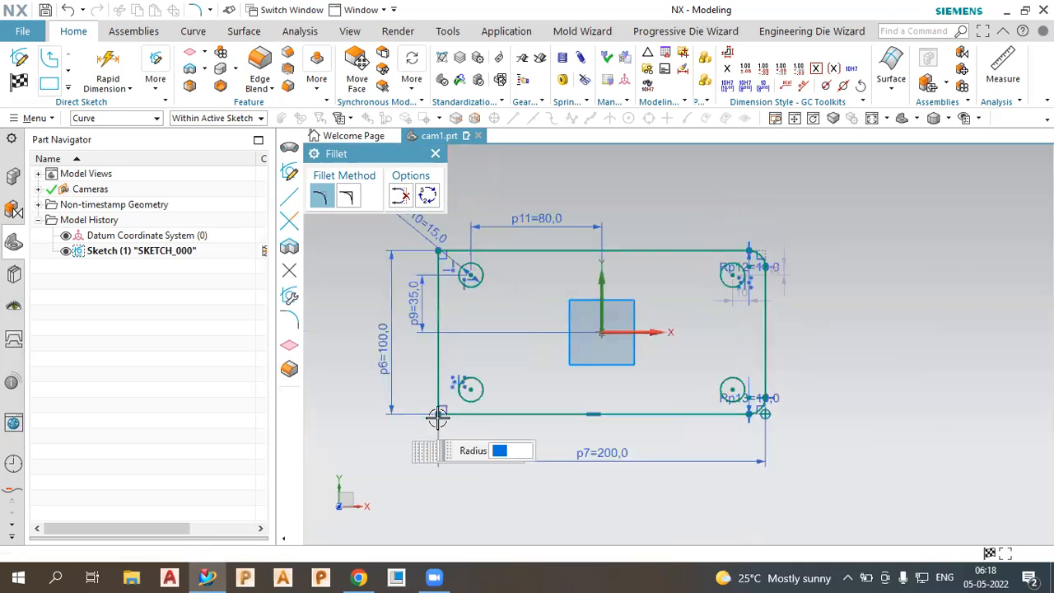
scroll(461, 416, "up", 2)
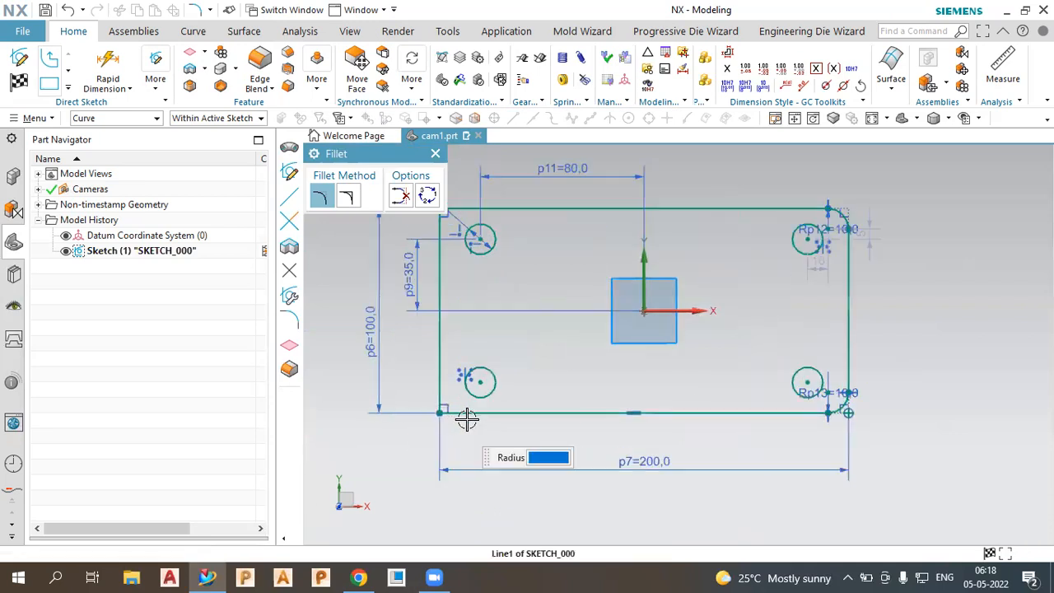
left_click(439, 386)
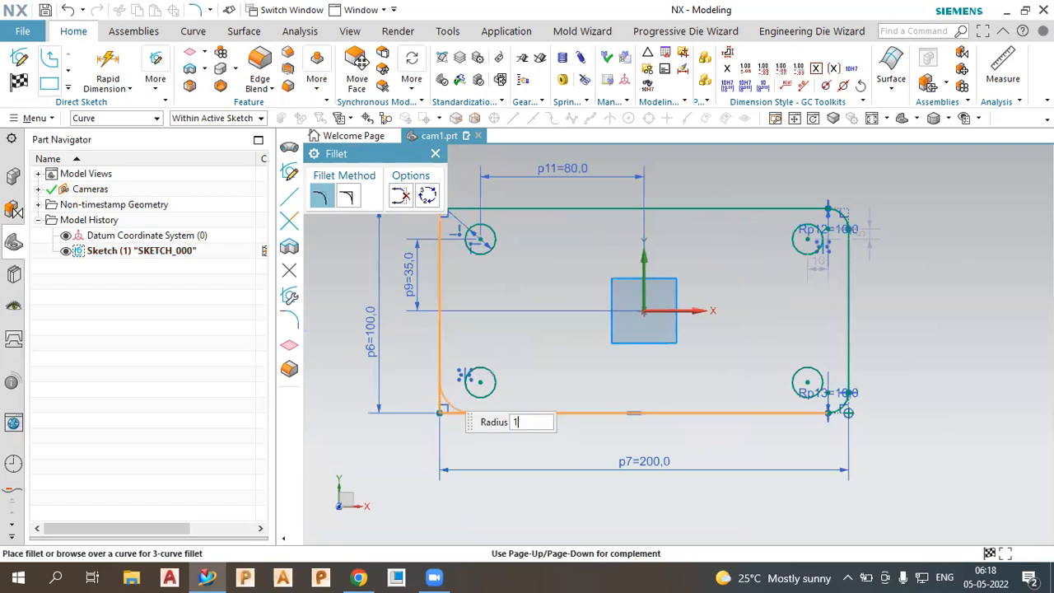
type("0")
key("Return")
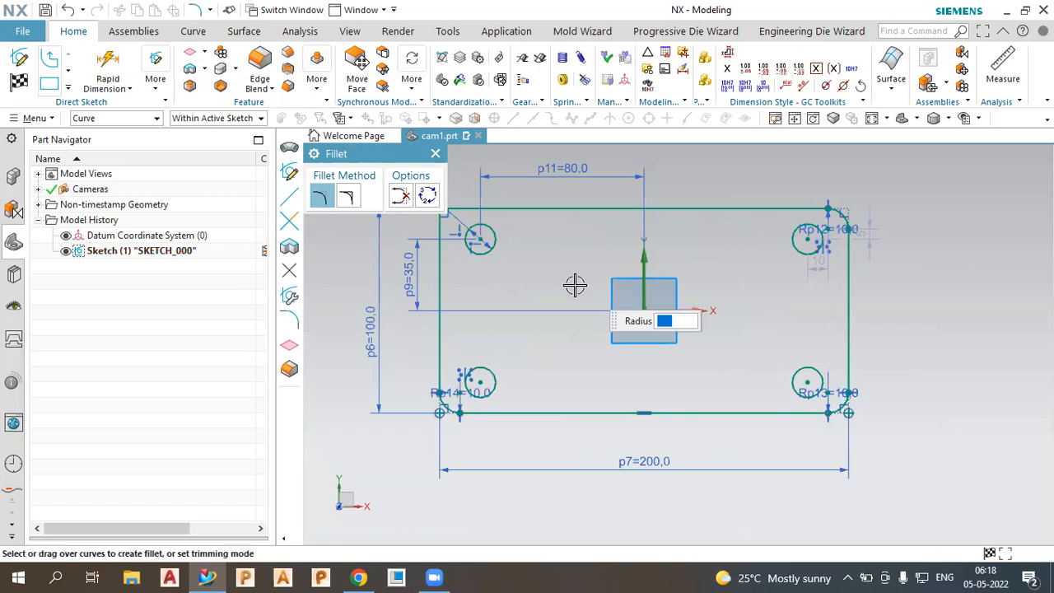
Fillet the rectangle's upper-left corner with a 10 mm radius and end the Fillet command.
type("10")
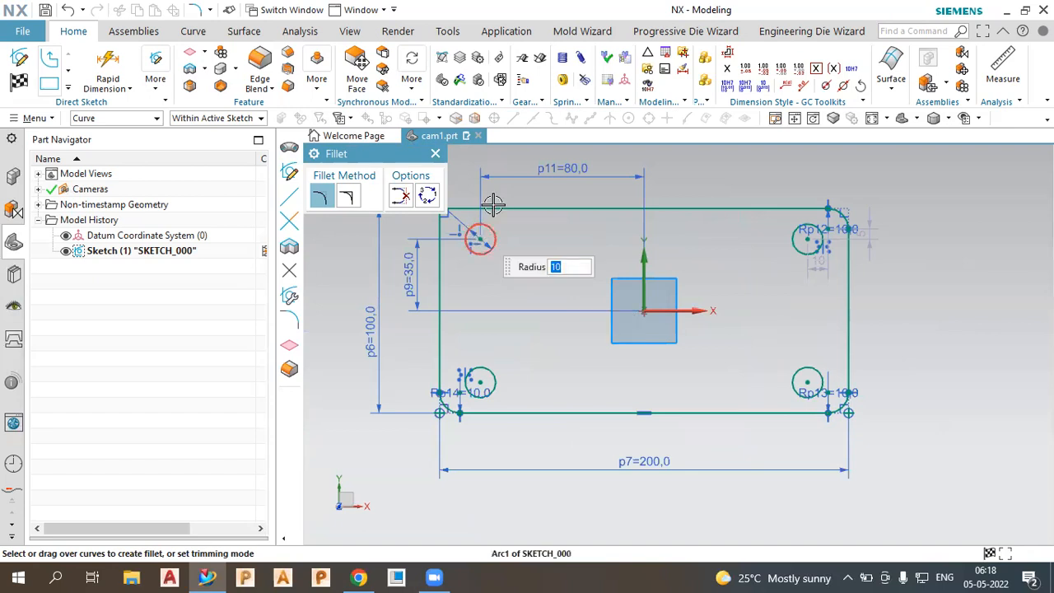
left_click(446, 263)
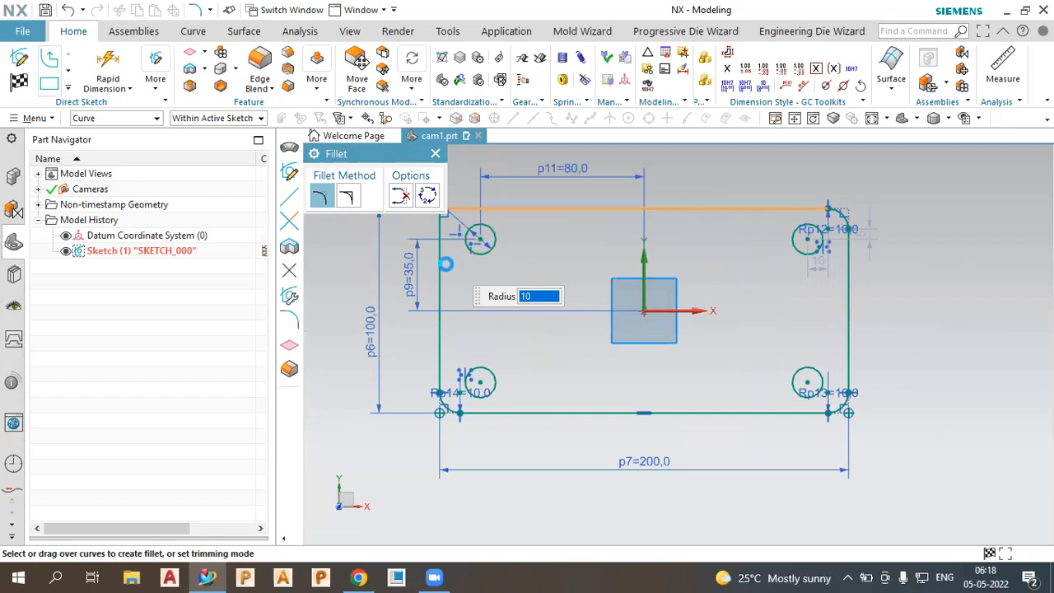
left_click(435, 153)
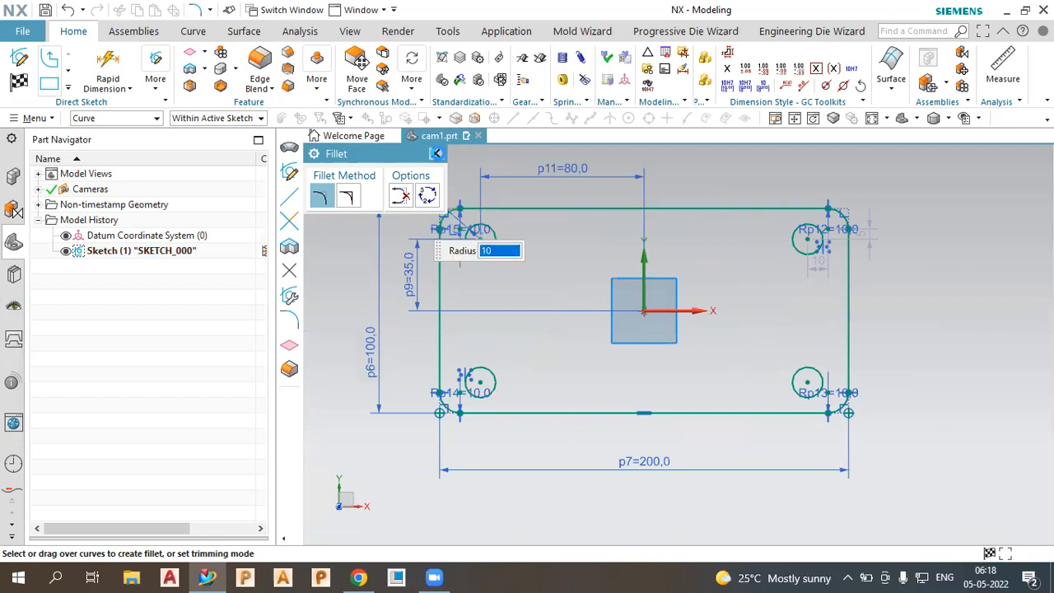
Reposition the upper-right circle's two auto dimensions and place the upper-right fillet's radius dimension outside the outline.
scroll(869, 243, "up", 3)
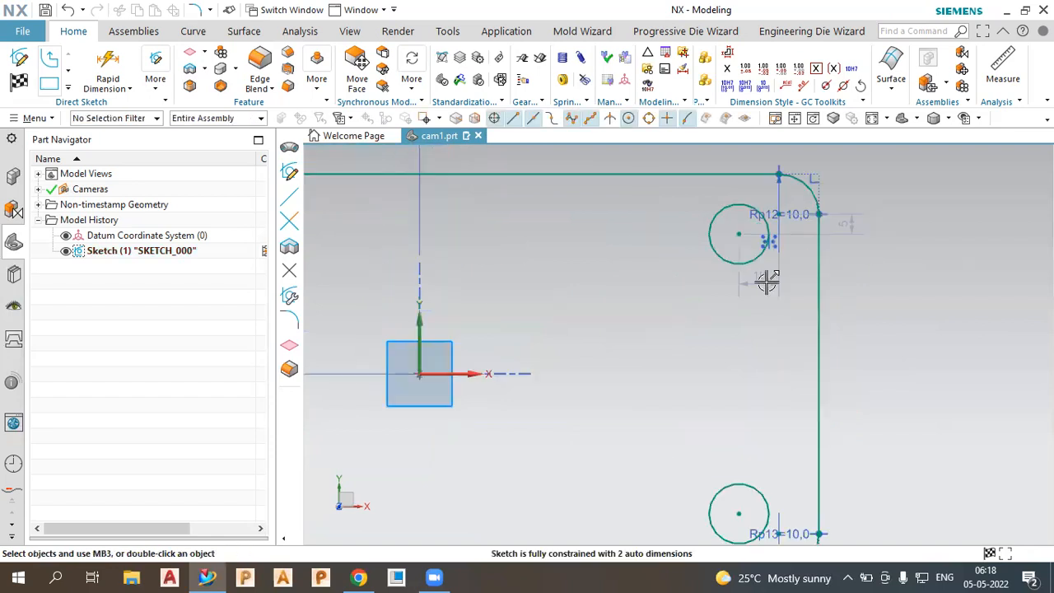
left_click_drag(735, 182, 730, 304)
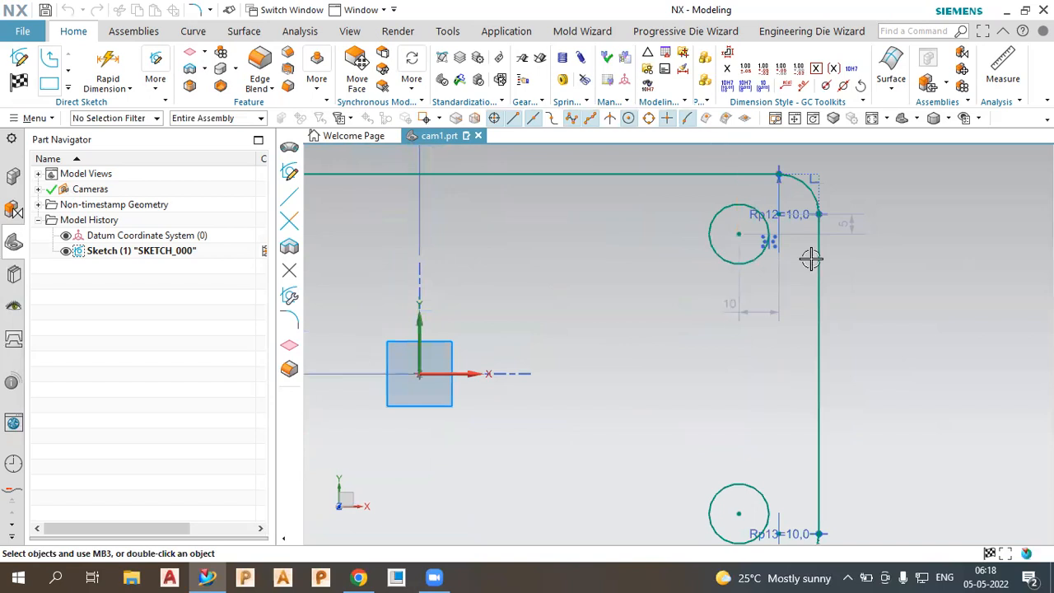
left_click_drag(851, 228, 678, 222)
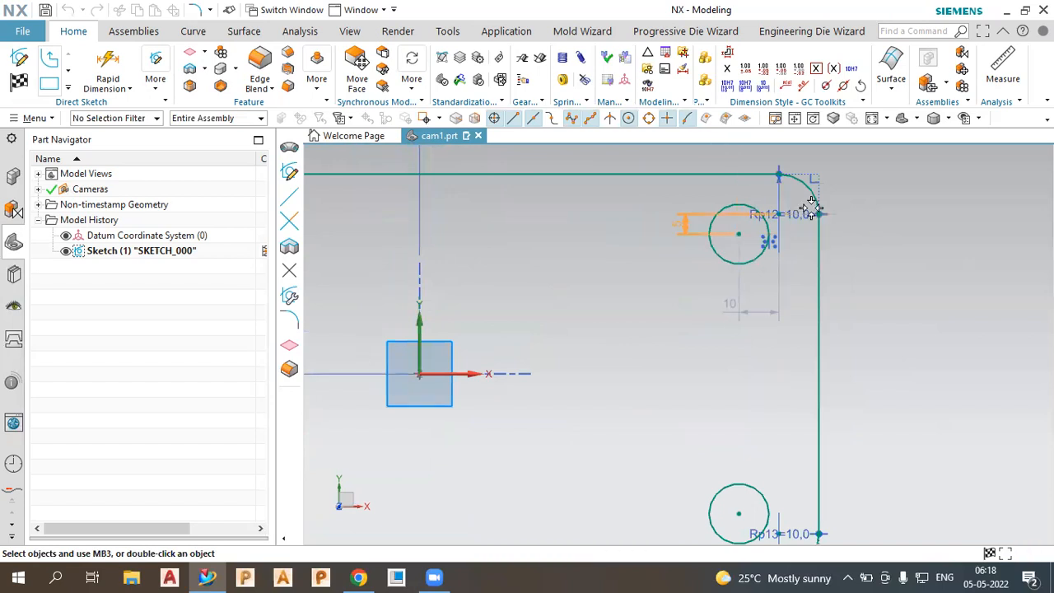
left_click_drag(849, 171, 871, 213)
scroll(862, 255, "down", 5)
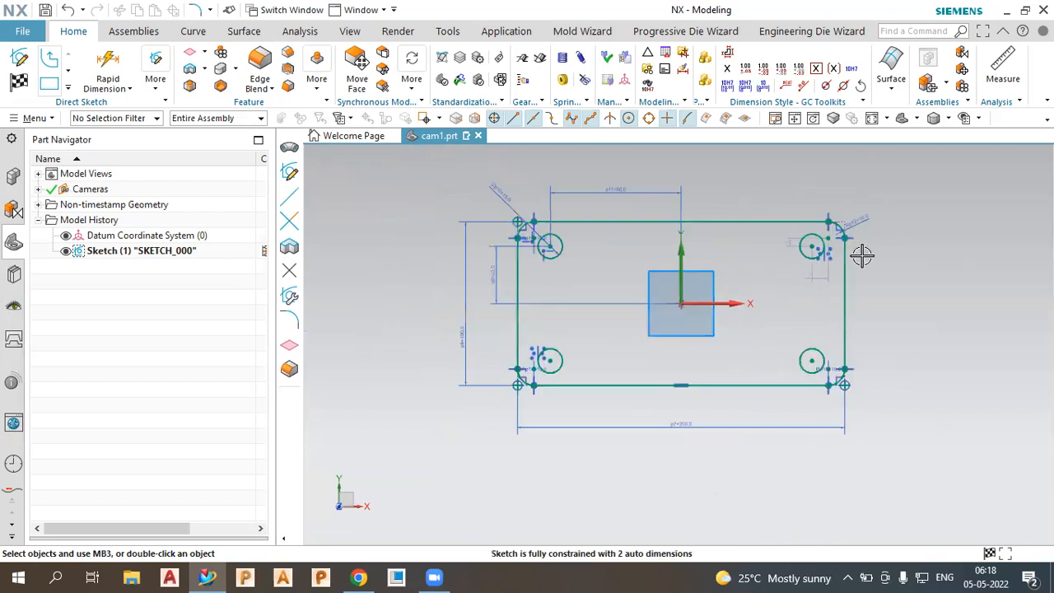
scroll(862, 254, "up", 1)
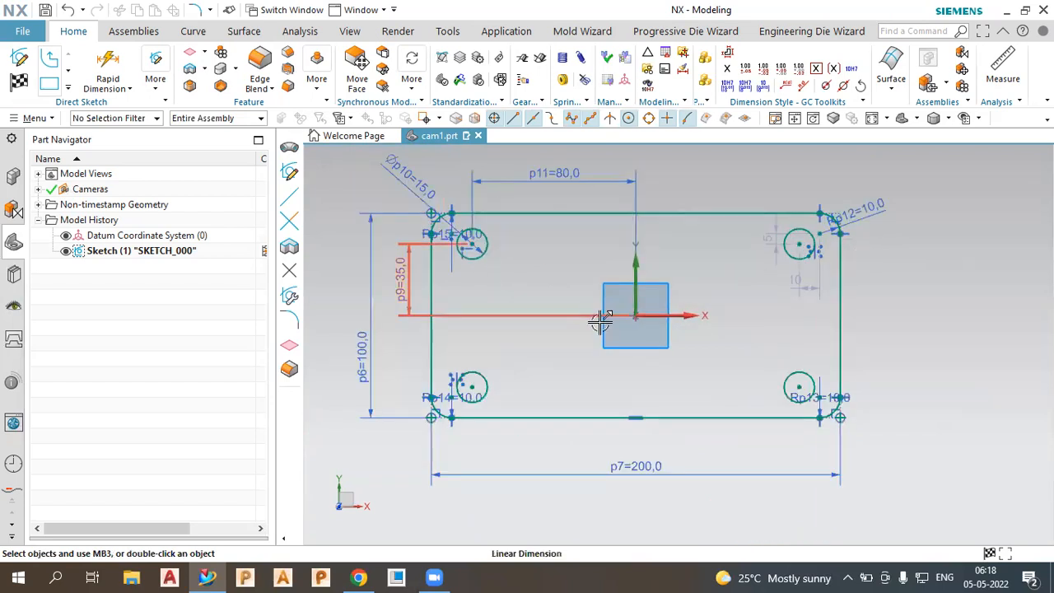
scroll(753, 322, "down", 2)
scroll(741, 351, "up", 1)
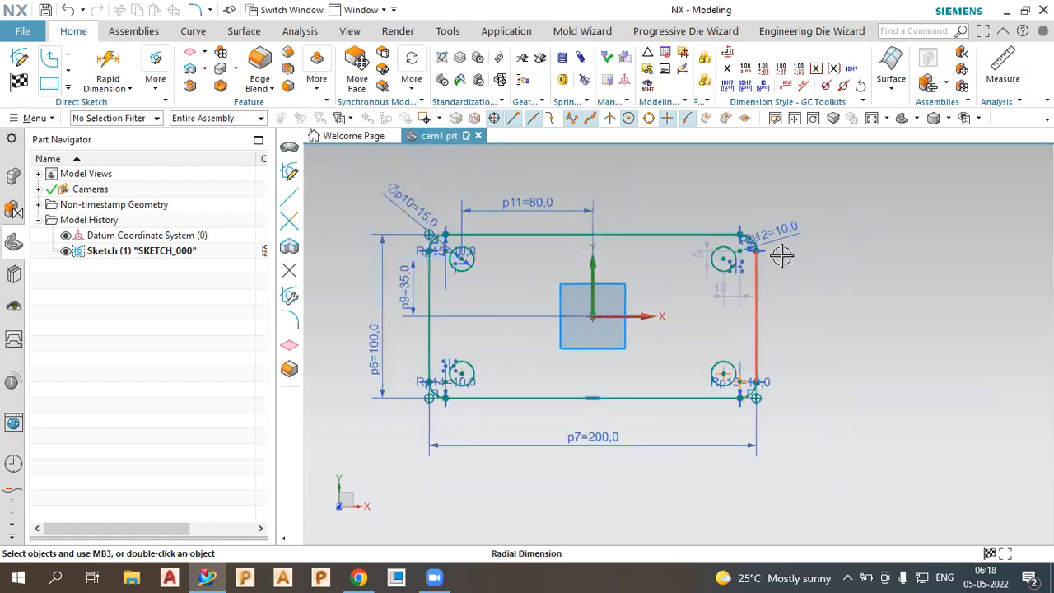
Try to align the centers of the two right-hand fillets vertically and undo the constraint.
scroll(787, 276, "up", 1)
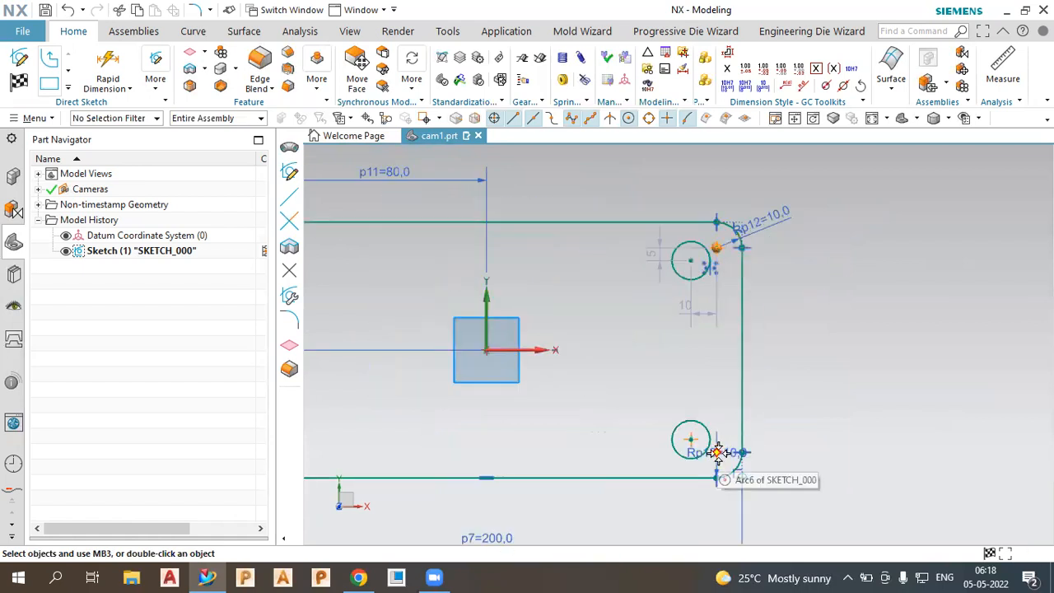
left_click(719, 451)
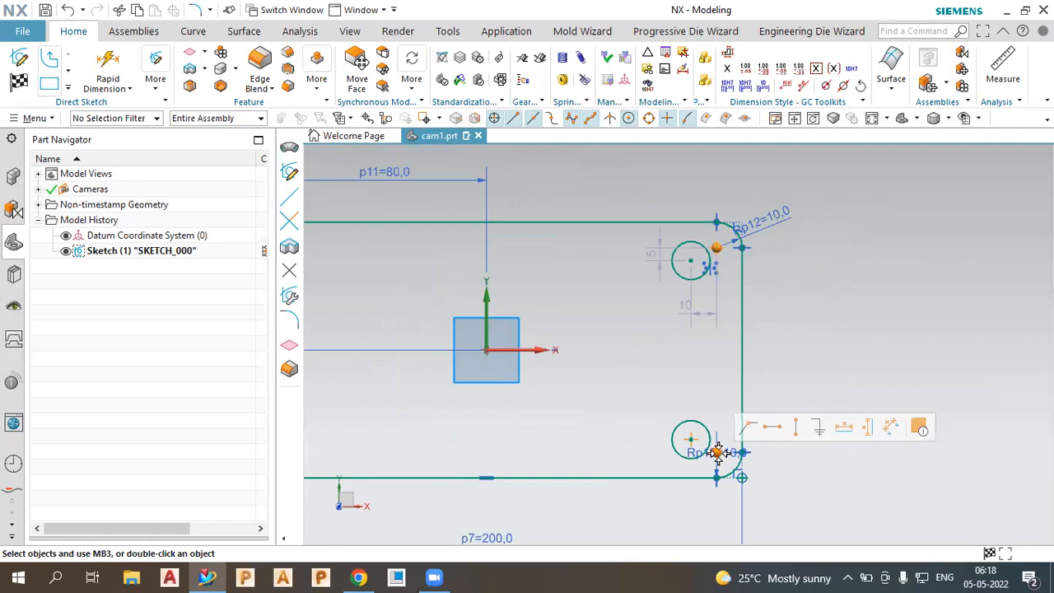
left_click(797, 428)
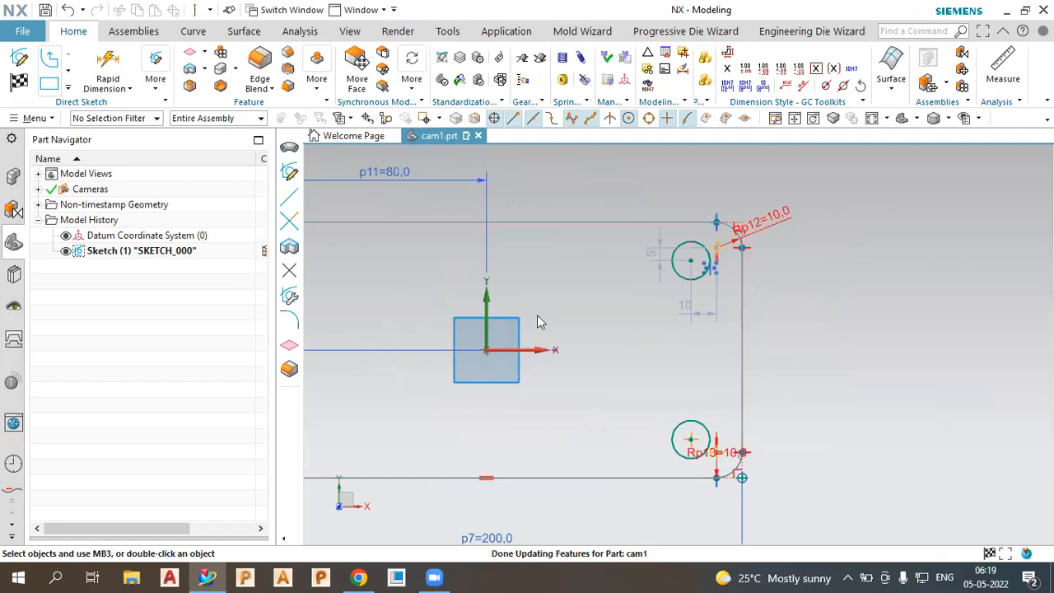
left_click(541, 321)
key("ctrl+z")
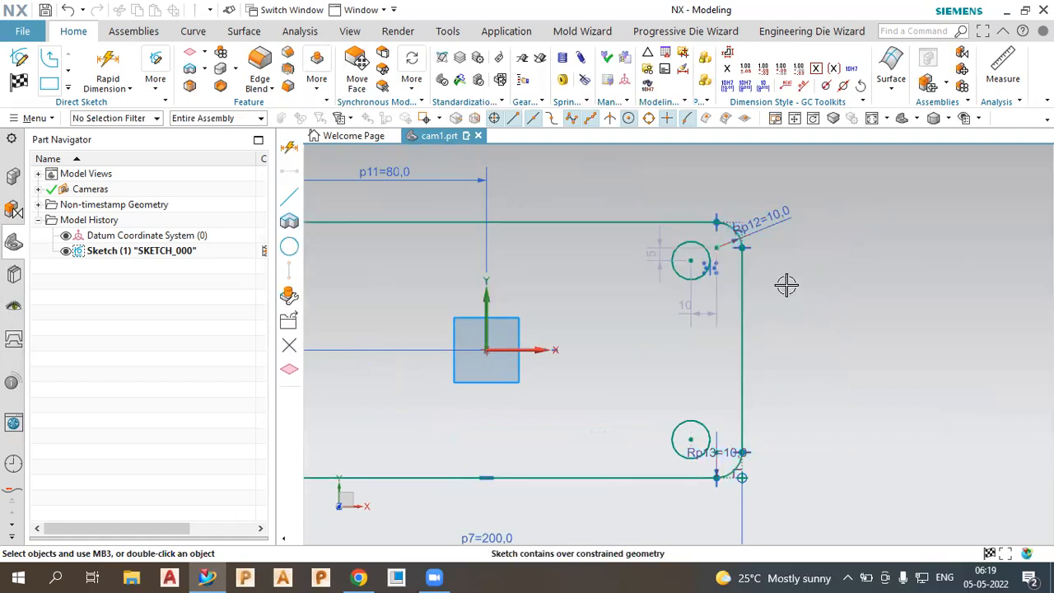
Move the upper-right circle's two auto dimensions outside the rectangle and finish the sketch.
scroll(787, 285, "down", 2)
scroll(720, 289, "up", 3)
left_click_drag(682, 278, 829, 263)
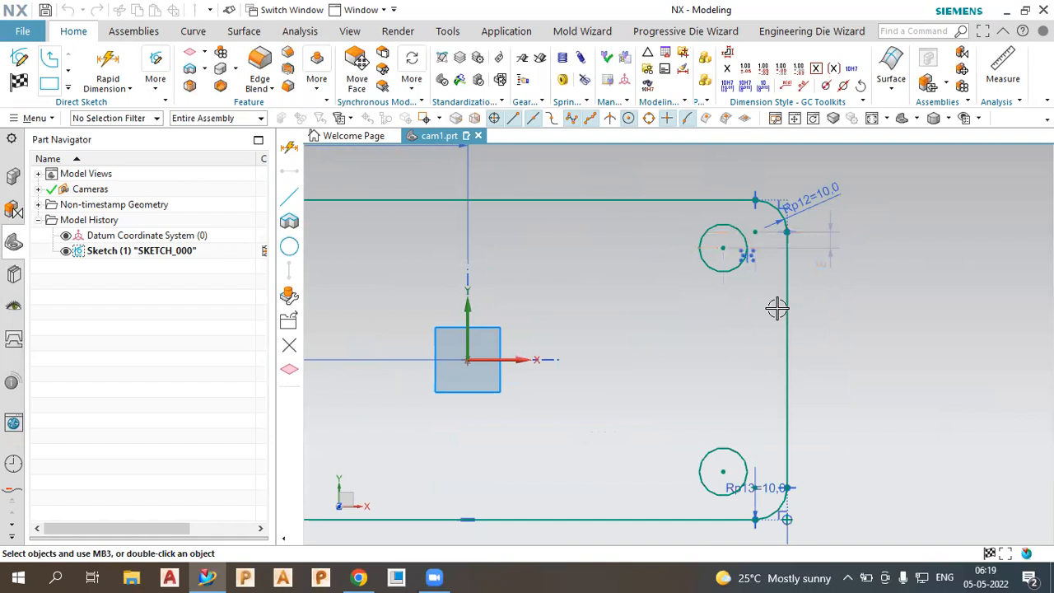
left_click(787, 272)
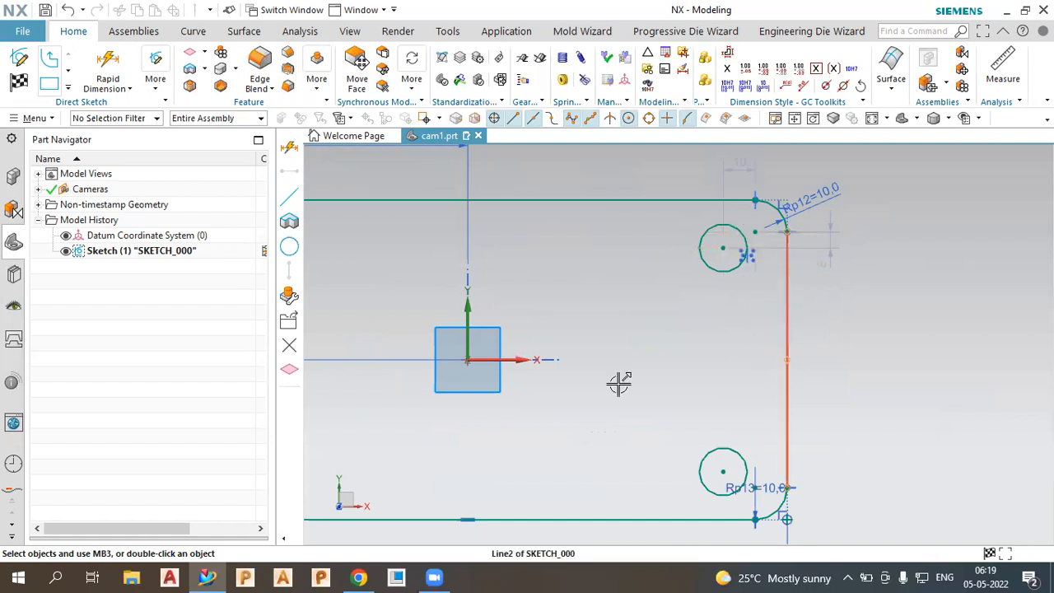
left_click_drag(618, 384, 501, 398)
scroll(487, 389, "down", 4)
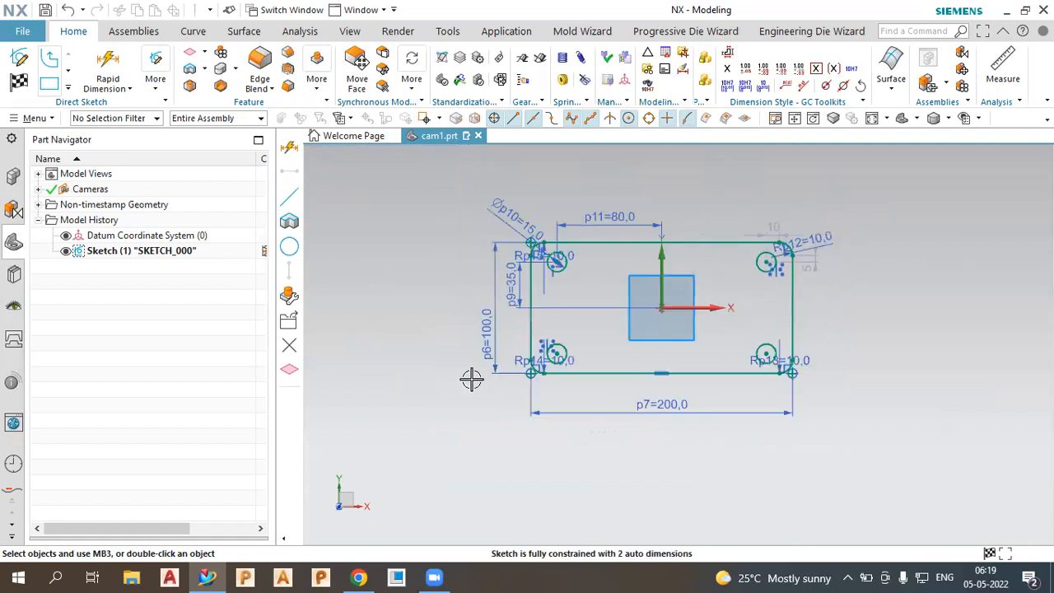
left_click(18, 83)
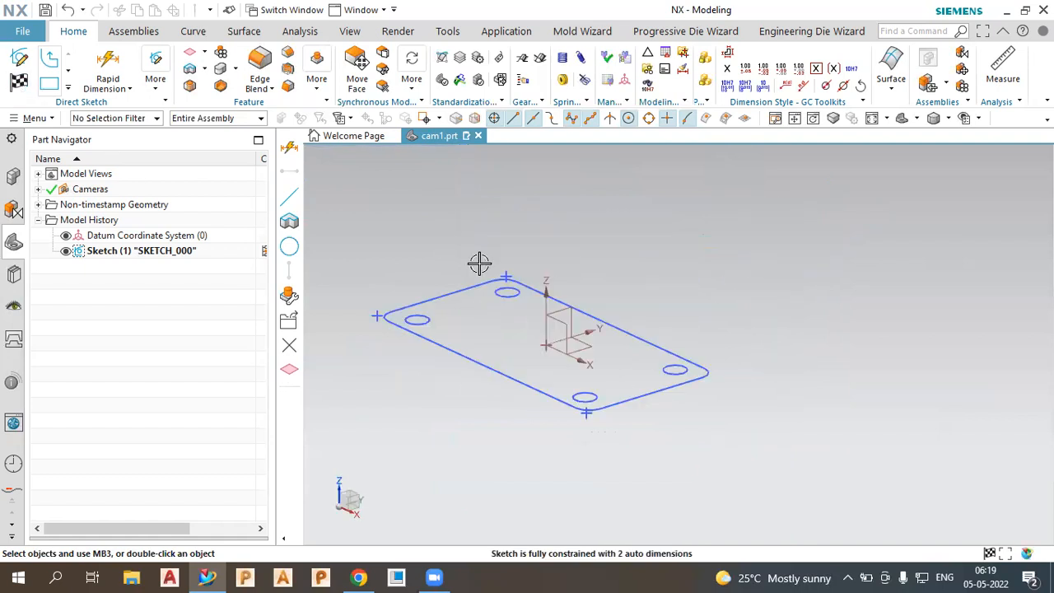
right_click(699, 302)
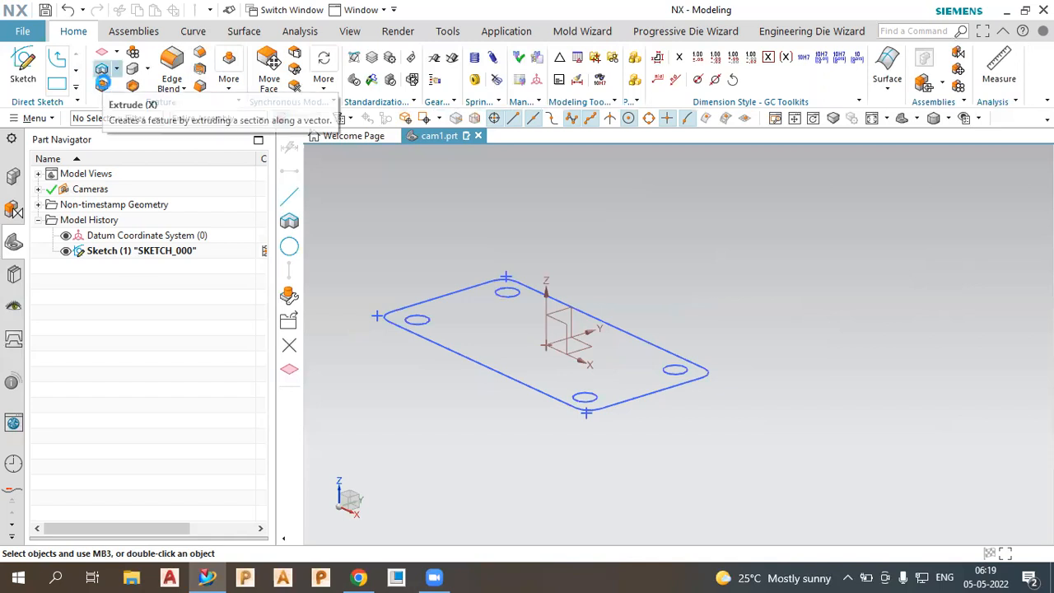
key("x")
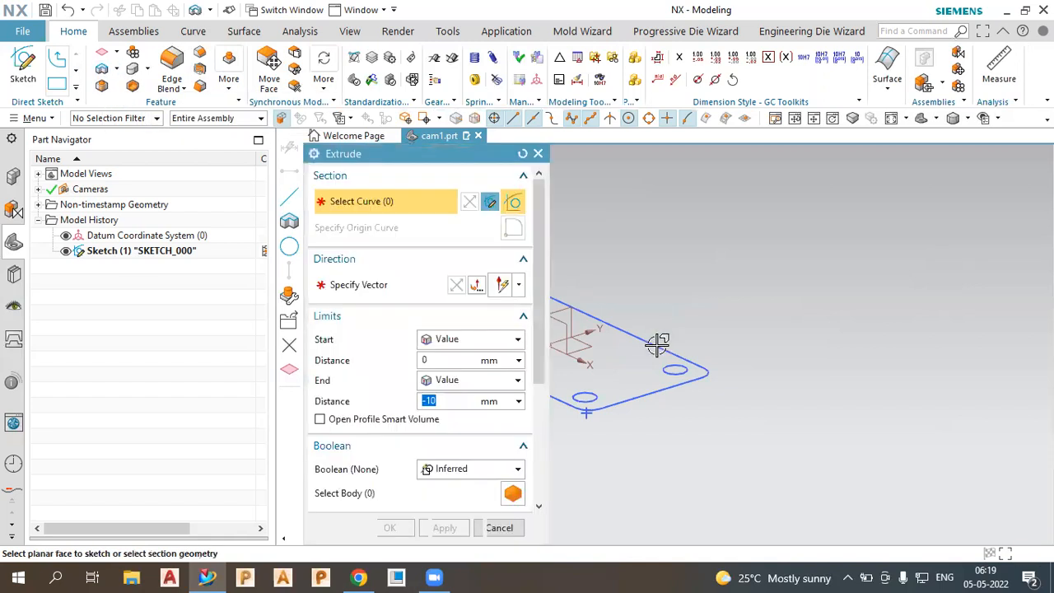
left_click(683, 350)
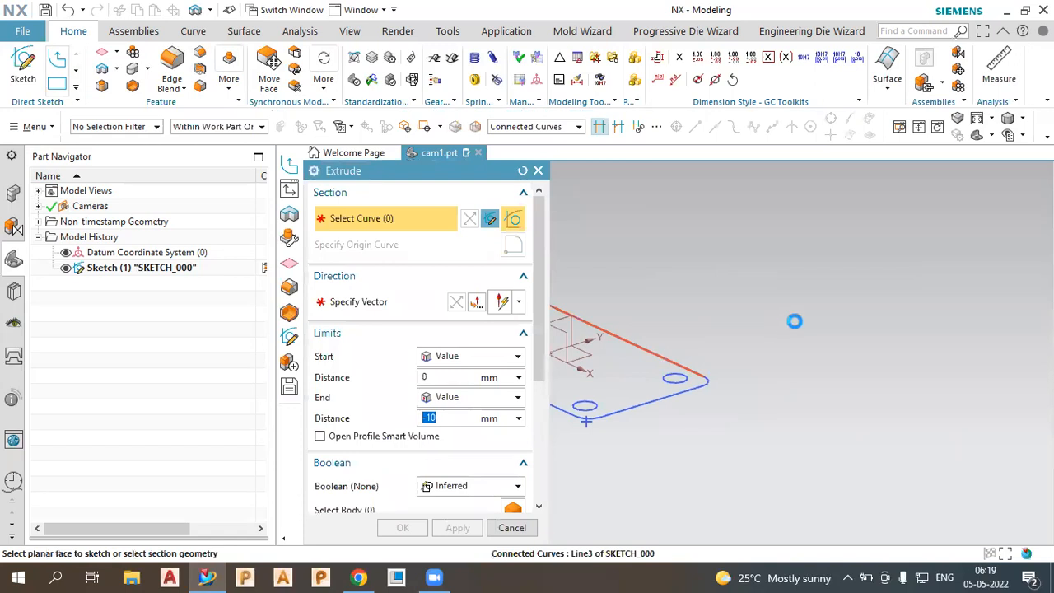
scroll(800, 315, "down", 3)
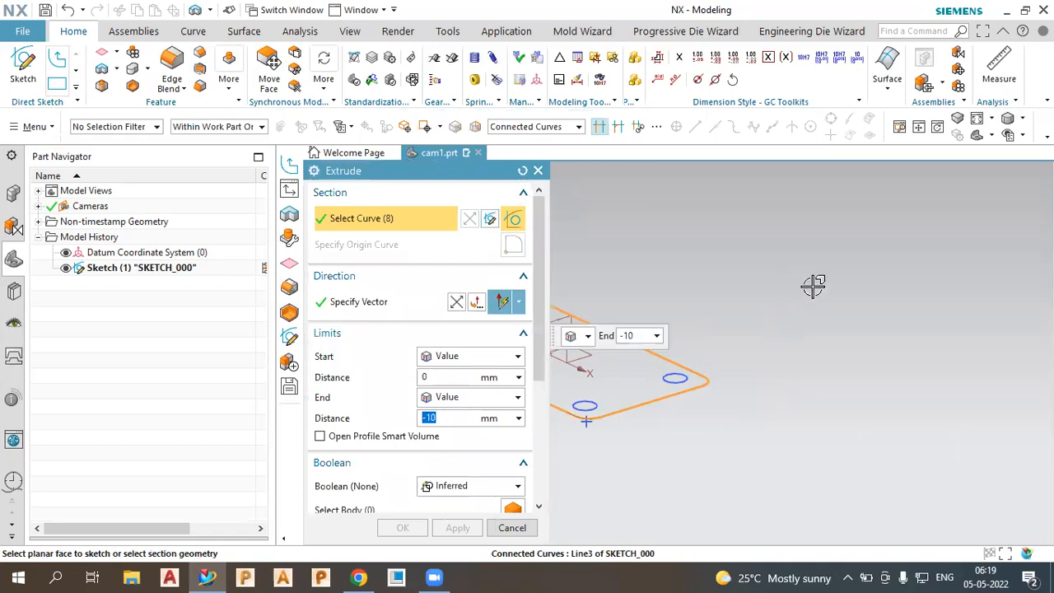
scroll(663, 358, "up", 3)
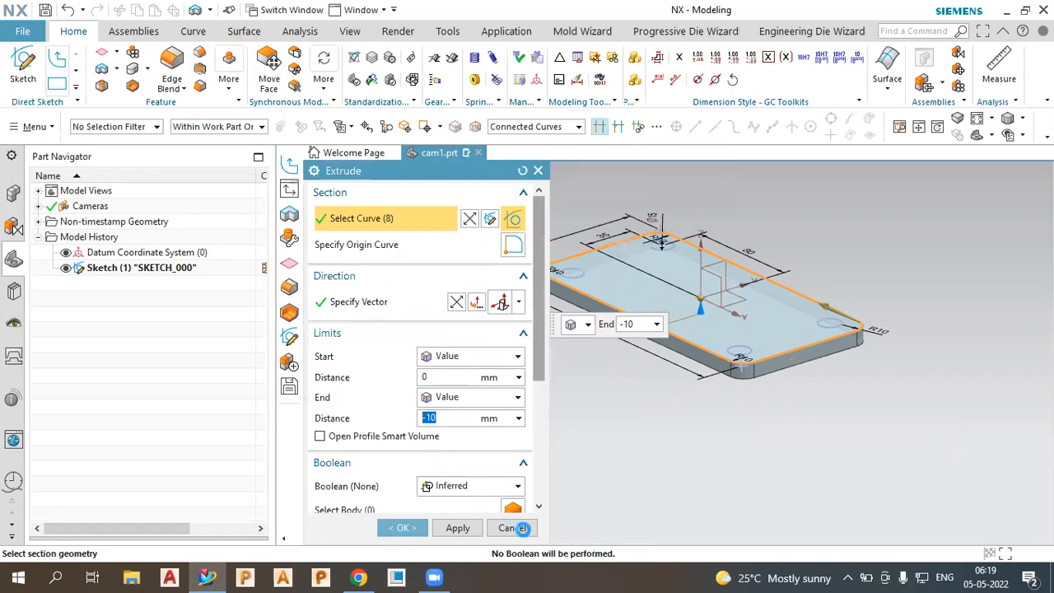
left_click(512, 527)
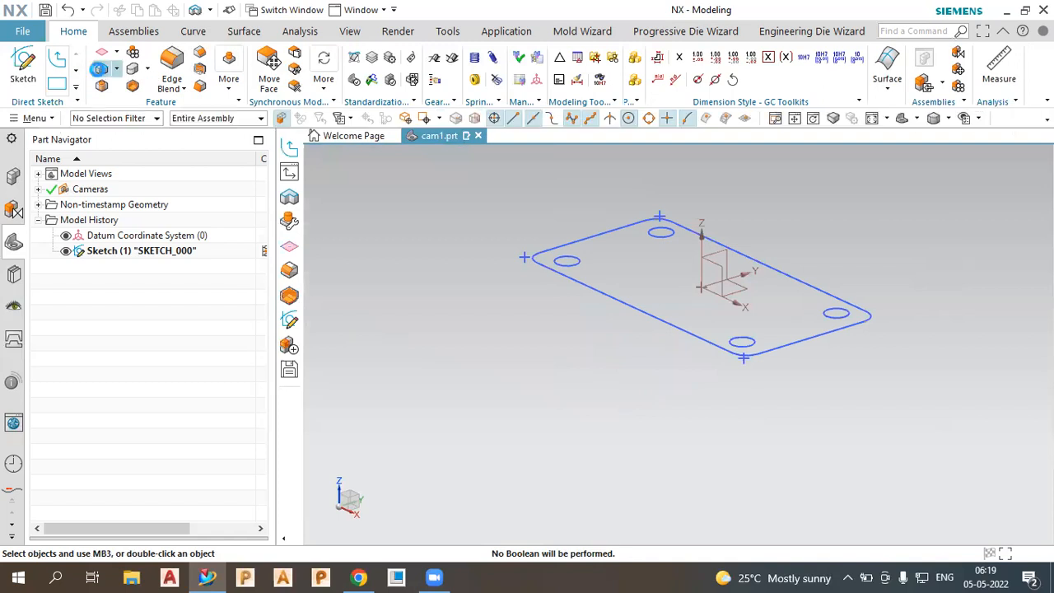
Start an extrusion with the Feature Curves rule and select the whole sketch, outline and four circles, as its section.
key("x")
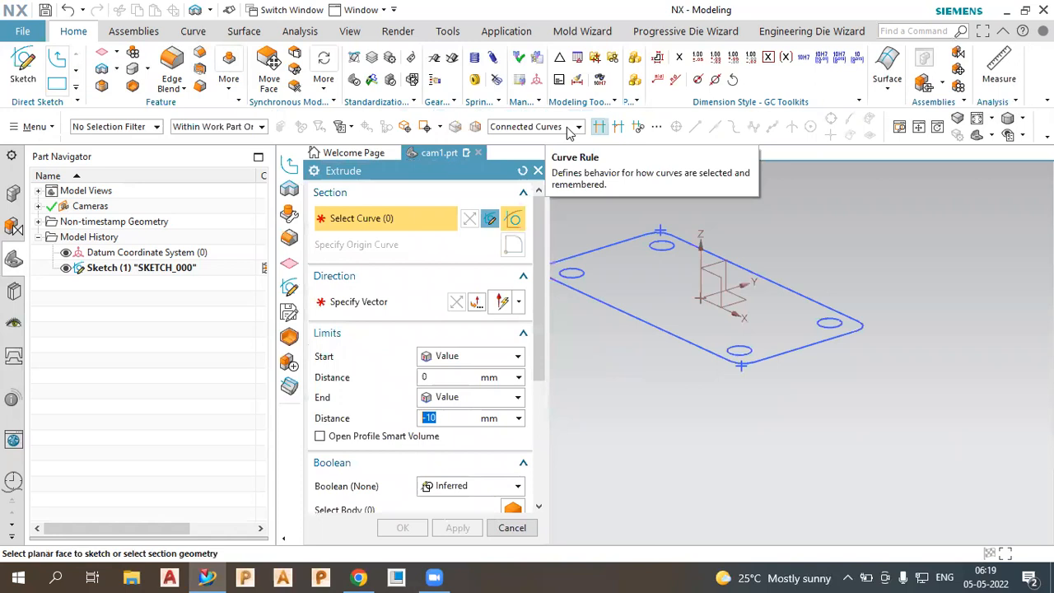
left_click(567, 130)
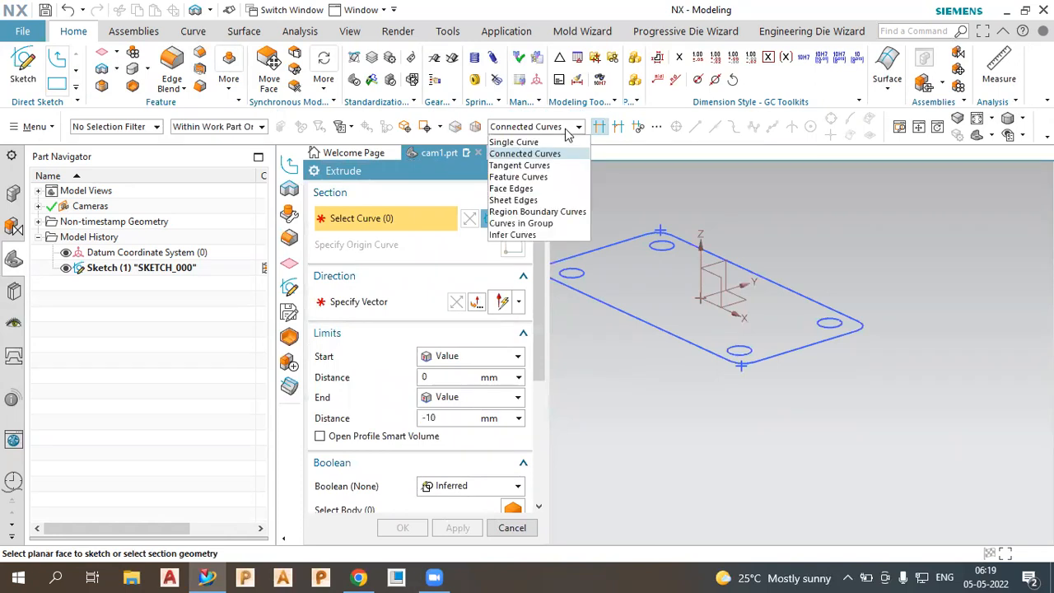
left_click(547, 176)
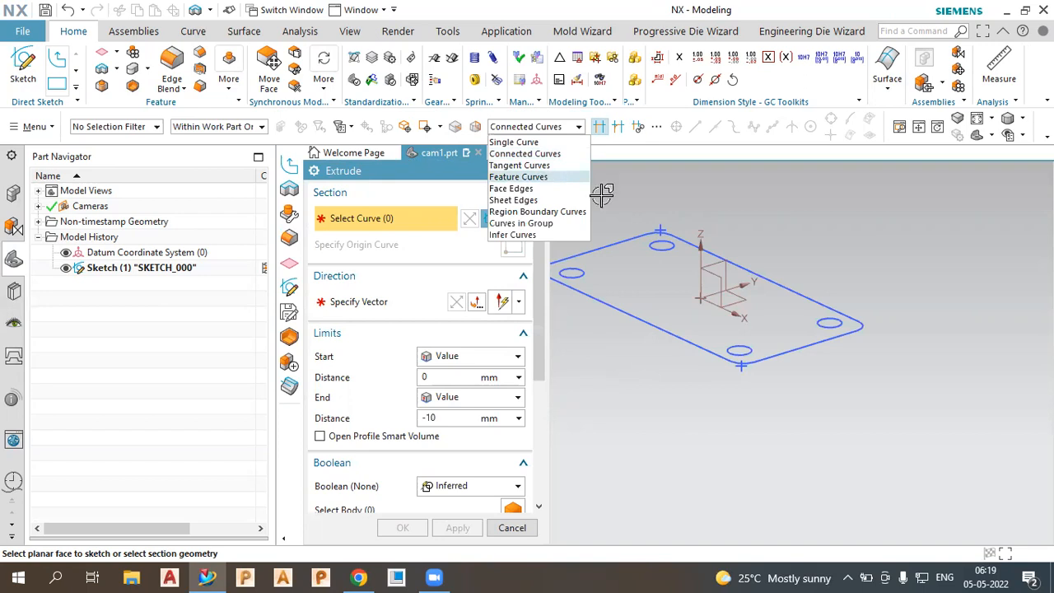
left_click(638, 238)
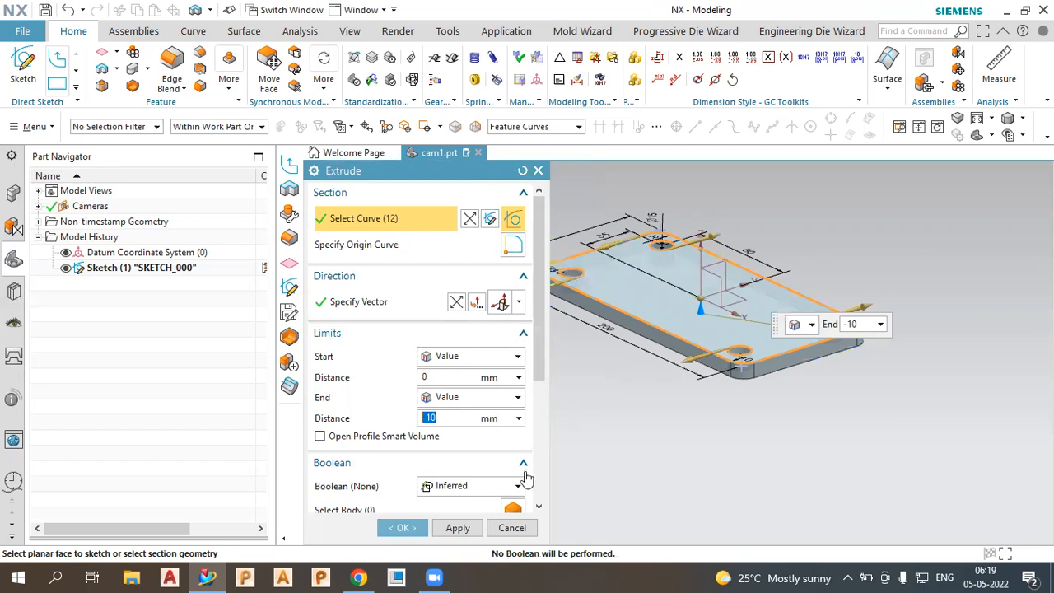
scroll(781, 262, "down", 3)
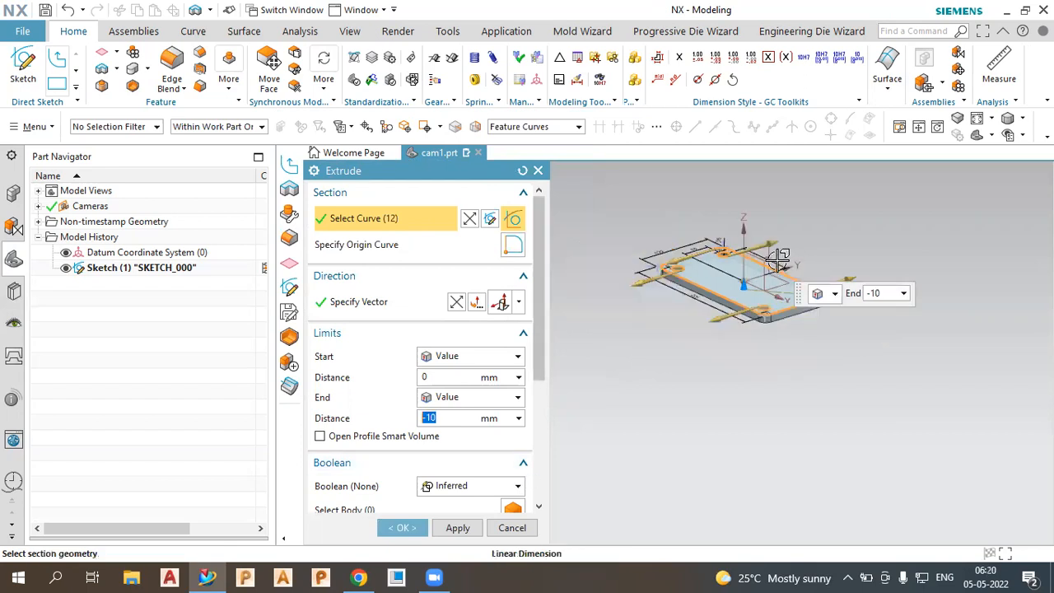
scroll(781, 262, "up", 2)
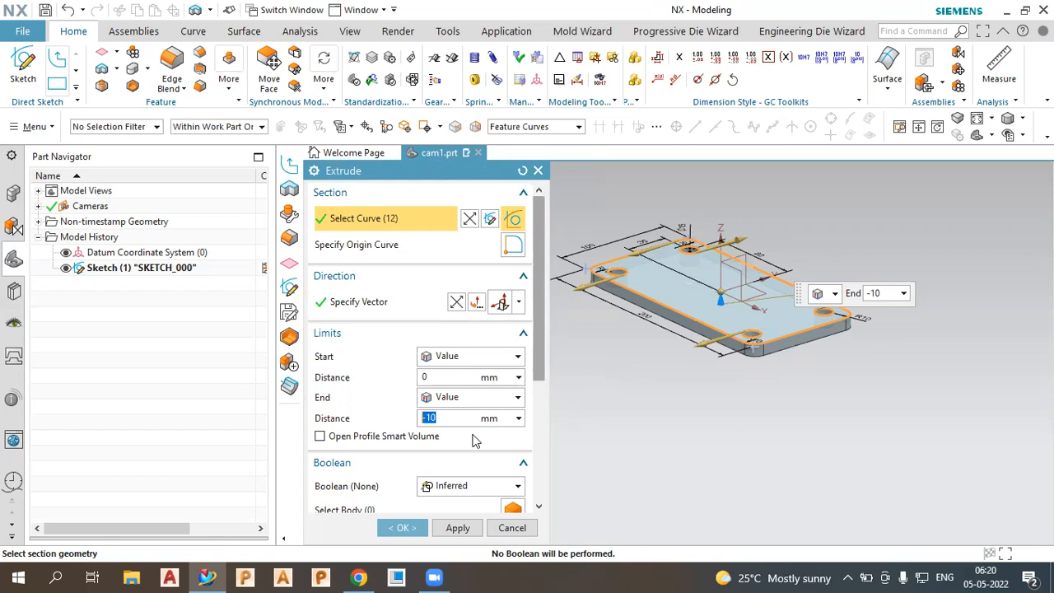
Extrude the selected sketch section from 0 to 50 mm as a solid block.
type("50")
key("Return")
left_click(437, 377)
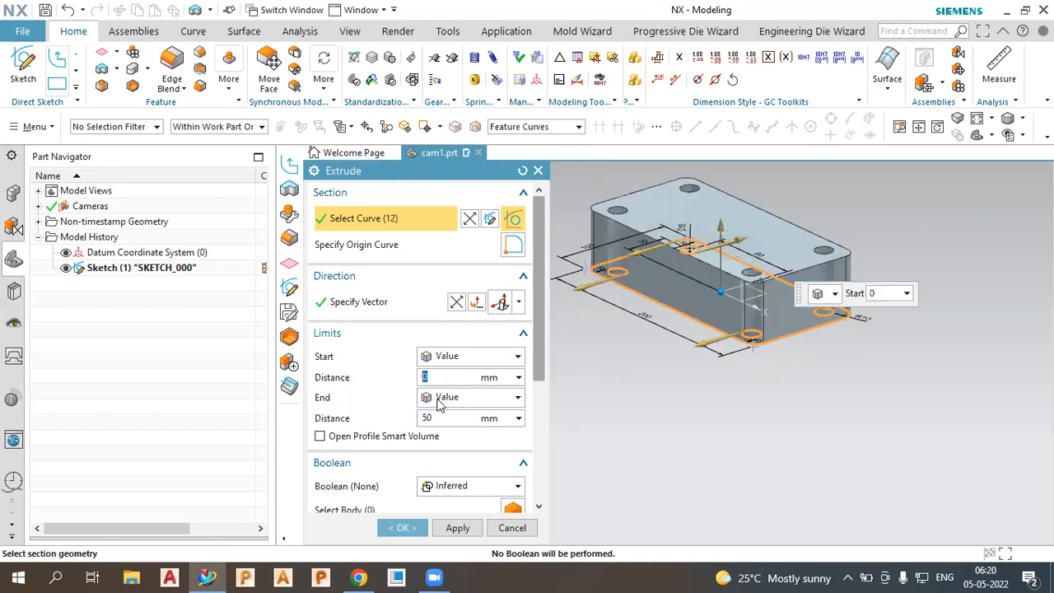
left_click(520, 417)
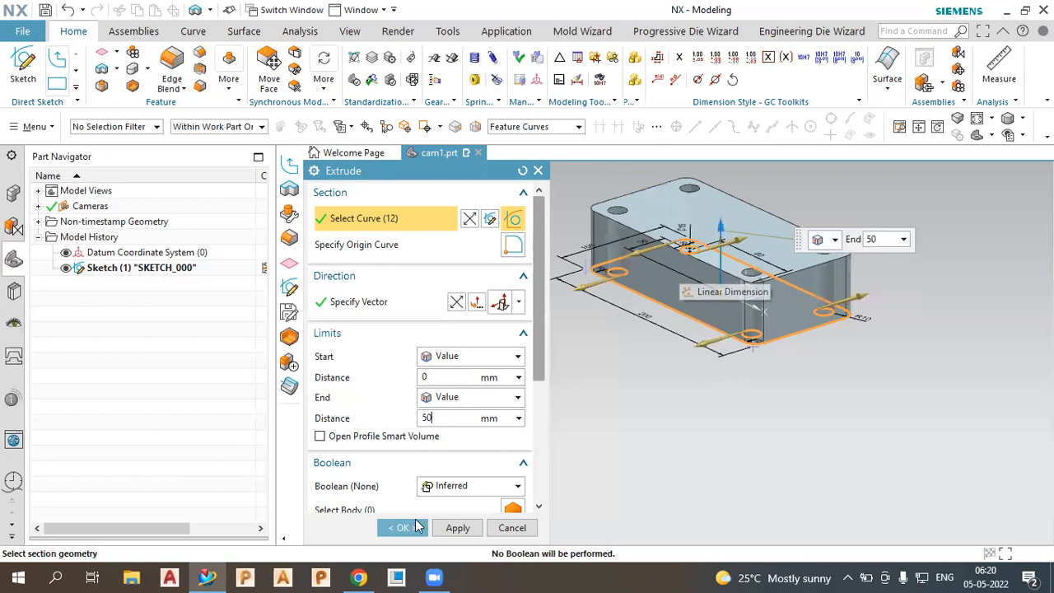
left_click(417, 527)
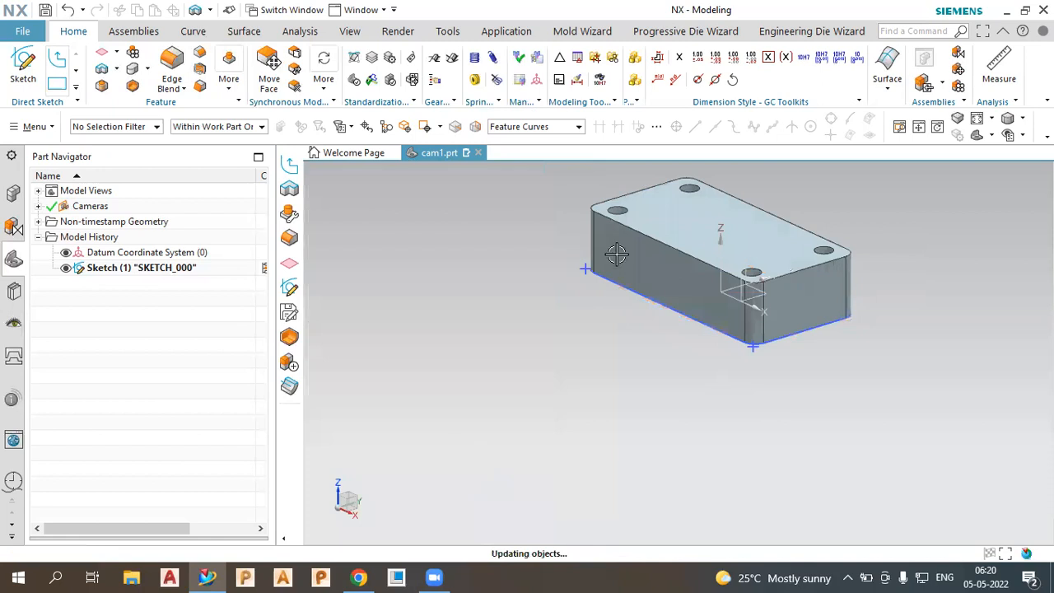
Hide the base sketch SKETCH_000.
middle_click_drag(492, 357, 442, 220)
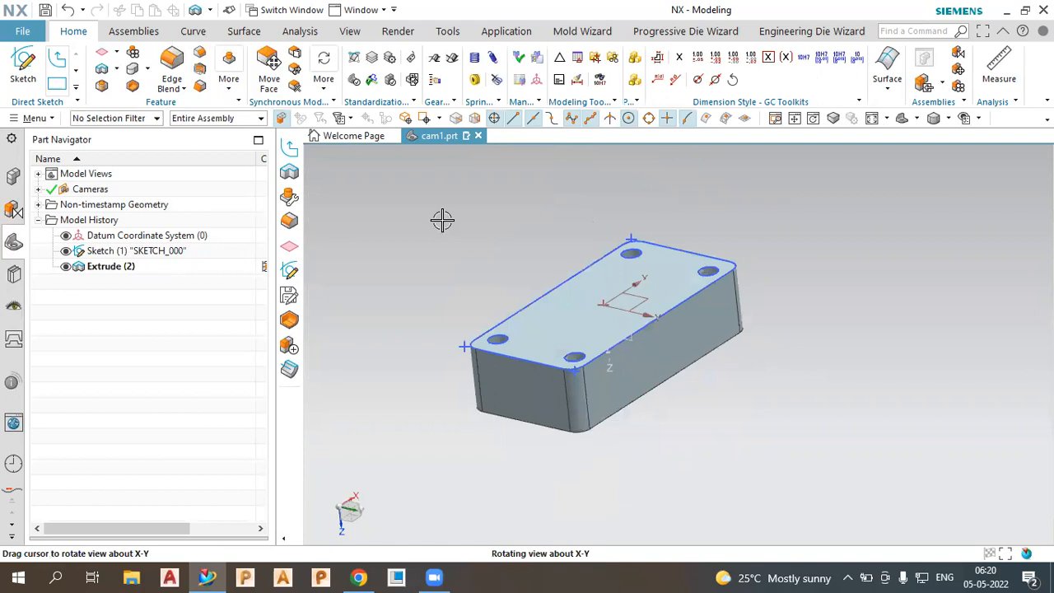
left_click(162, 252)
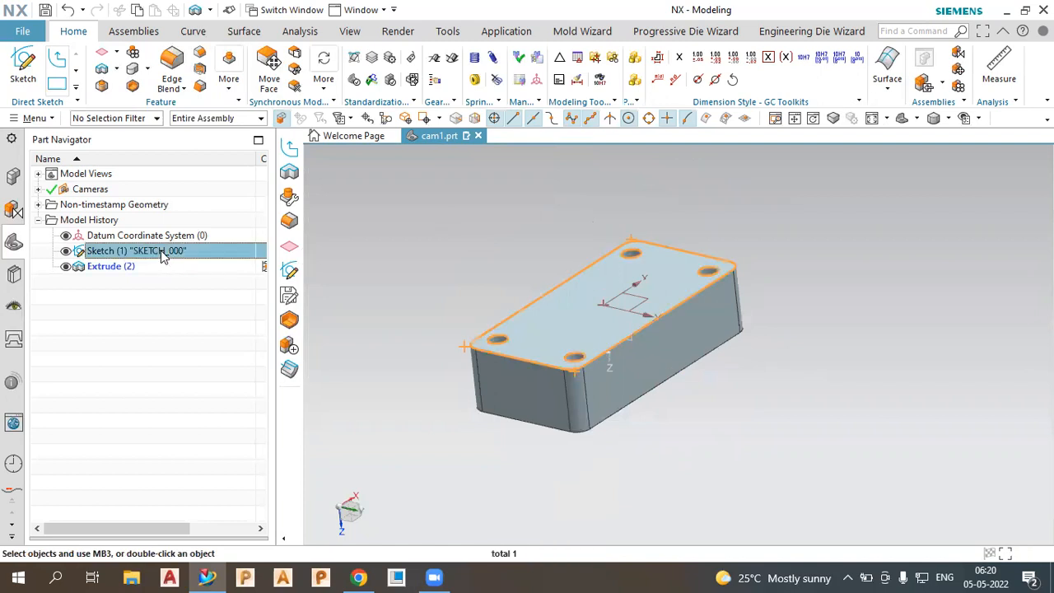
right_click(162, 255)
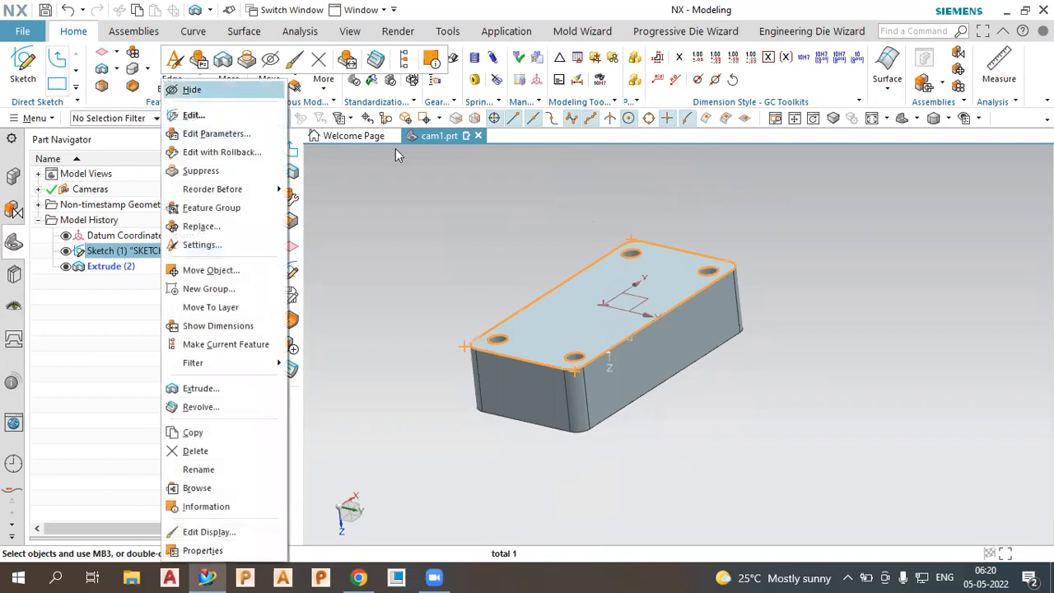
left_click(198, 90)
Hide the extruded block and show it again.
middle_click_drag(566, 198, 494, 243)
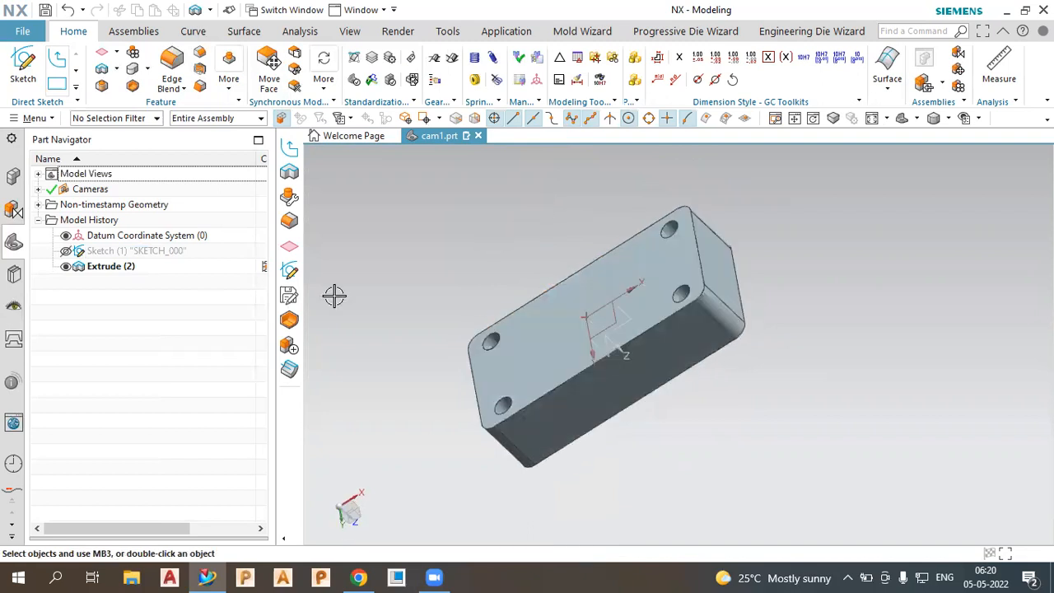
left_click(156, 266)
right_click(199, 136)
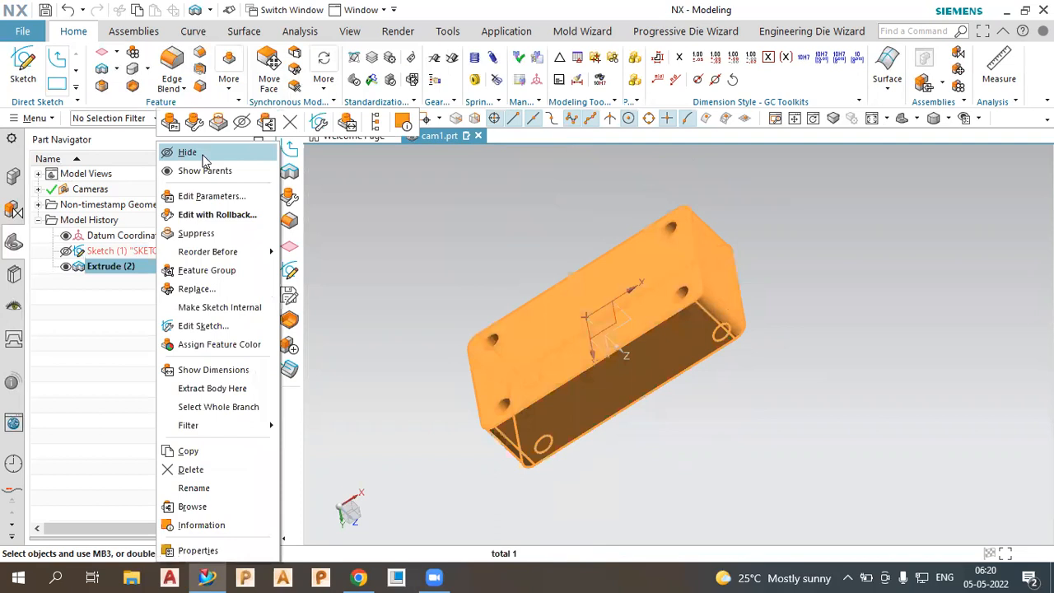
left_click(414, 198)
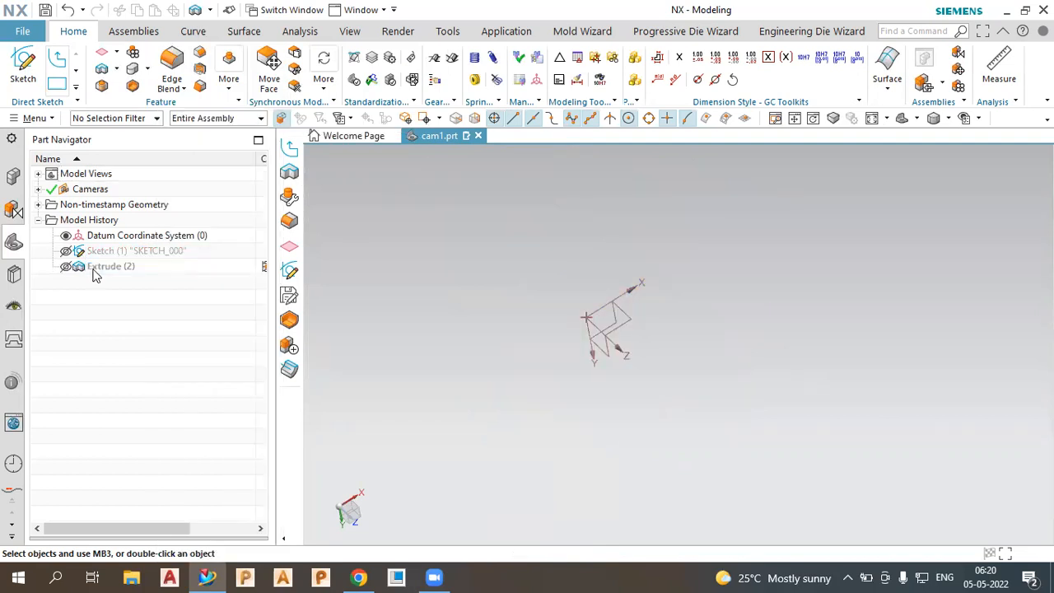
left_click(95, 269)
right_click(130, 177)
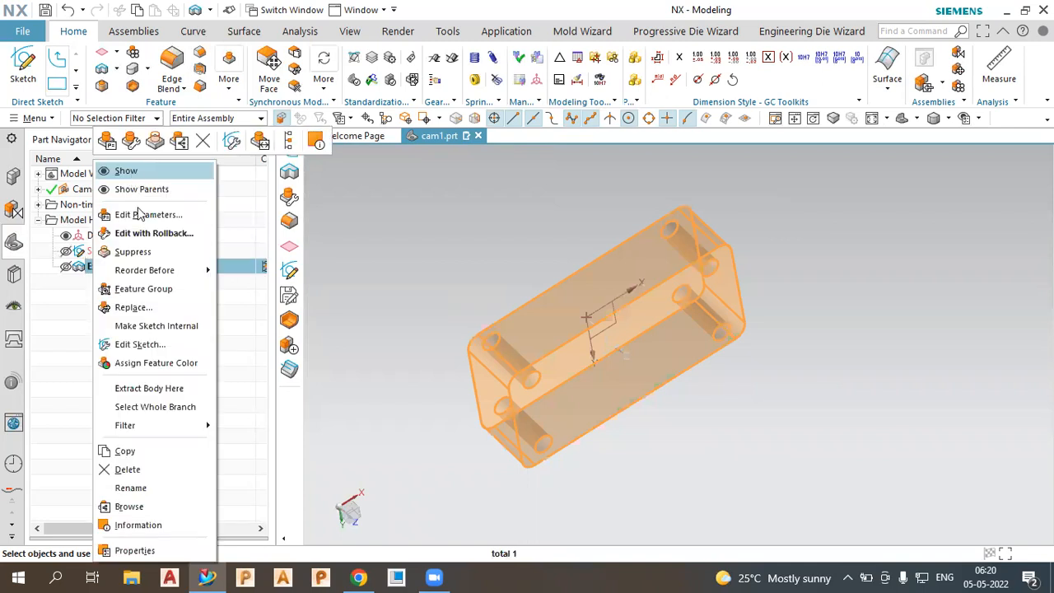
left_click(130, 174)
Show the base sketch SKETCH_000 again.
left_click(135, 252)
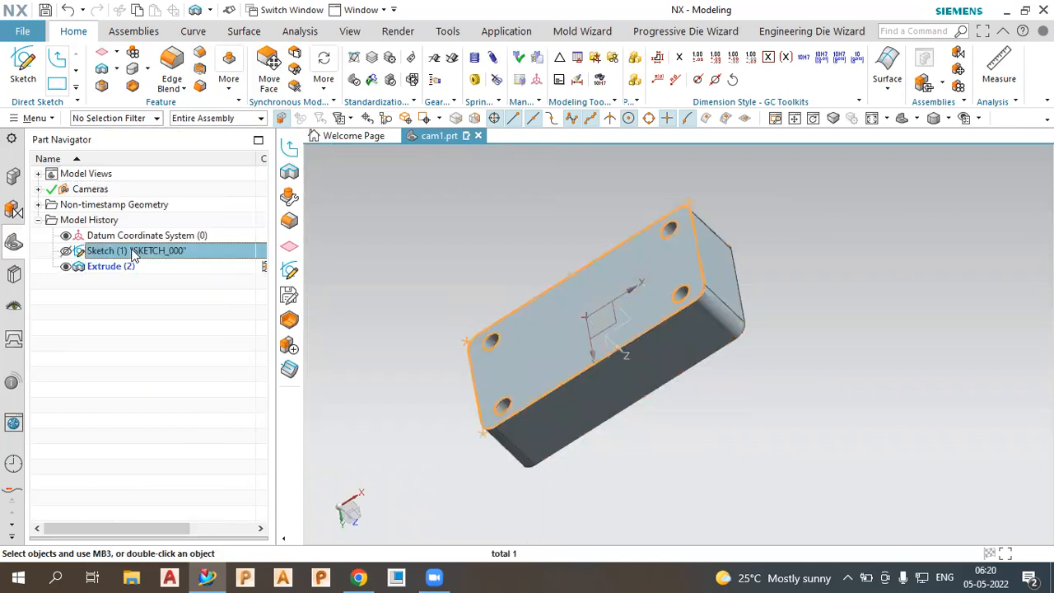
right_click(135, 253)
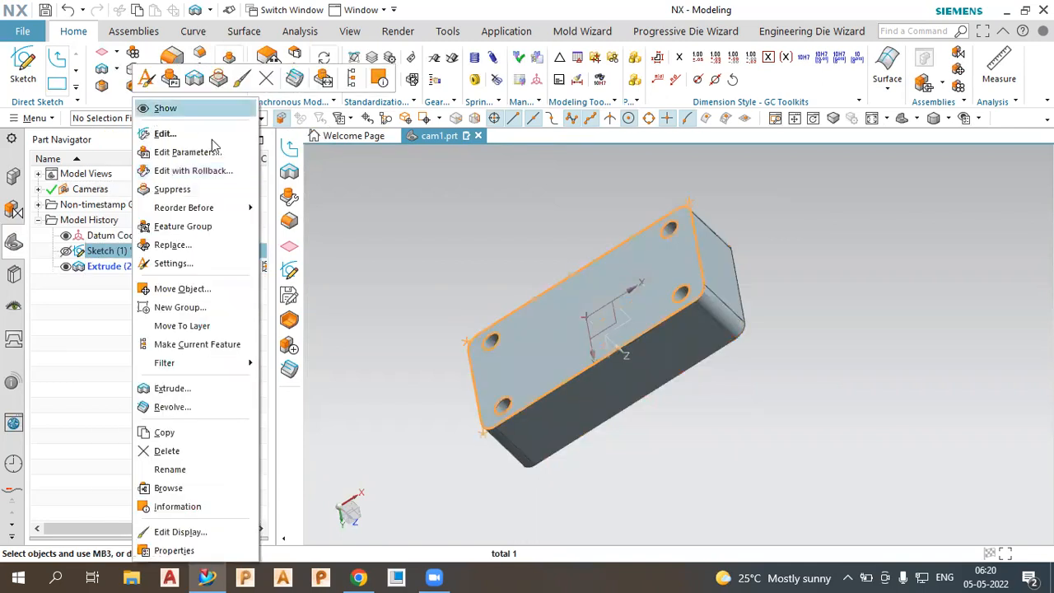
left_click(174, 109)
left_click(368, 228)
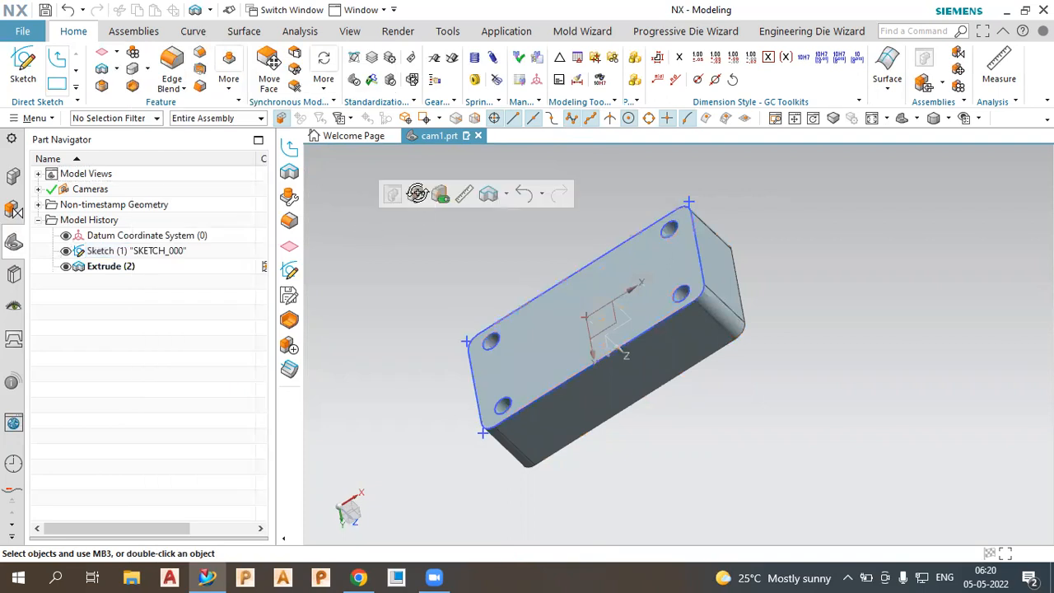
Hide sketch SKETCH_000 so that only the extruded block and the datum coordinate system are displayed.
middle_click_drag(418, 193, 401, 210)
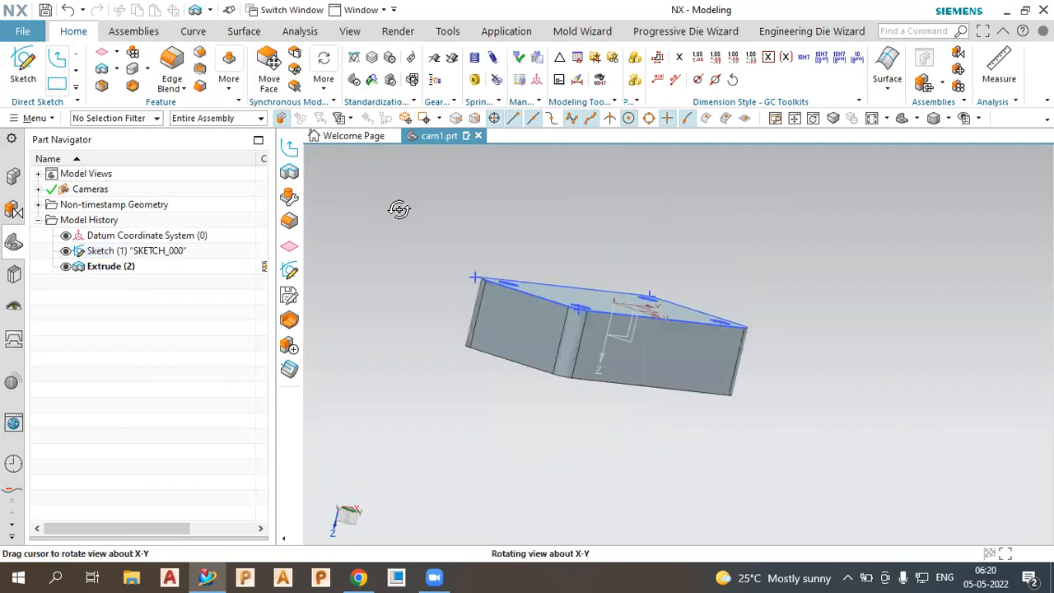
left_click(140, 252)
right_click(143, 252)
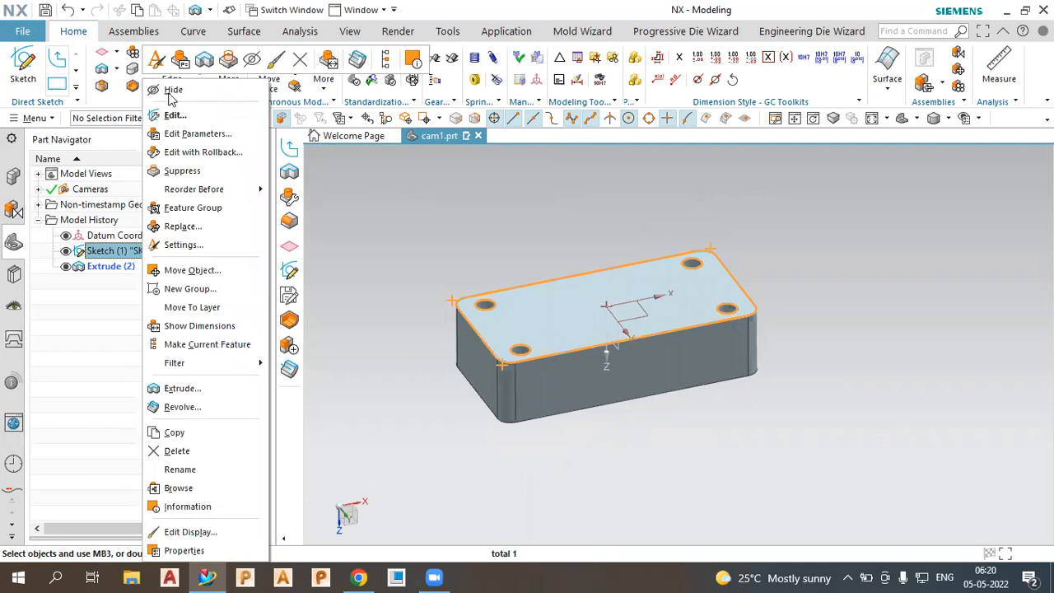
left_click(172, 92)
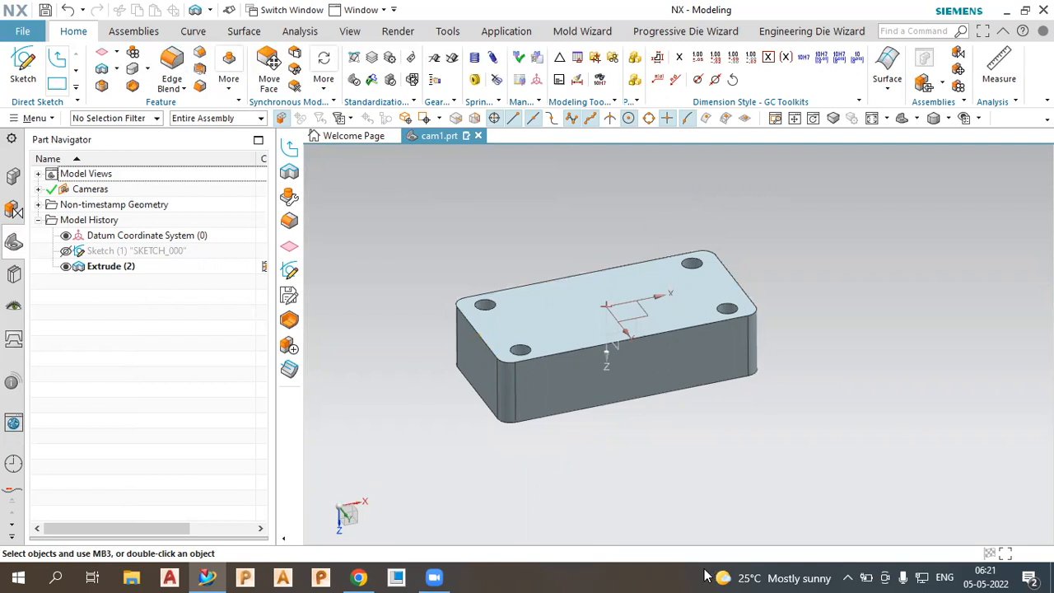
Create a new sketch on the block's large face that contains the datum origin.
left_click(25, 82)
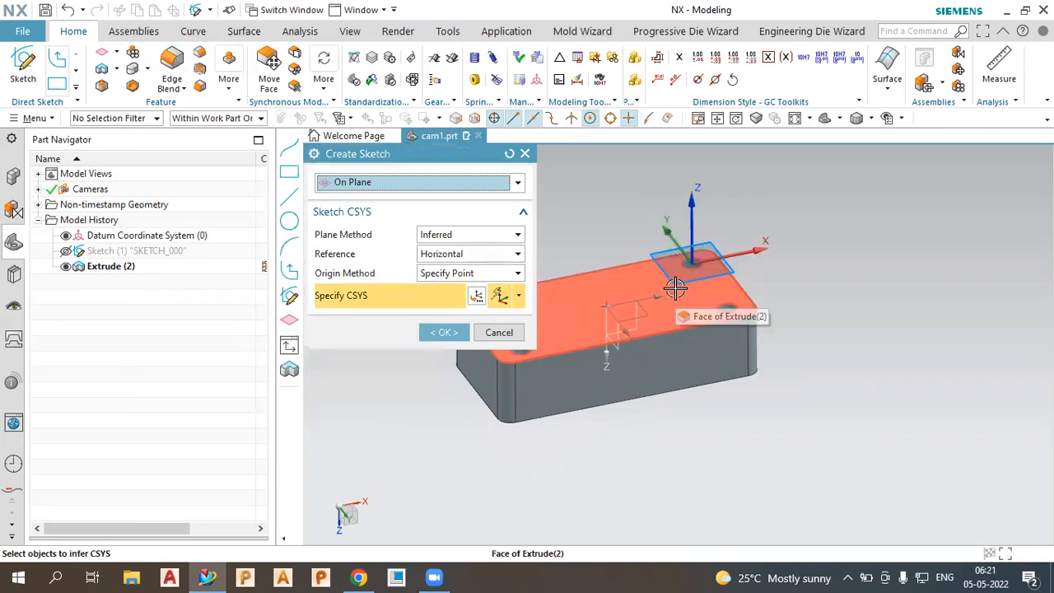
left_click(613, 298)
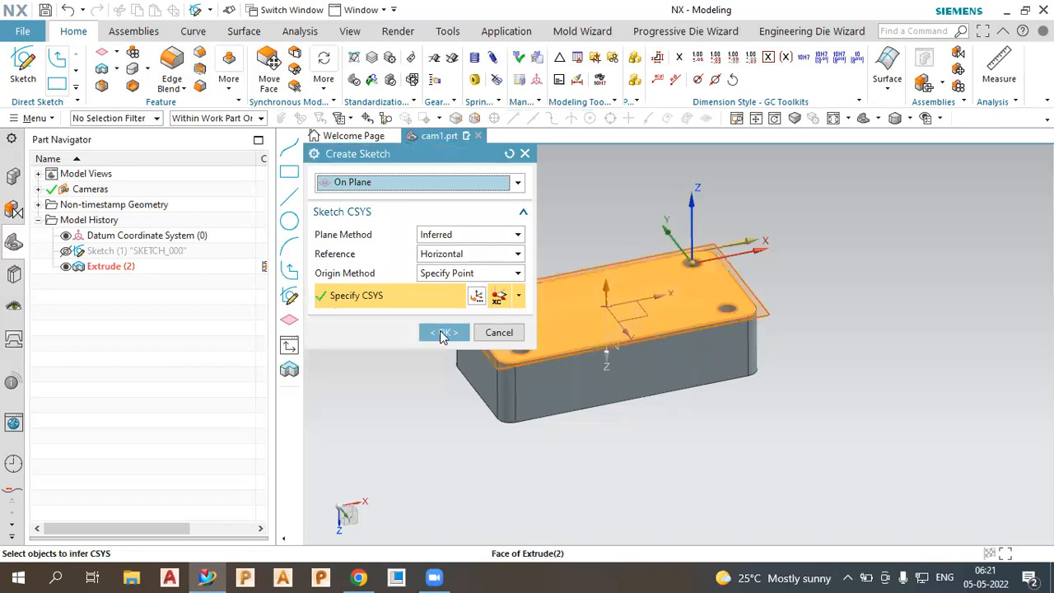
left_click(443, 333)
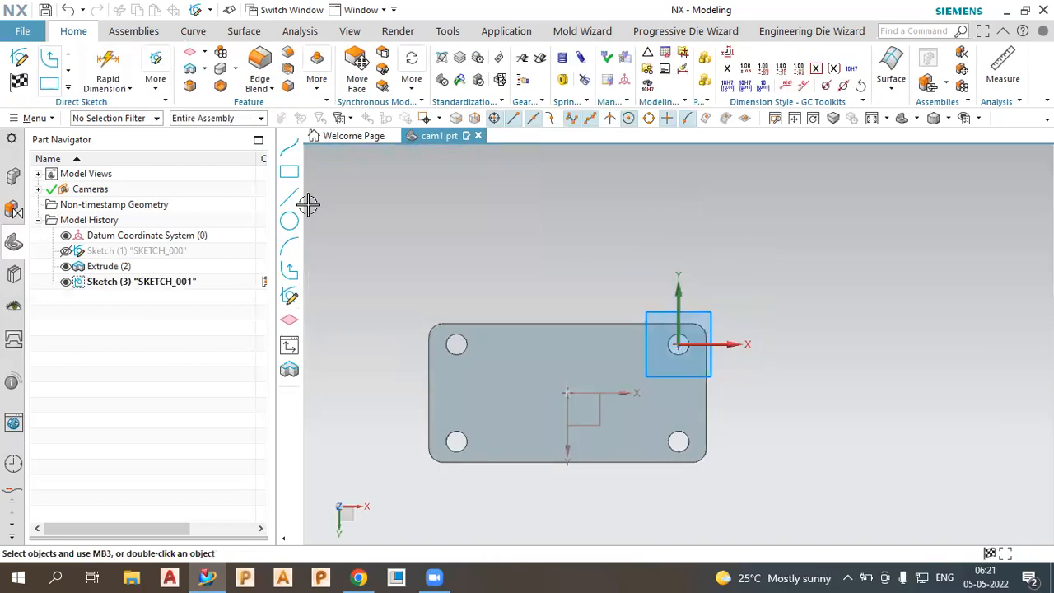
Draw a 60 mm diameter circle centered on the datum origin and finish the sketch.
left_click(69, 89)
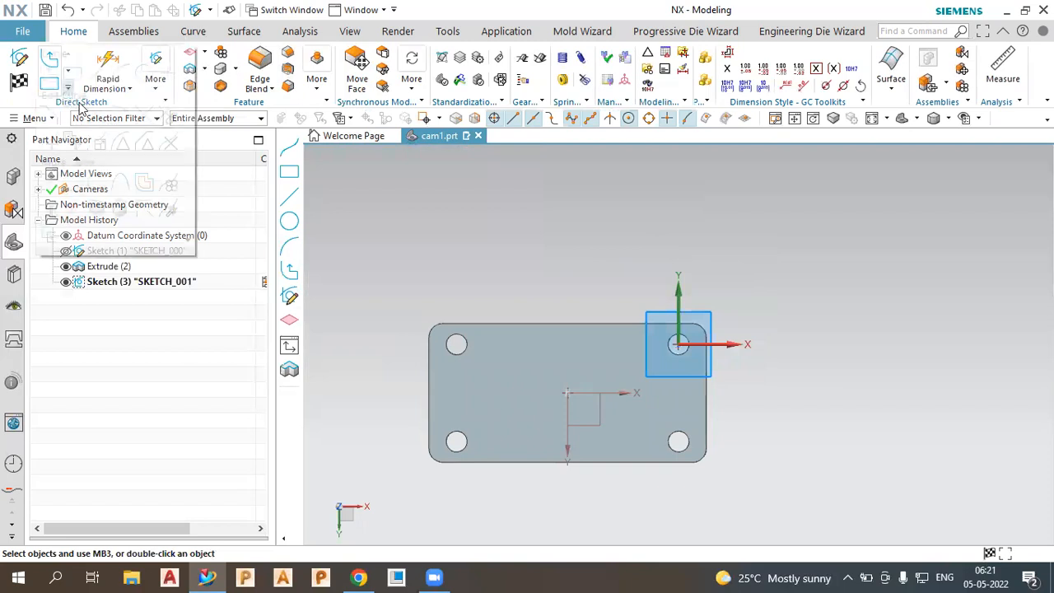
left_click(144, 74)
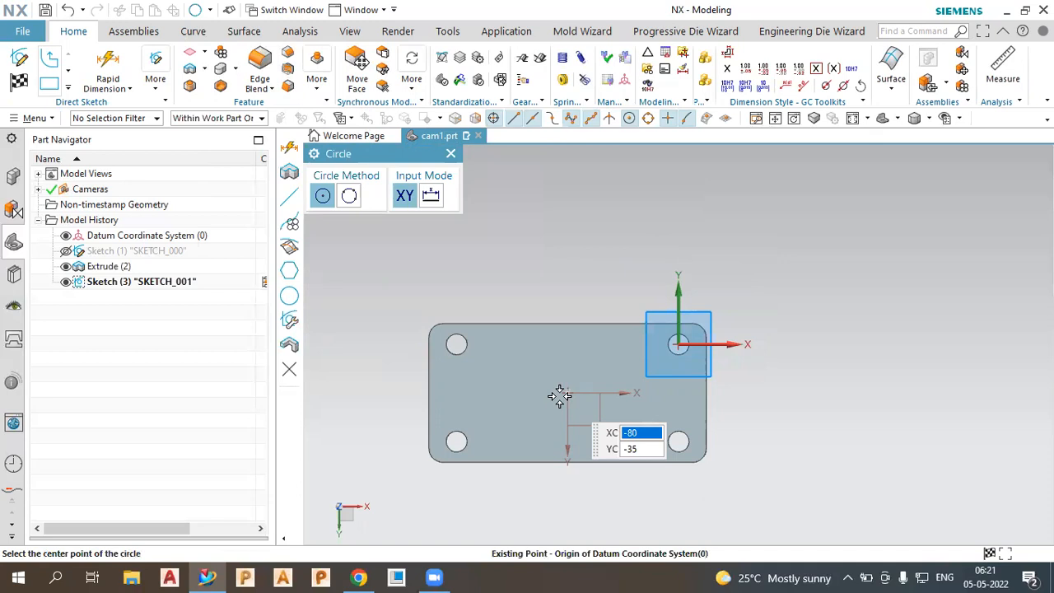
left_click(527, 398)
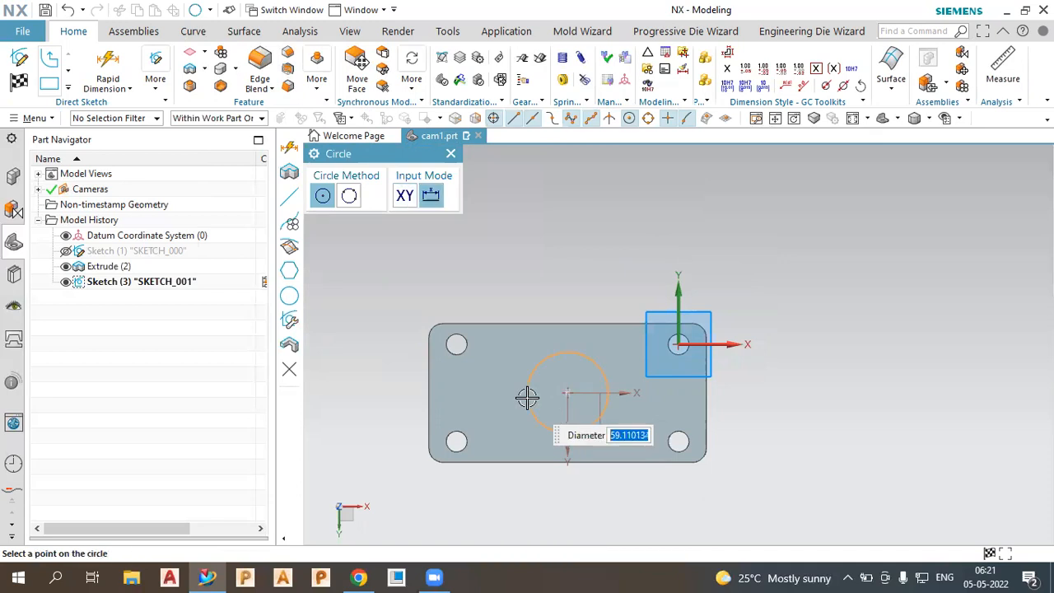
type("60")
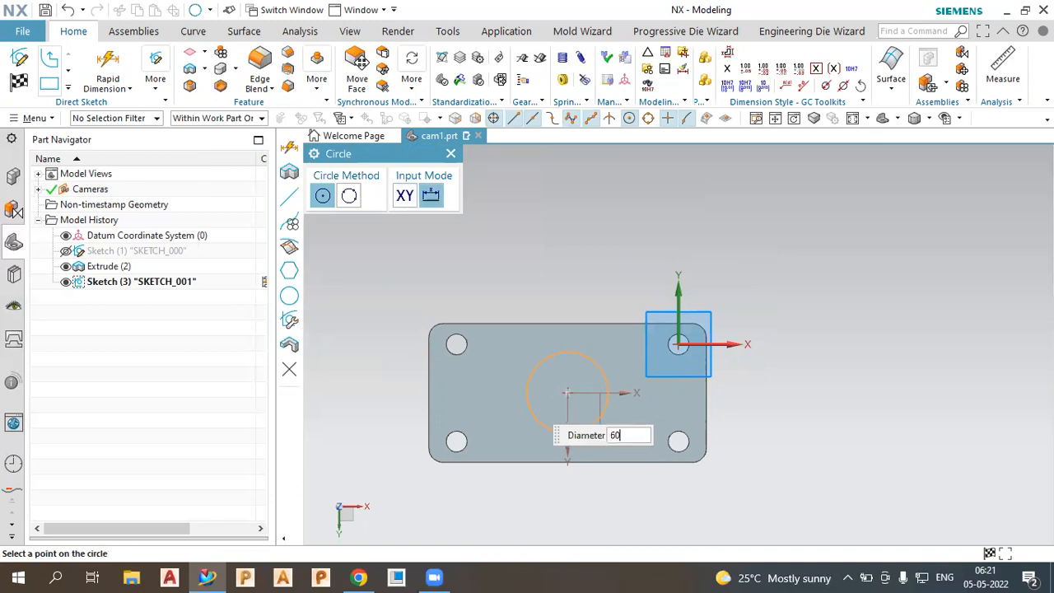
key("Return")
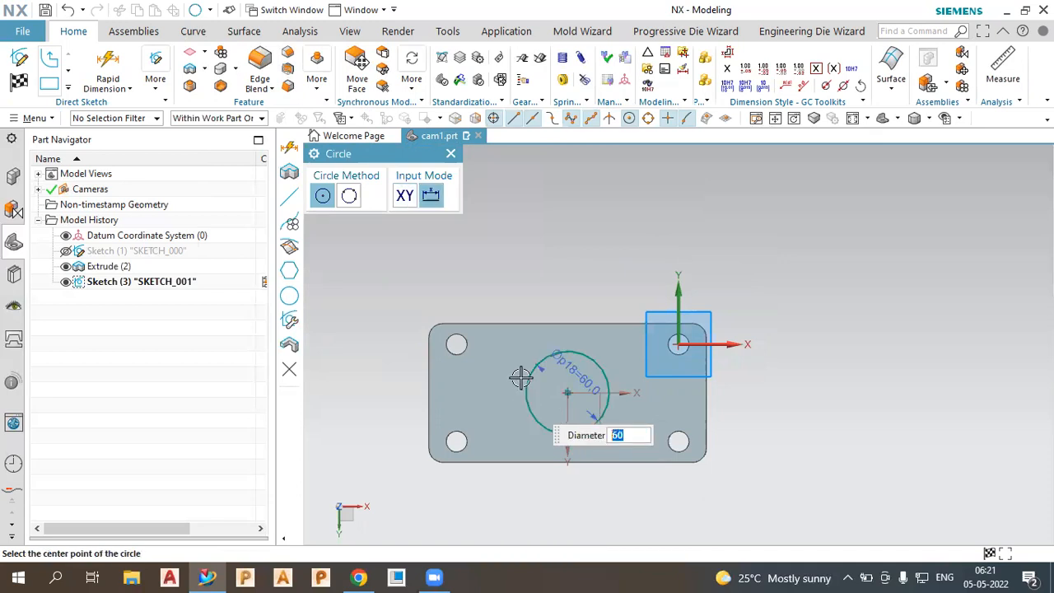
left_click(451, 155)
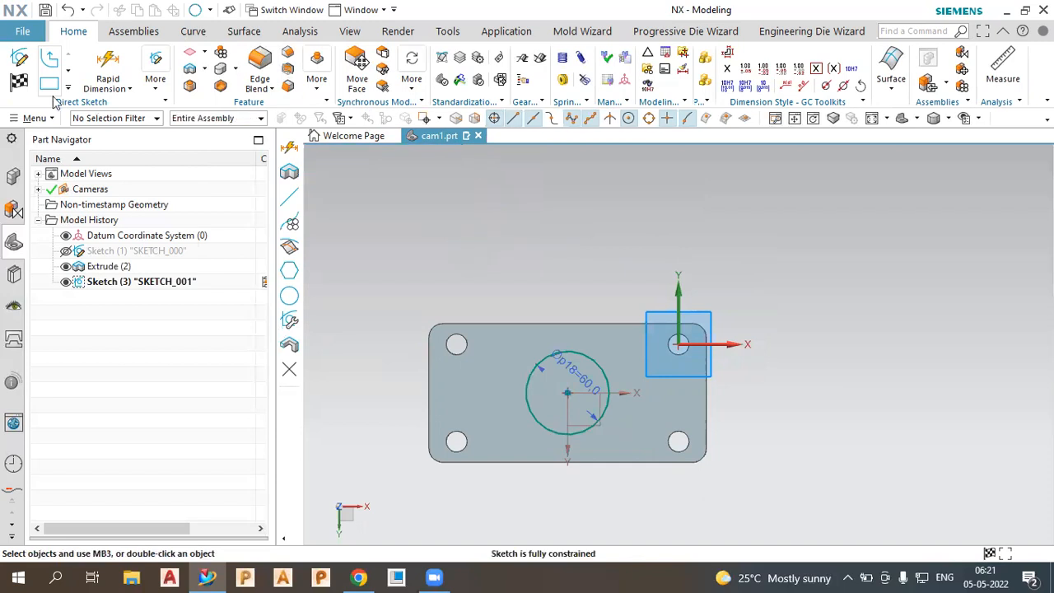
left_click(20, 88)
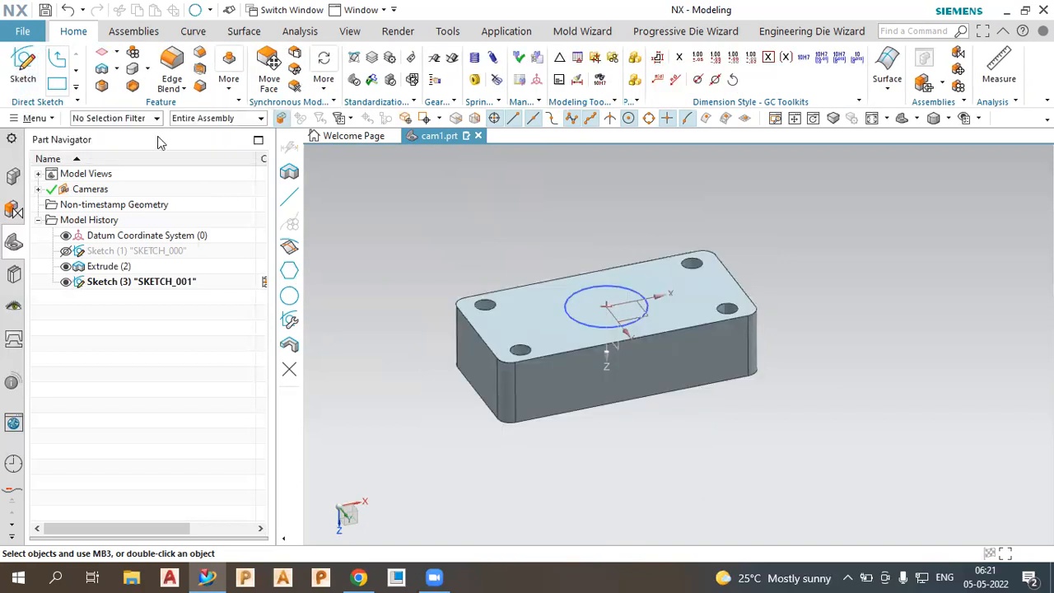
Extrude the 60 mm circle 50 mm outward from the block with the Unite Boolean, and hide its sketch SKETCH_001.
left_click(102, 69)
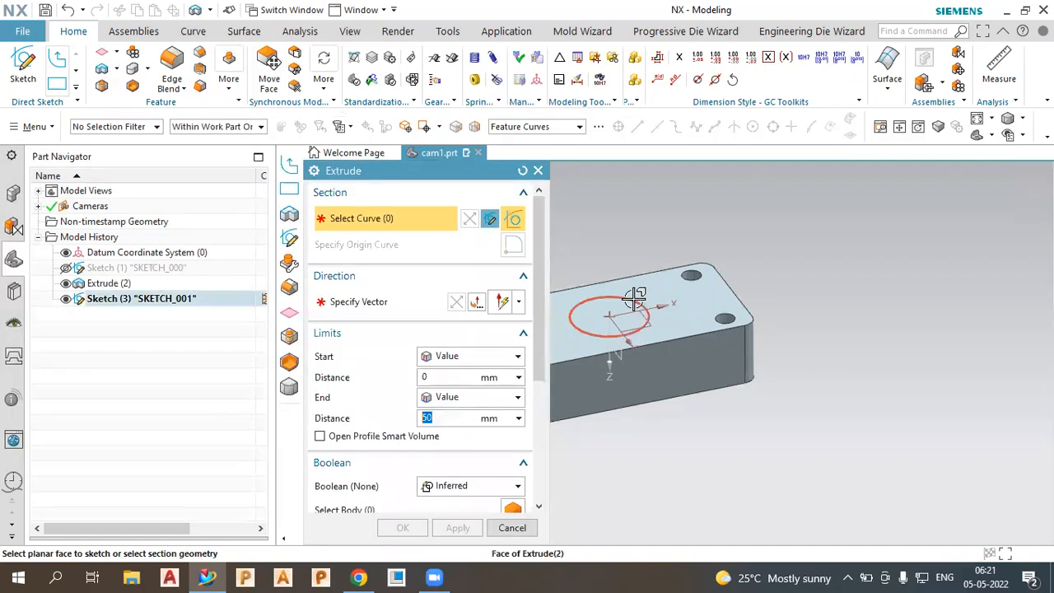
left_click(641, 304)
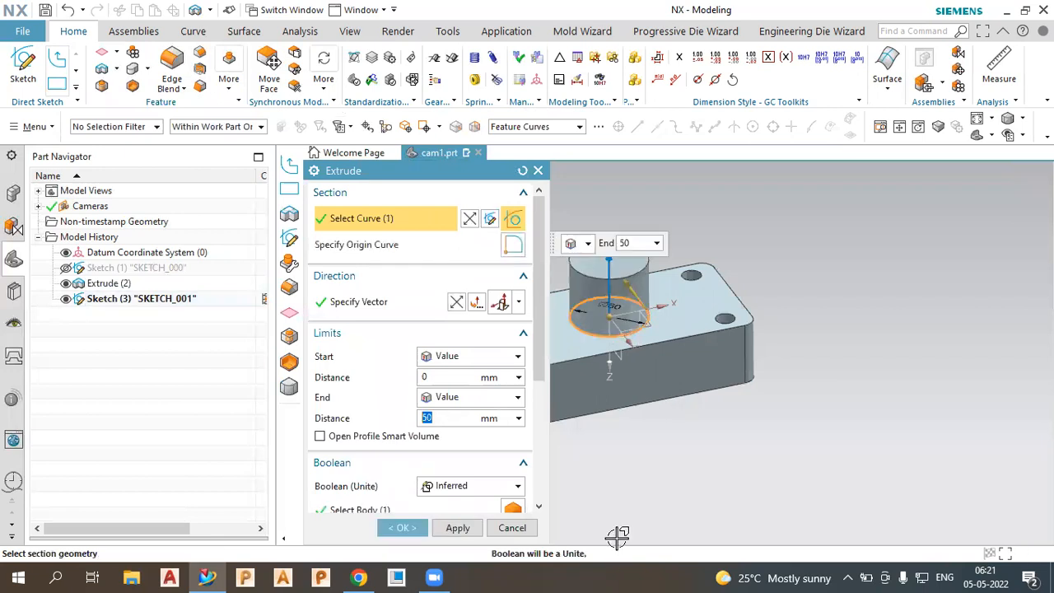
scroll(538, 343, "down", 3)
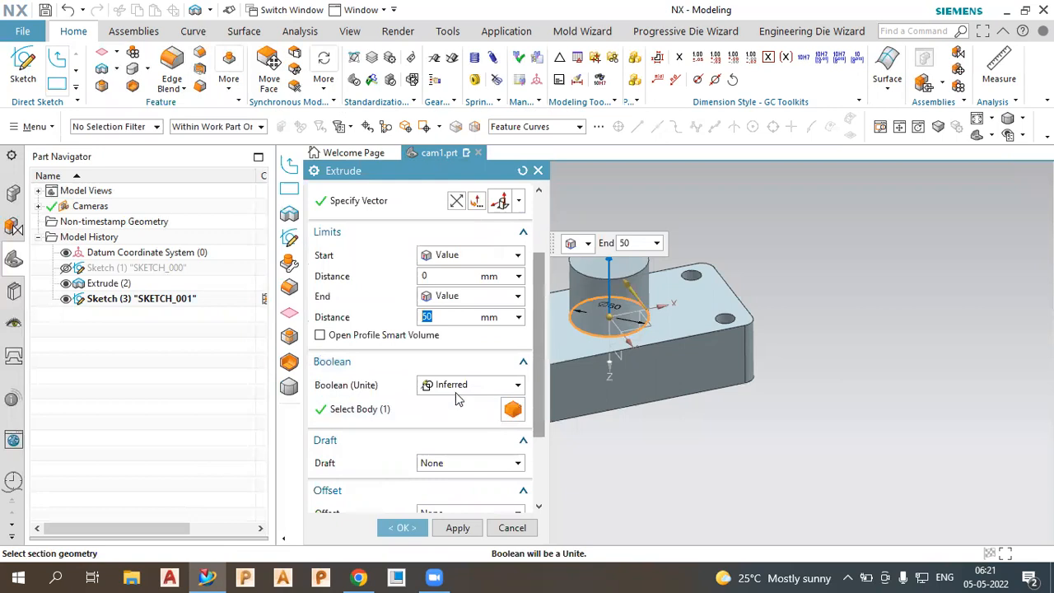
left_click(467, 385)
left_click(460, 419)
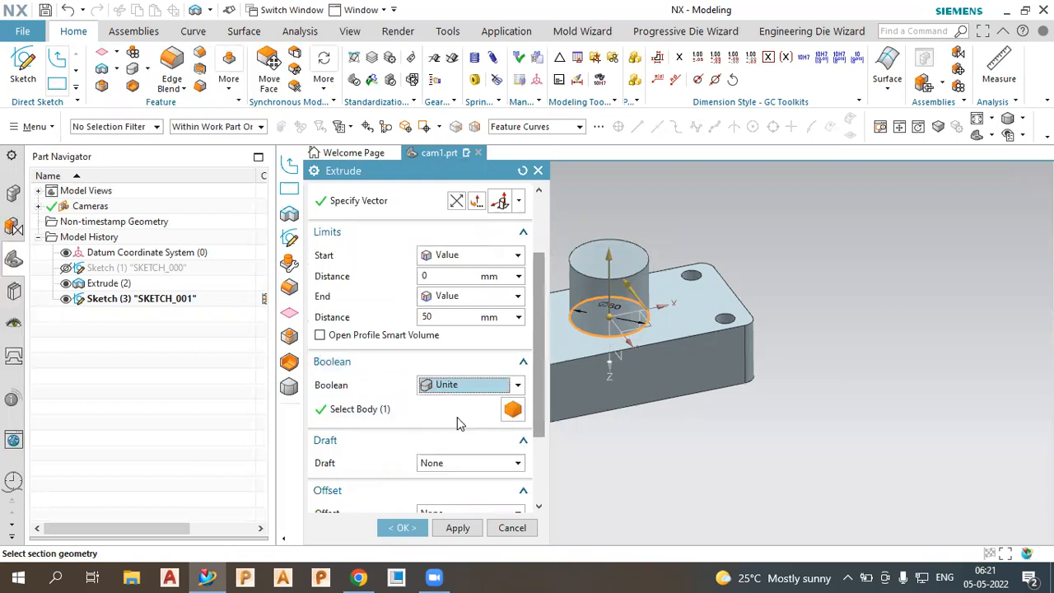
left_click(460, 419)
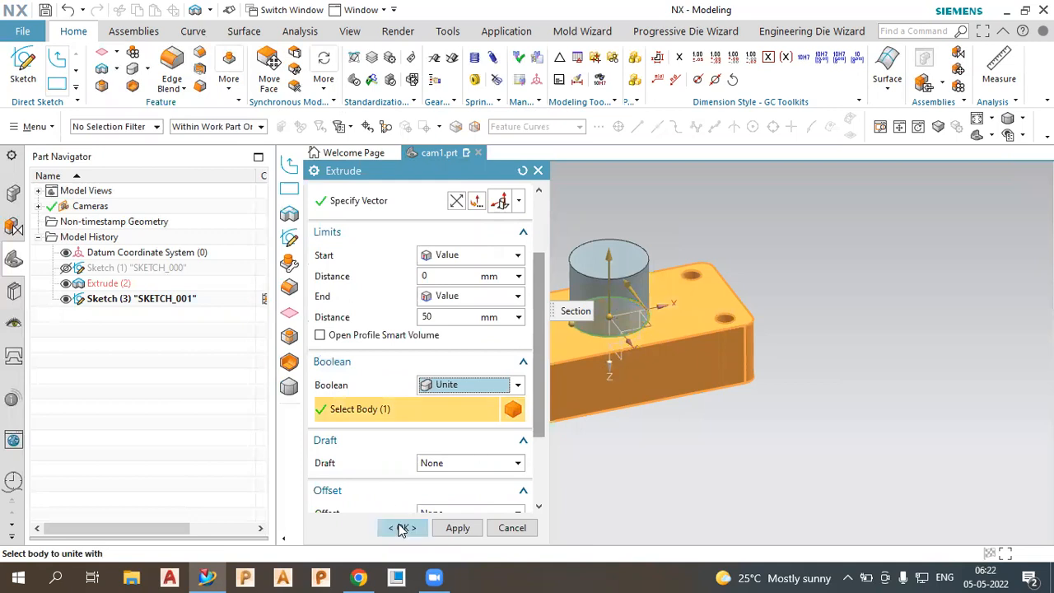
left_click(403, 529)
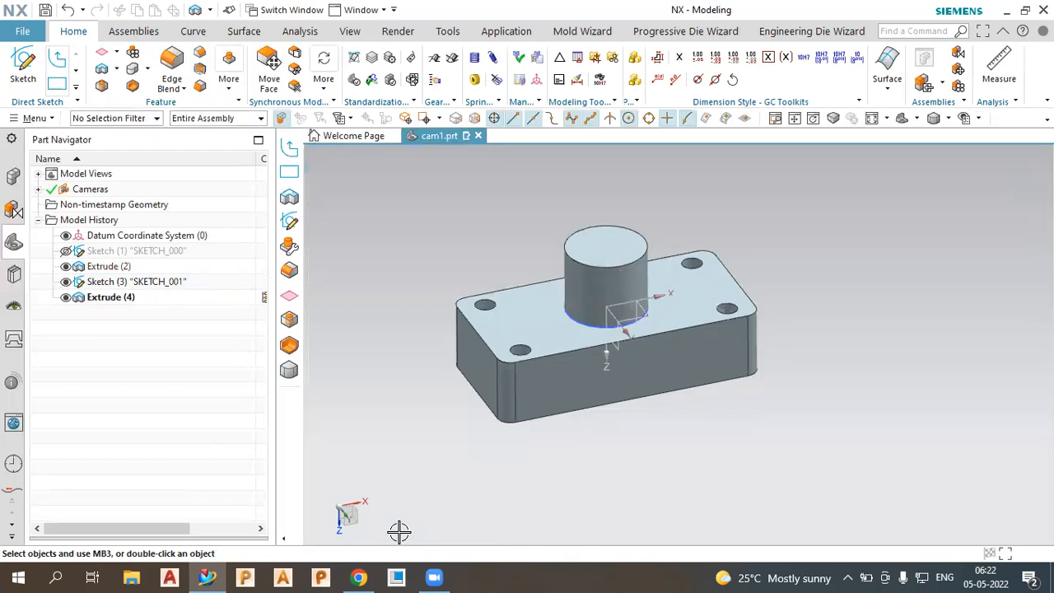
left_click(66, 282)
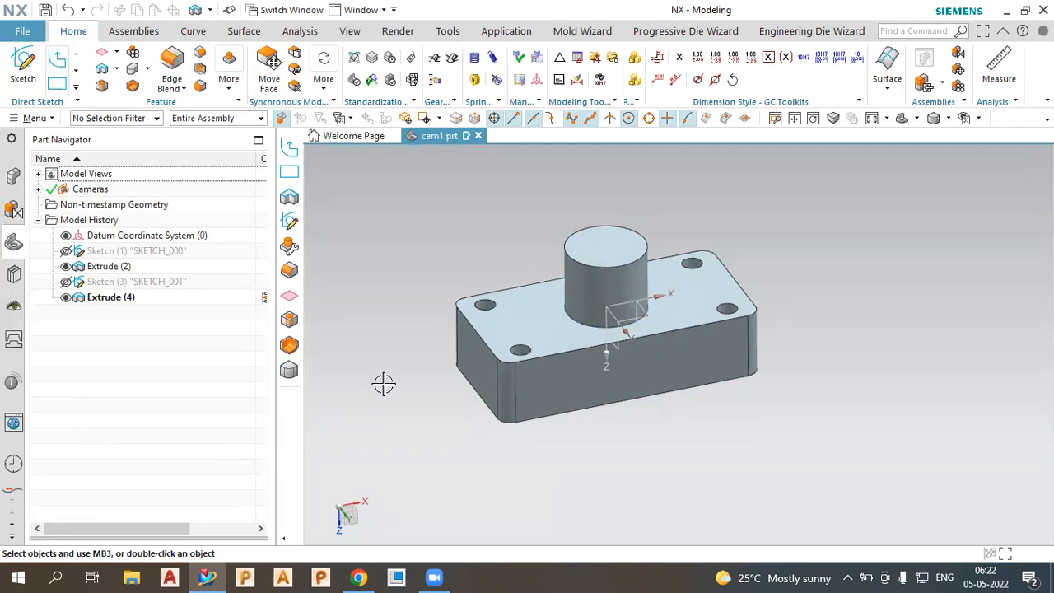
Apply a 10 mm radius edge blend to the circular top edge of the cylinder.
scroll(458, 368, "up", 2)
scroll(758, 274, "down", 2)
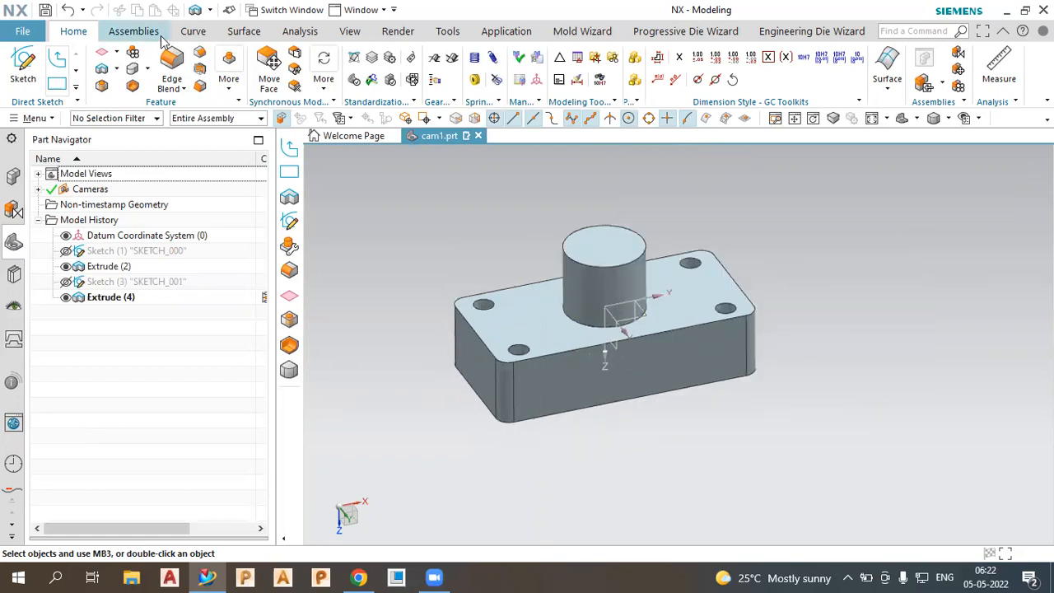
left_click(169, 54)
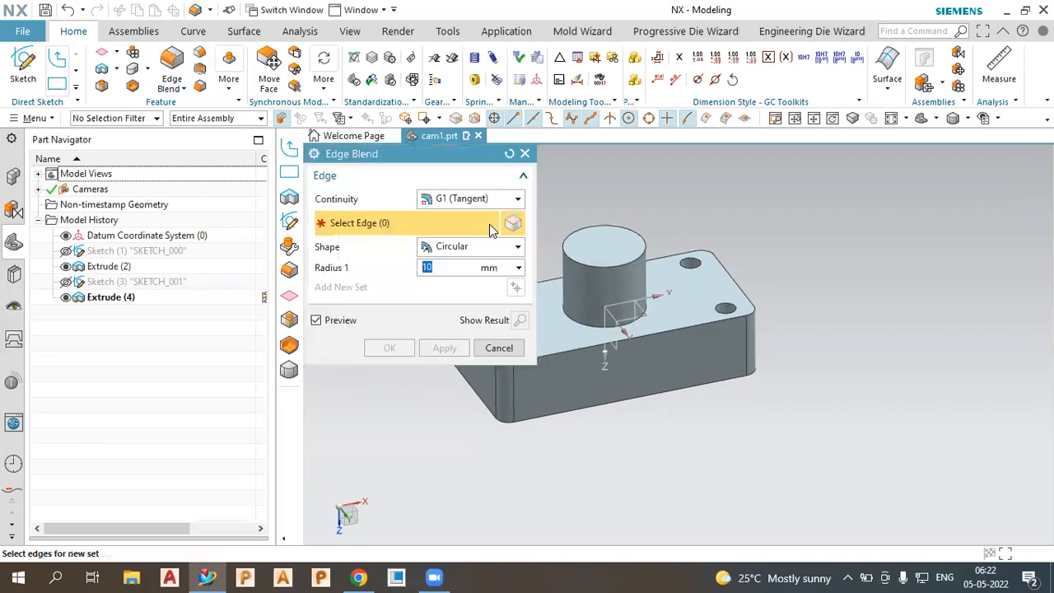
left_click(568, 272)
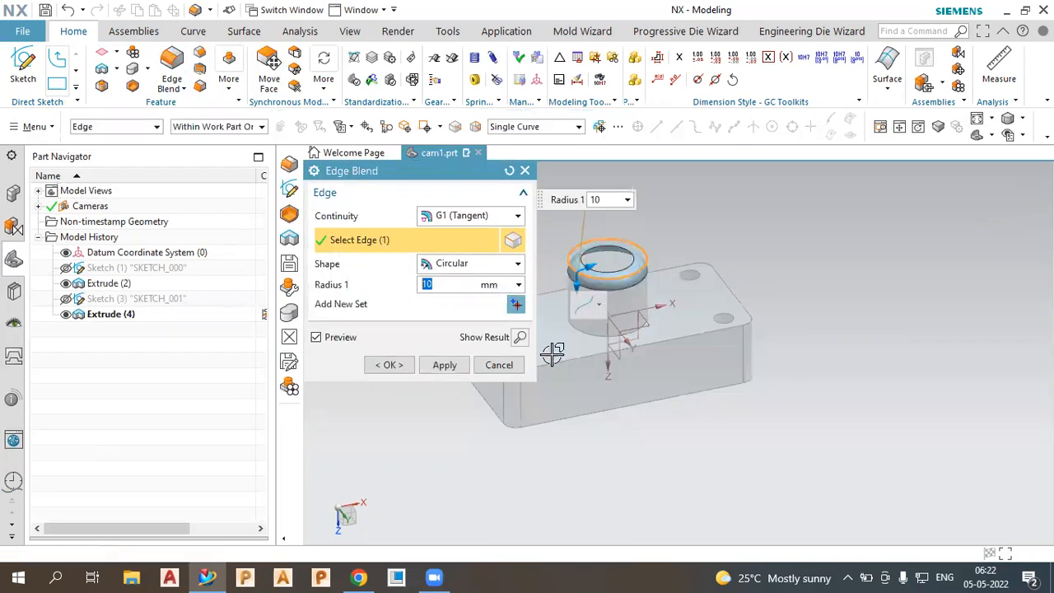
left_click(390, 364)
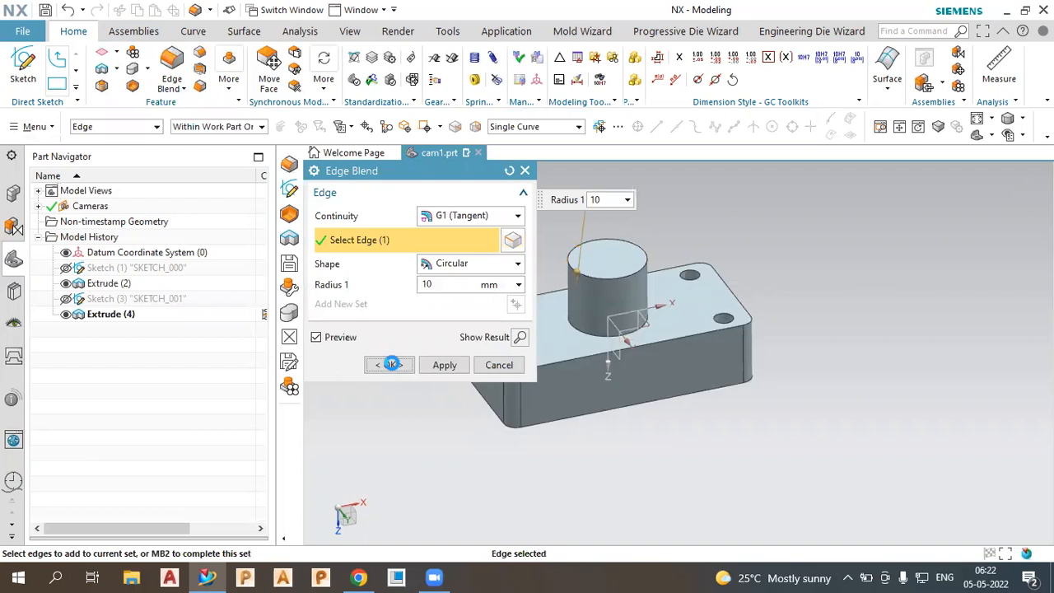
Apply a 10 mm radius edge blend where the cylinder's base meets the block.
scroll(610, 351, "up", 2)
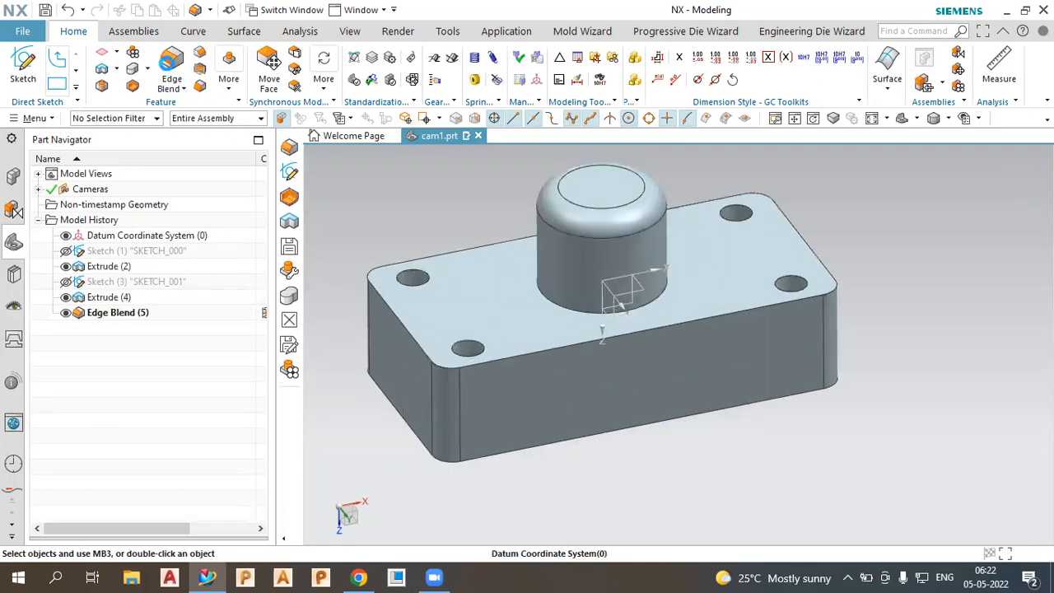
left_click(563, 317)
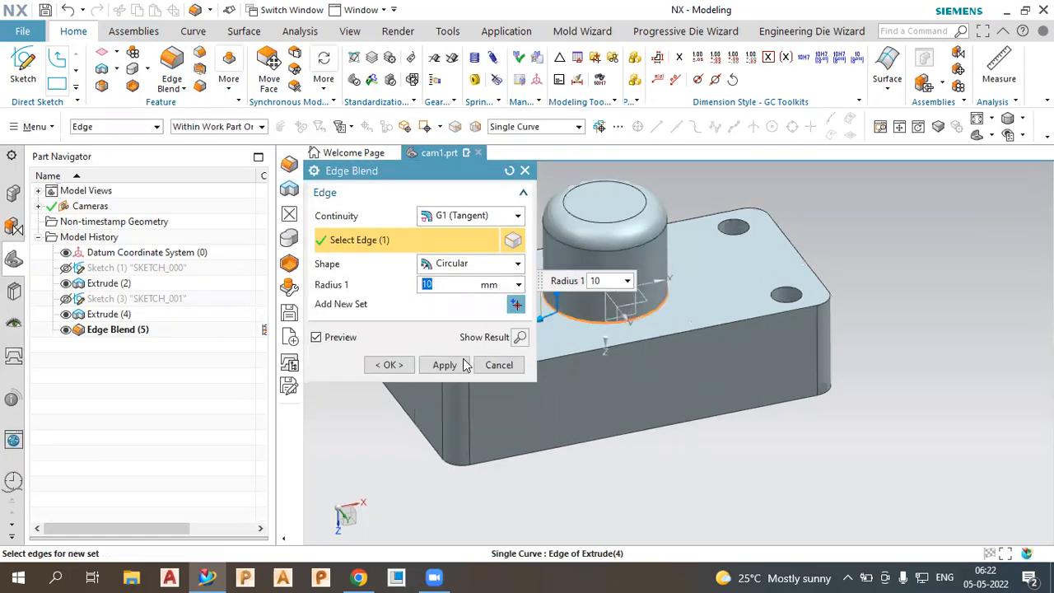
left_click(393, 366)
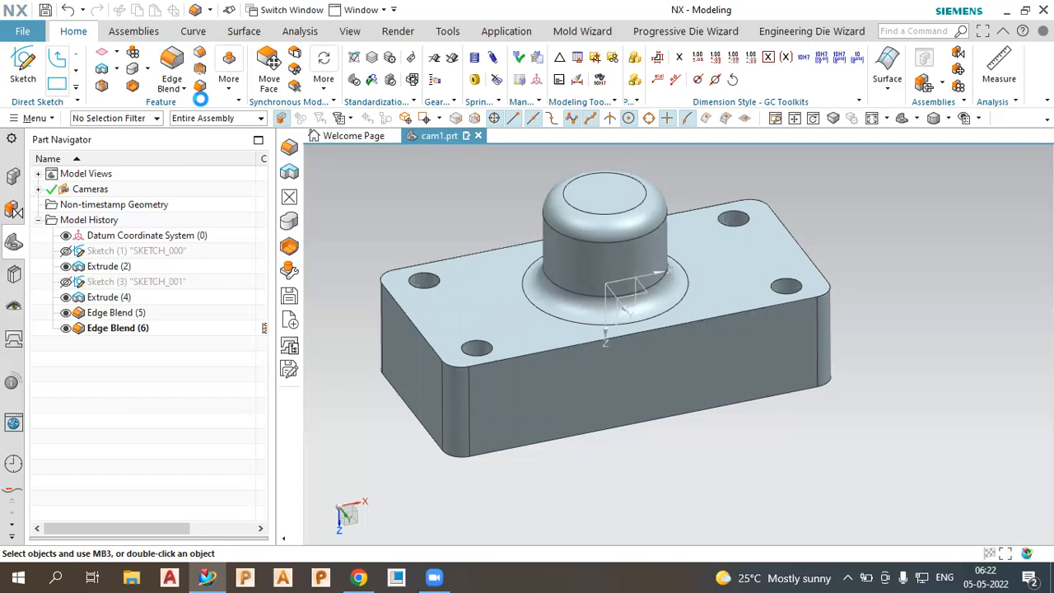
Apply a 2 mm radius edge blend around the block's complete upper outer edge loop, using Tangent Curves selection.
key("b")
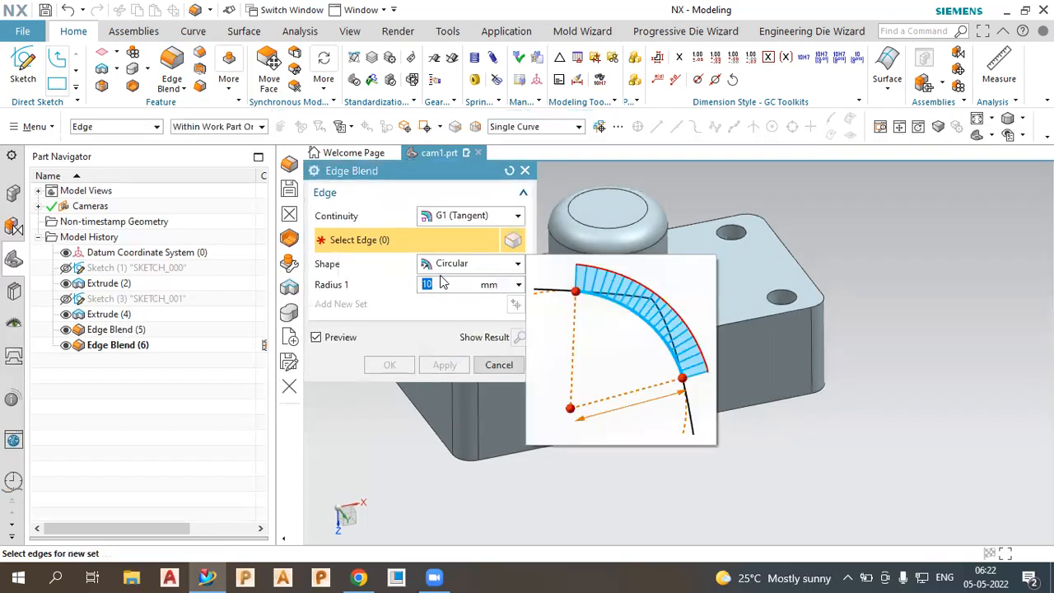
type("2")
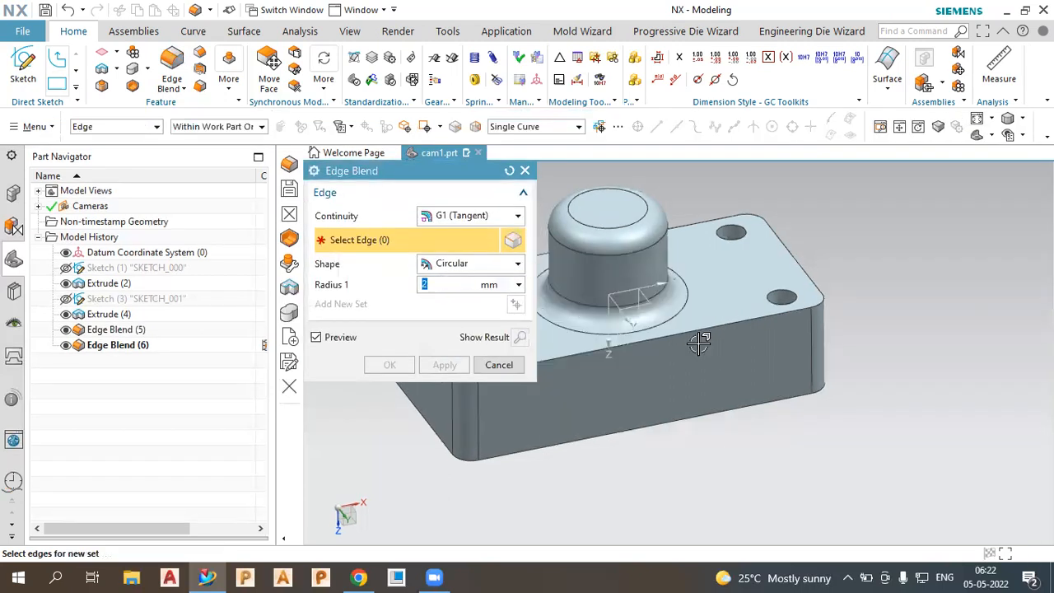
left_click(730, 330)
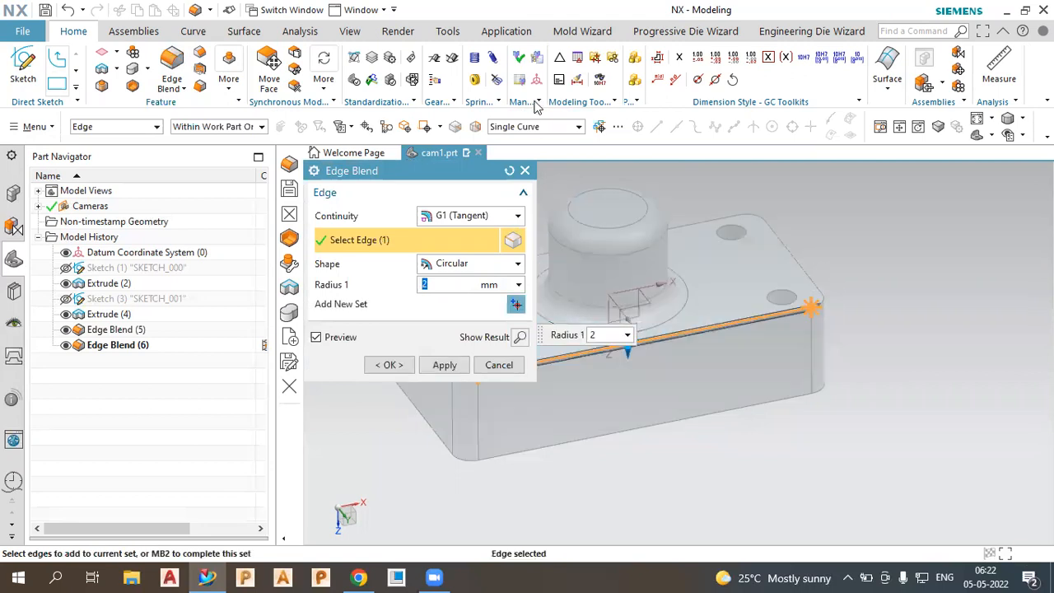
left_click(542, 131)
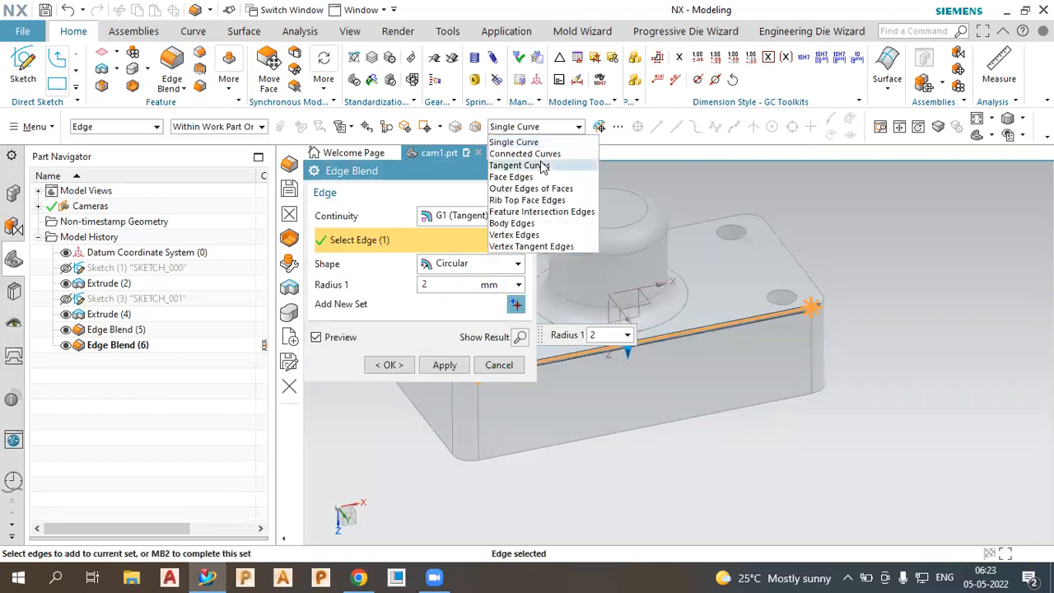
left_click(521, 165)
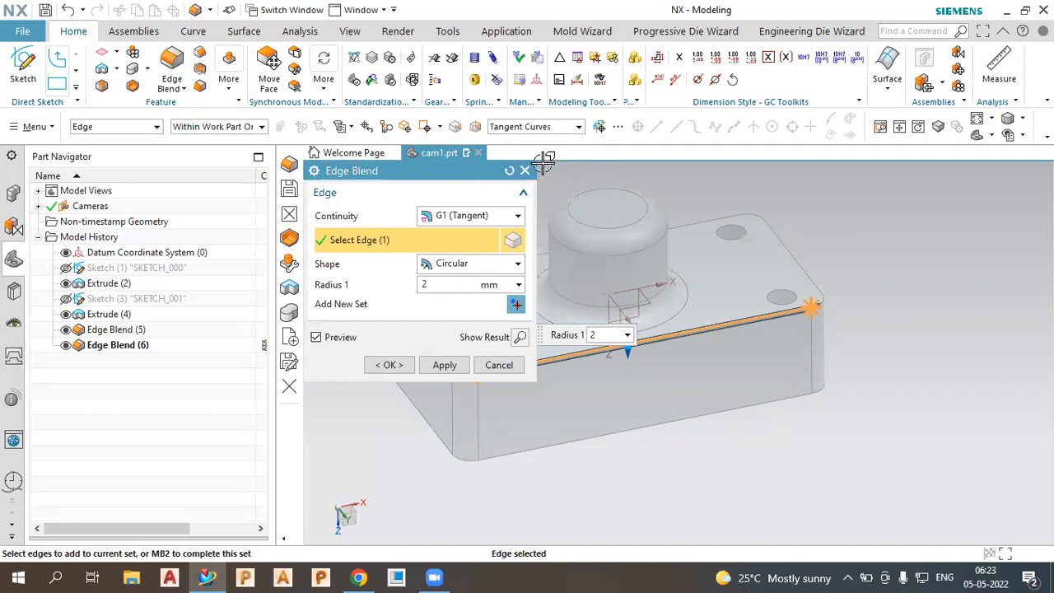
left_click(823, 301)
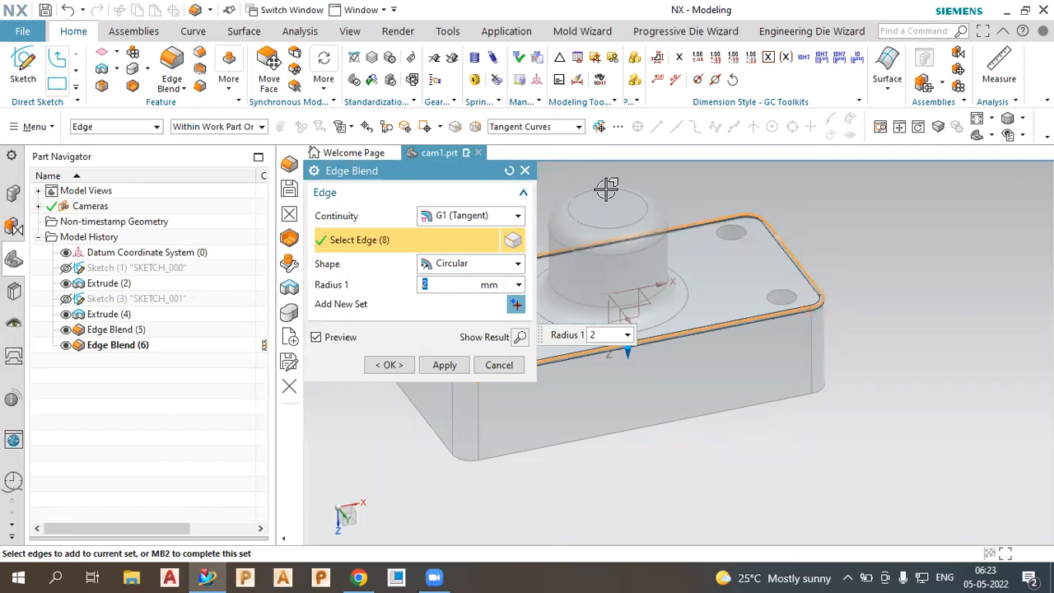
scroll(843, 209, "down", 2)
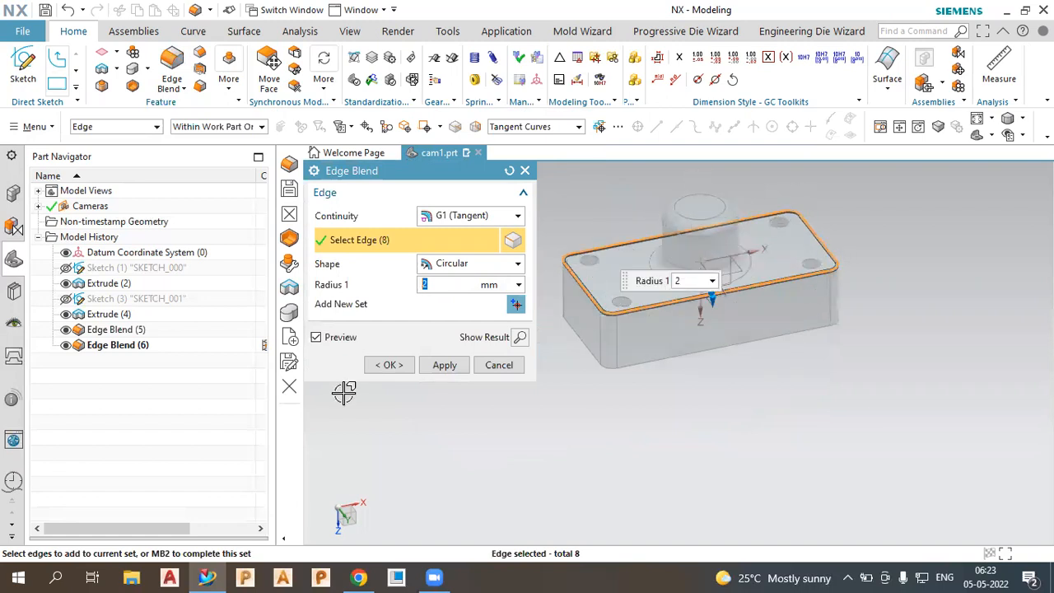
left_click(384, 366)
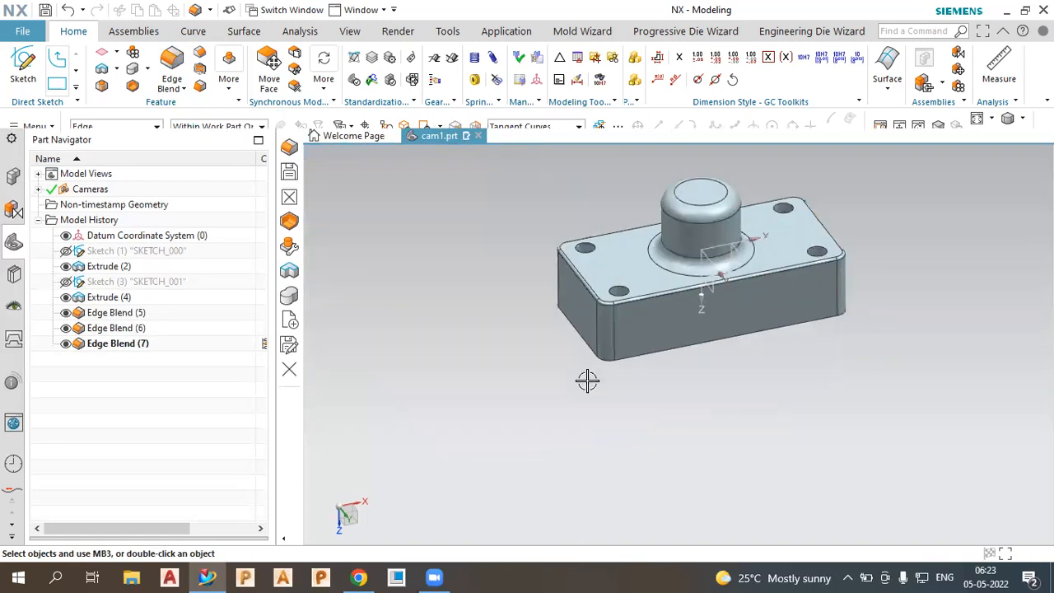
Close the finished cam1.prt part and the Welcome Page.
left_click(589, 383)
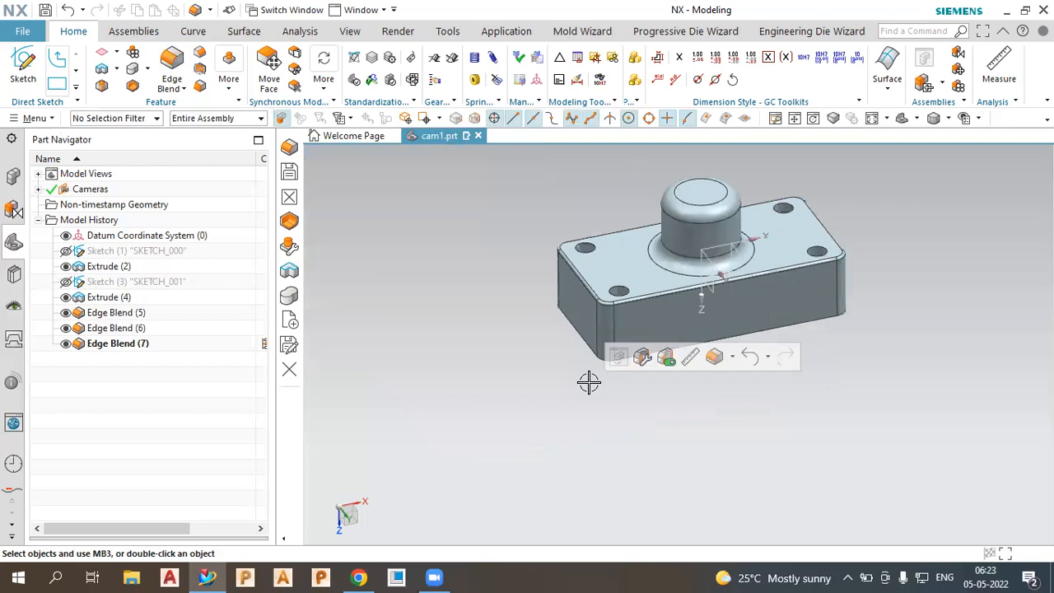
scroll(718, 197, "up", 3)
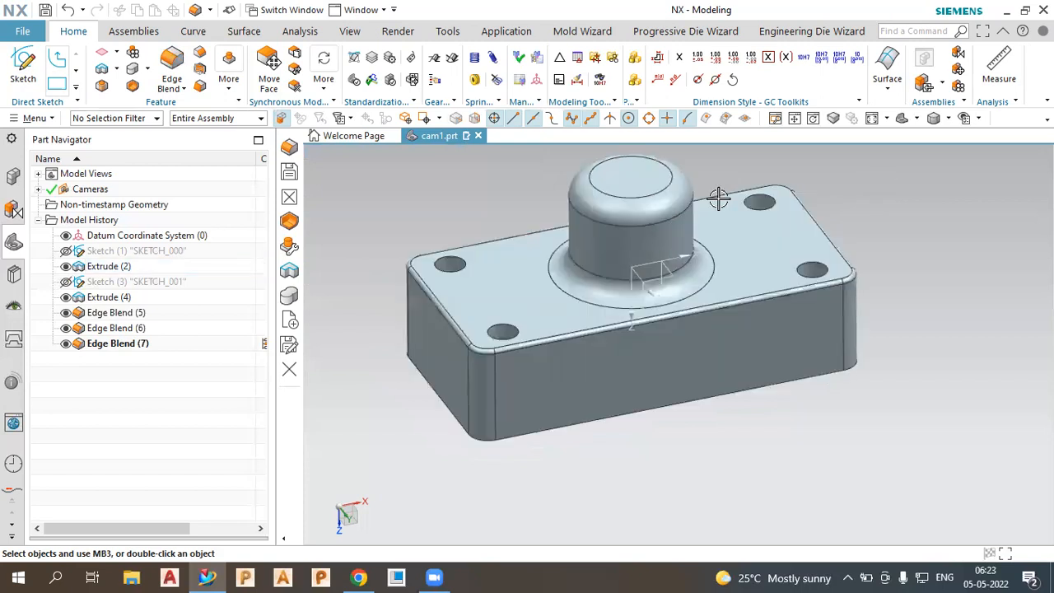
left_click(477, 136)
left_click(540, 318)
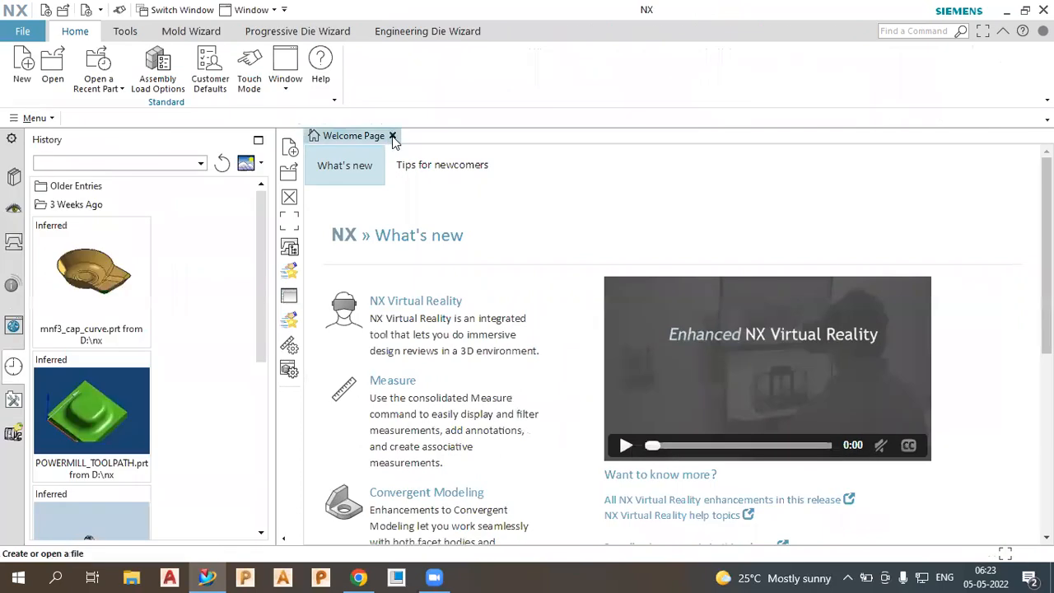
left_click(393, 136)
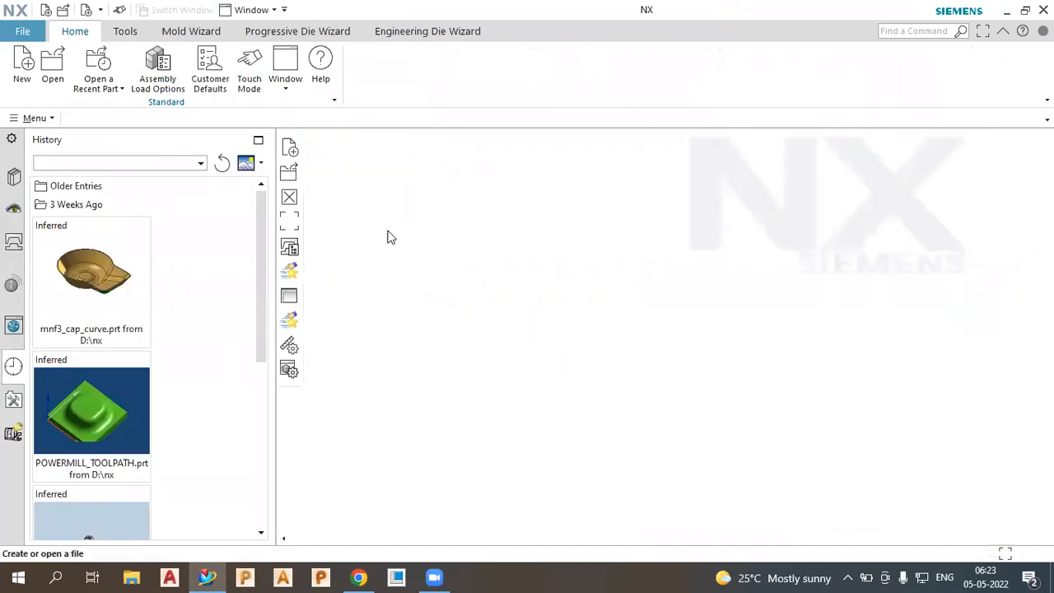
Create a new part named cam2 from the Model template in millimeters.
left_click(27, 79)
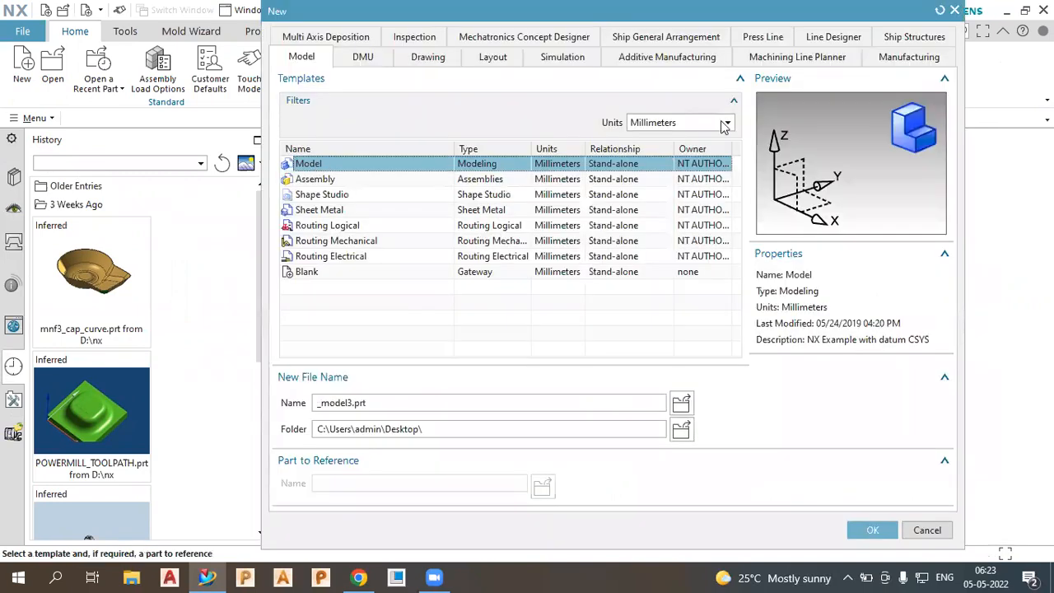
left_click(398, 406)
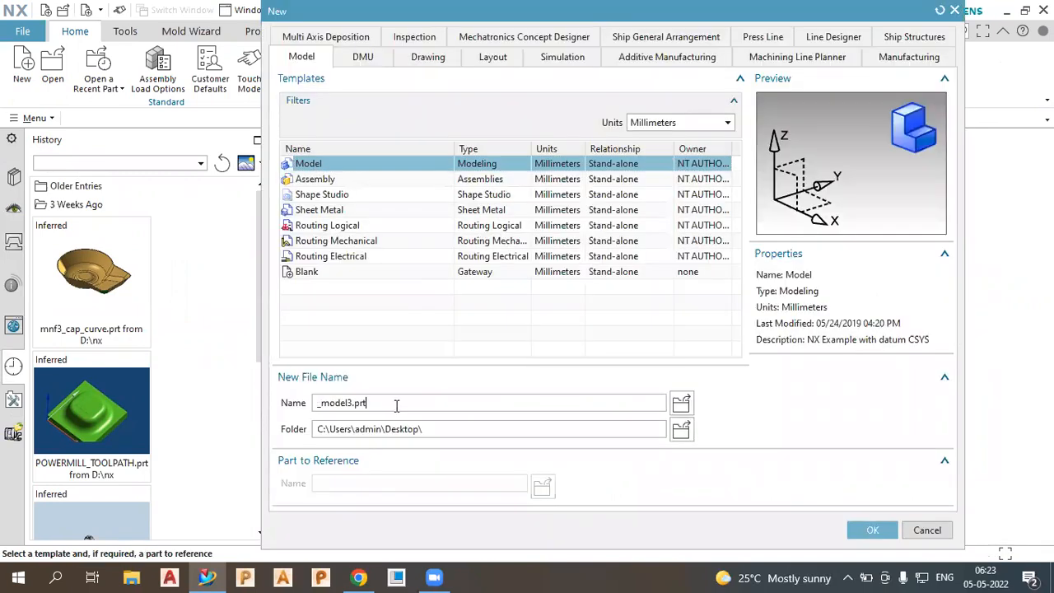
key("ctrl+a")
type("cam2")
key("Return")
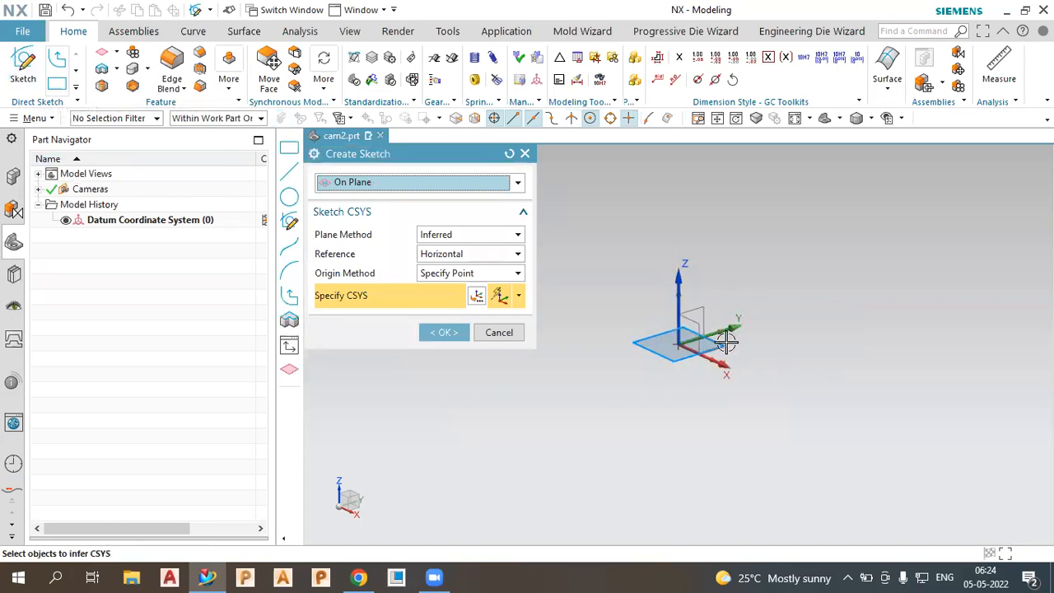
Create a sketch on the XY plane of the datum coordinate system.
left_click(696, 311)
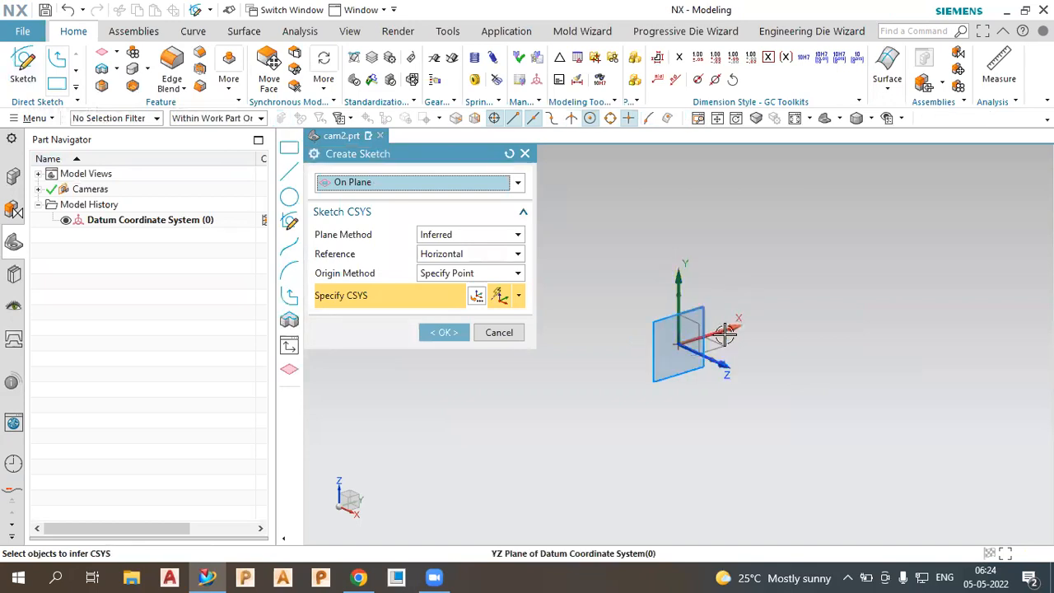
left_click(718, 345)
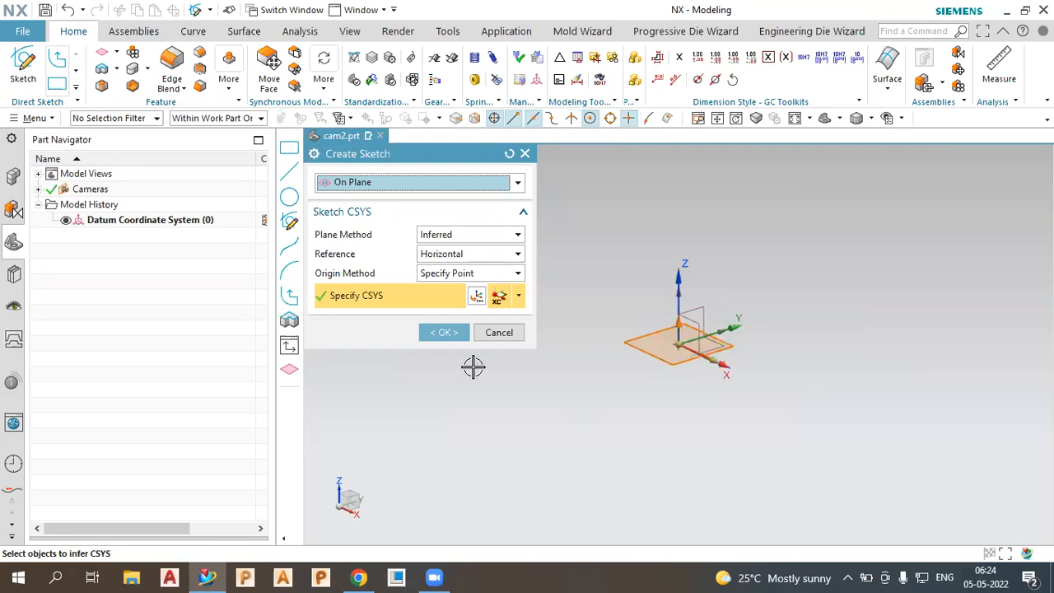
left_click(444, 332)
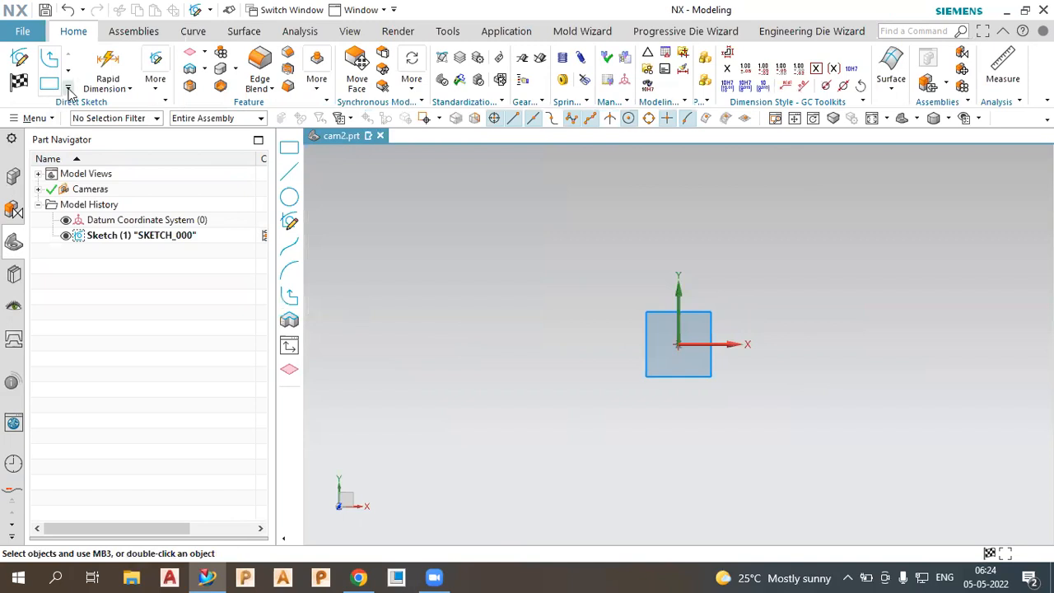
Draw a rectangle about 190 mm wide and 132 mm high, centered on the datum origin.
left_click(69, 88)
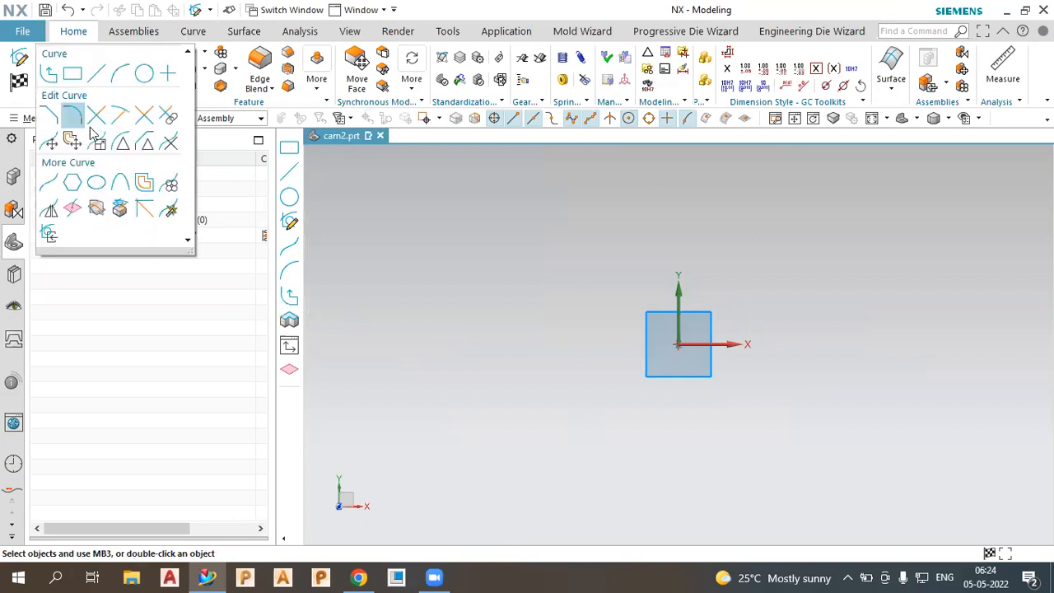
left_click(72, 74)
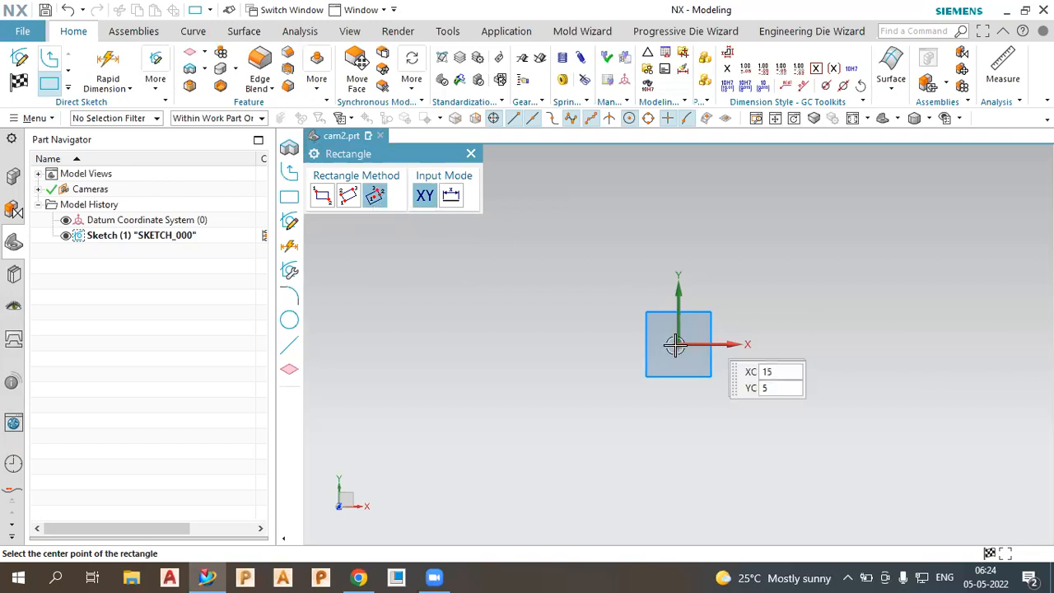
left_click(831, 337)
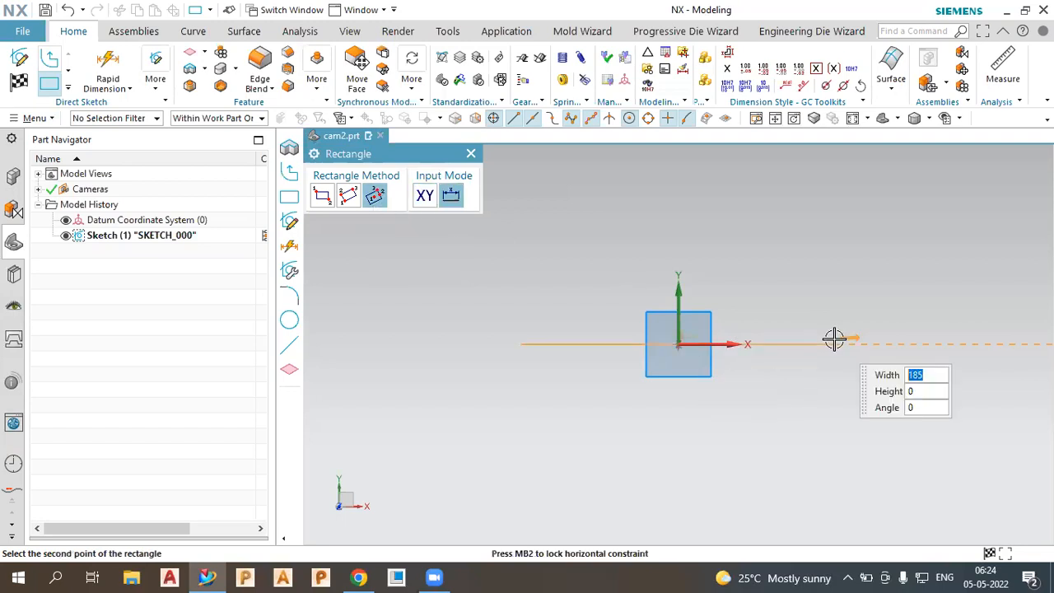
left_click(822, 243)
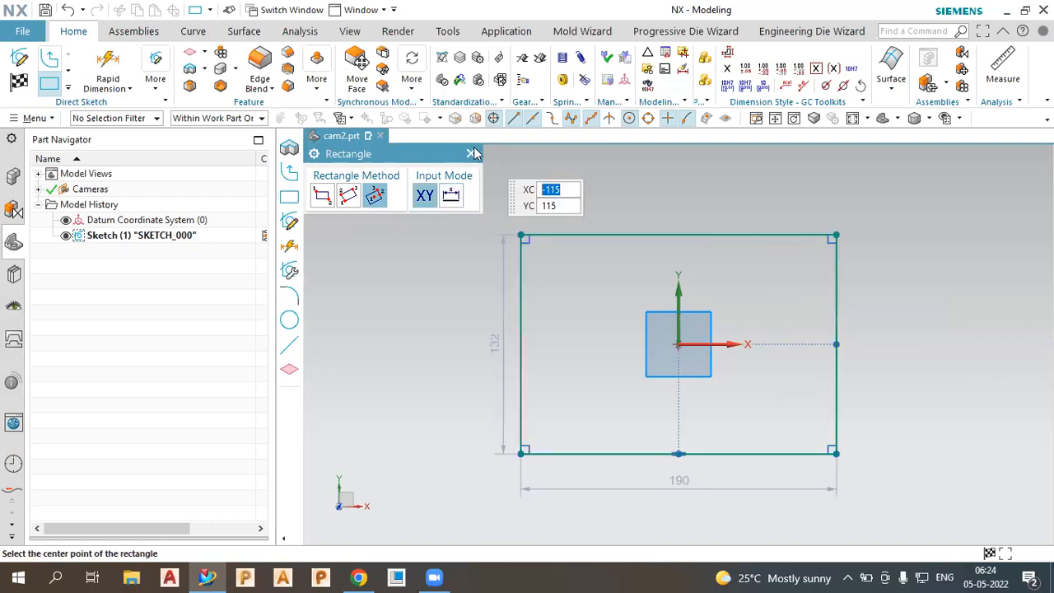
key("Escape")
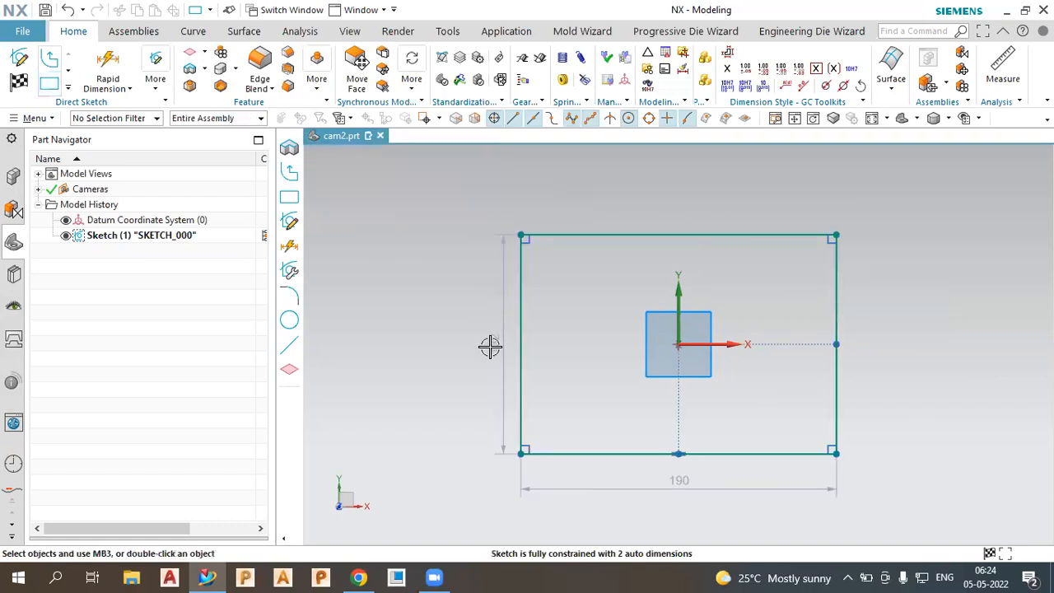
Set the rectangle's vertical height dimension to 120 mm.
double_click(494, 346)
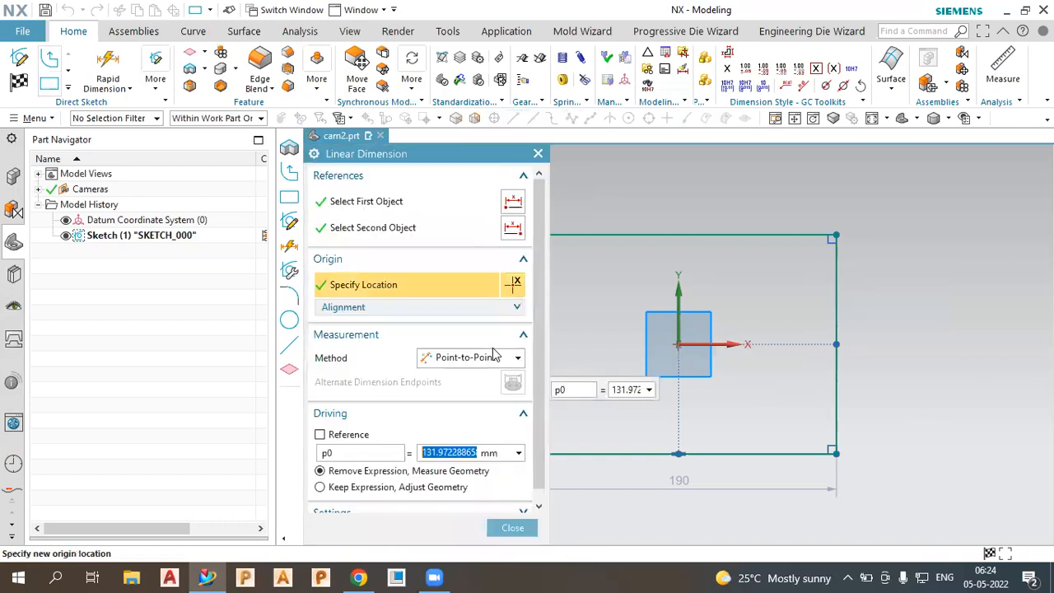
type("120")
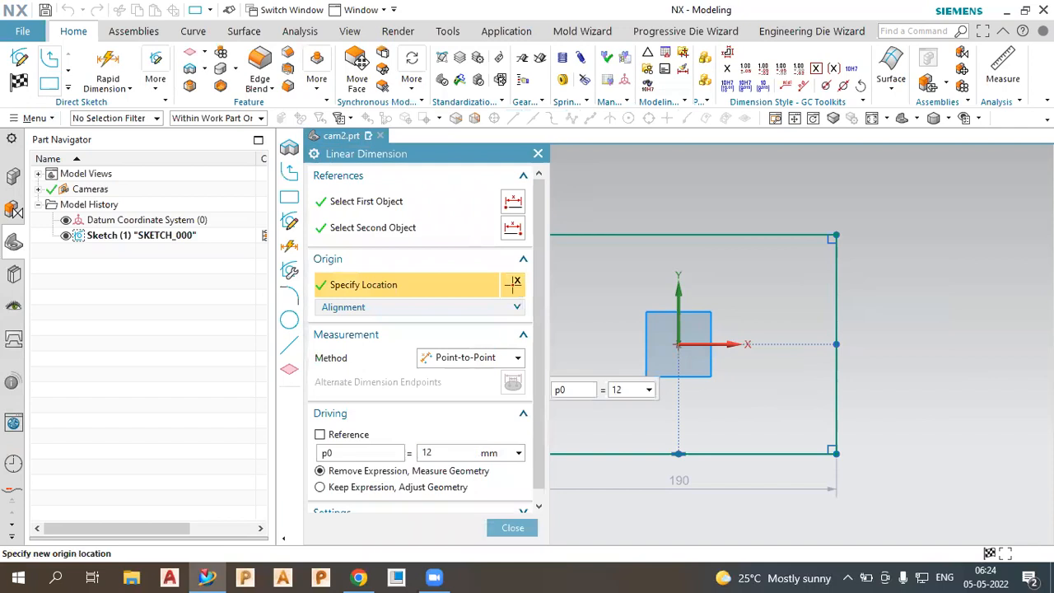
key("Return")
left_click(512, 528)
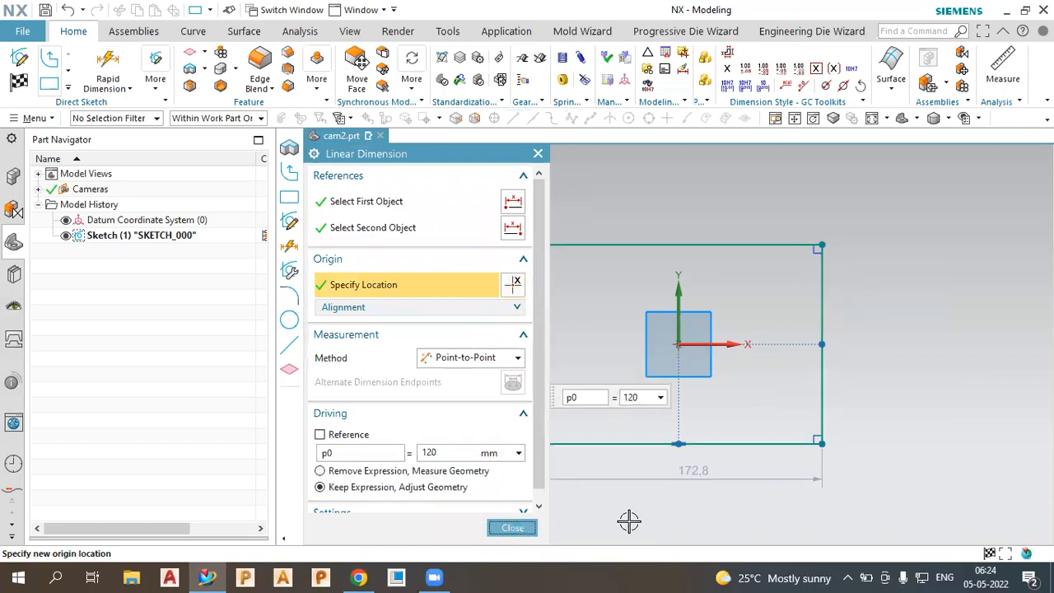
Set the rectangle's horizontal width dimension with the expression 120+45 mm.
double_click(695, 467)
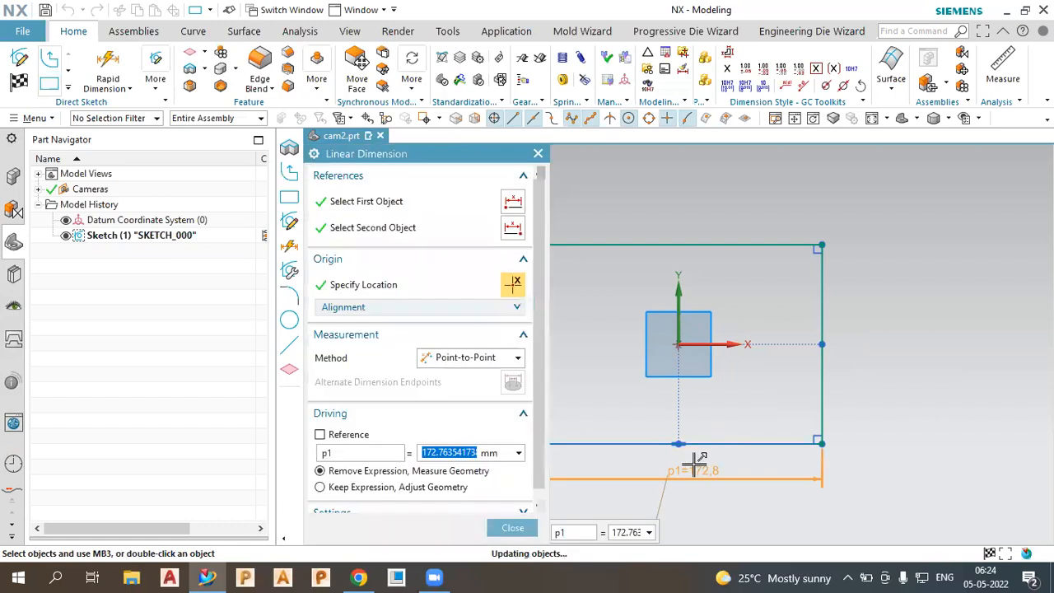
type("12")
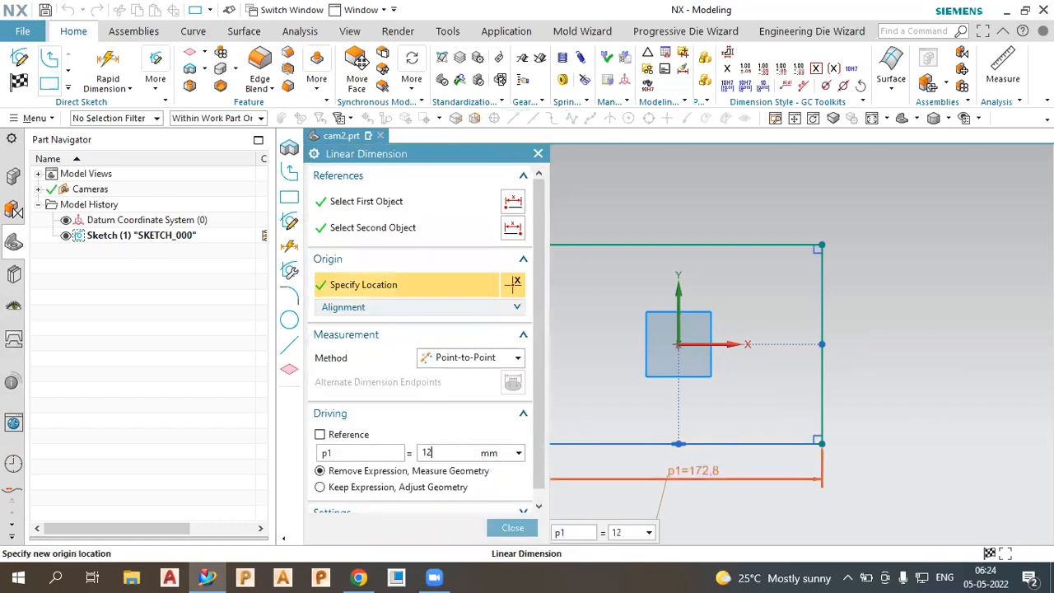
type("0+45")
left_click(512, 529)
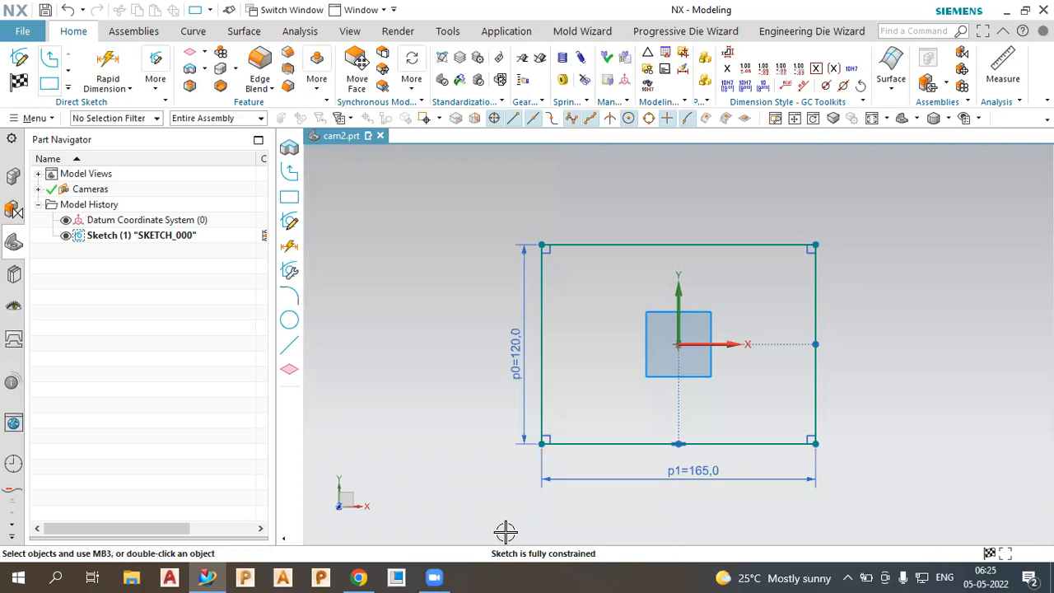
Extend the rectangle's width expression to 120+45+23 mm.
double_click(684, 479)
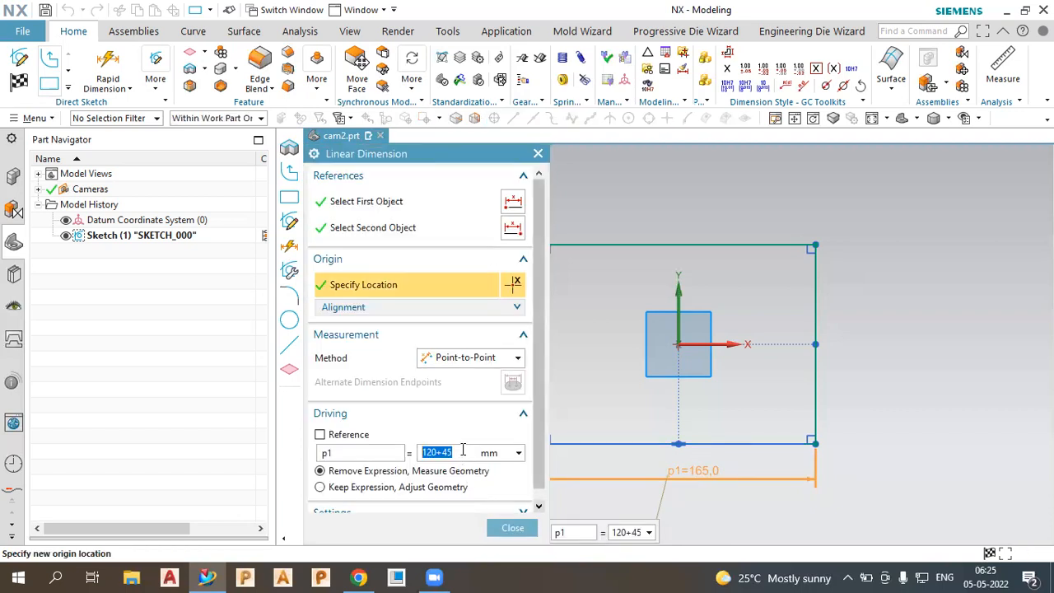
left_click(457, 447)
type("+")
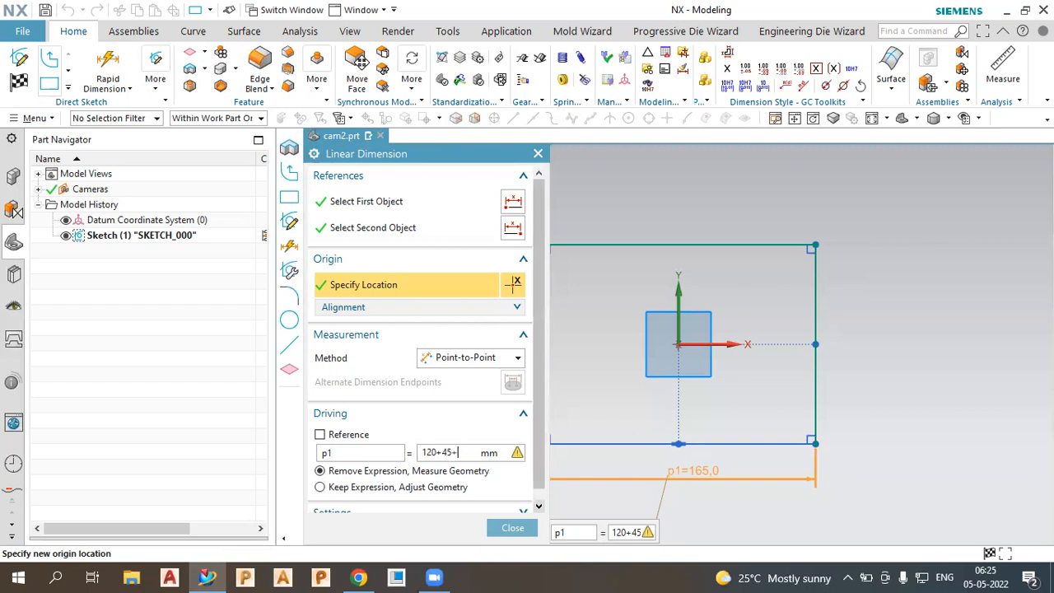
type("23")
left_click(445, 487)
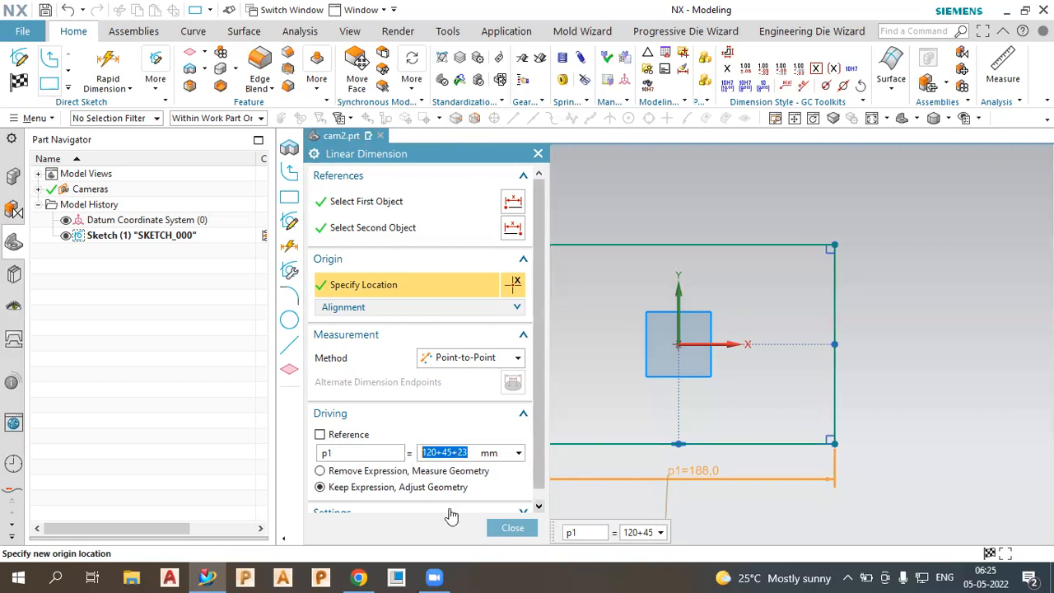
left_click(512, 532)
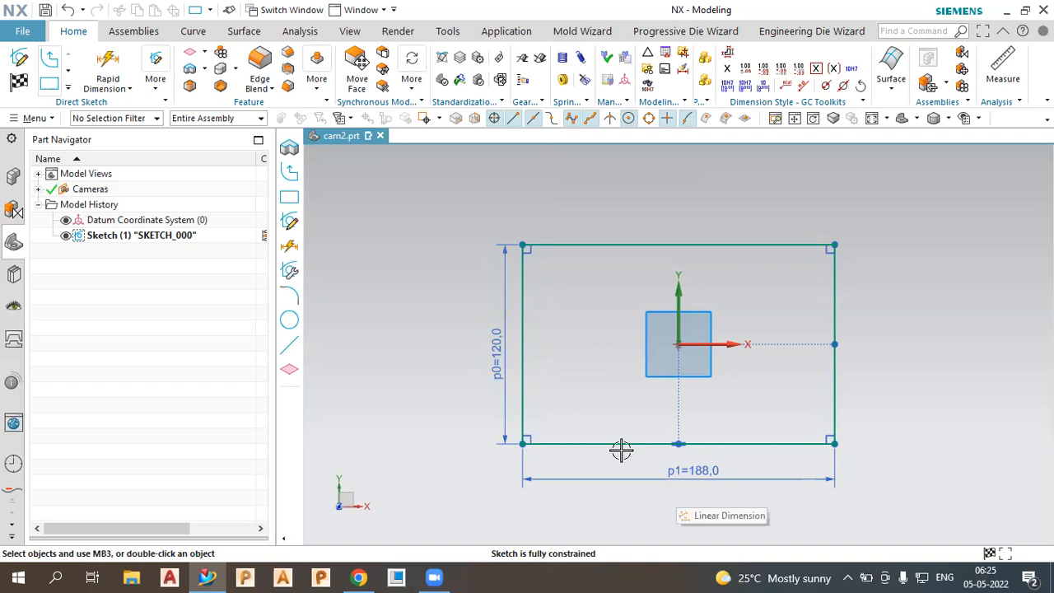
Link the rectangle's height to its width by setting the vertical dimension p0 to p1/2.
left_click(492, 354)
double_click(492, 357)
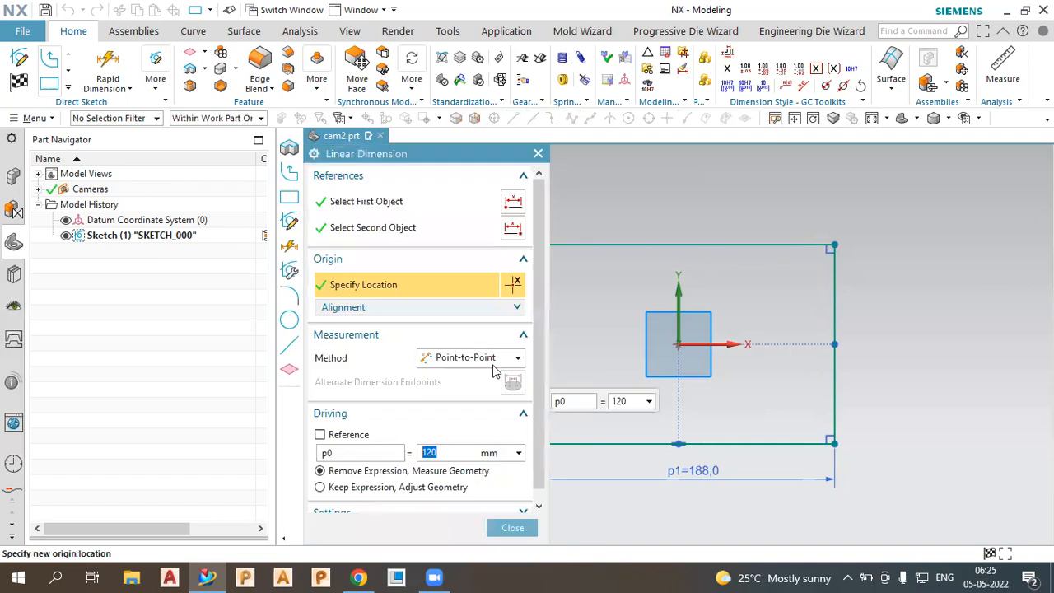
type("p1/")
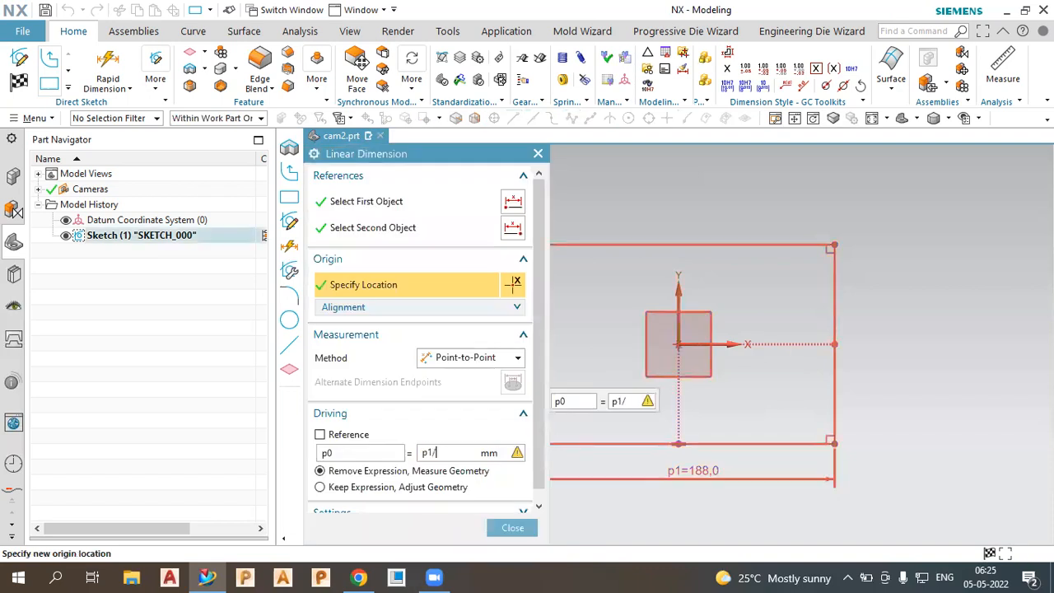
type("2")
key("Return")
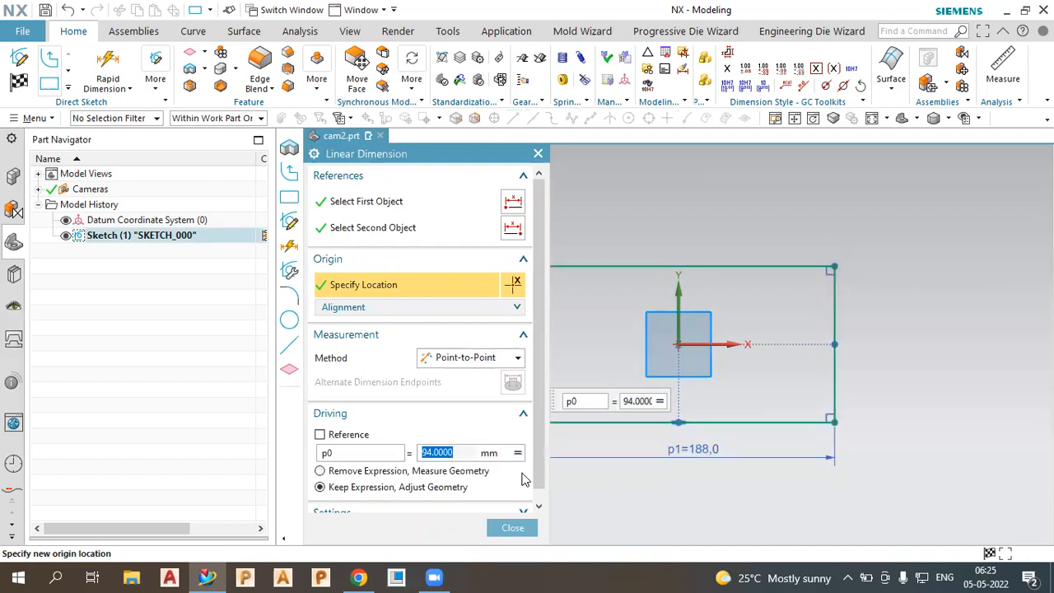
left_click(506, 528)
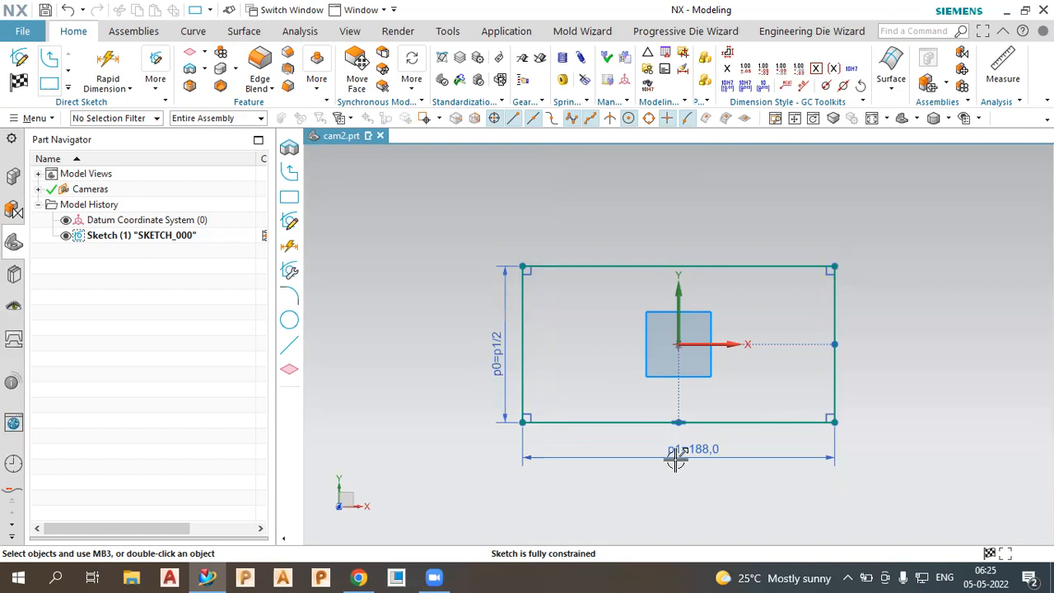
Set the rectangle's width dimension p1 to 100 mm.
left_click(655, 423)
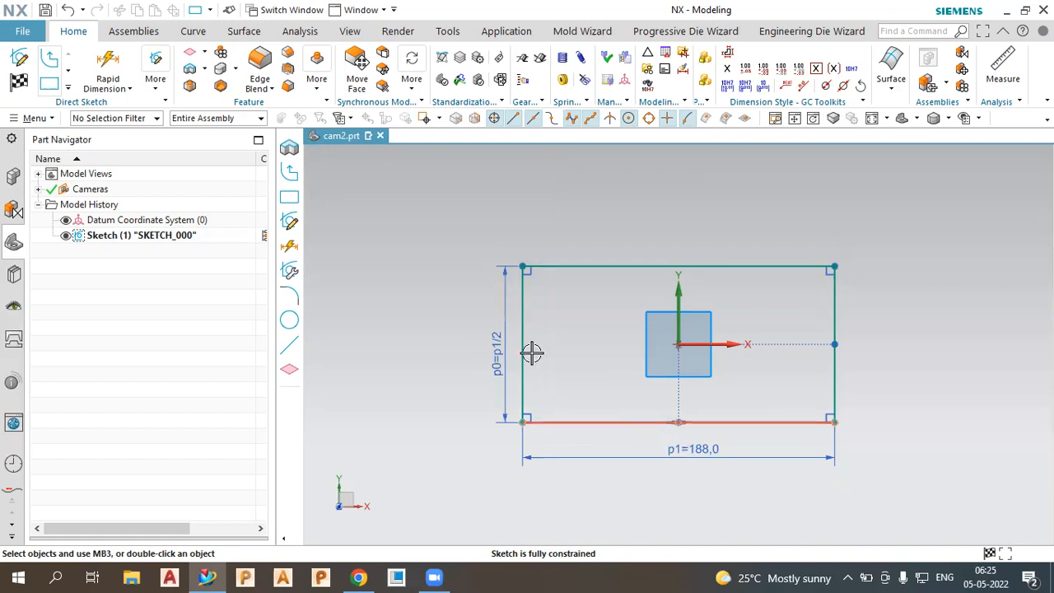
left_click(695, 447)
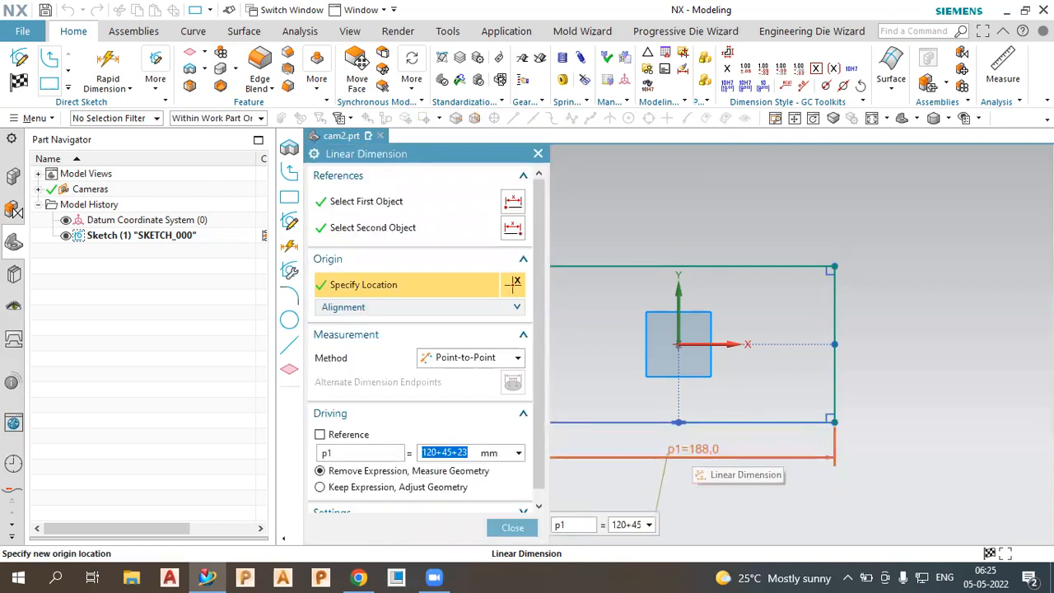
type("100")
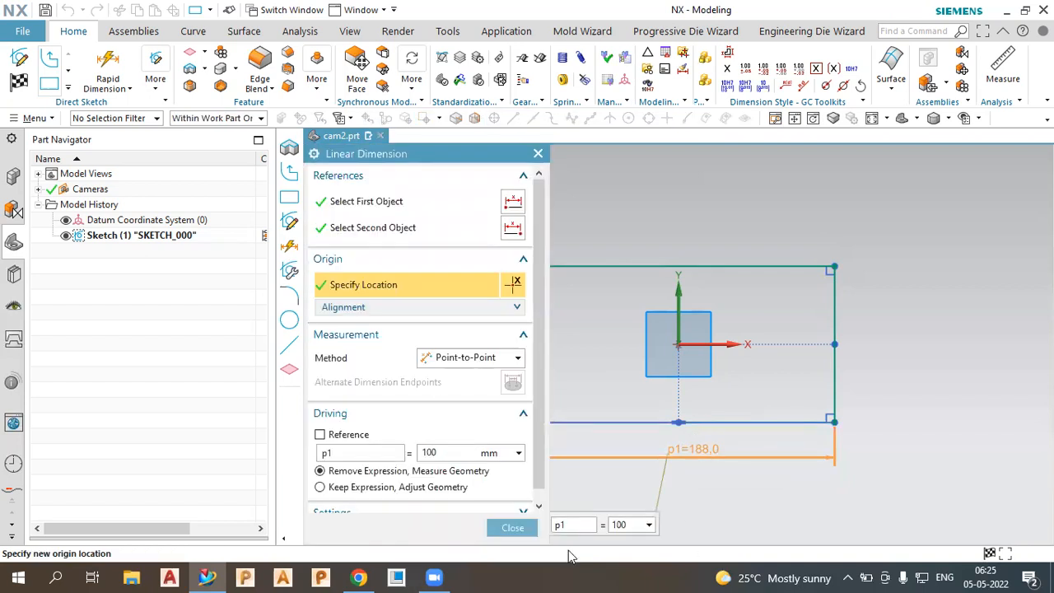
left_click(533, 529)
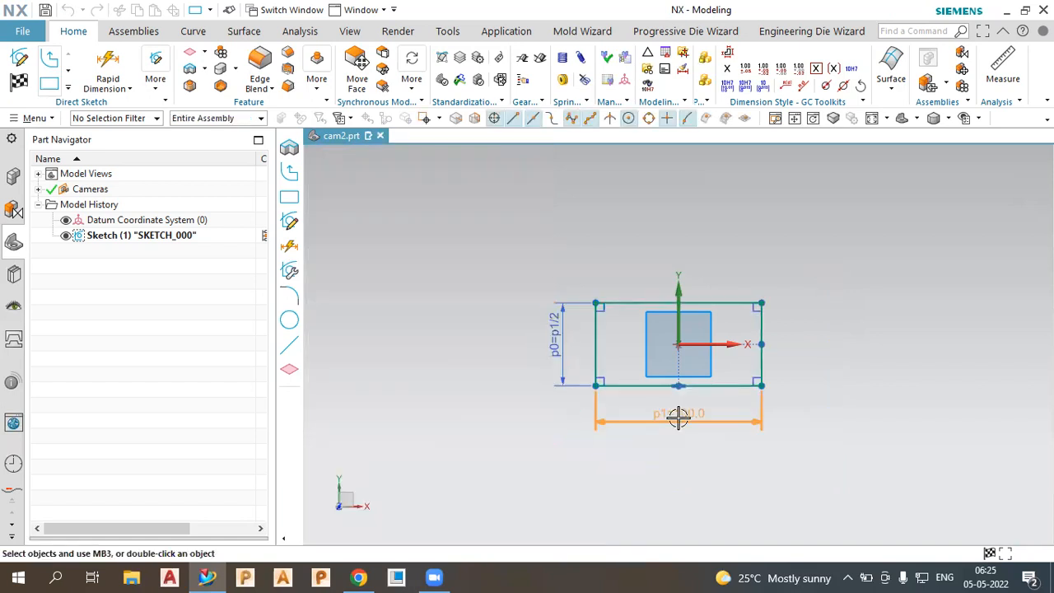
Draw a circle about 31 mm in diameter, centered on the datum origin inside the rectangle.
scroll(721, 367, "down", 2)
scroll(737, 315, "up", 4)
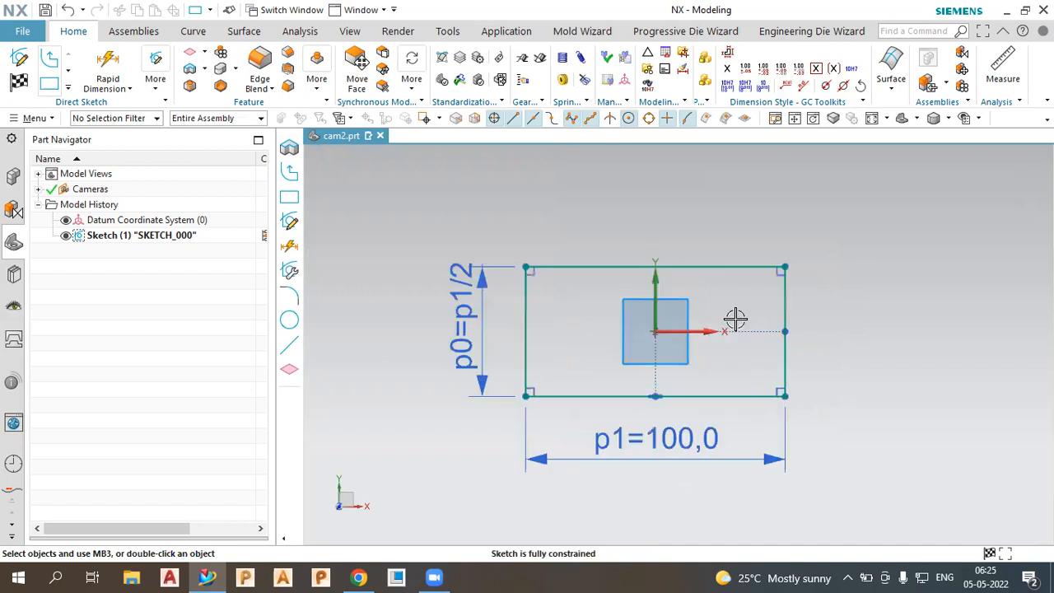
scroll(739, 317, "up", 1)
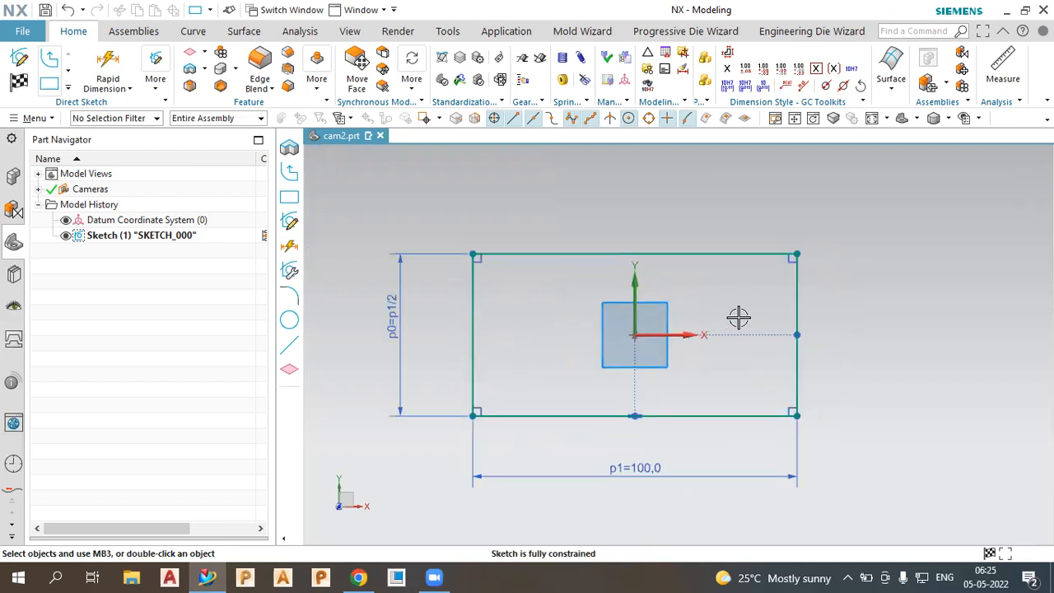
scroll(739, 317, "up", 1)
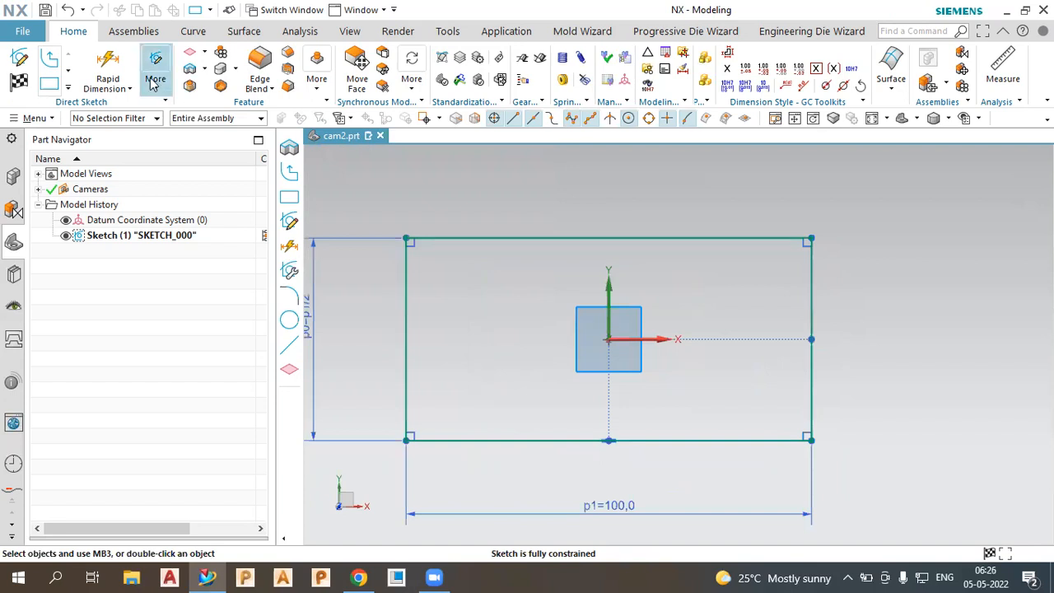
left_click(69, 90)
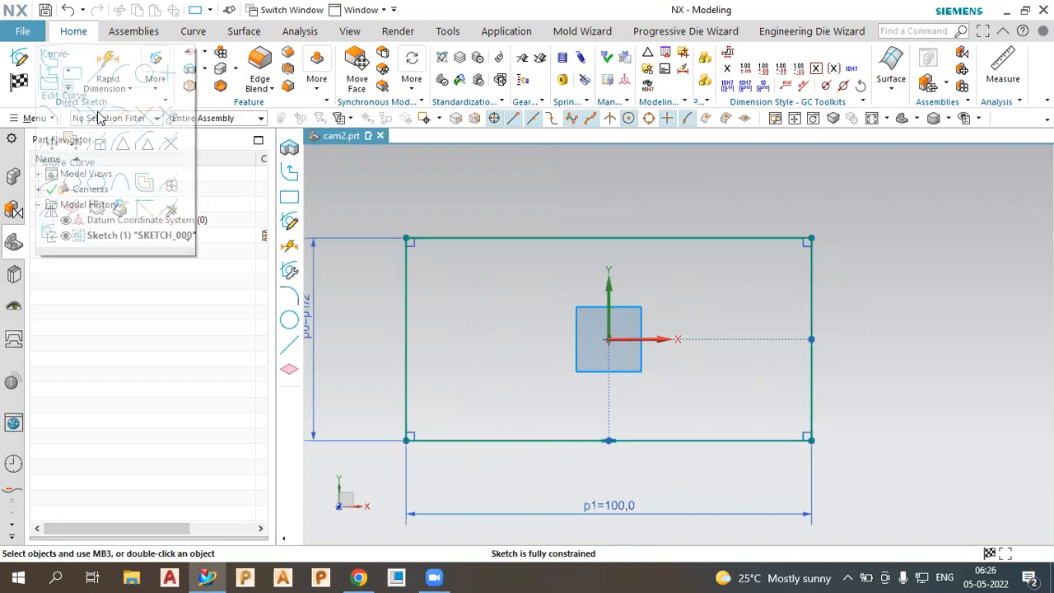
left_click(145, 75)
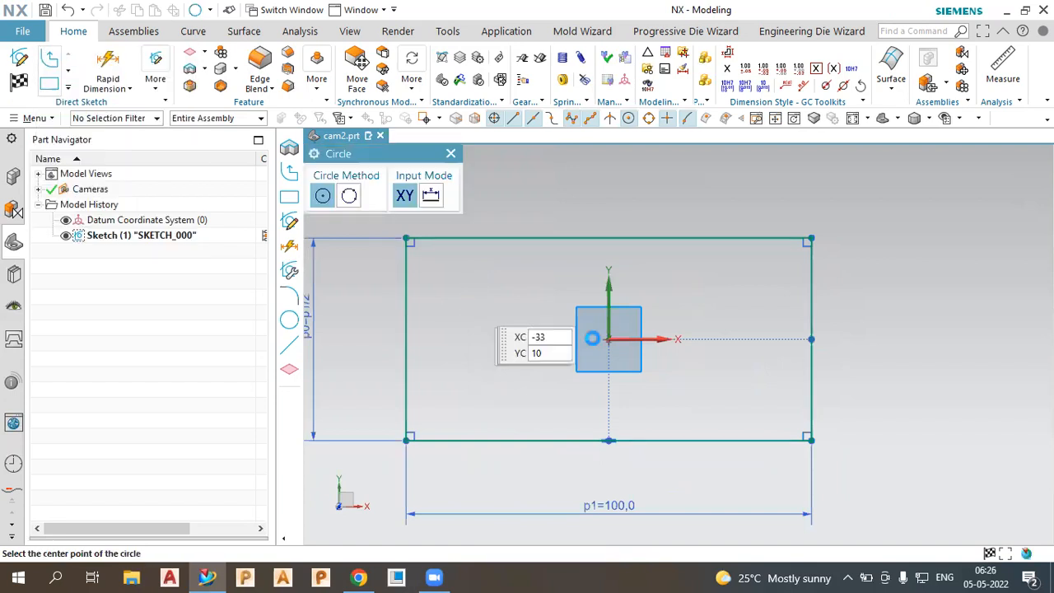
left_click(578, 333)
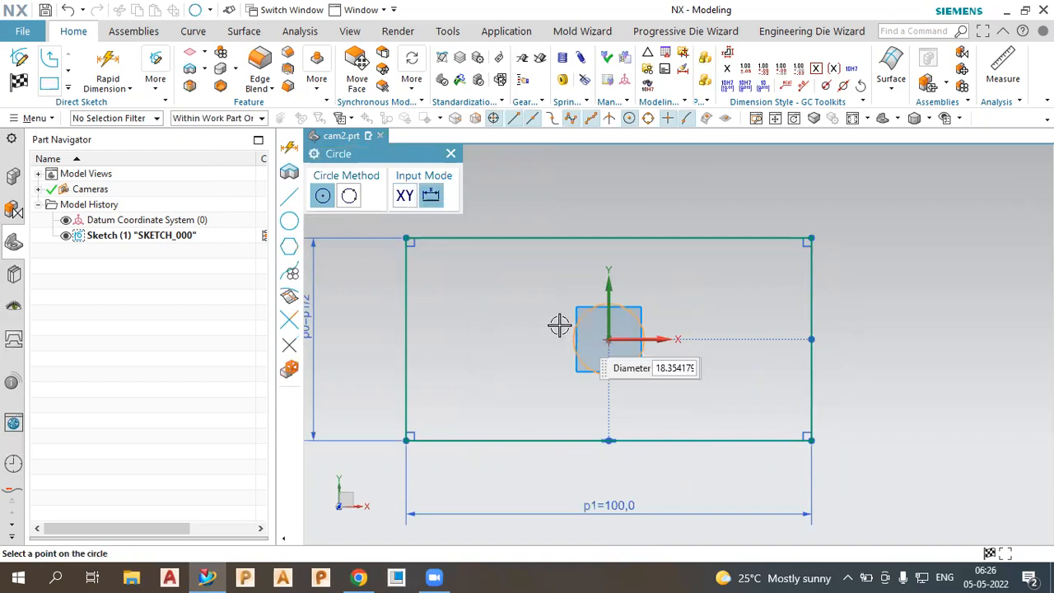
left_click(549, 322)
left_click(454, 156)
Set the central circle's diameter to 20 mm.
double_click(621, 314)
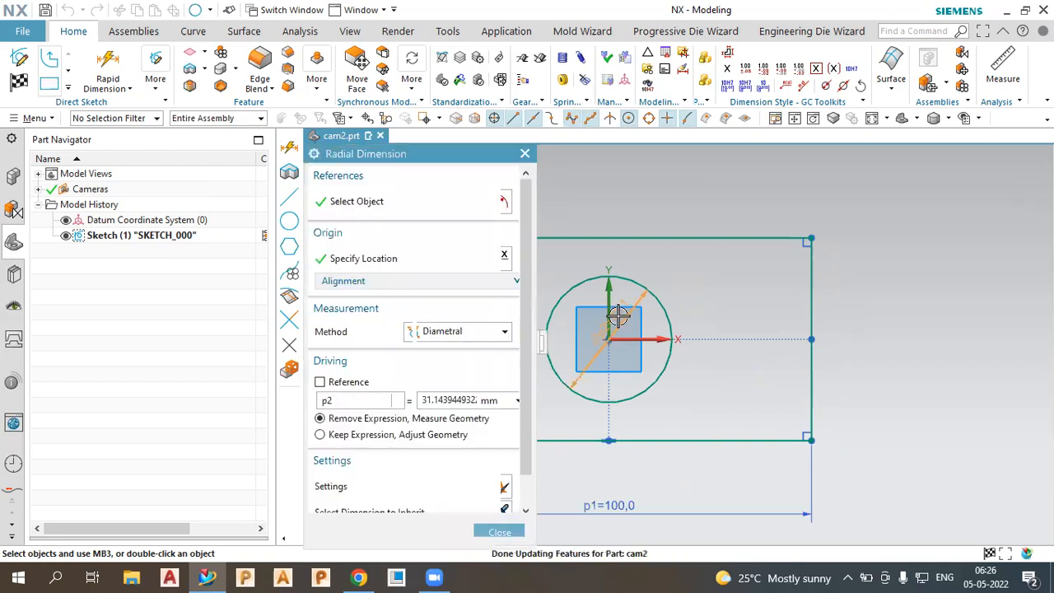
type("1")
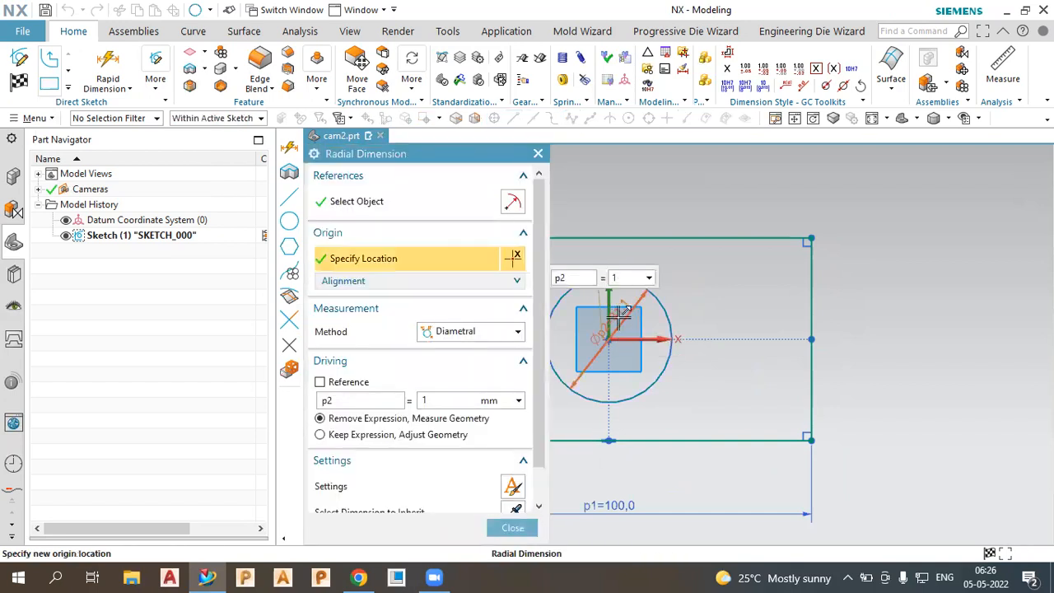
type("00")
key("Return")
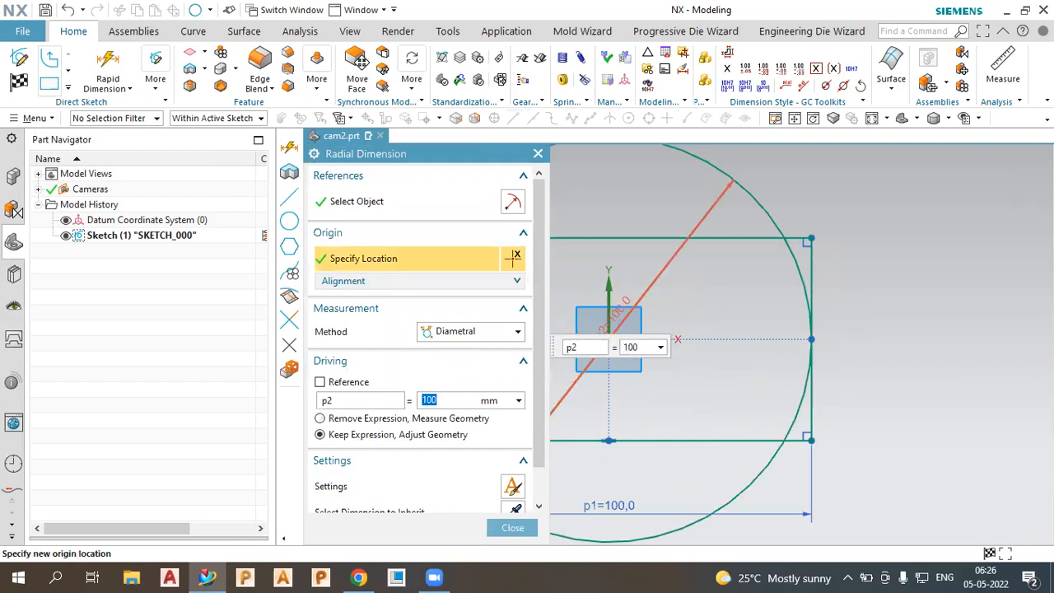
type("20")
key("Return")
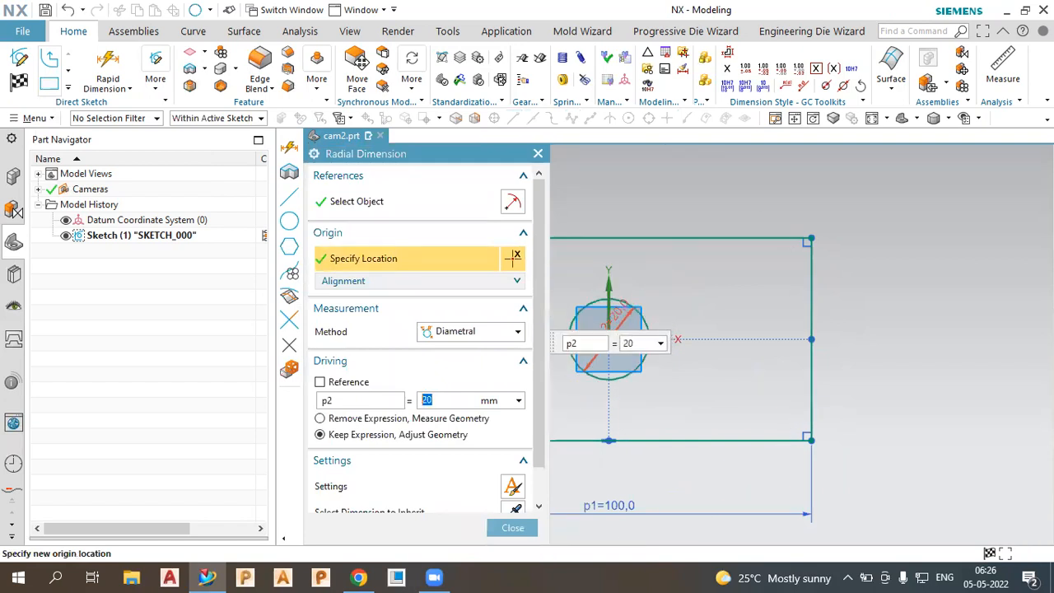
left_click(511, 530)
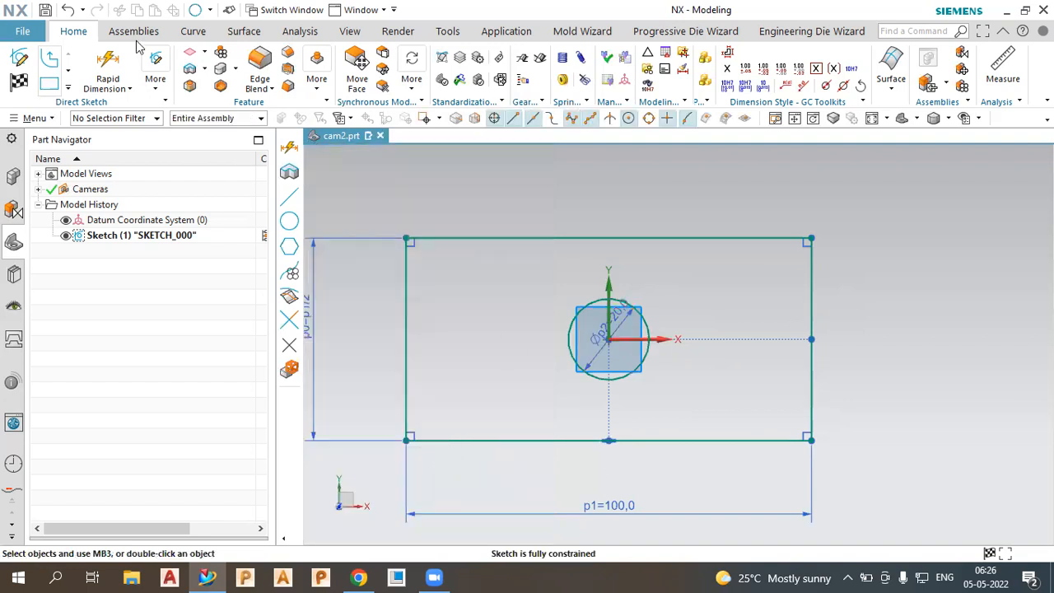
Draw a two-point rectangle about 16 mm wide and 36 mm high between the outer rectangle's left edge and the circle.
key("r")
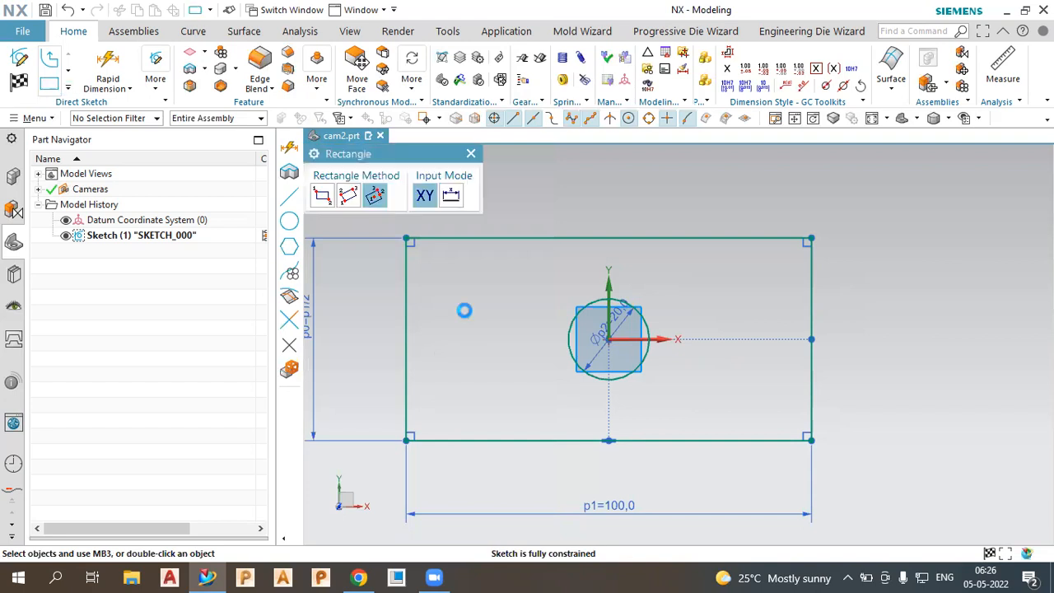
left_click(544, 309)
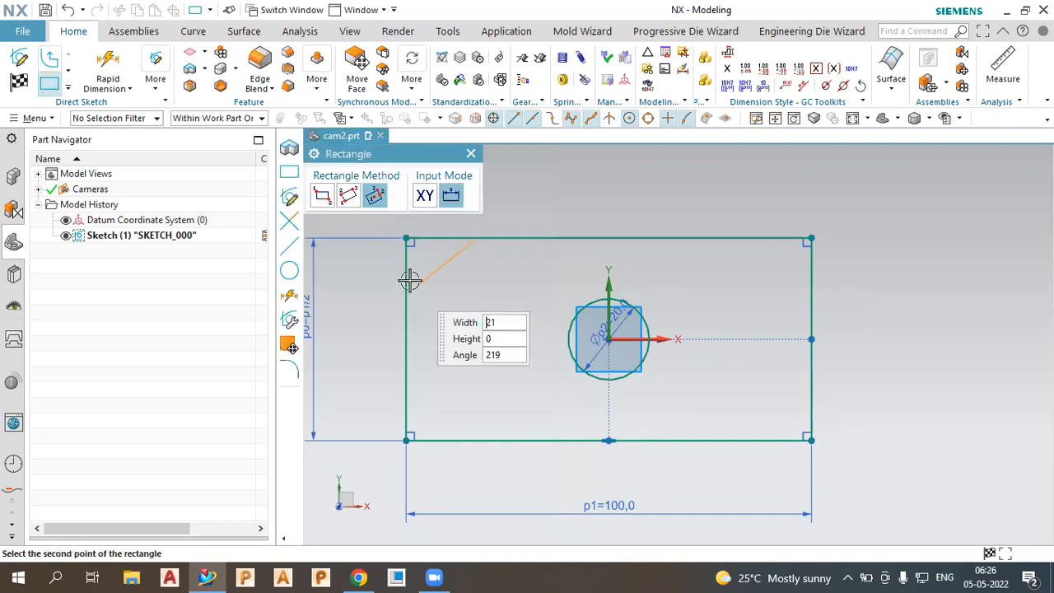
left_click(328, 204)
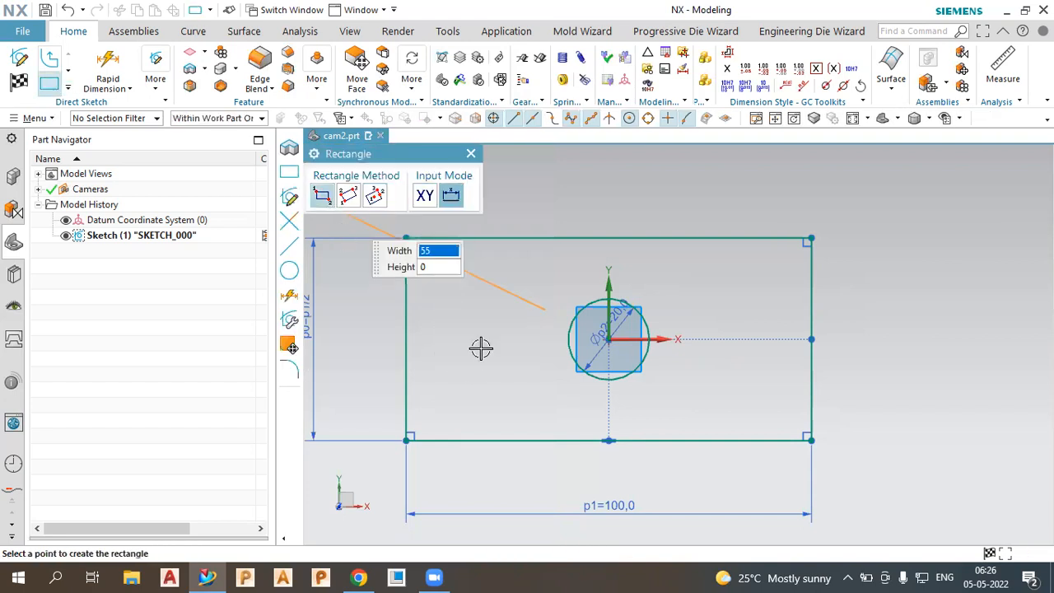
left_click(511, 408)
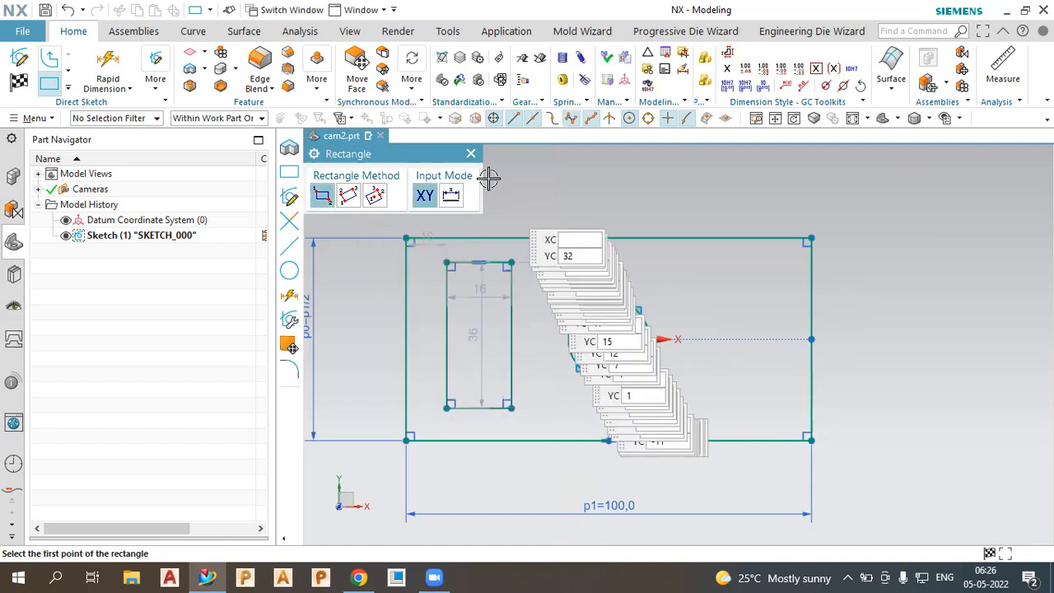
left_click(472, 156)
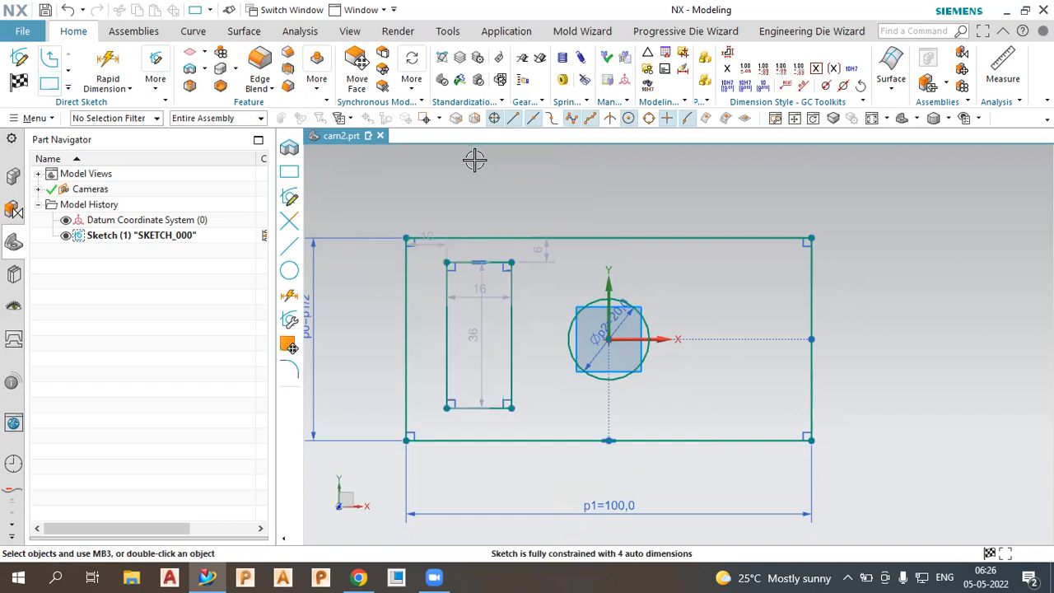
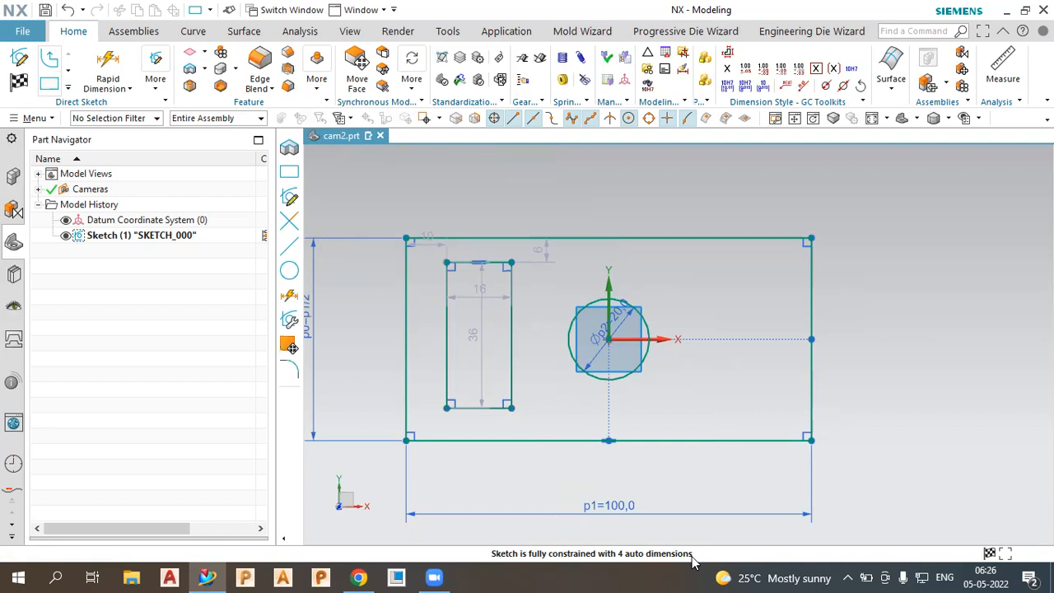
Set the inner rectangle's vertical height dimension to 40 mm.
left_click(472, 346)
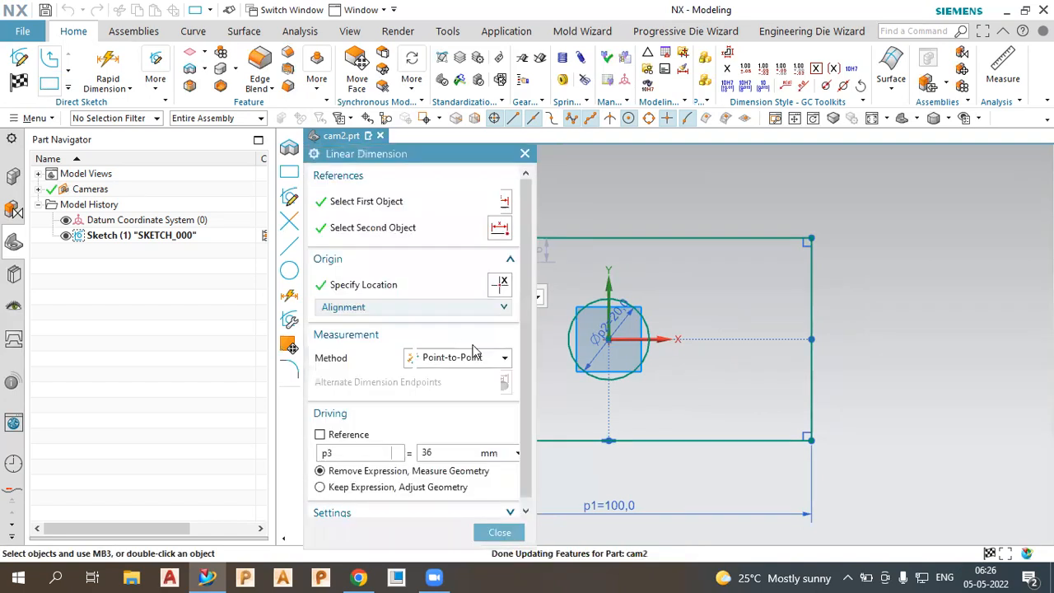
type("40")
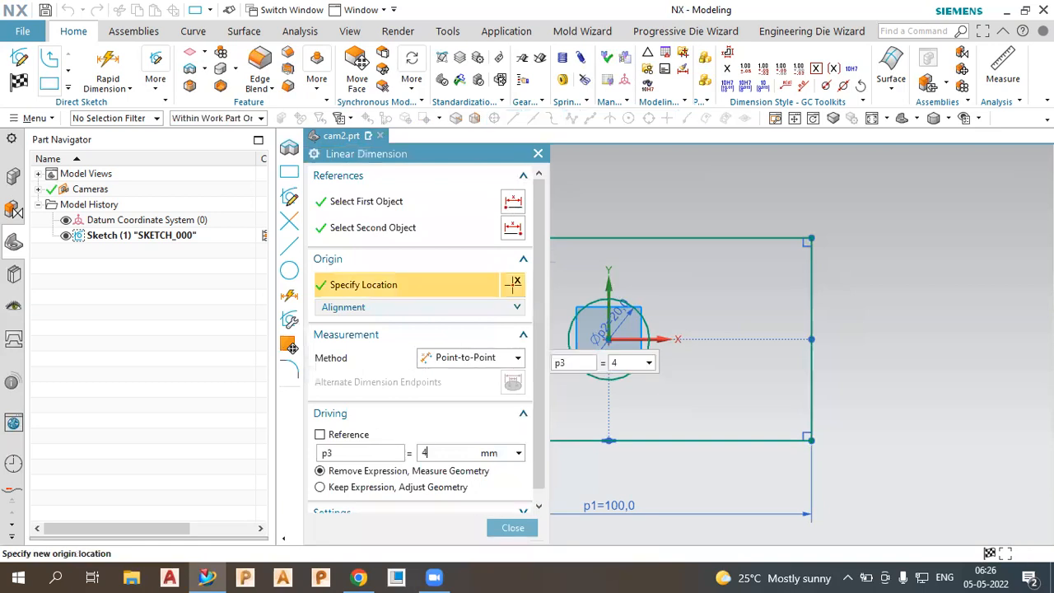
key("Return")
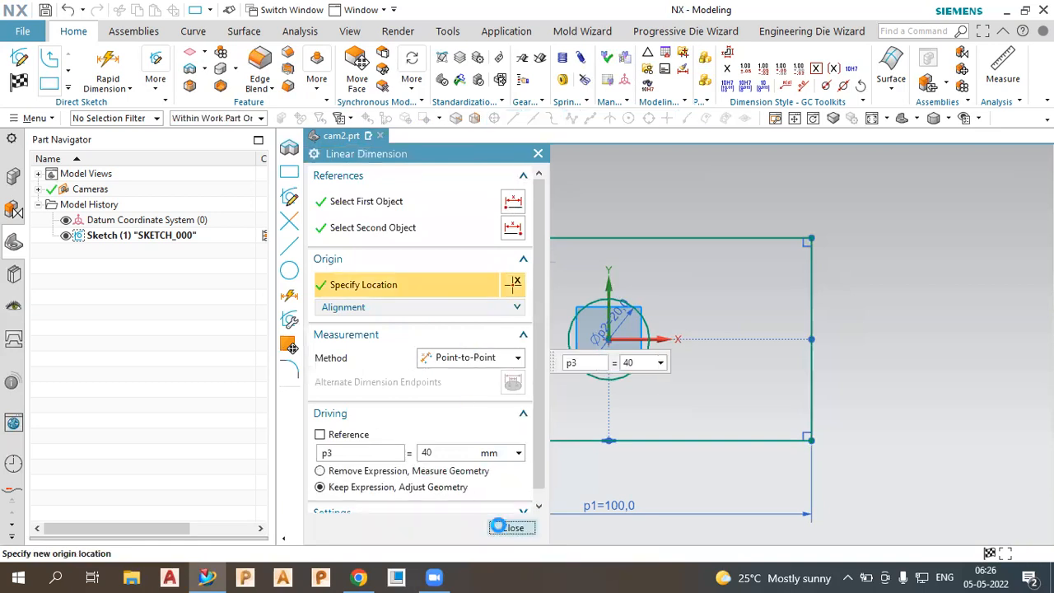
Set the inner rectangle's horizontal width dimension to 16 mm.
left_click(511, 529)
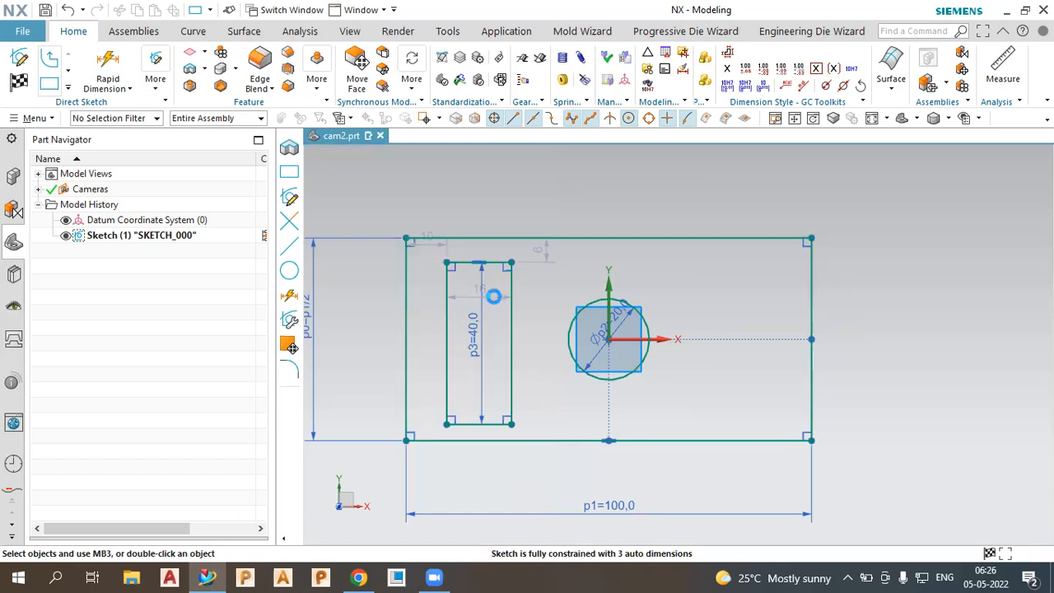
double_click(495, 297)
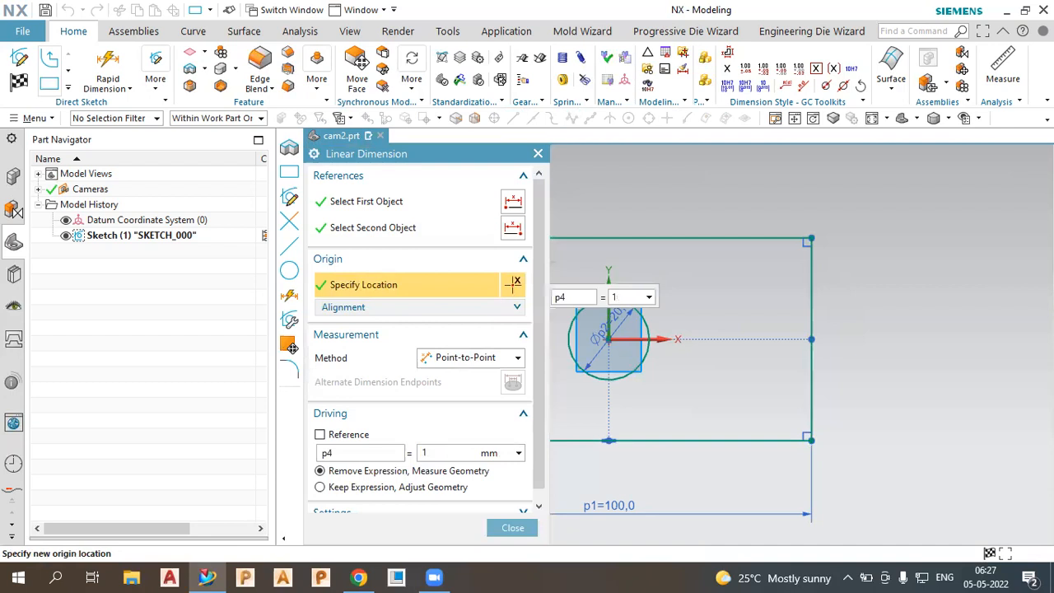
left_click(510, 528)
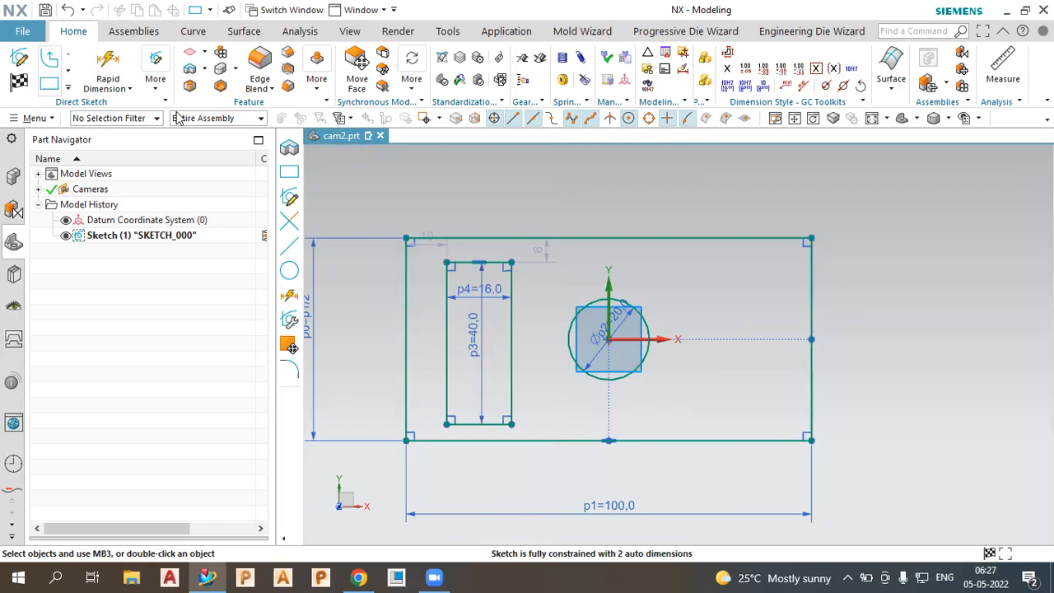
Dimension the vertical distance from the datum X axis to the inner rectangle's lower edge as 20 mm.
left_click(119, 52)
scroll(726, 325, "down", 2)
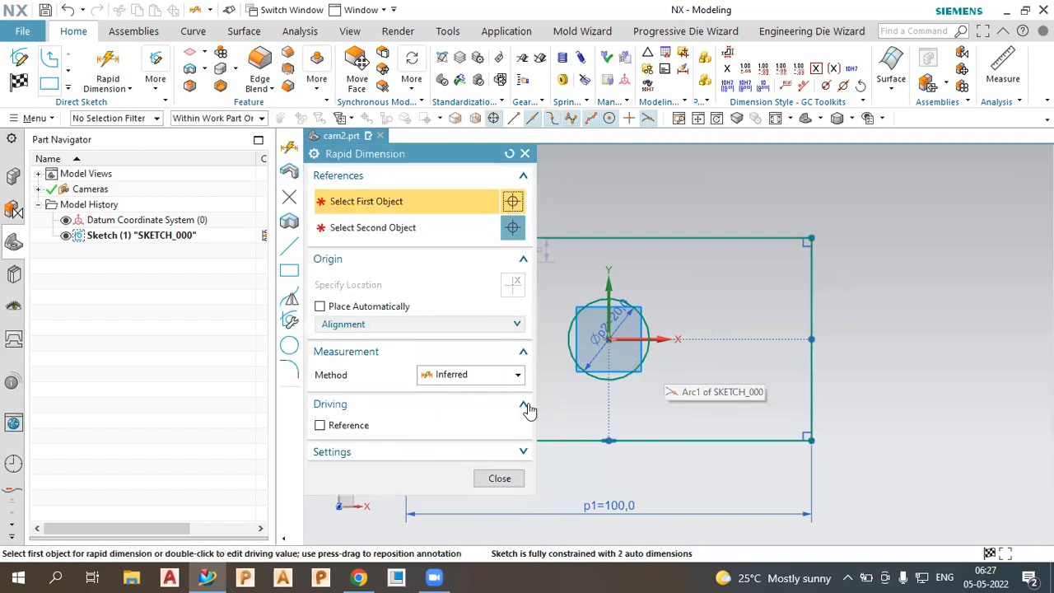
left_click(710, 334)
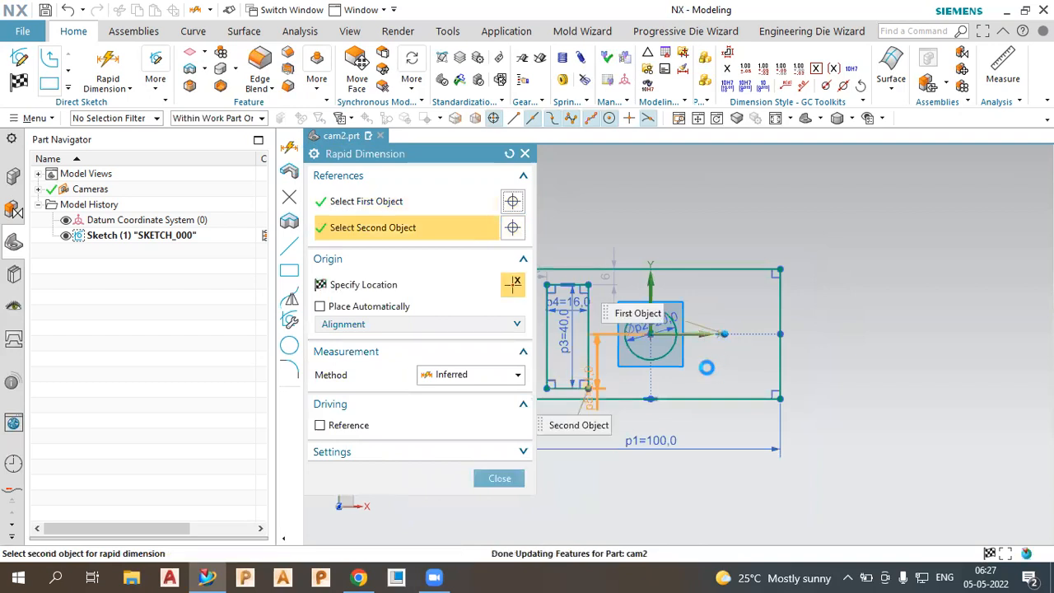
left_click(706, 368)
left_click(726, 375)
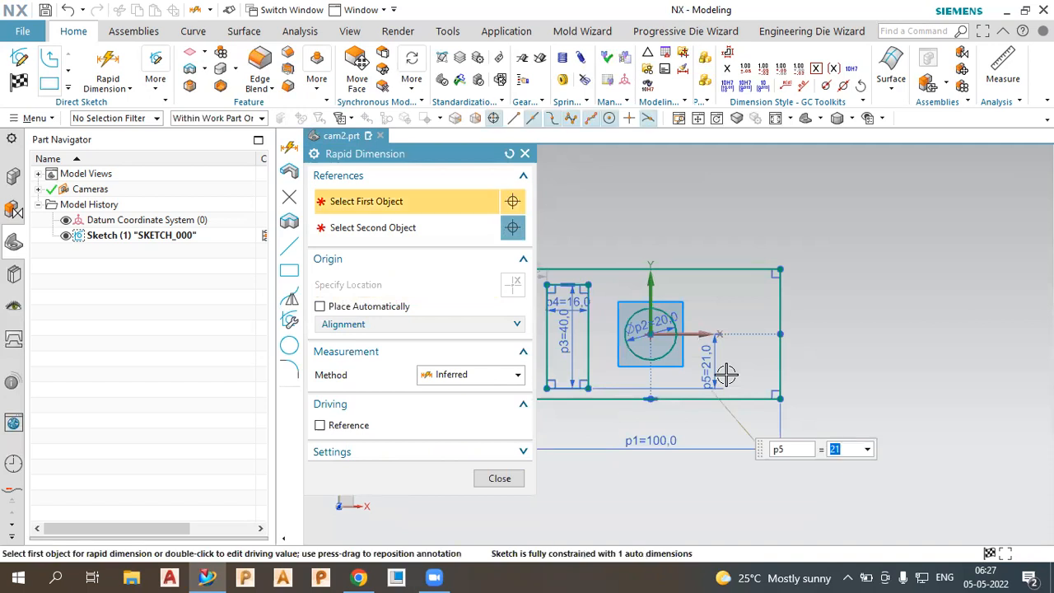
type("20")
key("Return")
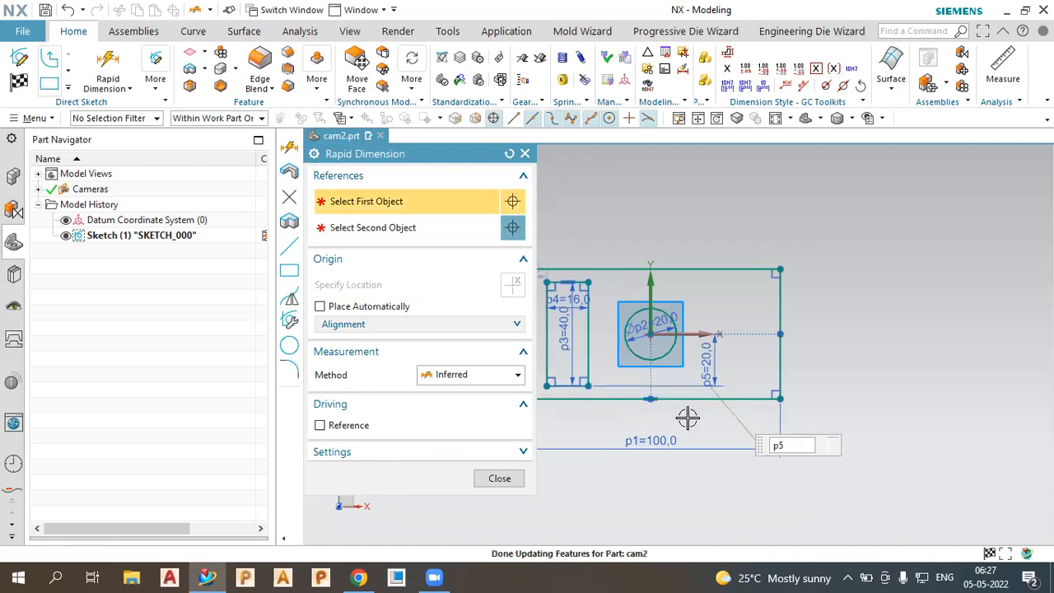
left_click(501, 481)
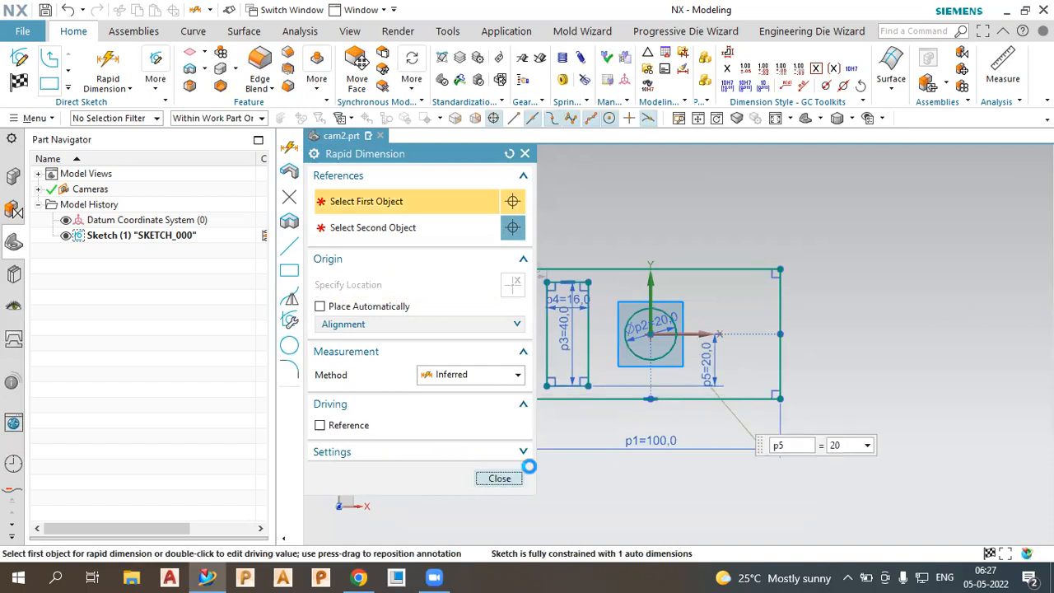
Dimension the horizontal distance from the datum Y axis to the inner rectangle's nearest vertical edge as 25 mm.
scroll(637, 391, "up", 1)
scroll(637, 390, "up", 1)
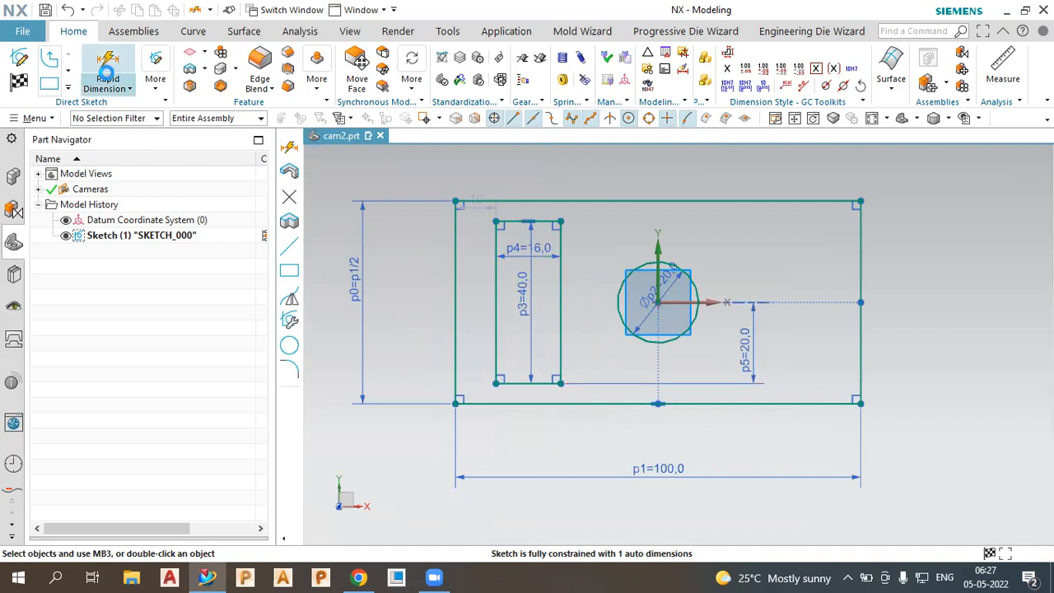
left_click(658, 246)
left_click(560, 292)
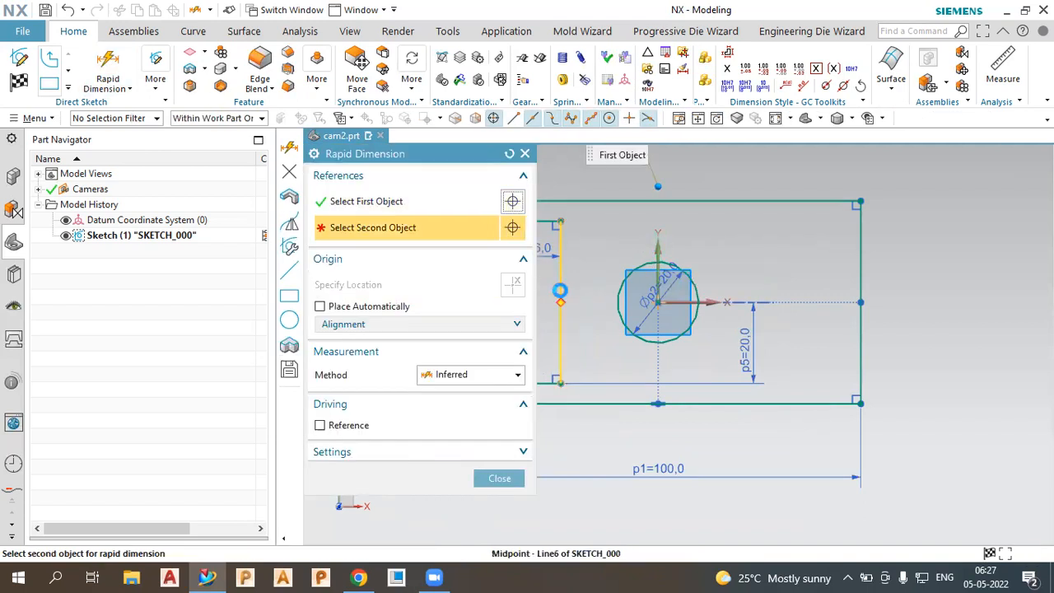
left_click(612, 237)
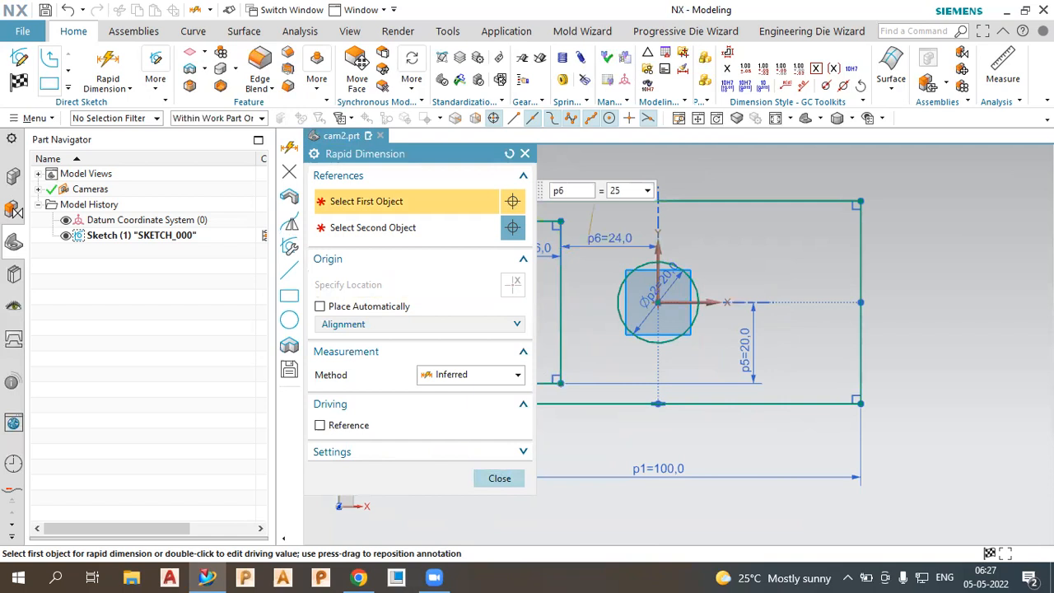
left_click(497, 479)
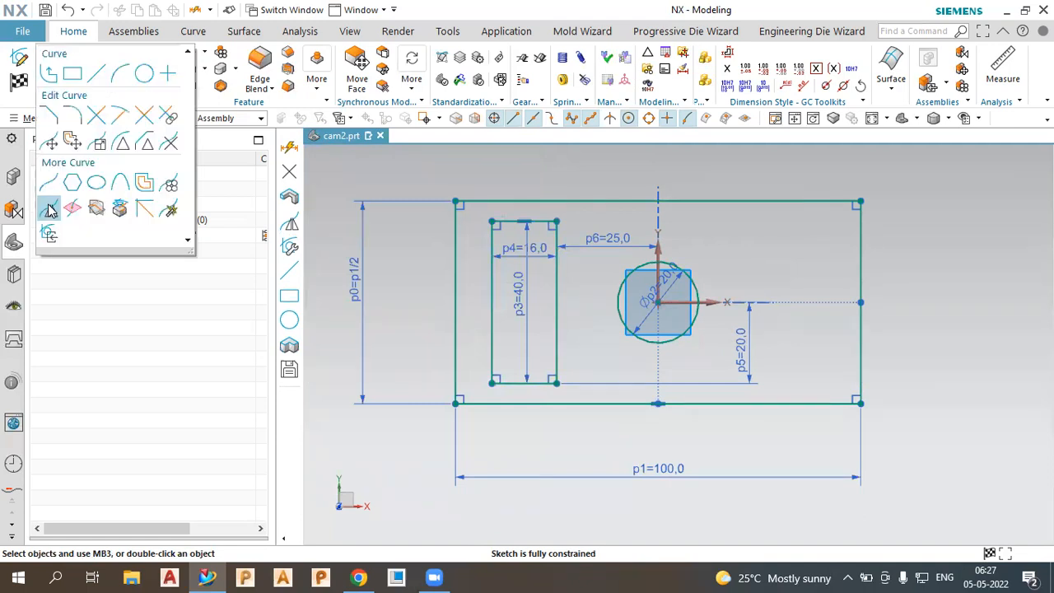
Mirror the inner rectangle's four connected curves about the datum Y axis and finish the sketch.
left_click(53, 211)
scroll(925, 276, "down", 1)
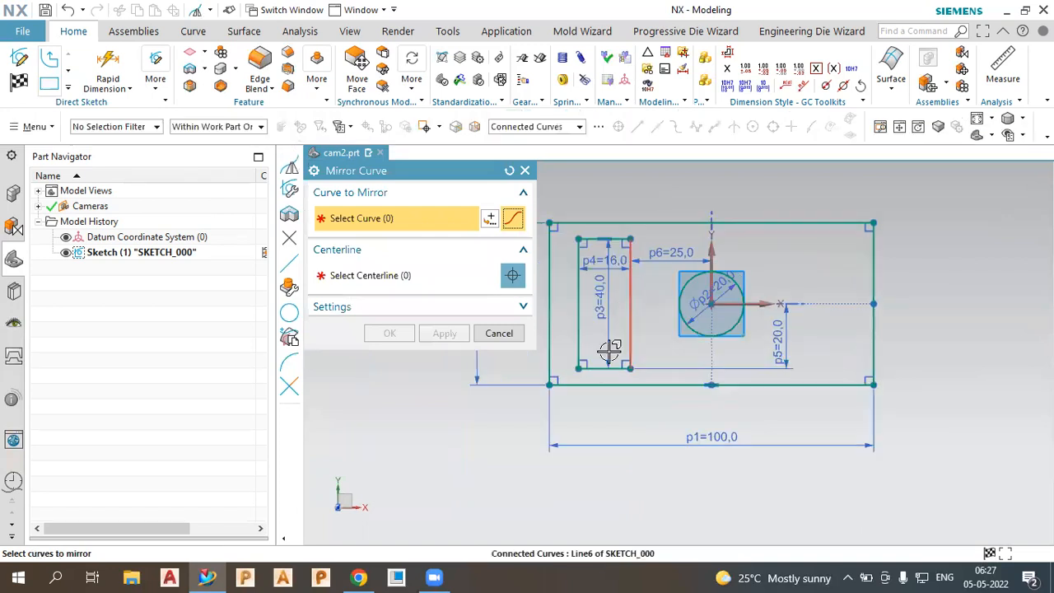
left_click(570, 368)
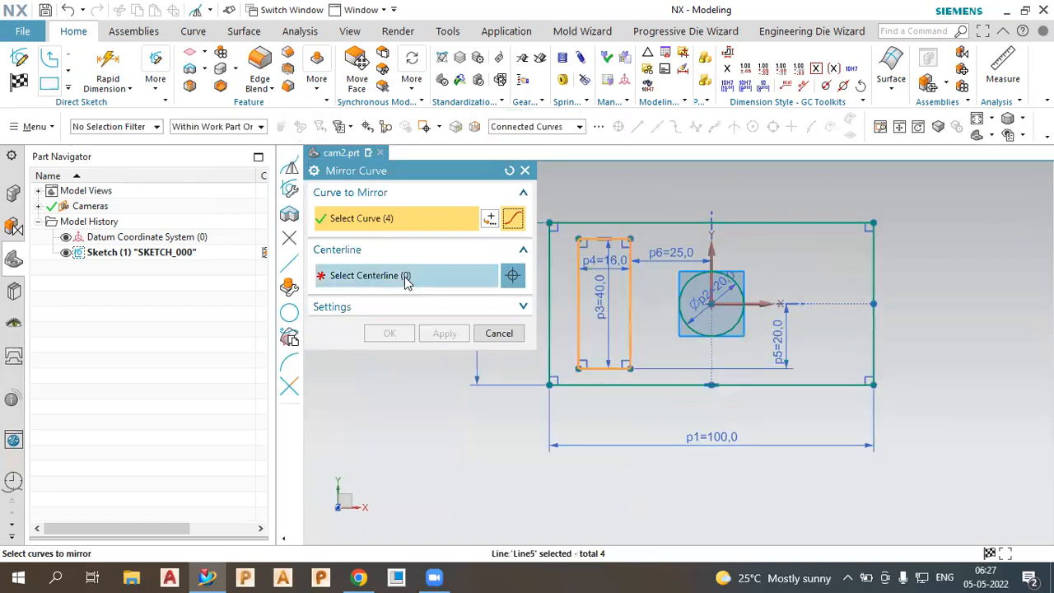
left_click(420, 278)
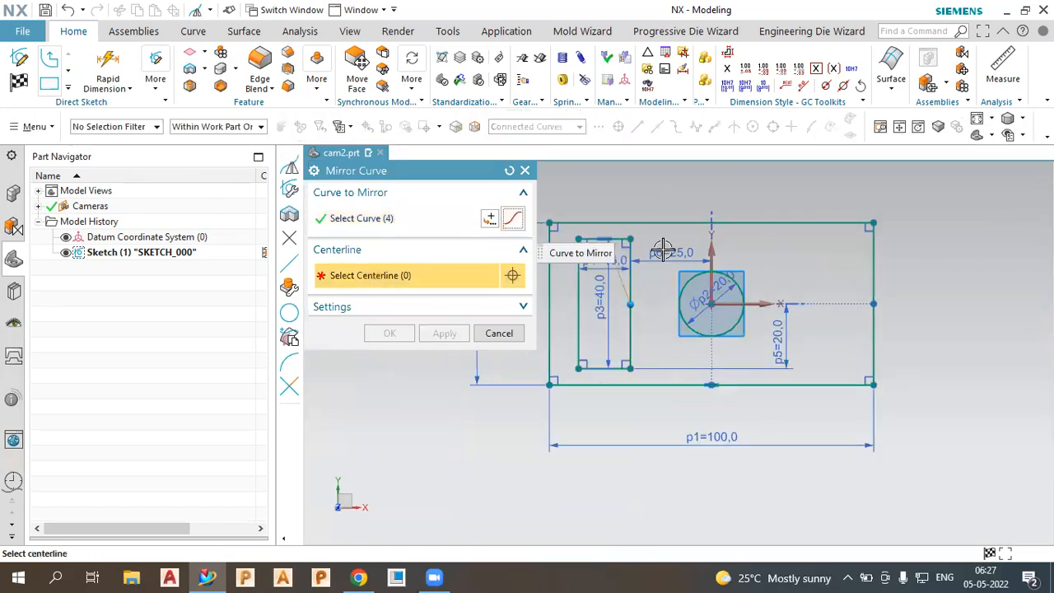
left_click(711, 256)
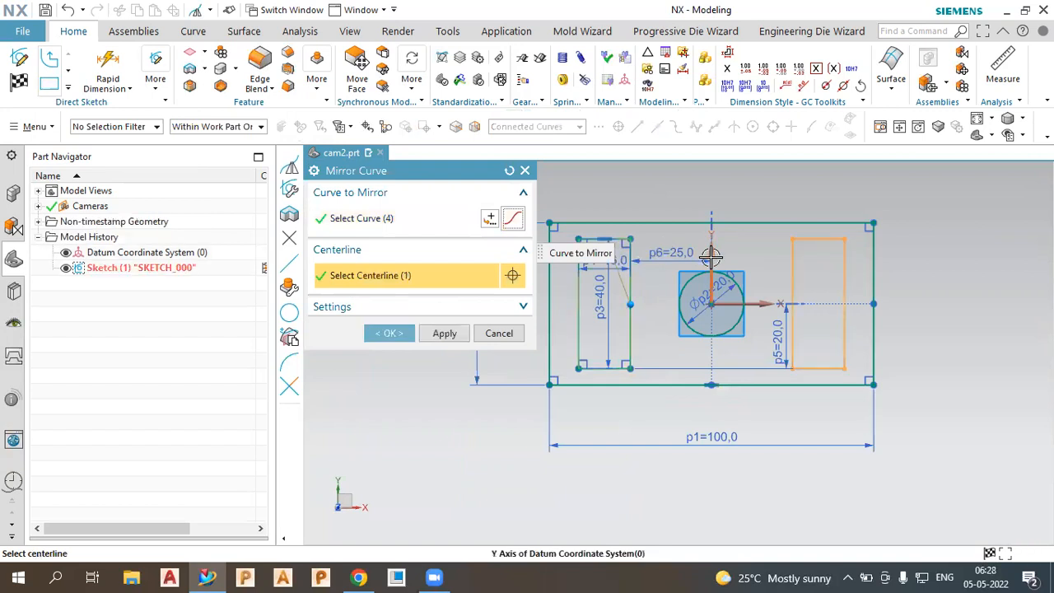
left_click(393, 334)
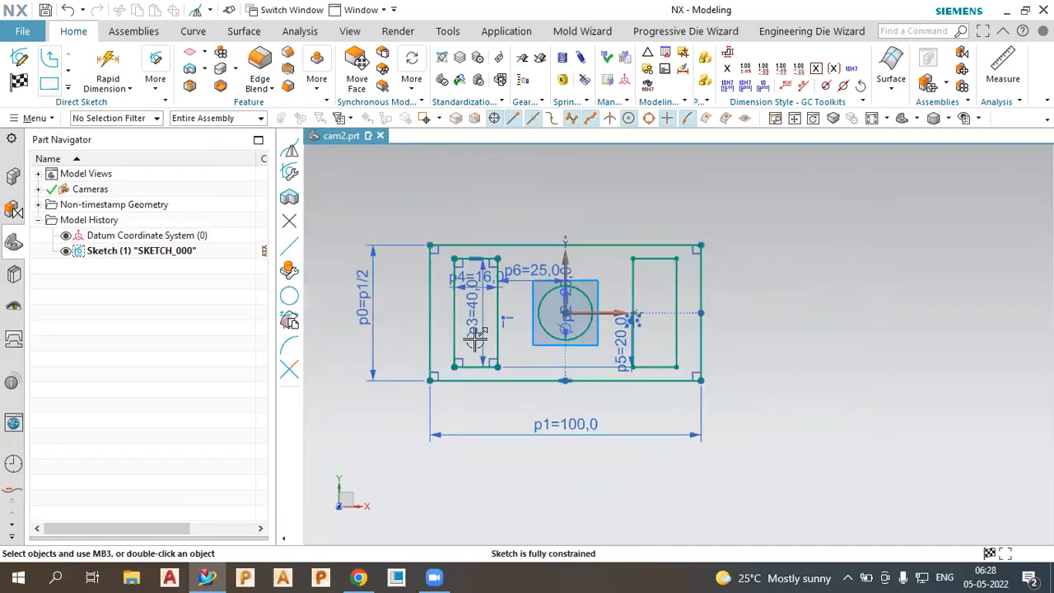
scroll(531, 297, "down", 1)
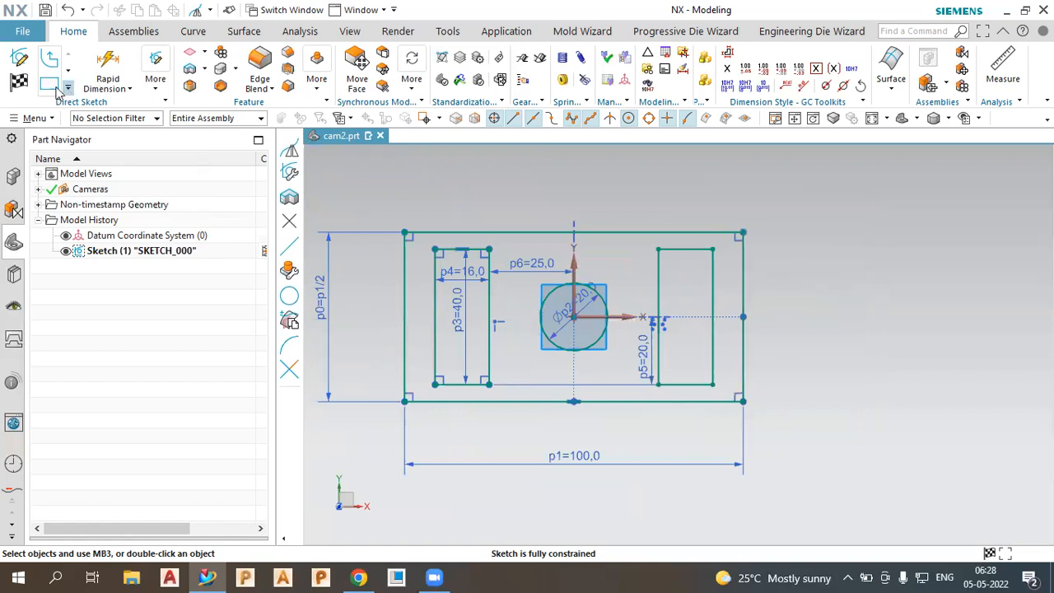
left_click(22, 86)
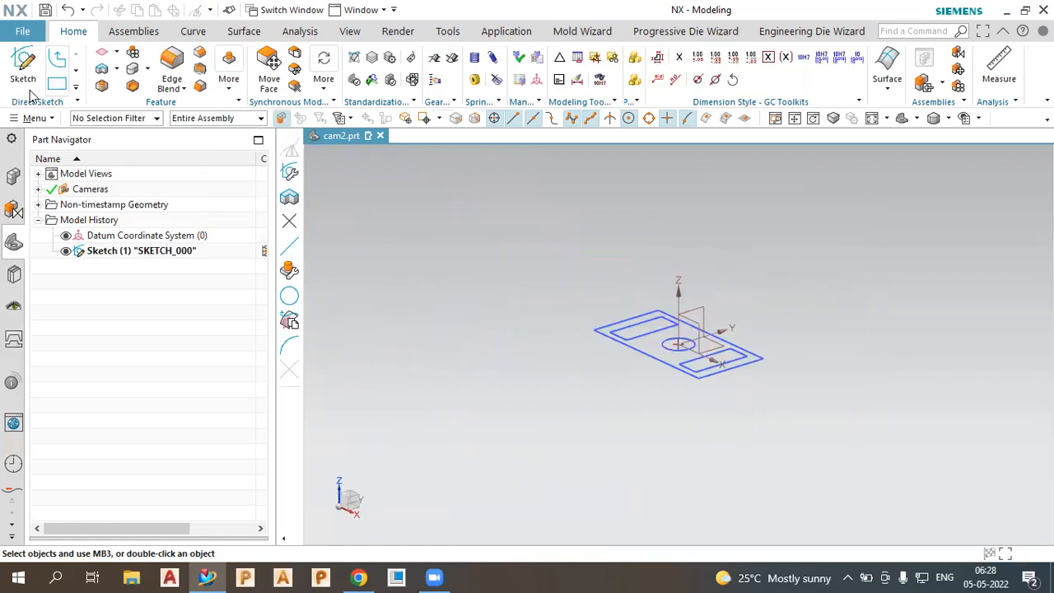
Extrude the outer rectangle alone, using connected-curve selection, 20 mm downward in the reversed direction as the base block.
scroll(523, 407, "up", 4)
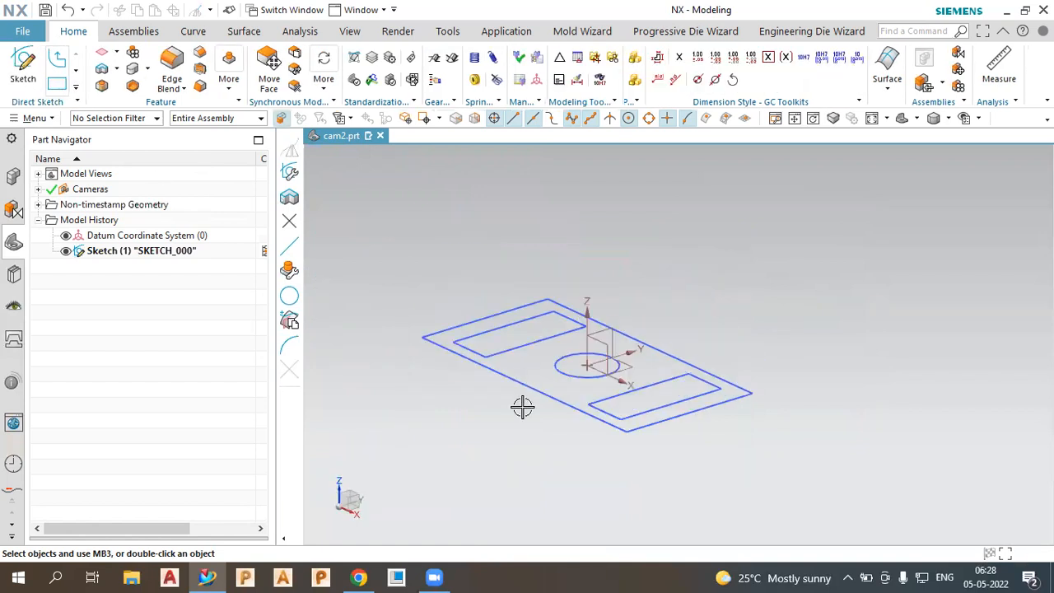
scroll(534, 244, "up", 1)
mouse_move(546, 307)
middle_mouse_down()
mouse_move(527, 282)
mouse_move(552, 267)
middle_mouse_up()
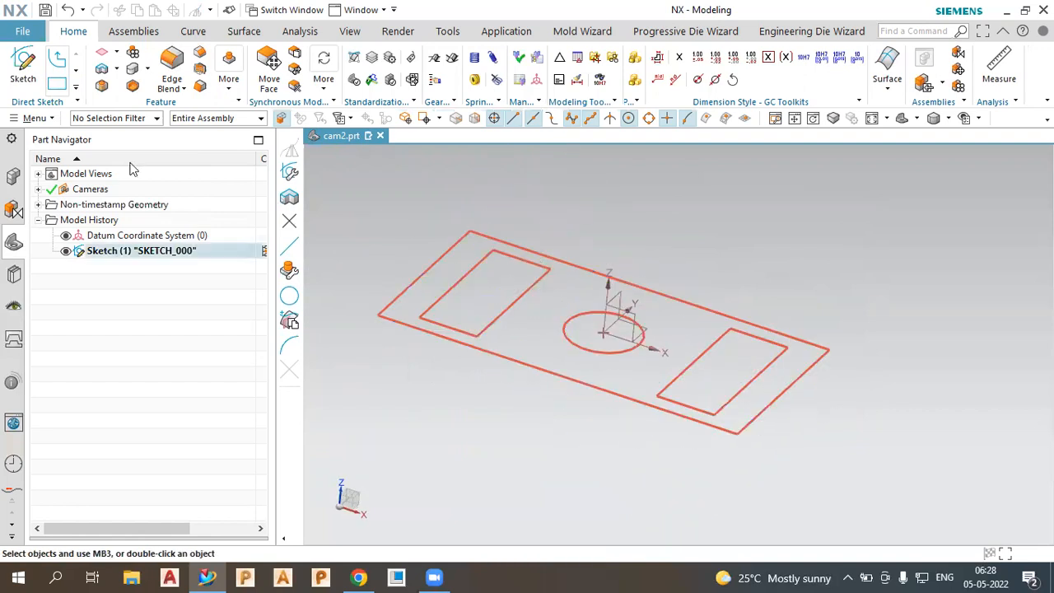
left_click(100, 70)
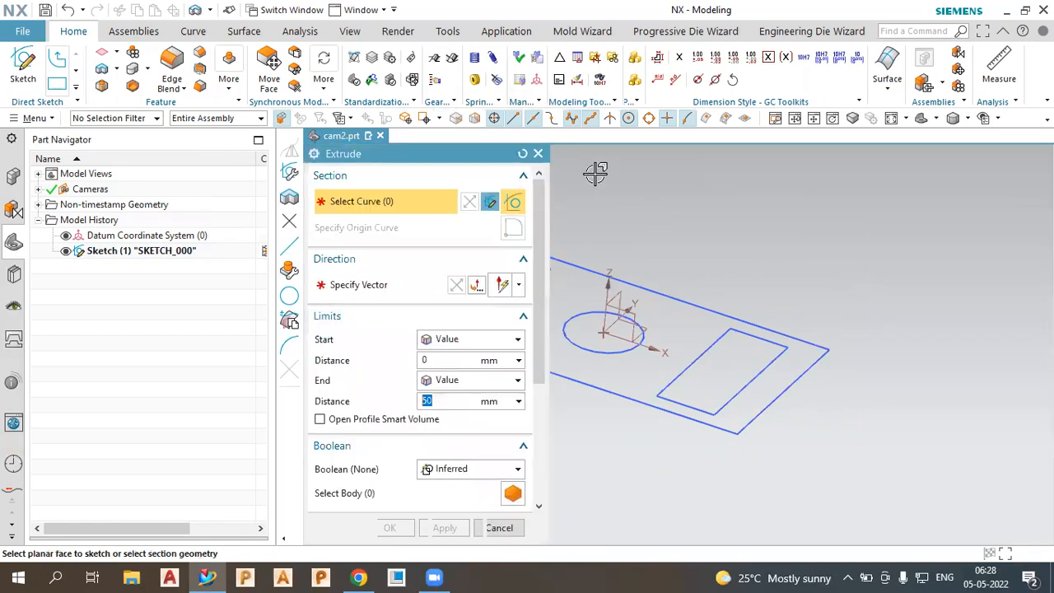
left_click(579, 127)
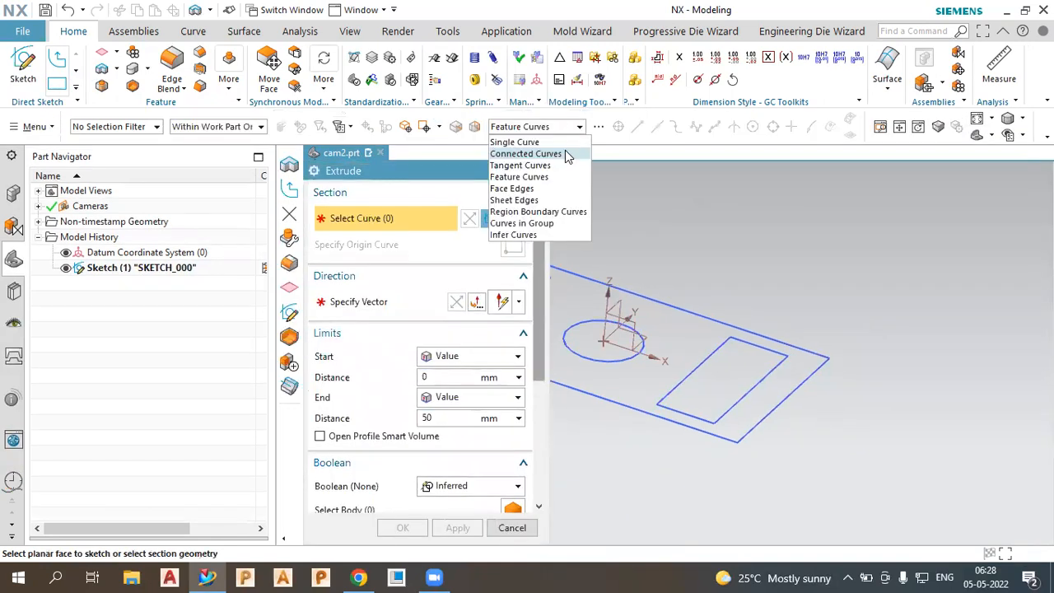
left_click(565, 154)
middle_click_drag(799, 274, 742, 288)
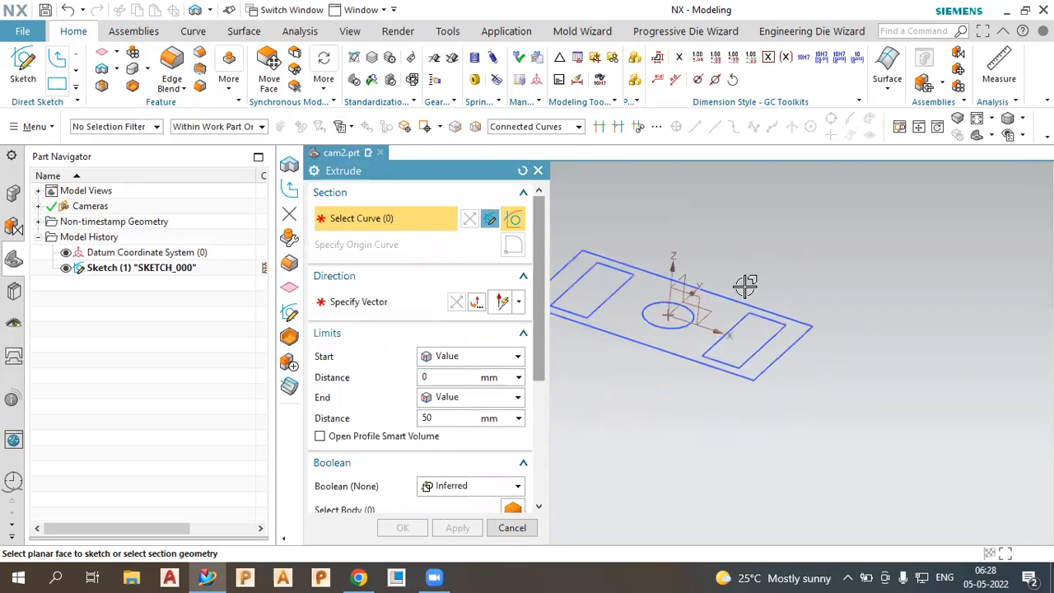
left_click(733, 301)
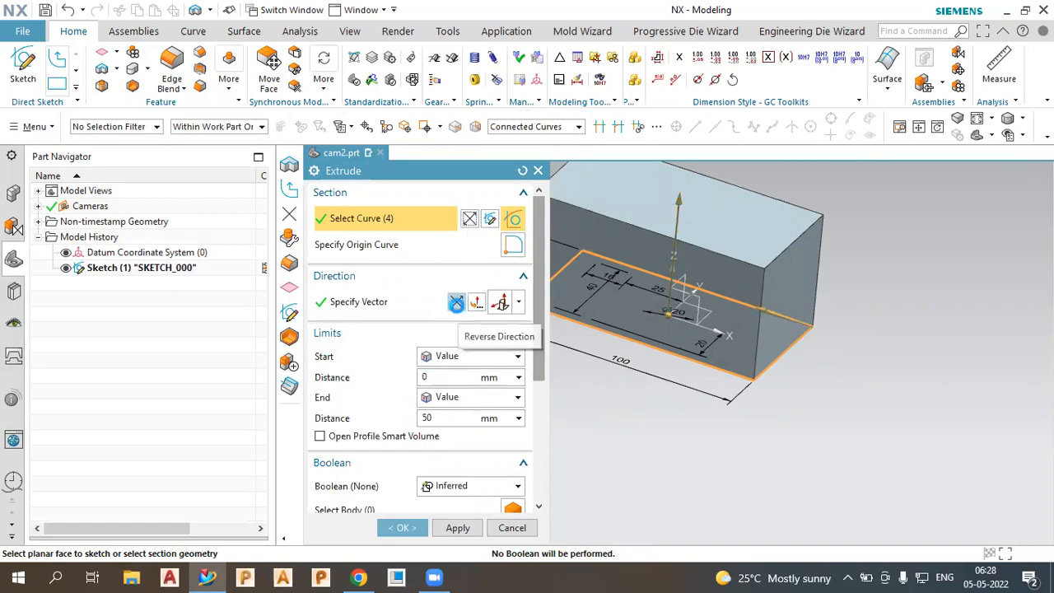
left_click(457, 306)
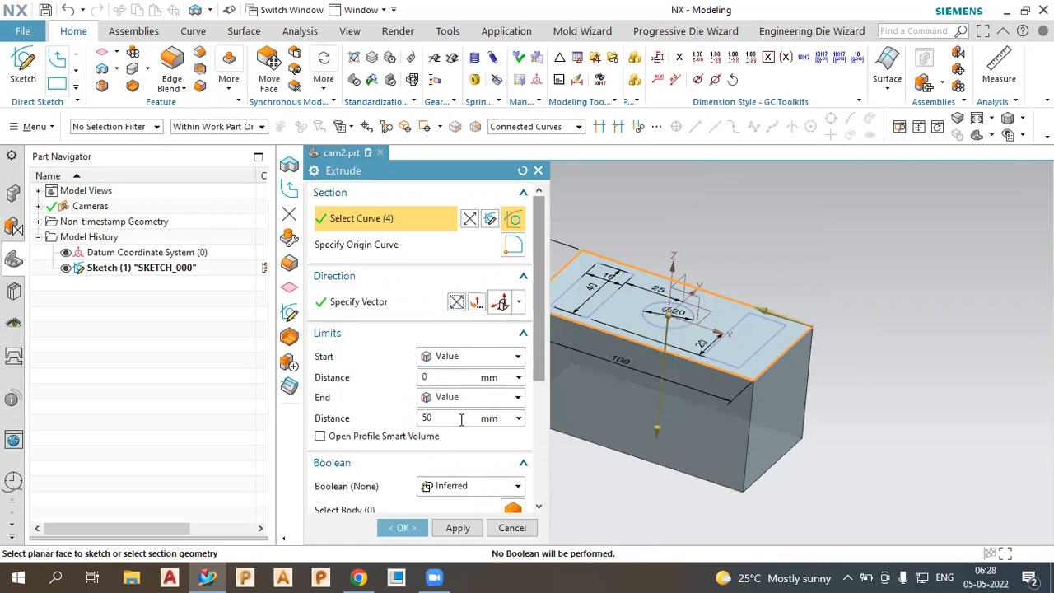
left_click(429, 419)
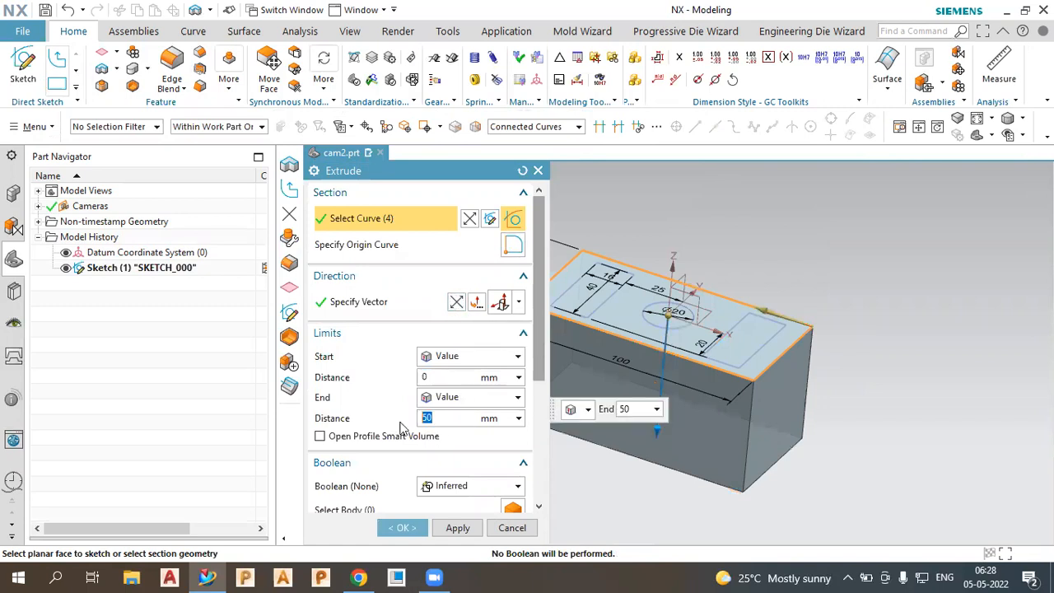
type("20")
key("Return")
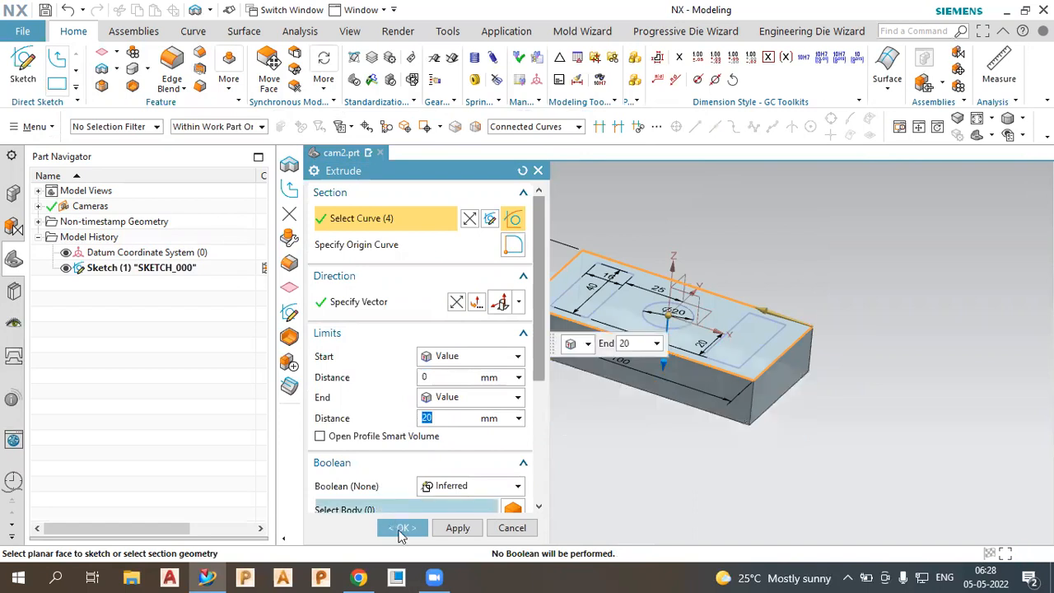
left_click(398, 528)
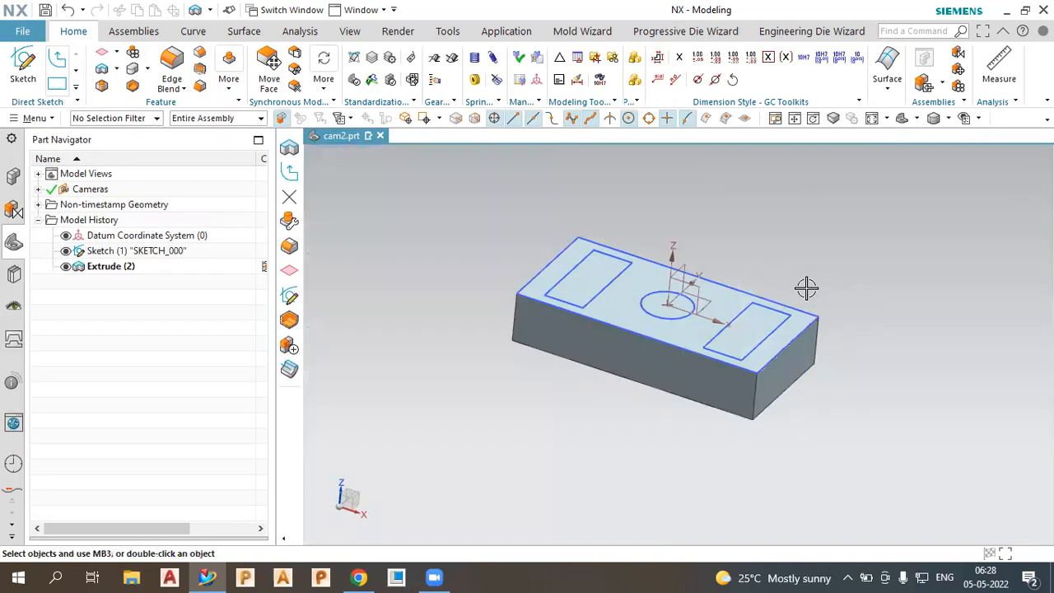
Extrude the inner rectangle on the positive X side 20 mm upward and unite it with the base block.
scroll(807, 263, "up", 2)
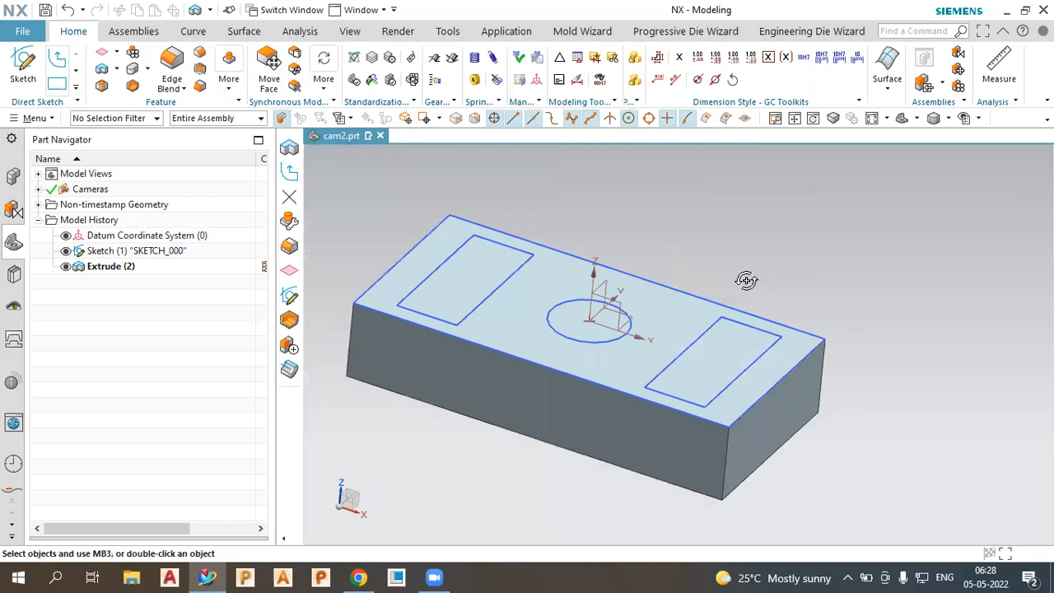
middle_click_drag(748, 281, 222, 34)
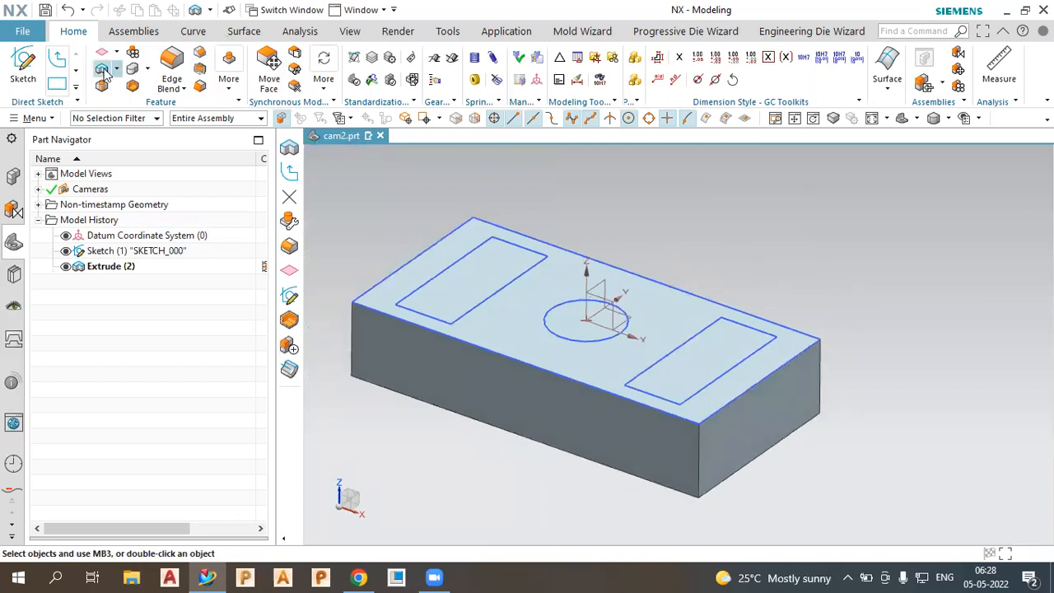
key("x")
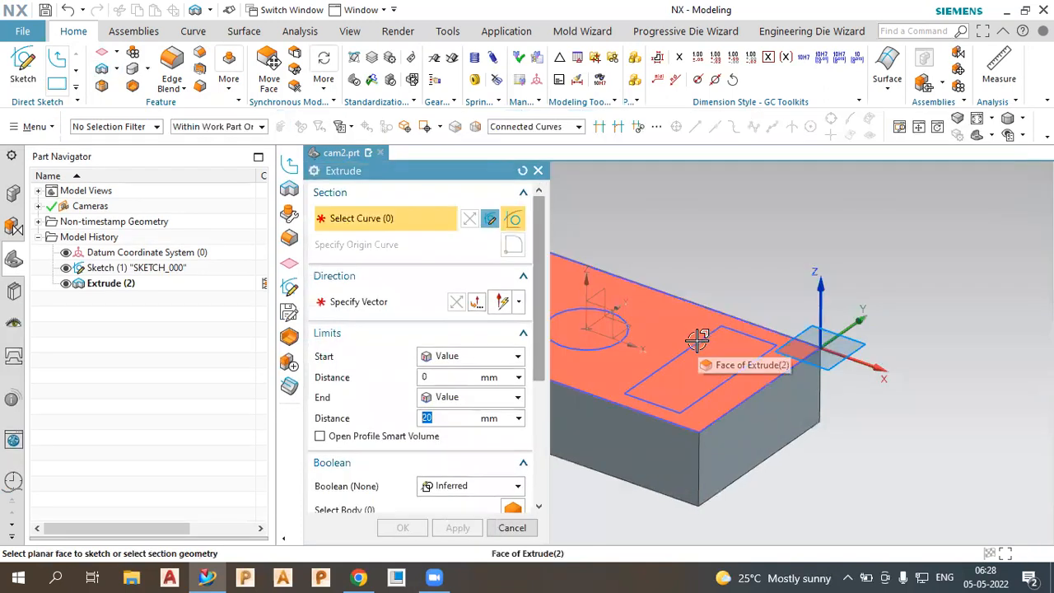
left_click(700, 337)
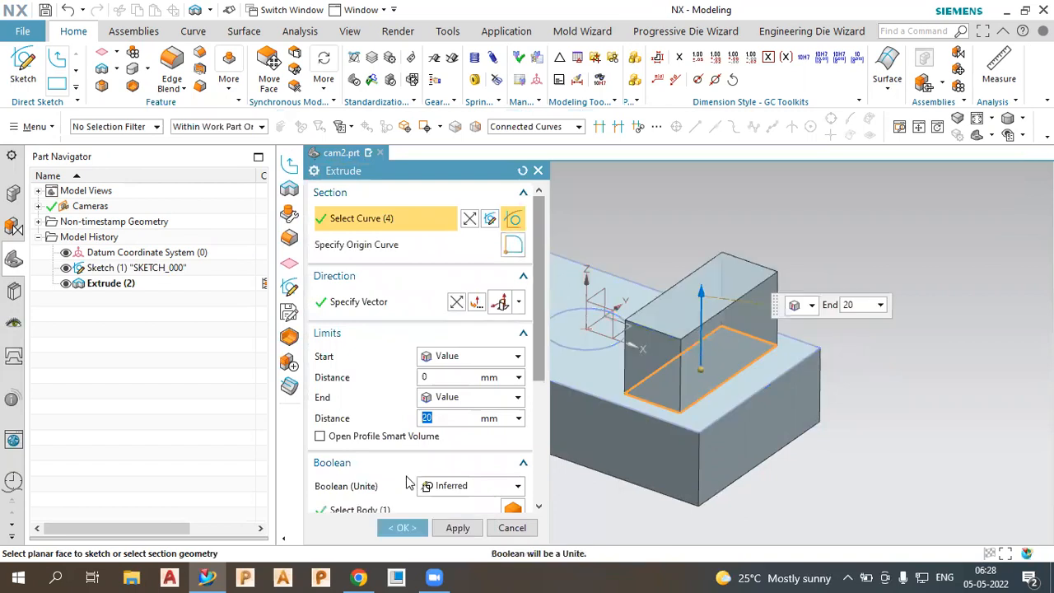
left_click(477, 485)
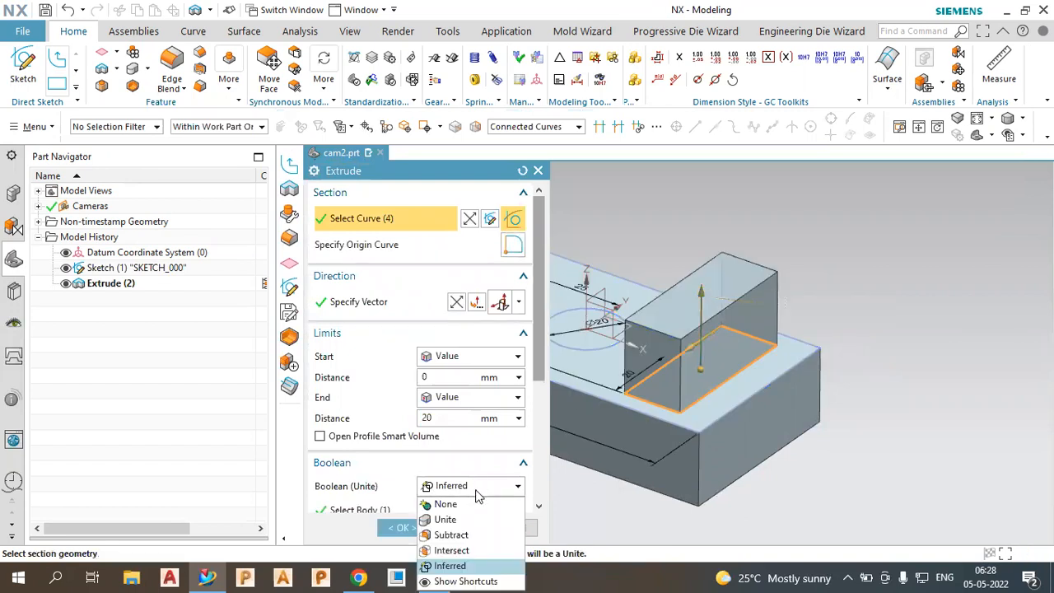
left_click(455, 519)
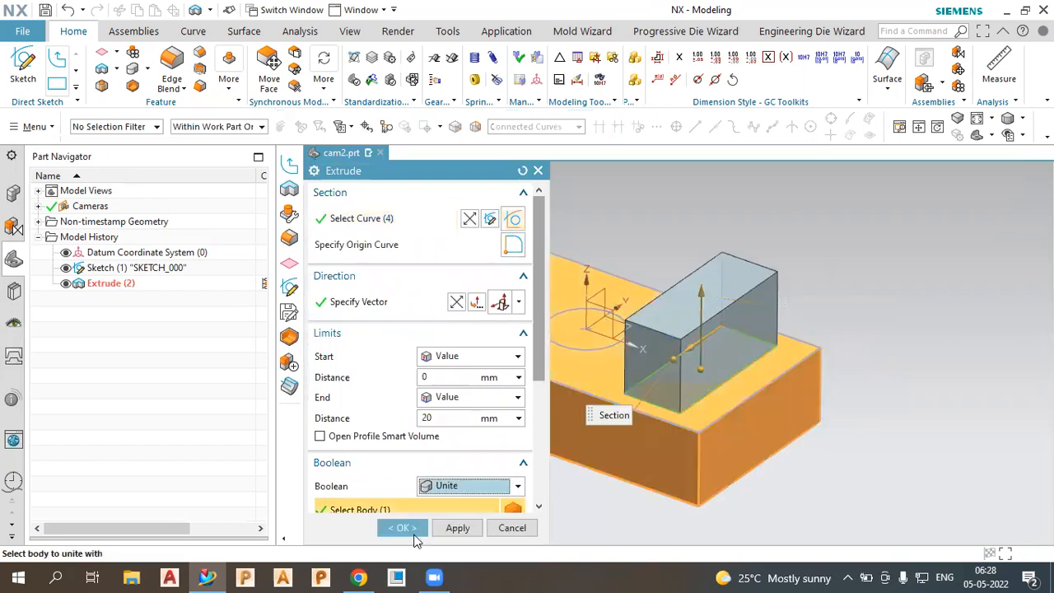
left_click(404, 530)
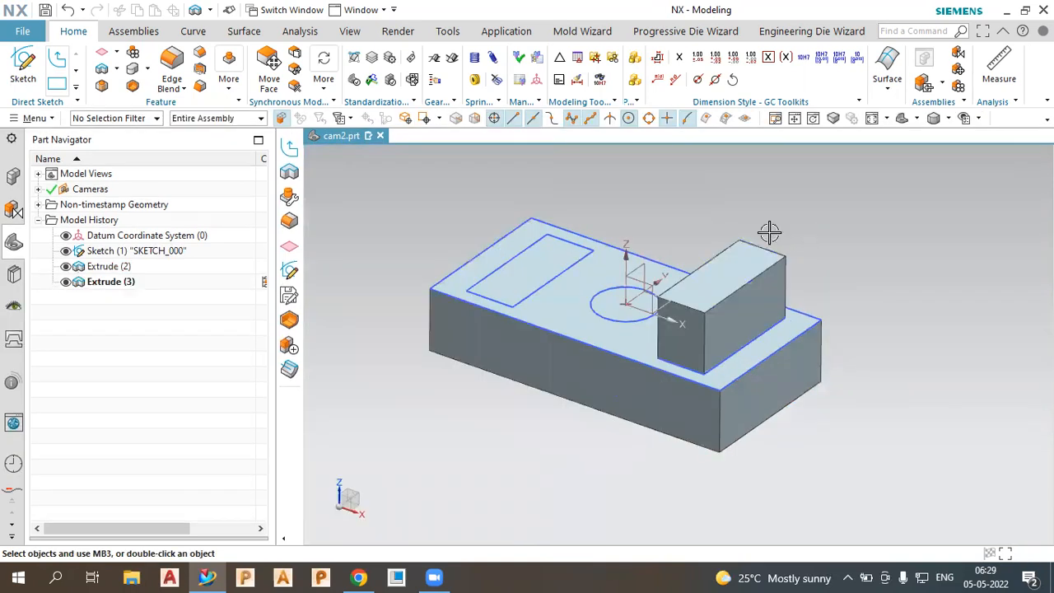
Extrude the mirrored inner rectangle on the negative X side 20 mm upward, united with the base body.
left_click(131, 65)
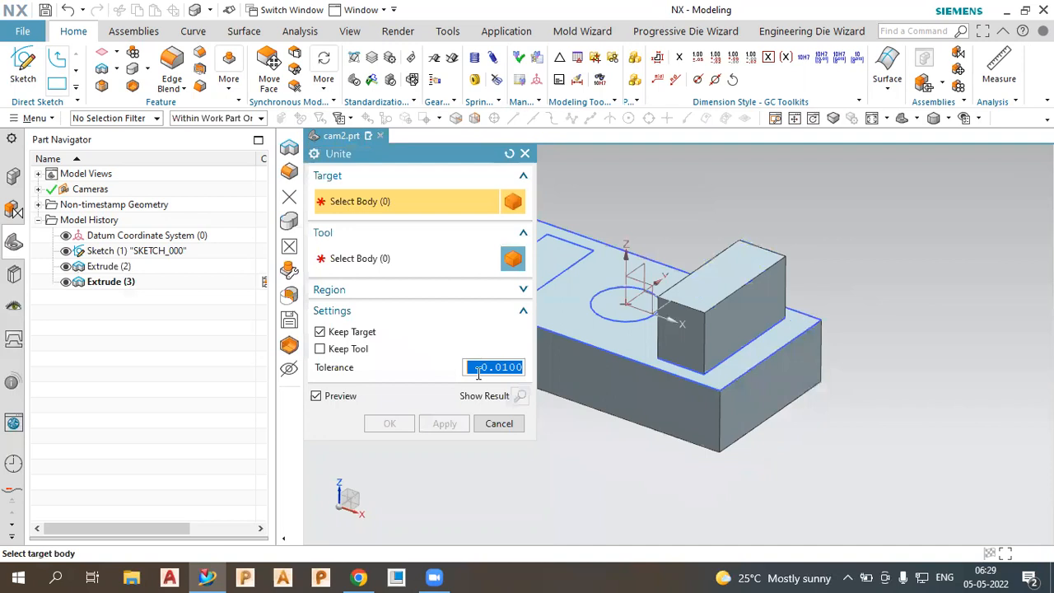
left_click(500, 423)
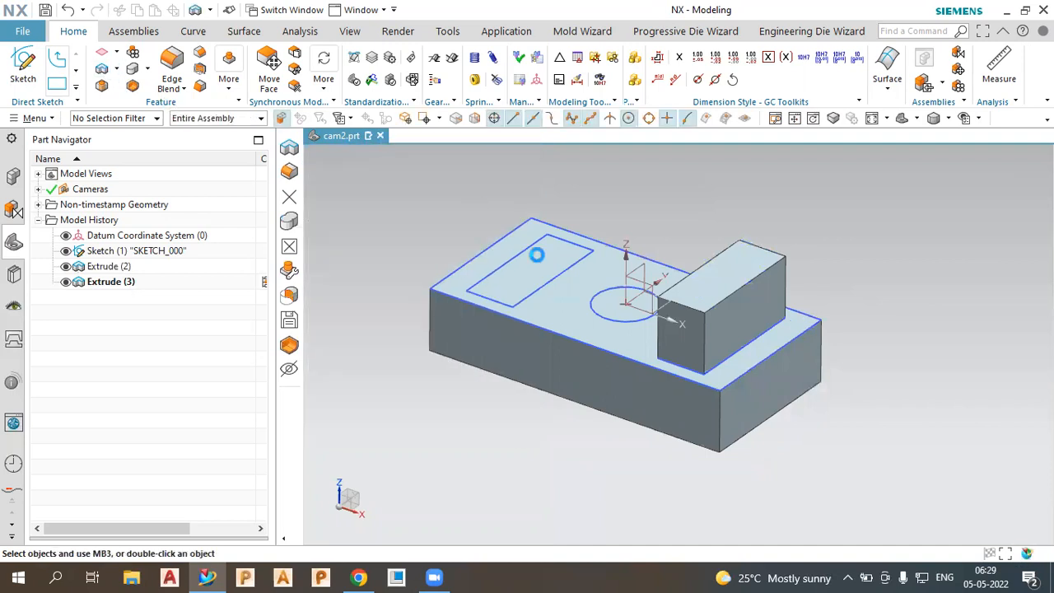
left_click(576, 277)
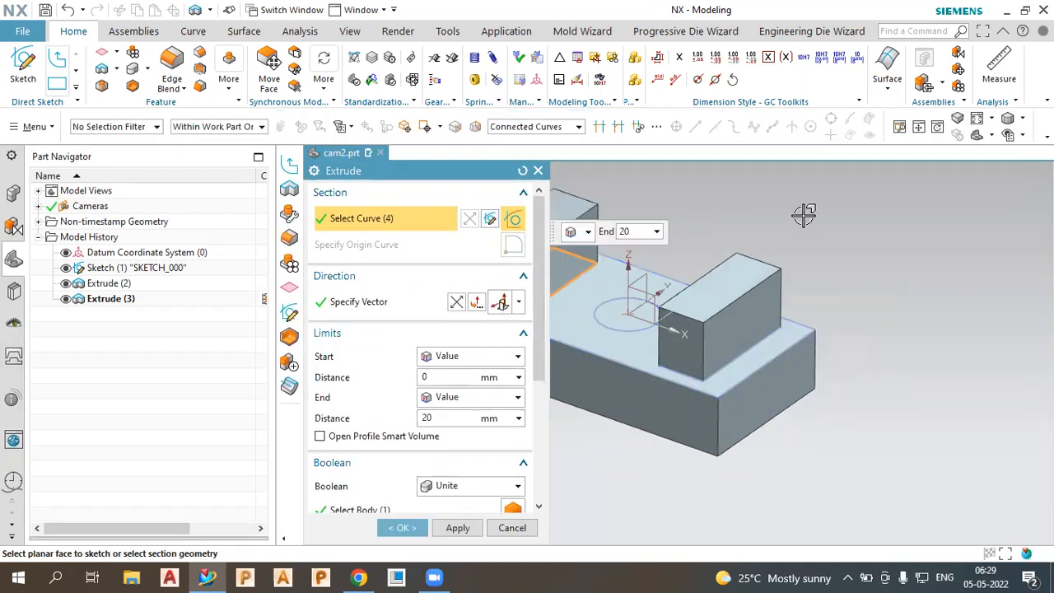
scroll(744, 219, "down", 2)
scroll(547, 304, "up", 1)
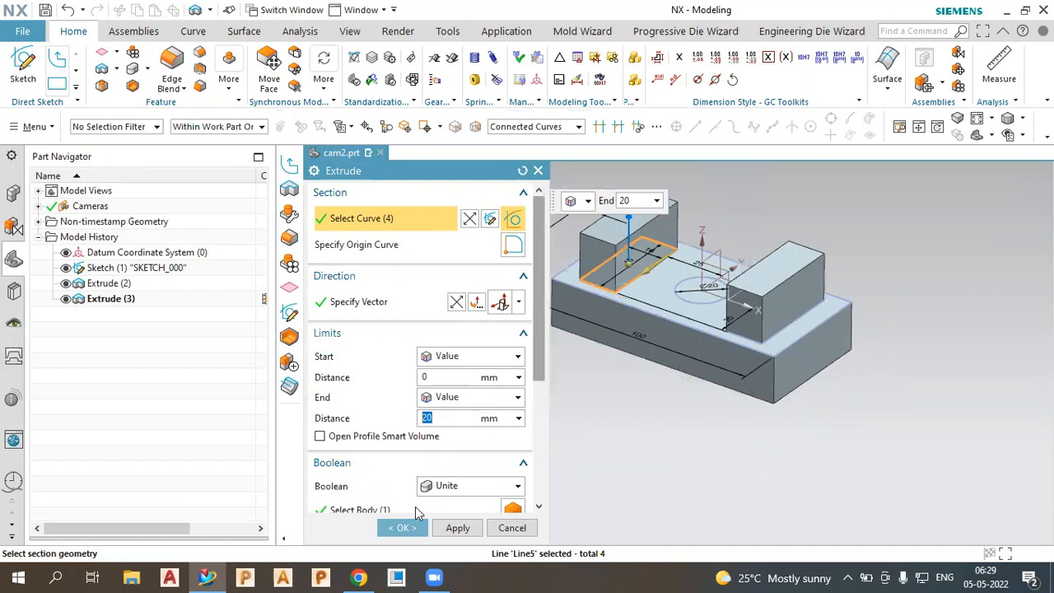
left_click(403, 529)
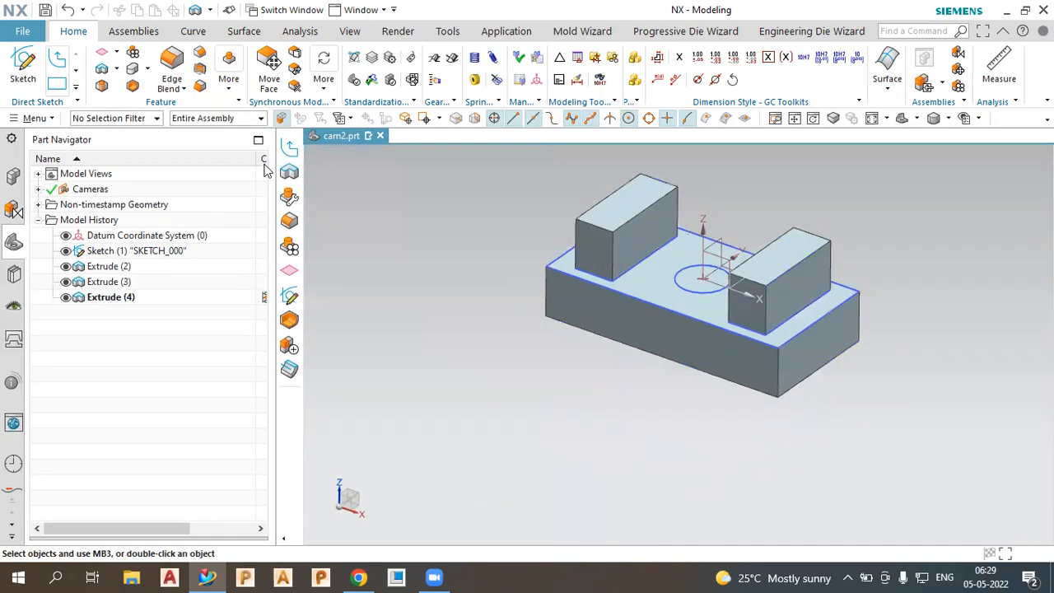
Cut the central hole by extruding the sketch circle 20 mm in the reversed direction with the Subtract boolean.
left_click(102, 70)
left_click(688, 294)
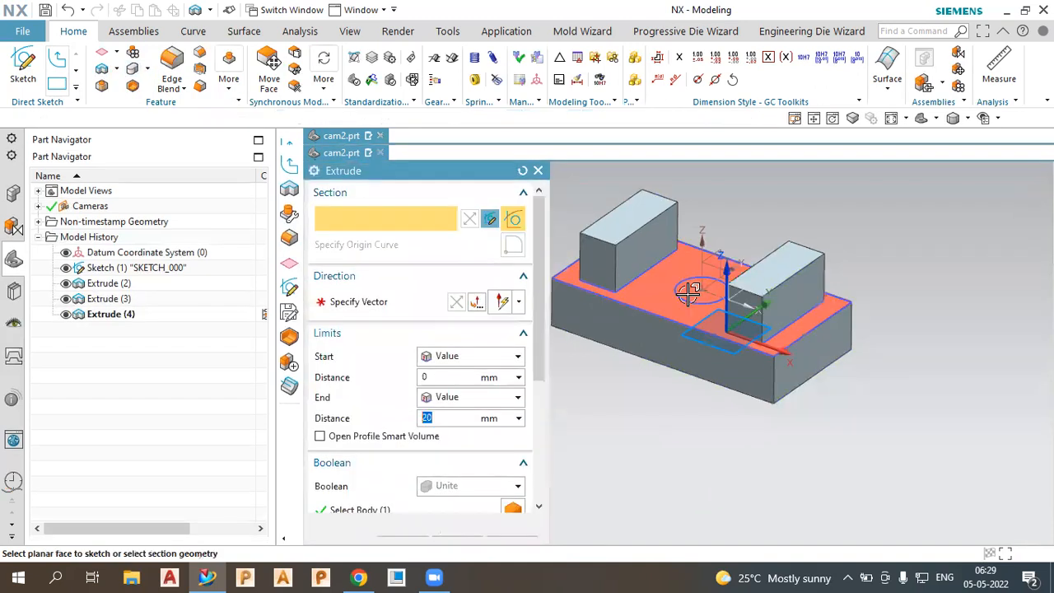
left_click(685, 305)
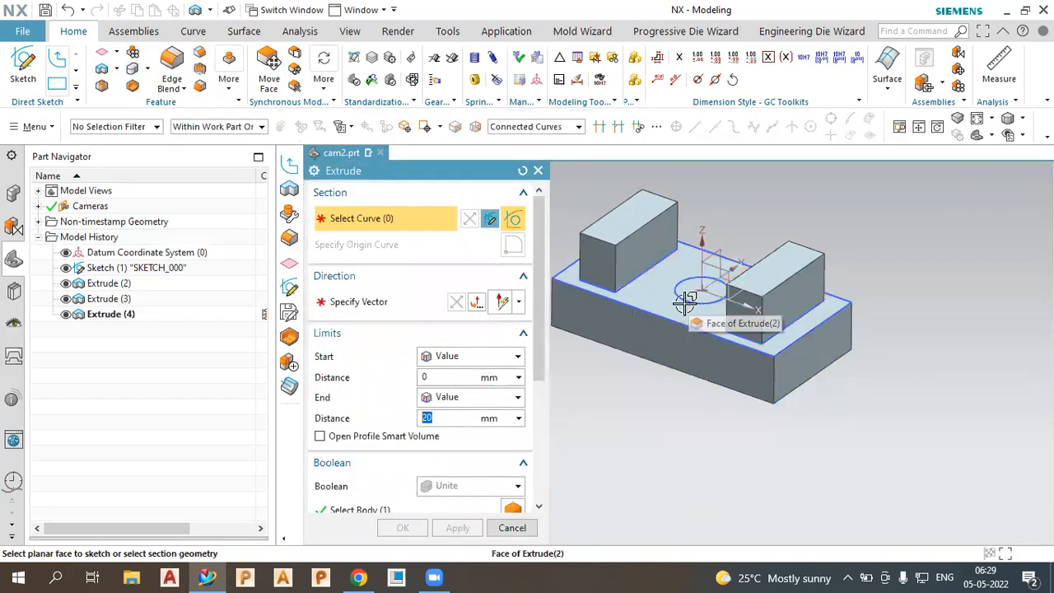
left_click(681, 299)
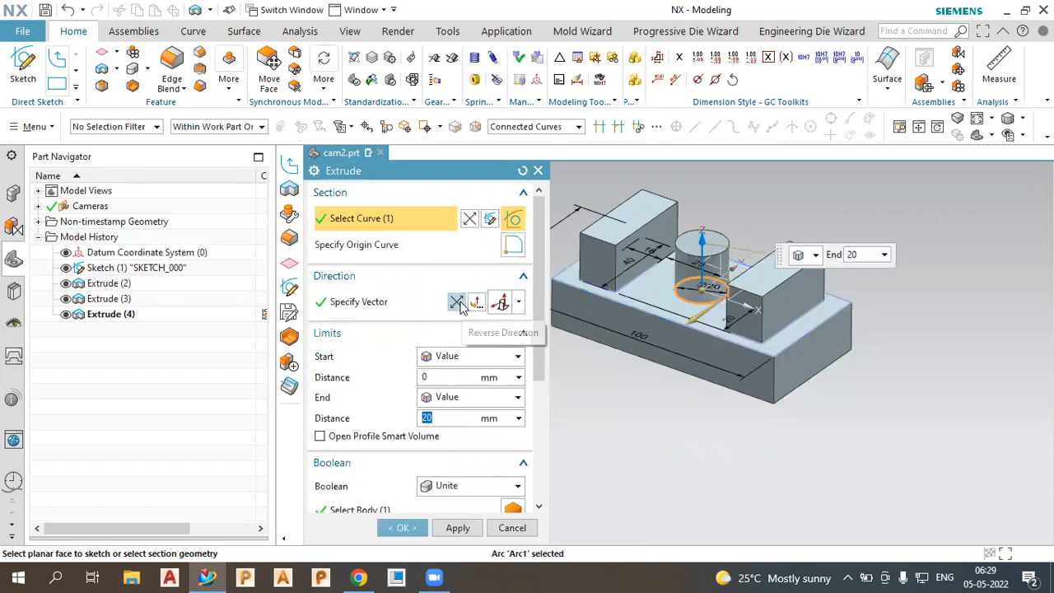
left_click(458, 303)
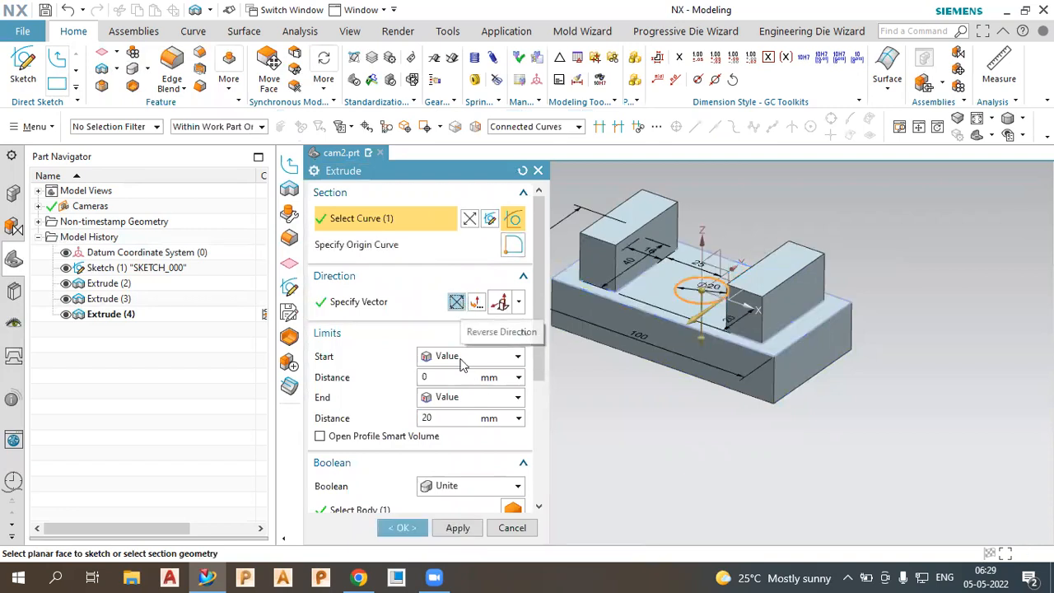
left_click(468, 486)
left_click(467, 535)
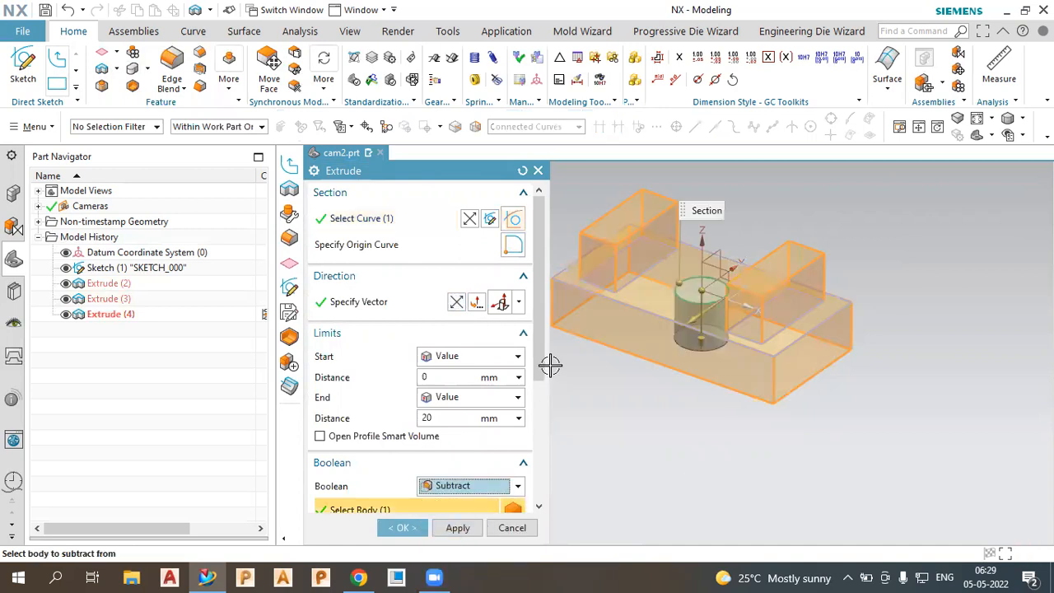
scroll(535, 423, "down", 3)
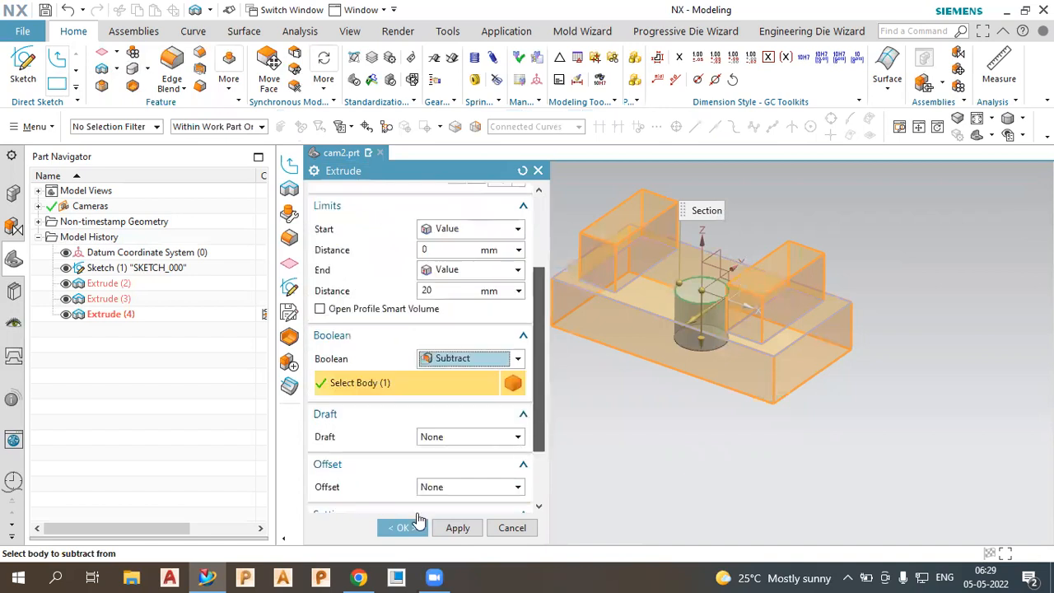
left_click(406, 528)
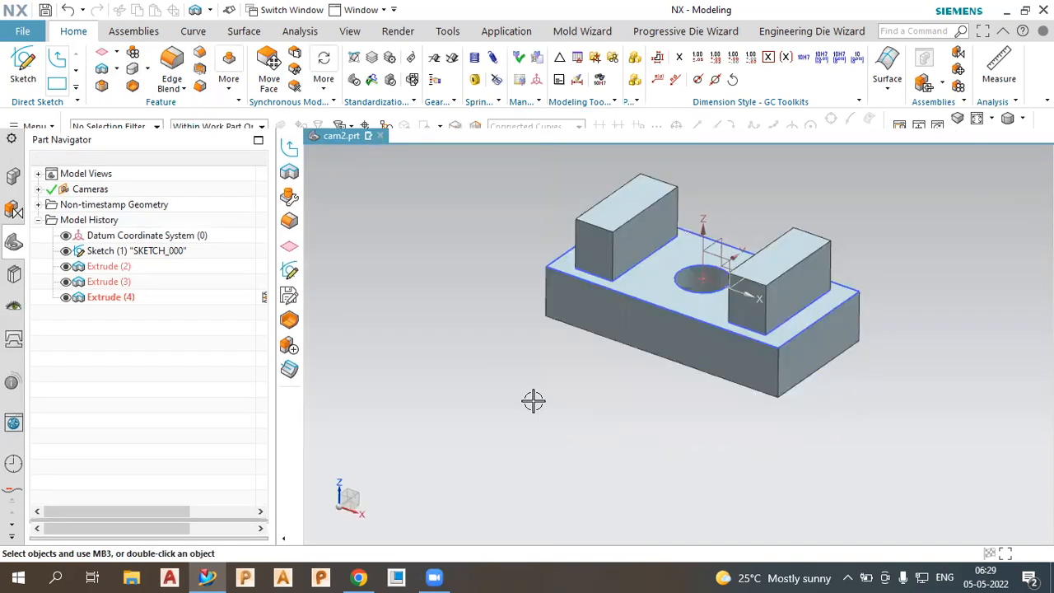
Round the four vertical corner edges of the base block with a 10 mm edge blend.
middle_click_drag(545, 461, 670, 210)
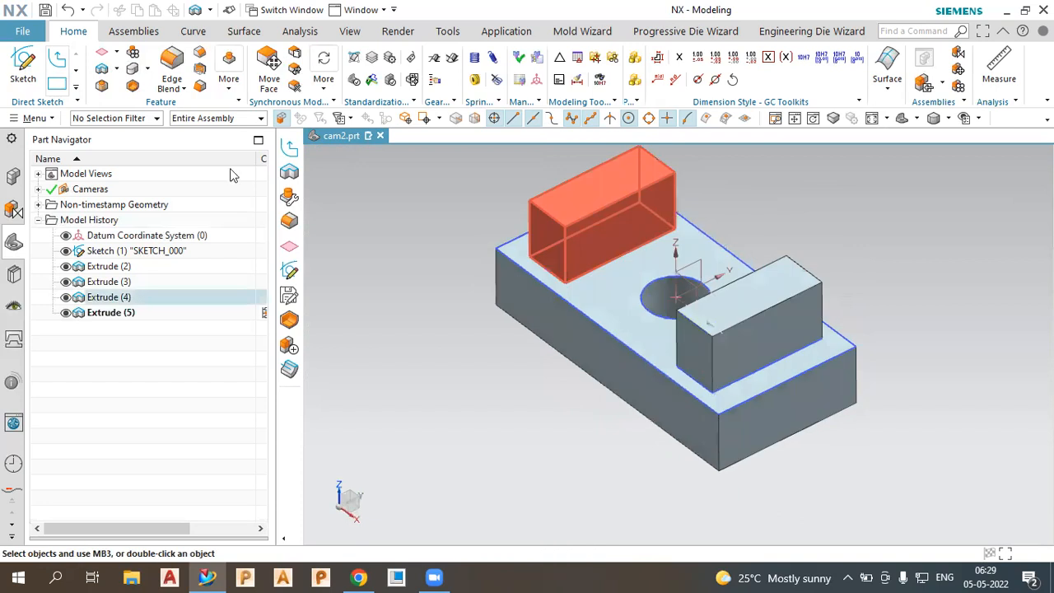
left_click(168, 58)
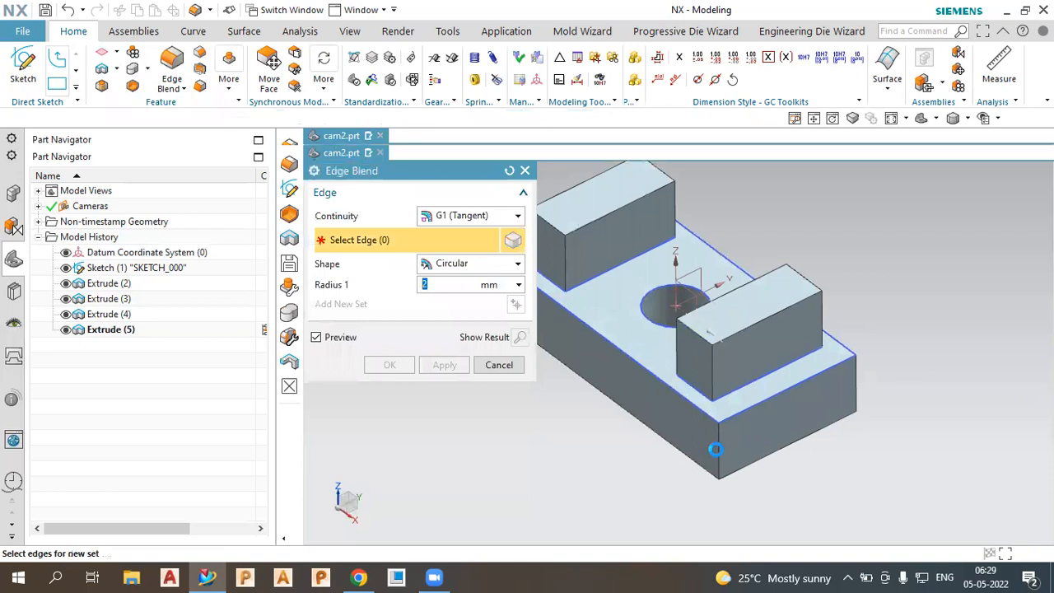
left_click(720, 451)
scroll(601, 445, "down", 2)
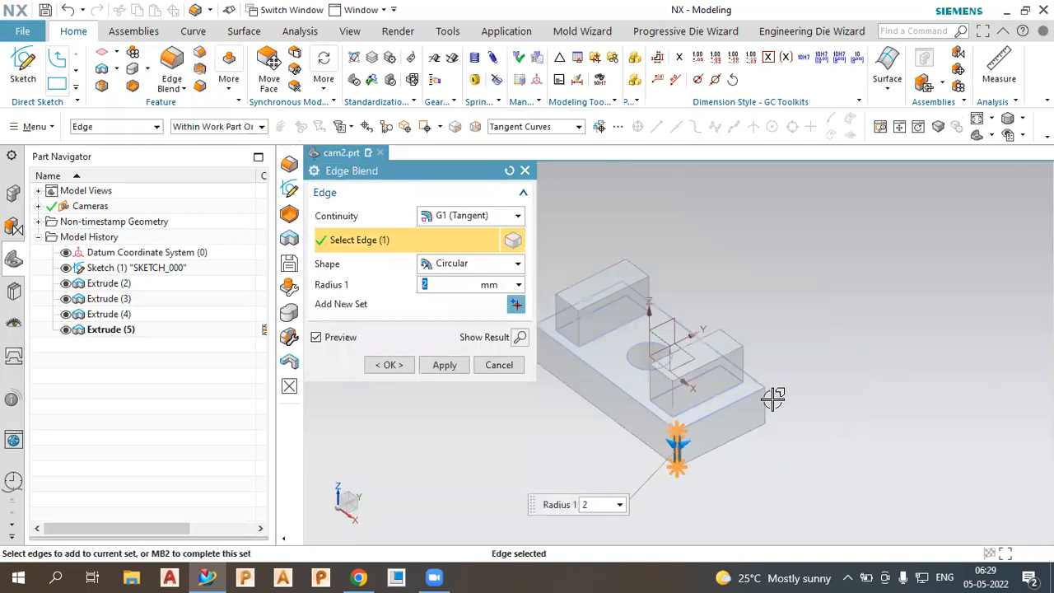
left_click(769, 400)
middle_click_drag(772, 299, 596, 341)
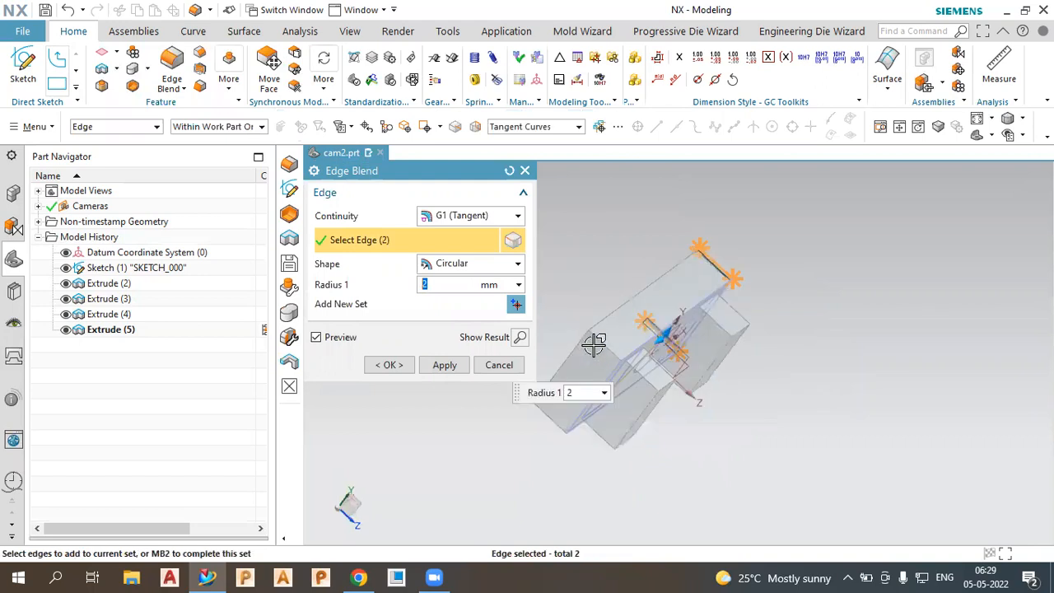
left_click(548, 420)
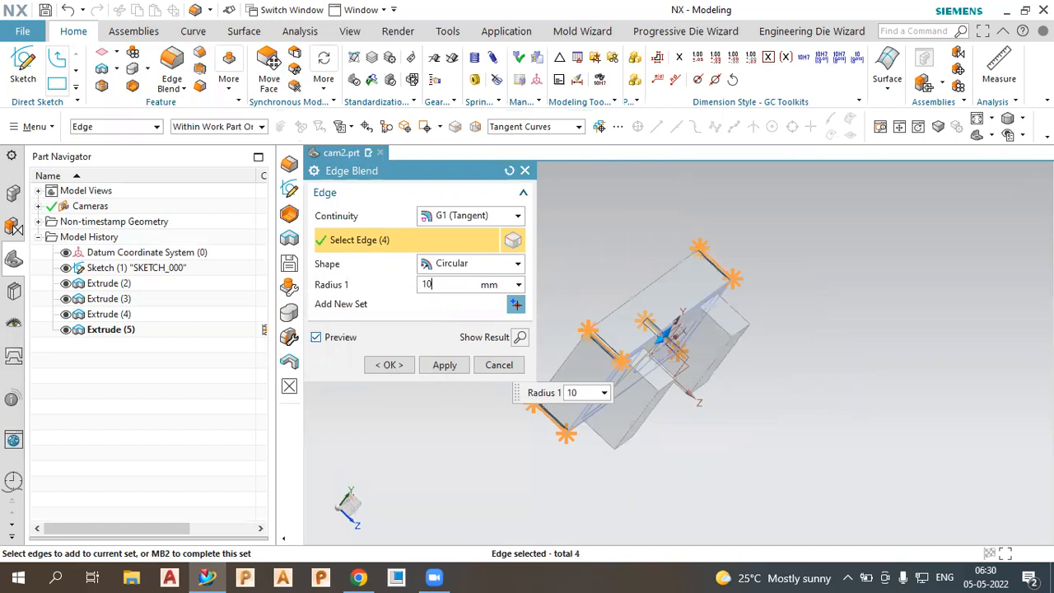
left_click(388, 367)
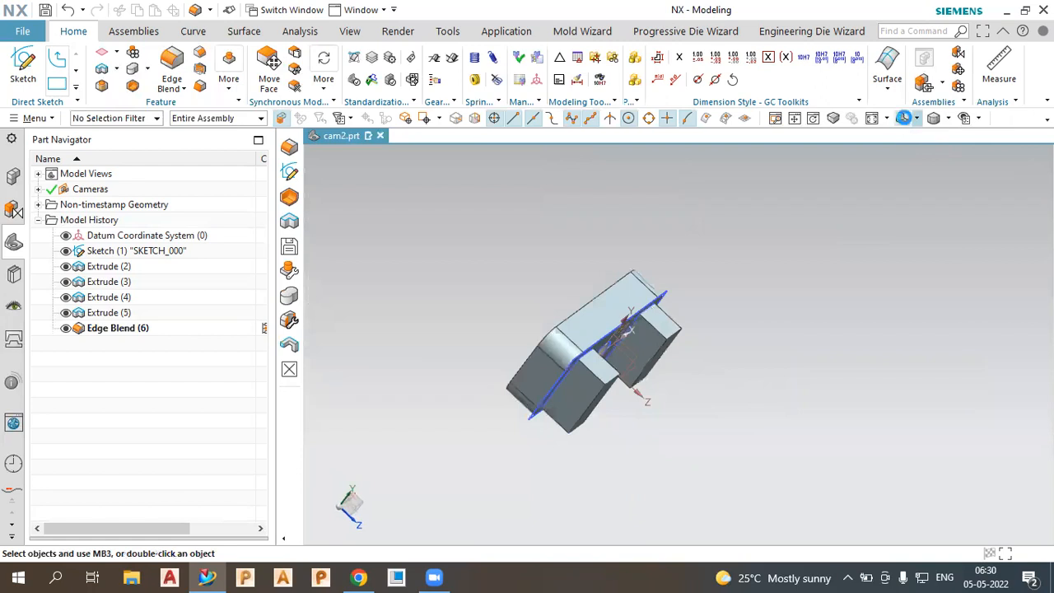
Examine the blended part in the top and right views, and return to a pictorial view.
left_click(904, 117)
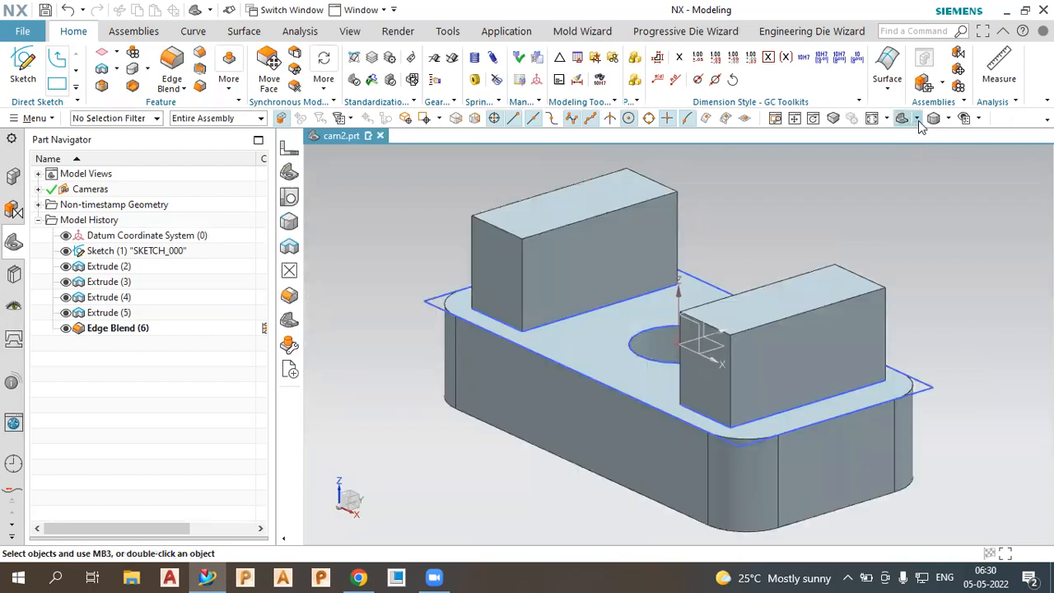
left_click(917, 118)
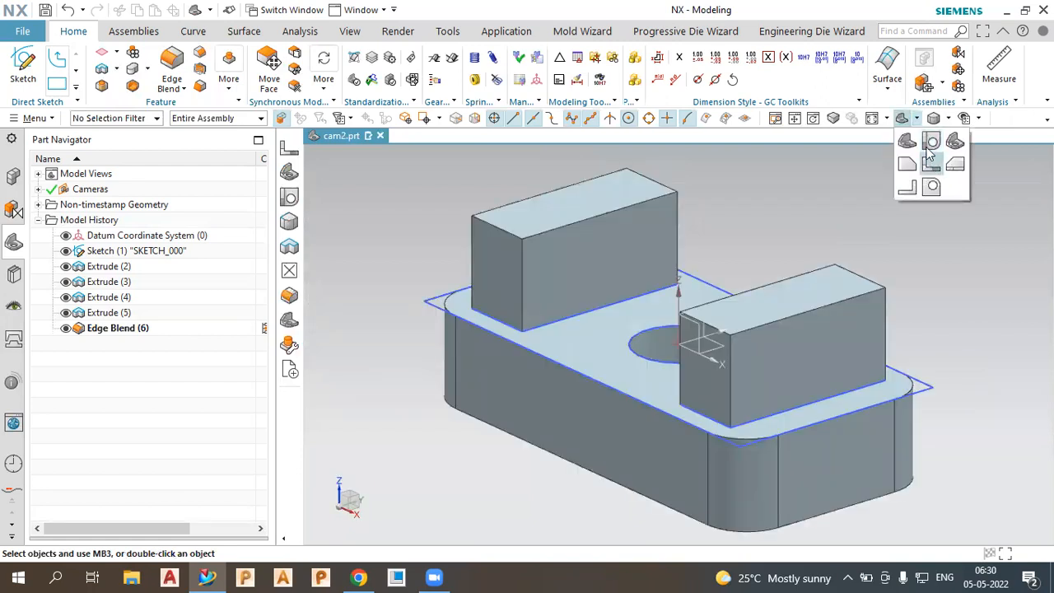
left_click(923, 142)
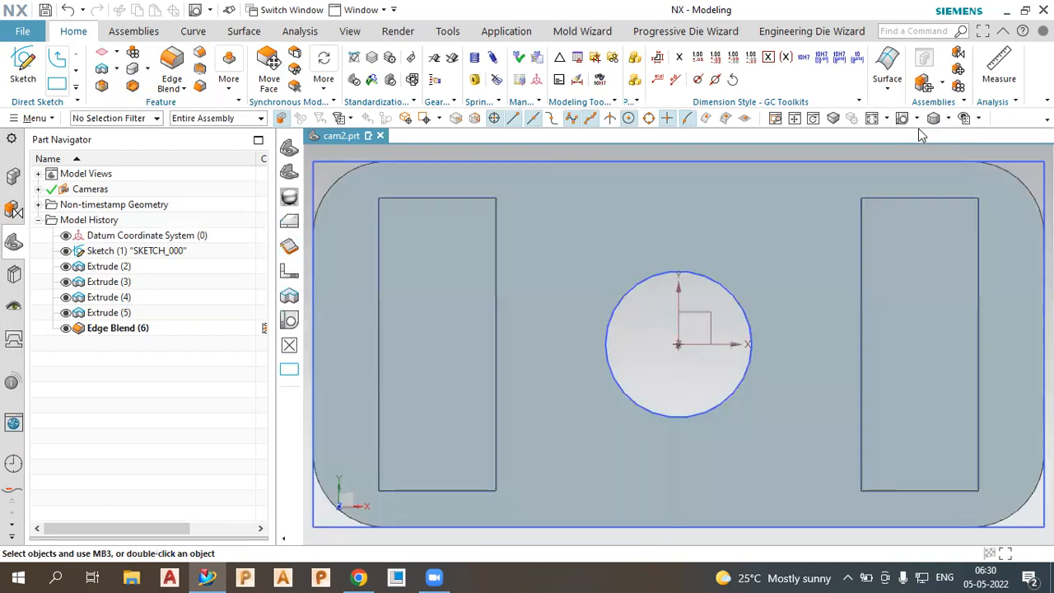
left_click(941, 164)
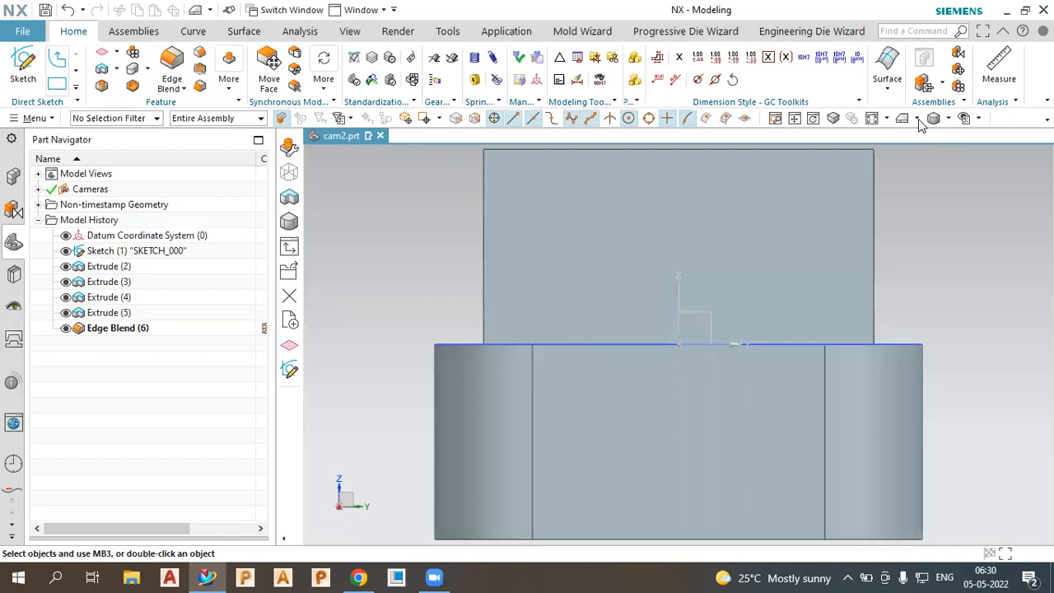
left_click(918, 118)
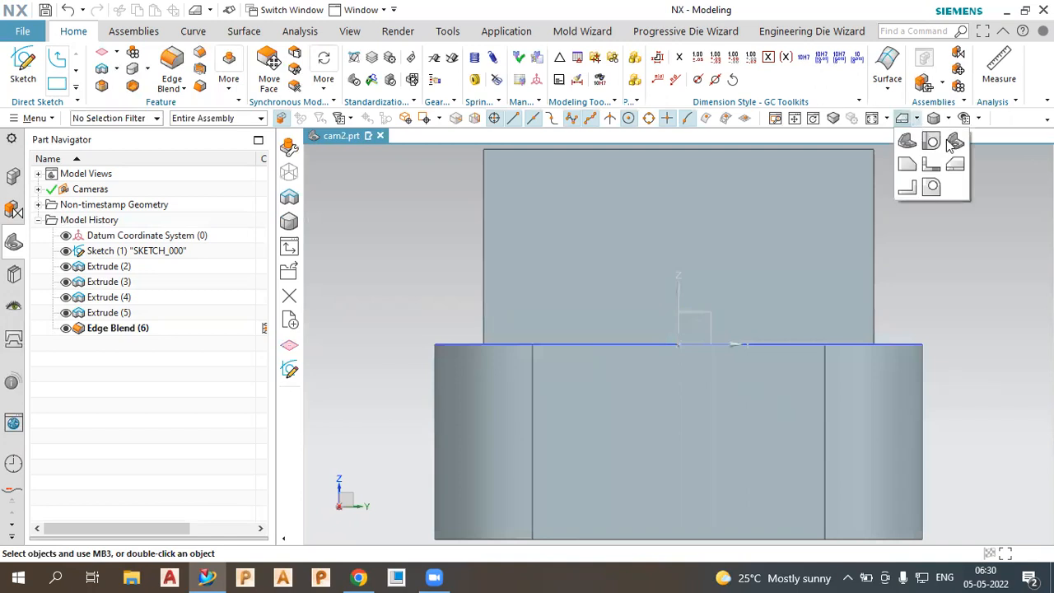
left_click(954, 144)
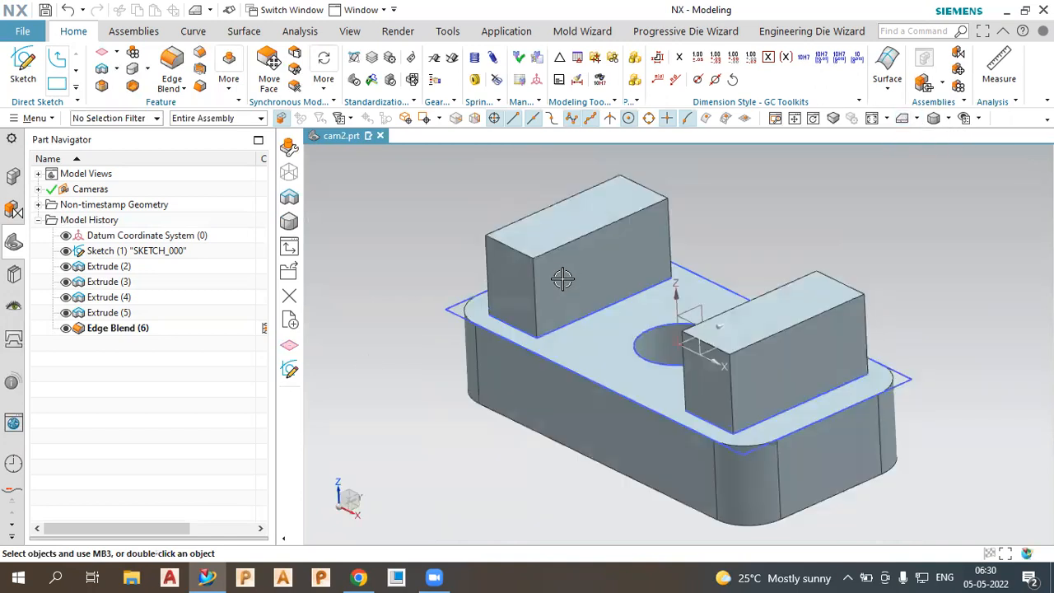
Hide the sketch that the base block, raised blocks and hole were extruded from.
left_click(398, 379)
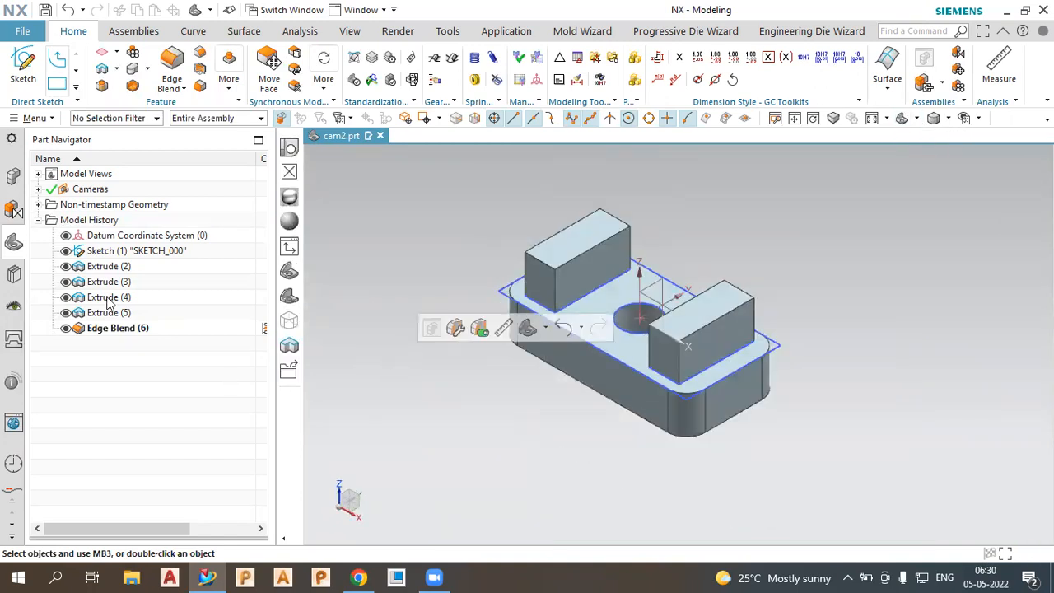
left_click(66, 251)
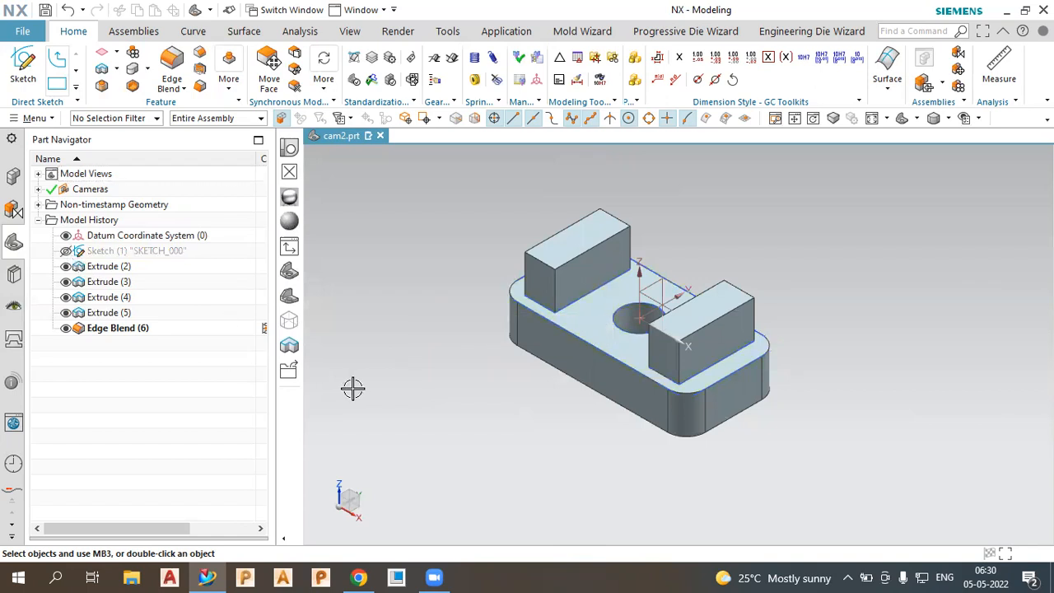
left_click(352, 388)
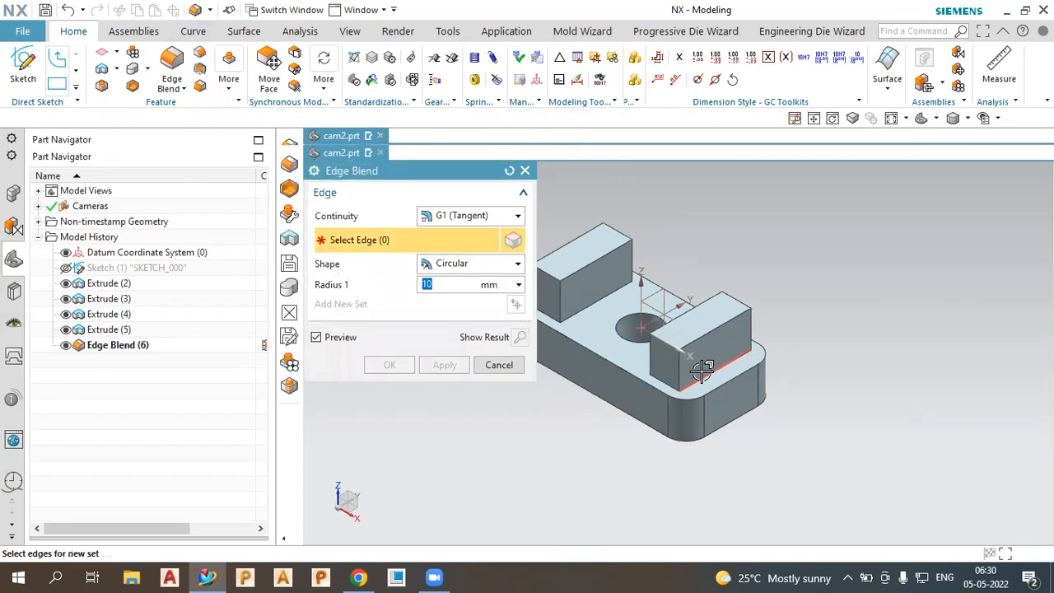
Select the four edges where one raised block meets the base for an edge blend with a 2 mm radius.
left_click(673, 369)
left_click(668, 326)
middle_click_drag(715, 383, 685, 360)
left_click(699, 289)
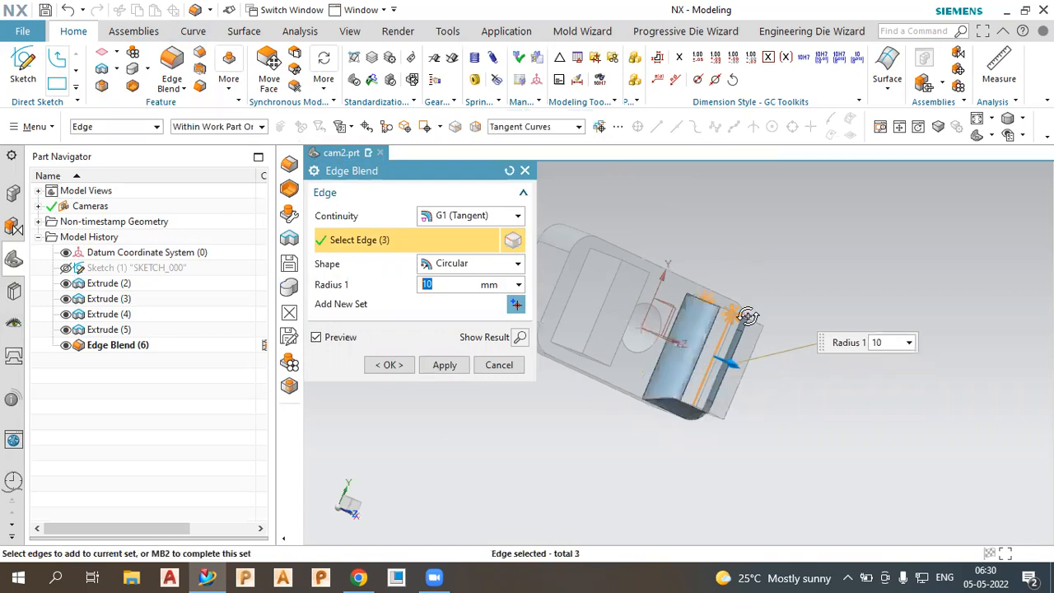
middle_click_drag(728, 303, 726, 287)
left_click(727, 265)
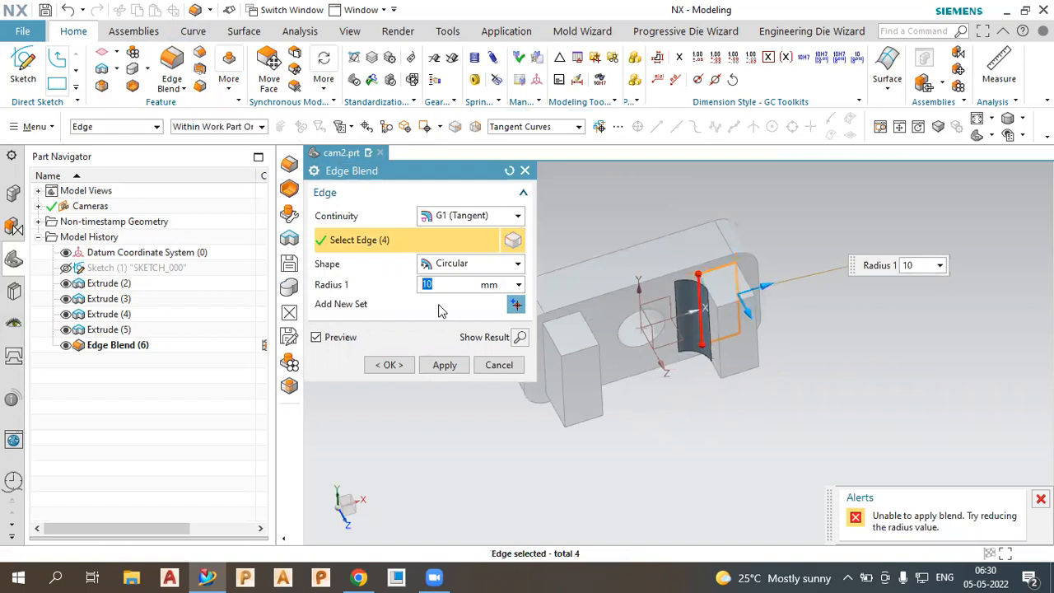
type("2")
key("Return")
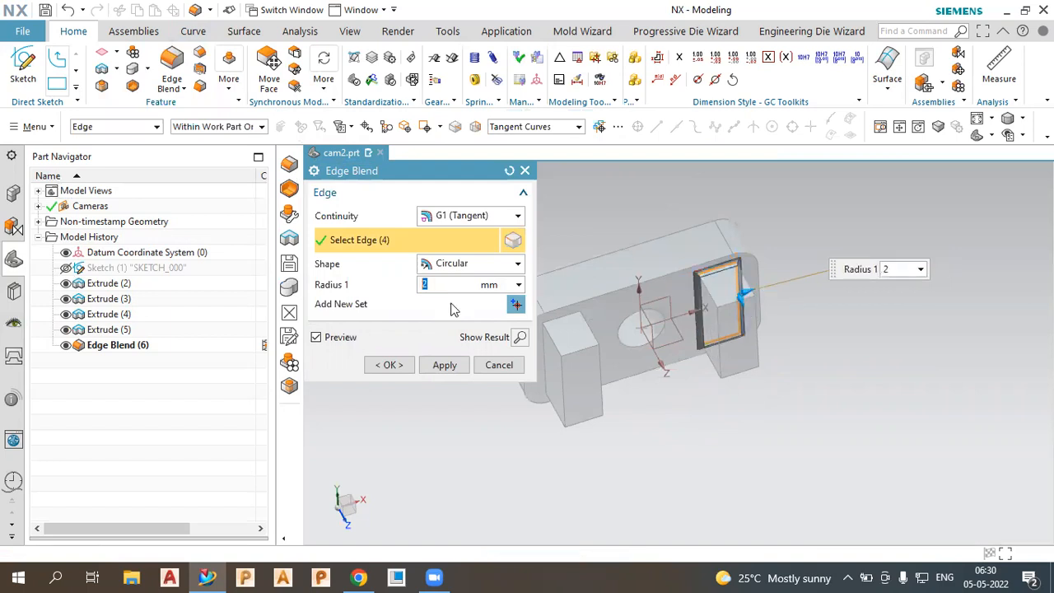
Add the four bottom edges of the other raised block to the 2 mm edge blend and create it.
left_click(552, 346)
middle_click_drag(626, 348, 613, 399)
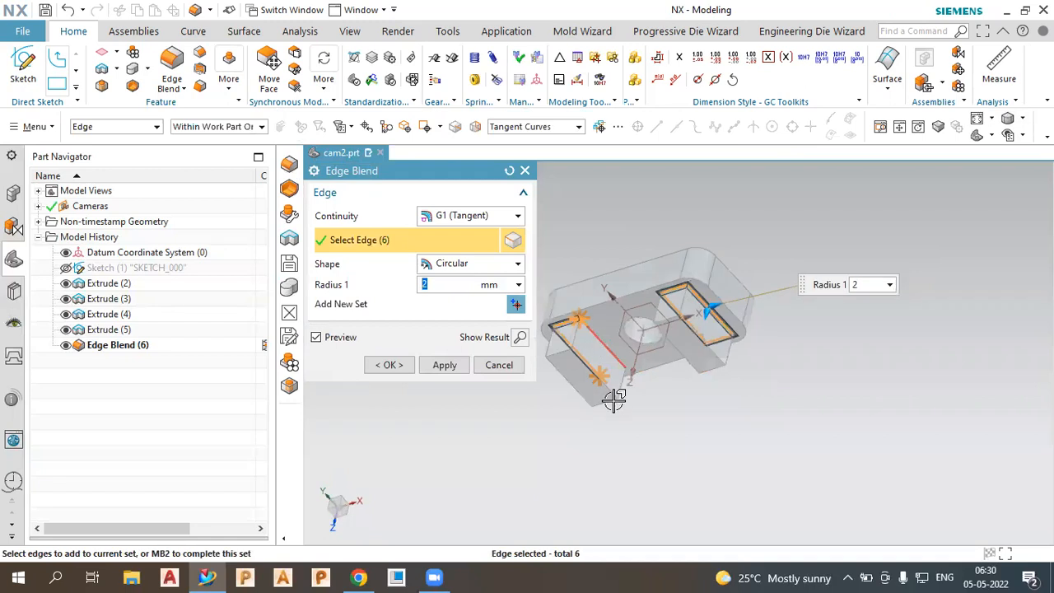
left_click(611, 353)
middle_click_drag(612, 353, 612, 322)
middle_click_drag(627, 378, 633, 372)
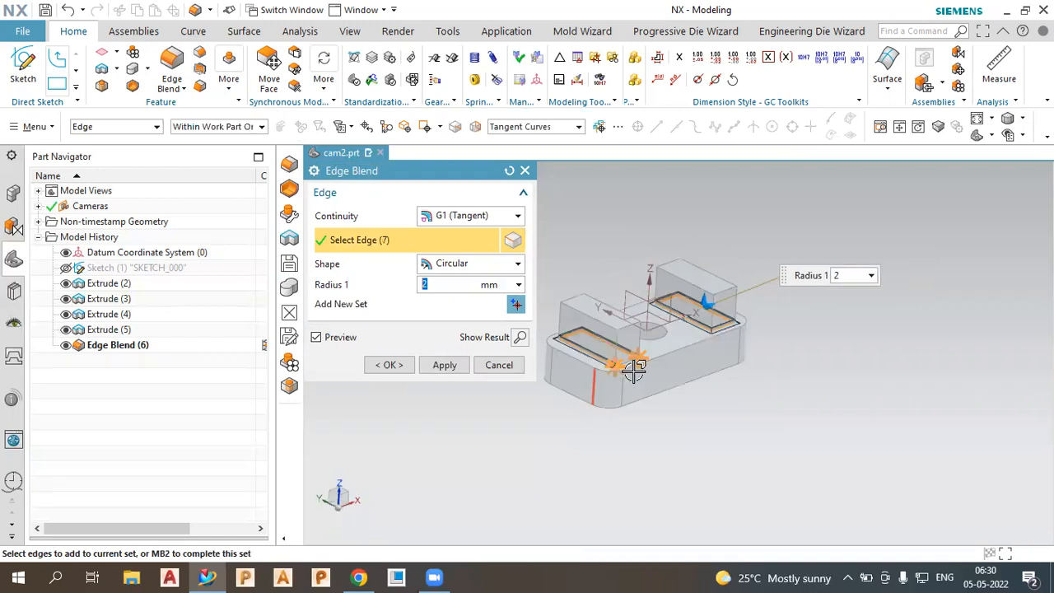
scroll(623, 330, "down", 3)
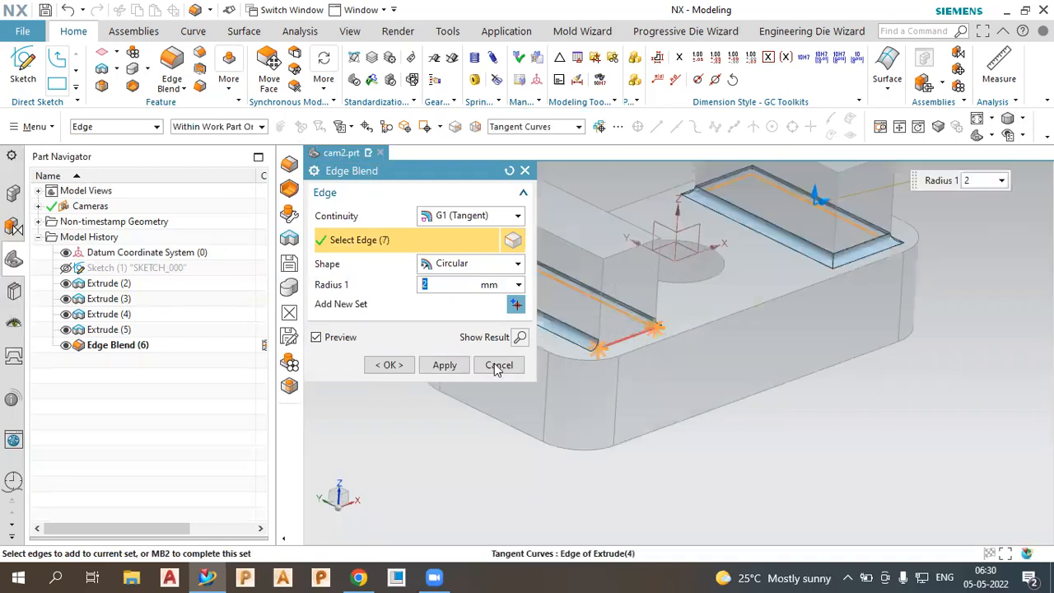
left_click(399, 367)
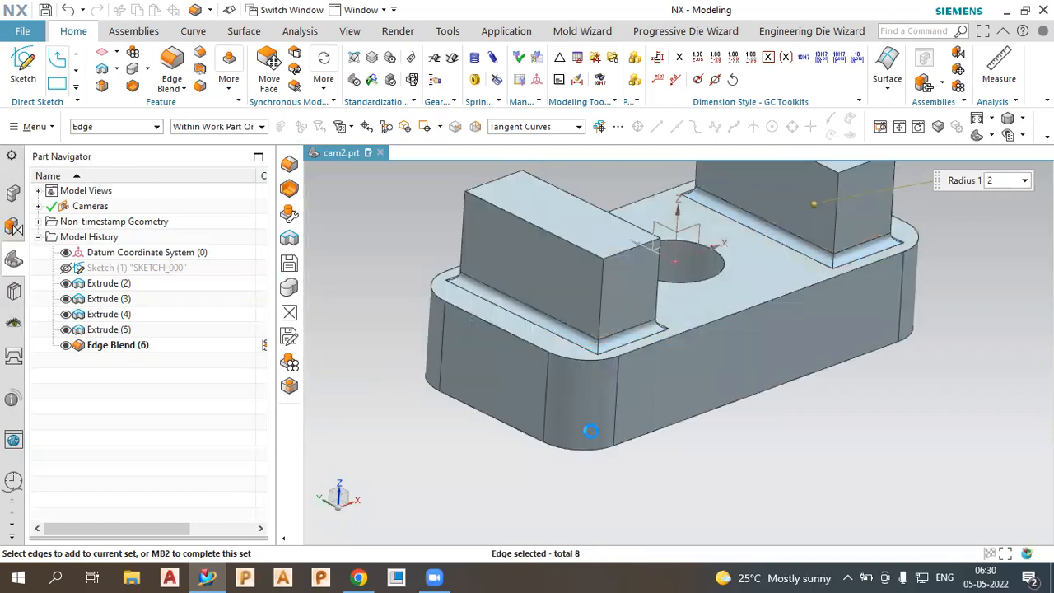
Start a chamfer on the top edge of the central hole with a first distance of 5 mm.
middle_click_drag(691, 417, 685, 405)
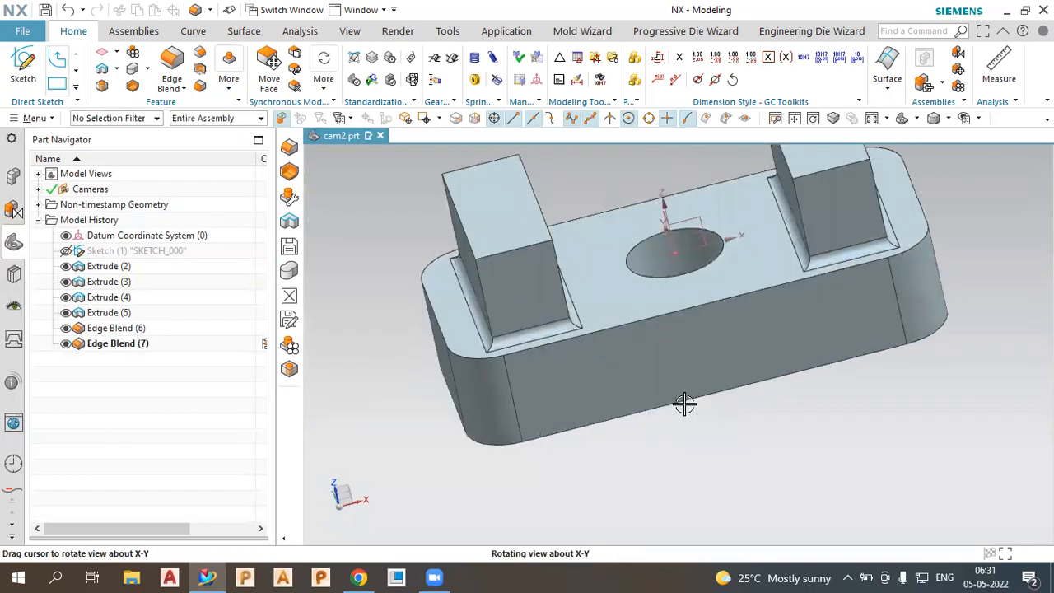
left_click(202, 65)
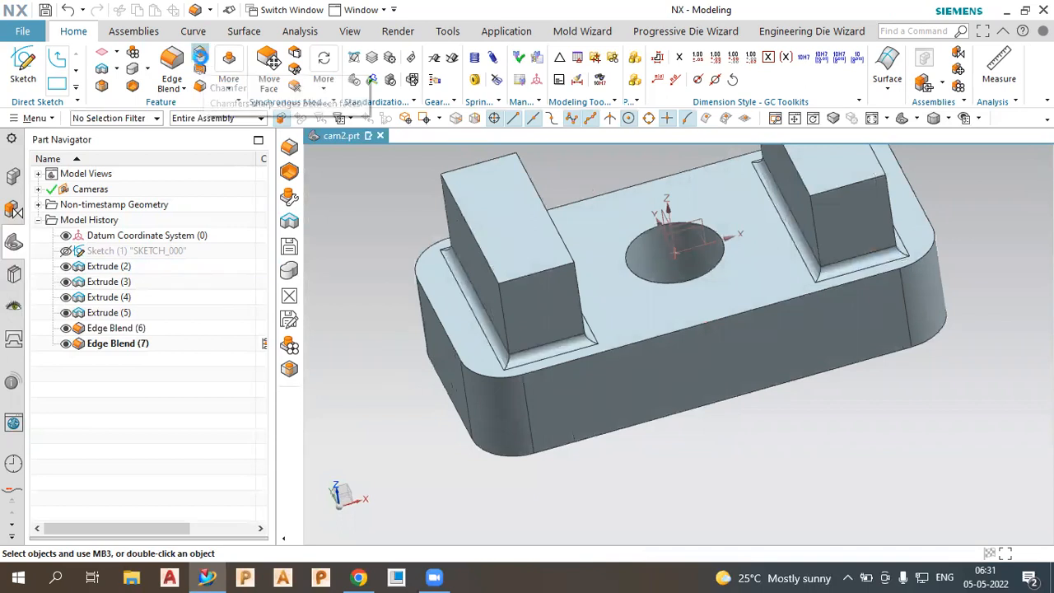
left_click(626, 258)
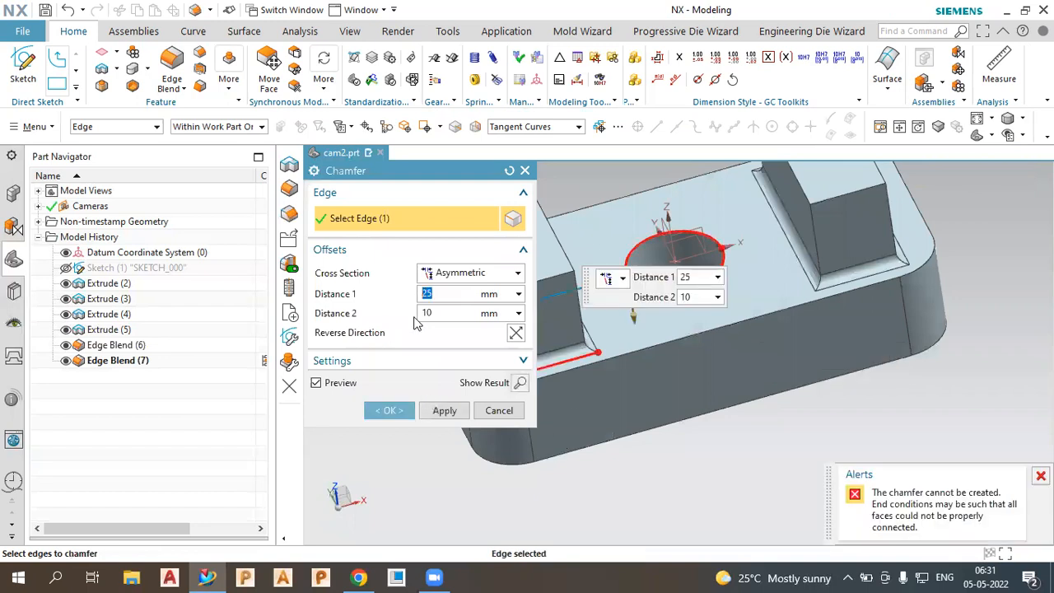
type("5")
key("Return")
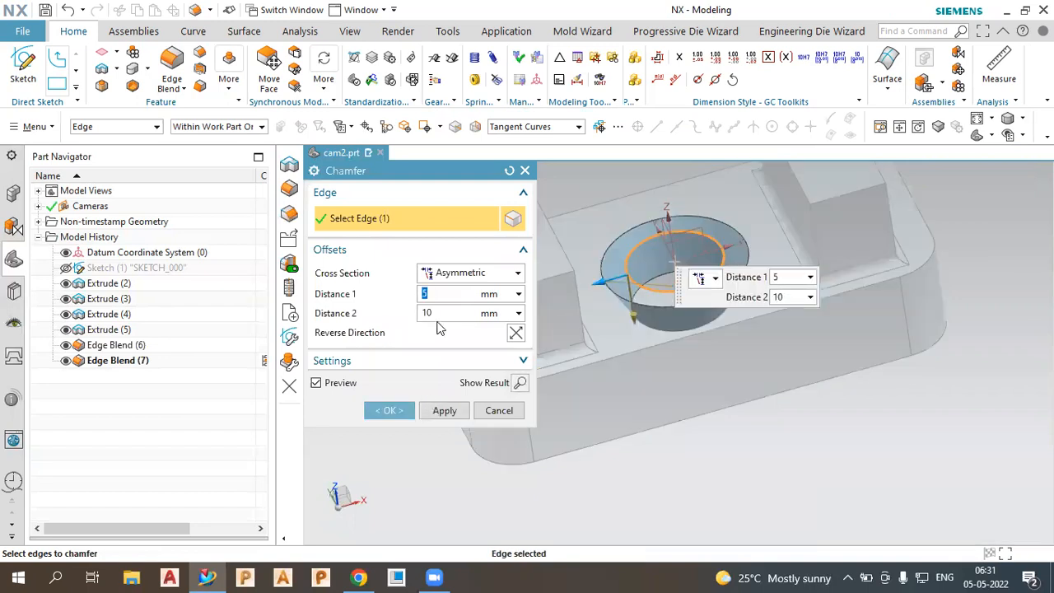
Change the hole chamfer's cross section to Offset and Angle with an angle of 45°.
left_click(499, 277)
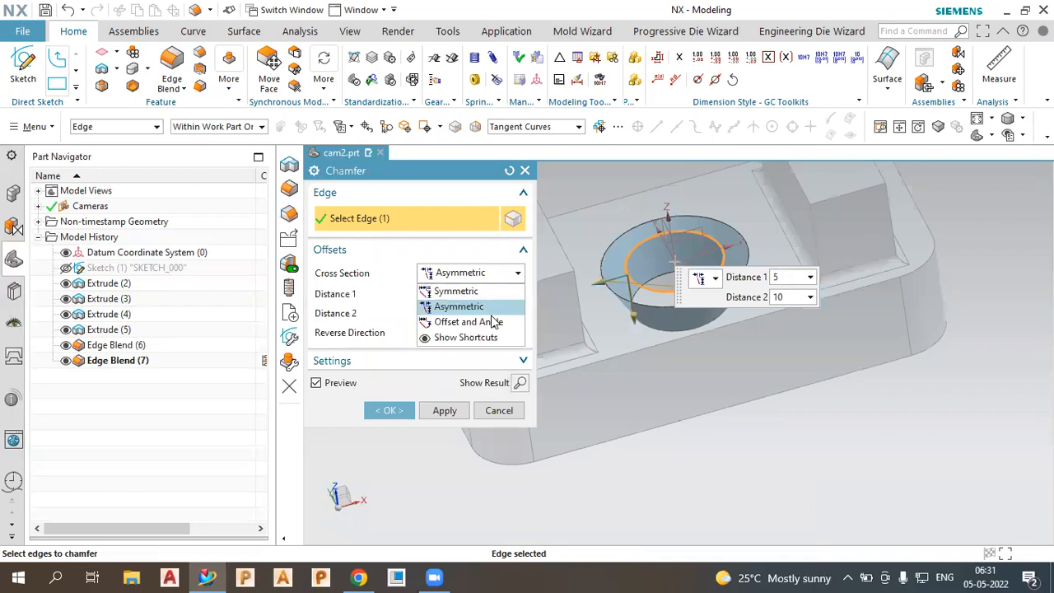
left_click(493, 322)
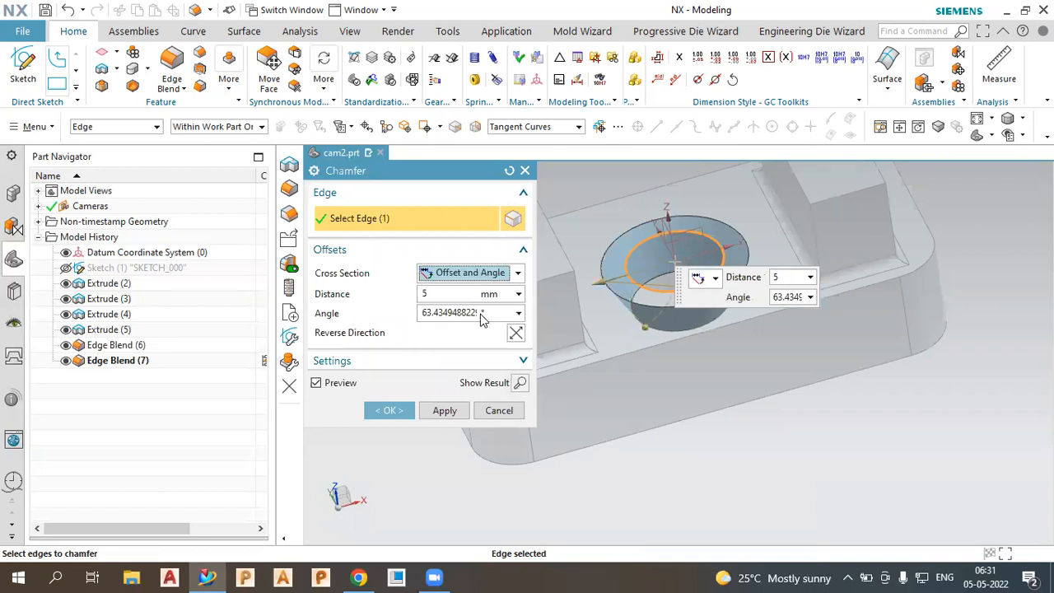
left_click_drag(473, 314, 475, 315)
double_click(475, 314)
type("4")
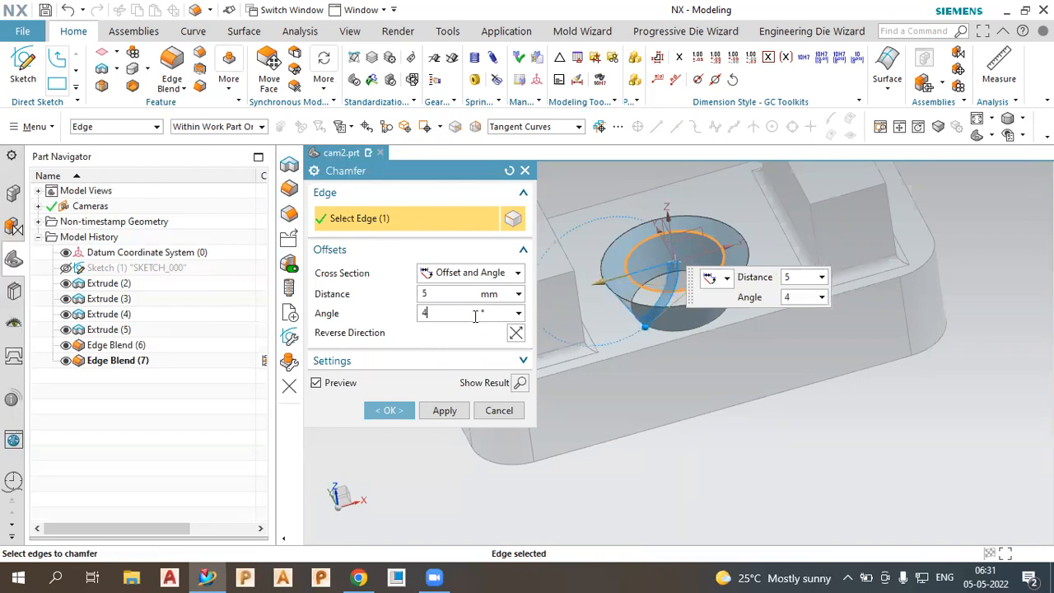
type("5")
key("Return")
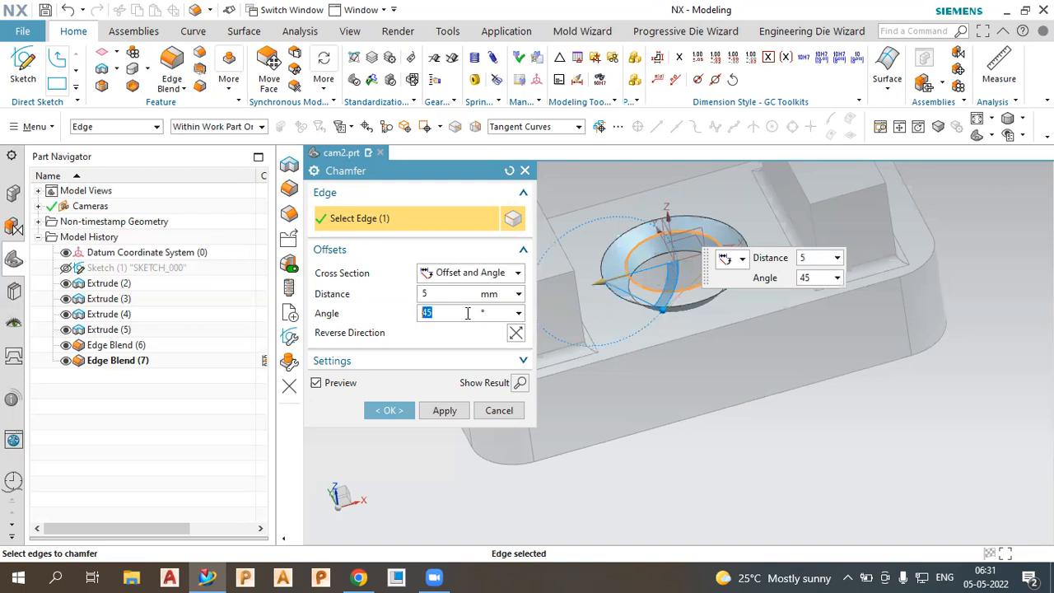
Set the hole chamfer's distance to 2 mm and create the chamfer.
left_click(477, 310)
left_click(460, 295)
type("2")
key("Return")
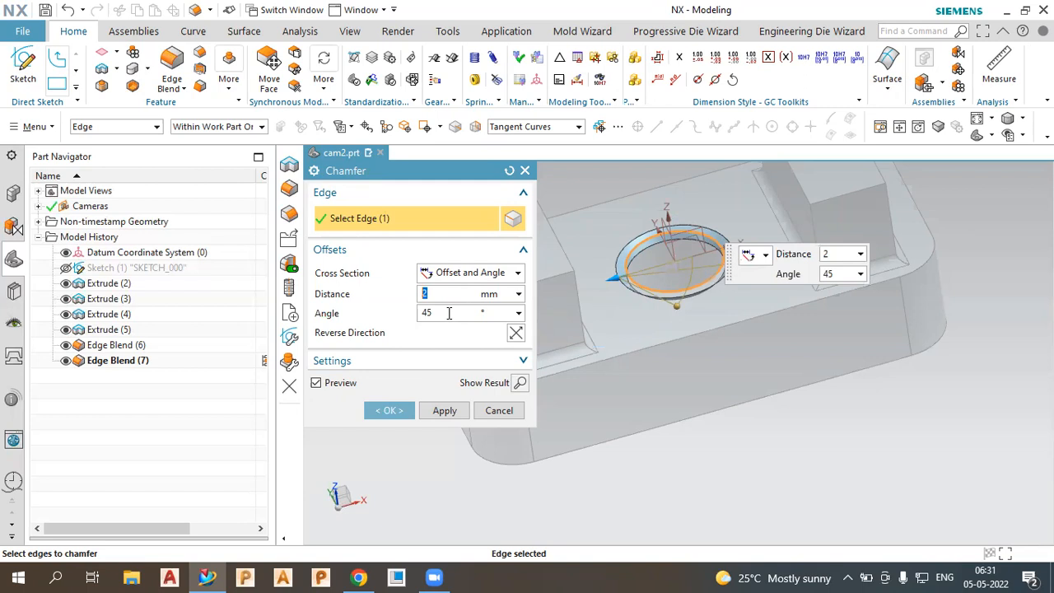
left_click(389, 410)
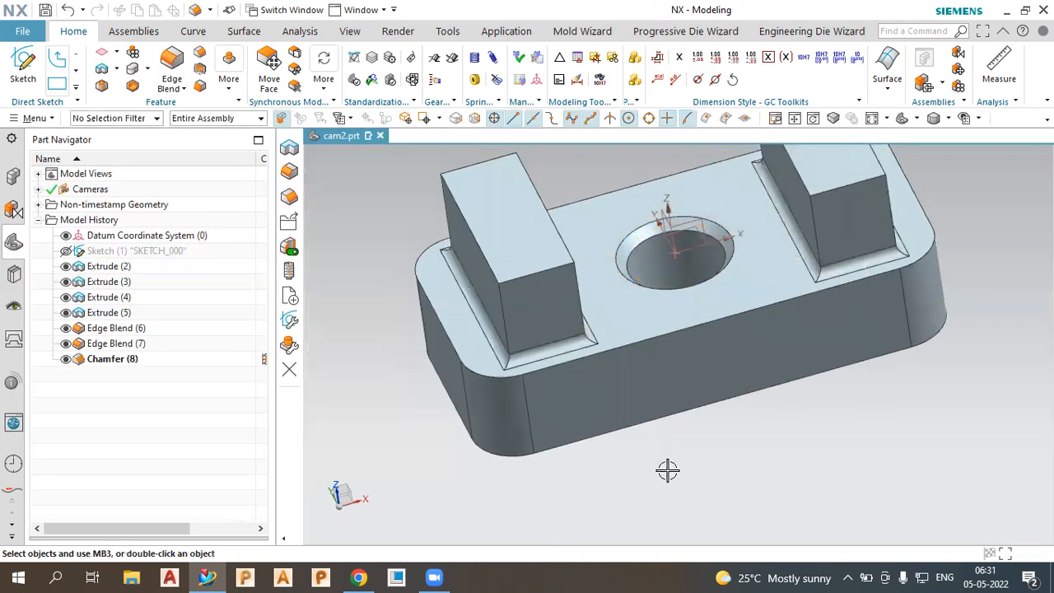
Chamfer the outer top edges of the base block with a 1 mm distance at 45°.
left_click(200, 52)
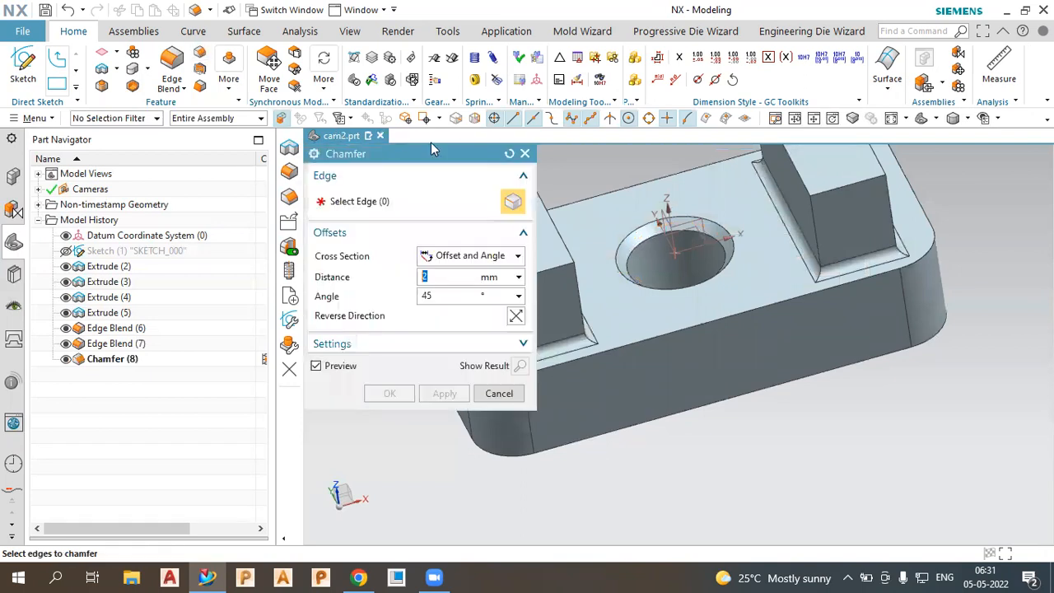
left_click(740, 319)
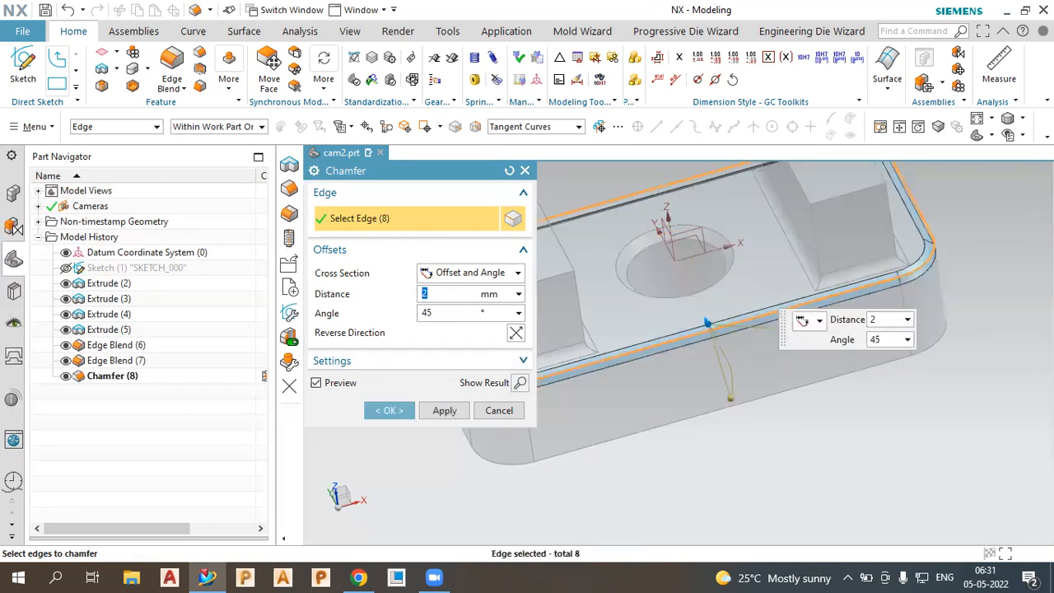
type("1")
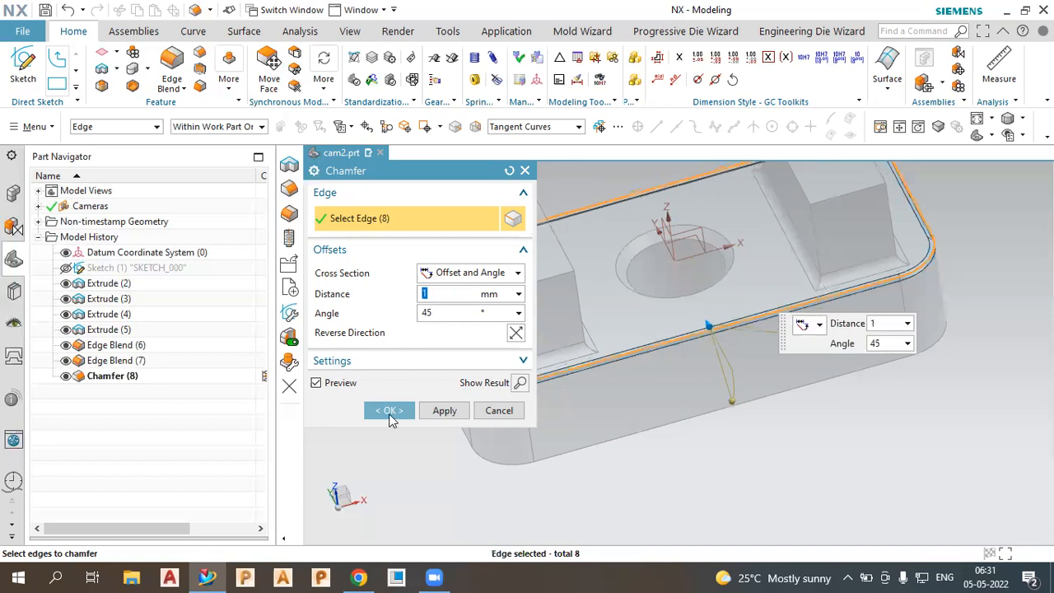
left_click(390, 411)
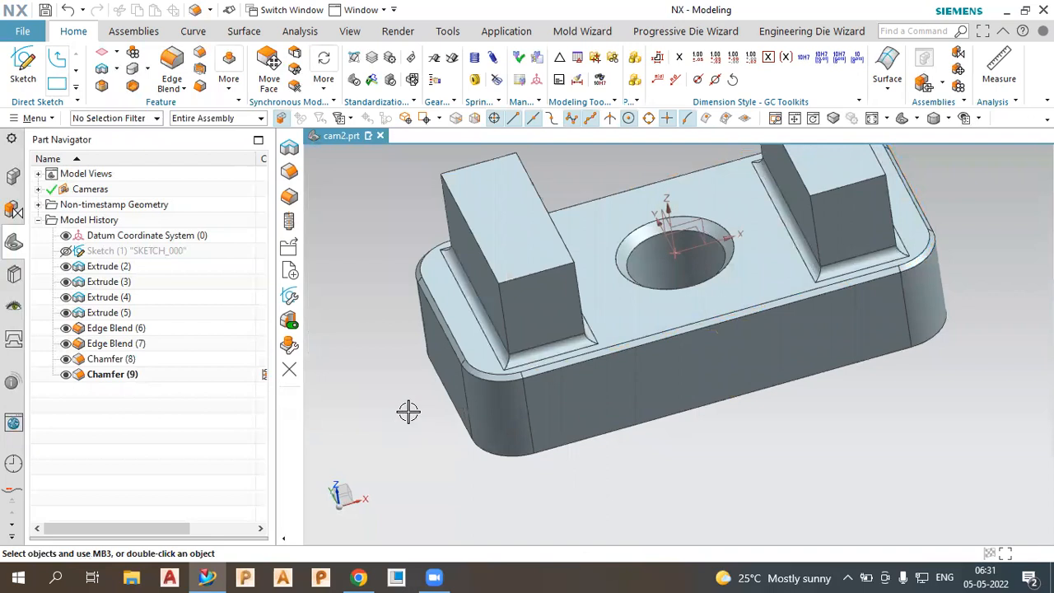
Create a sketch on the top face of the raised block at the far end of the base.
scroll(640, 292, "down", 2)
scroll(642, 292, "up", 1)
mouse_move(642, 292)
middle_mouse_down()
mouse_move(685, 276)
mouse_move(666, 299)
mouse_move(645, 287)
mouse_move(668, 283)
middle_mouse_up()
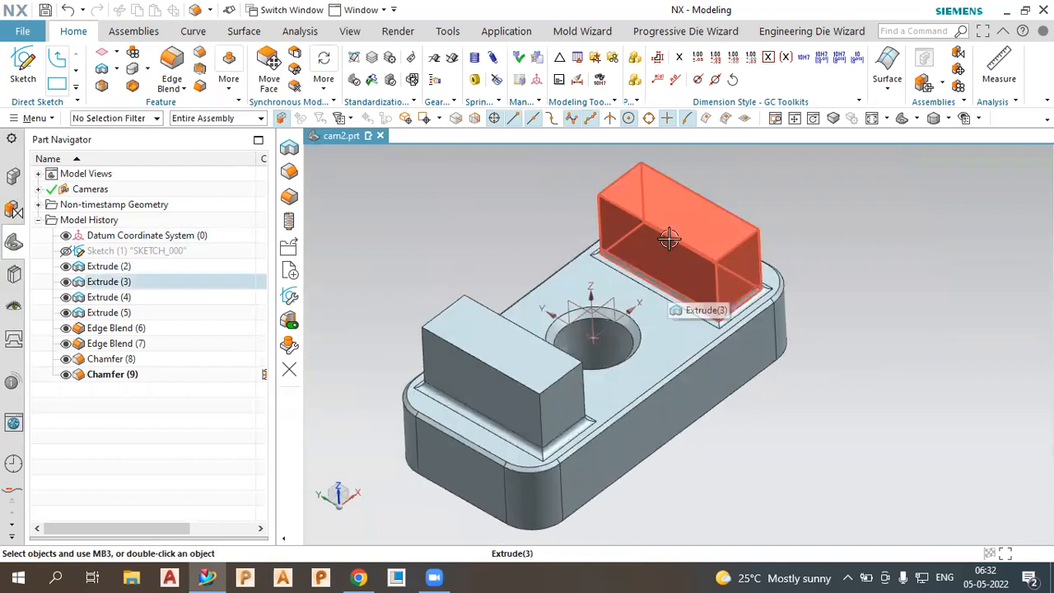
left_click(28, 69)
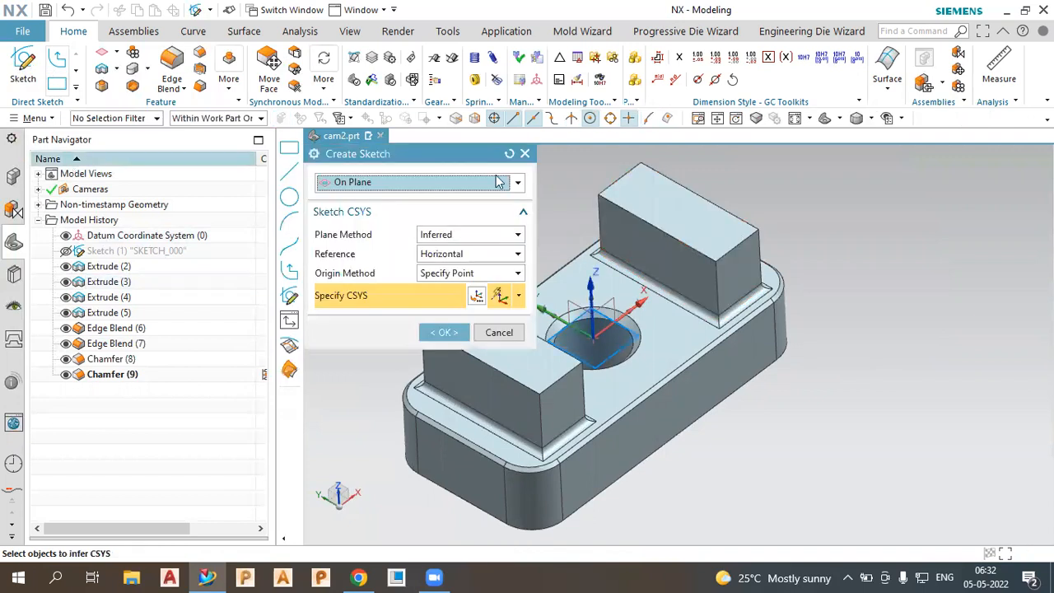
left_click(675, 203)
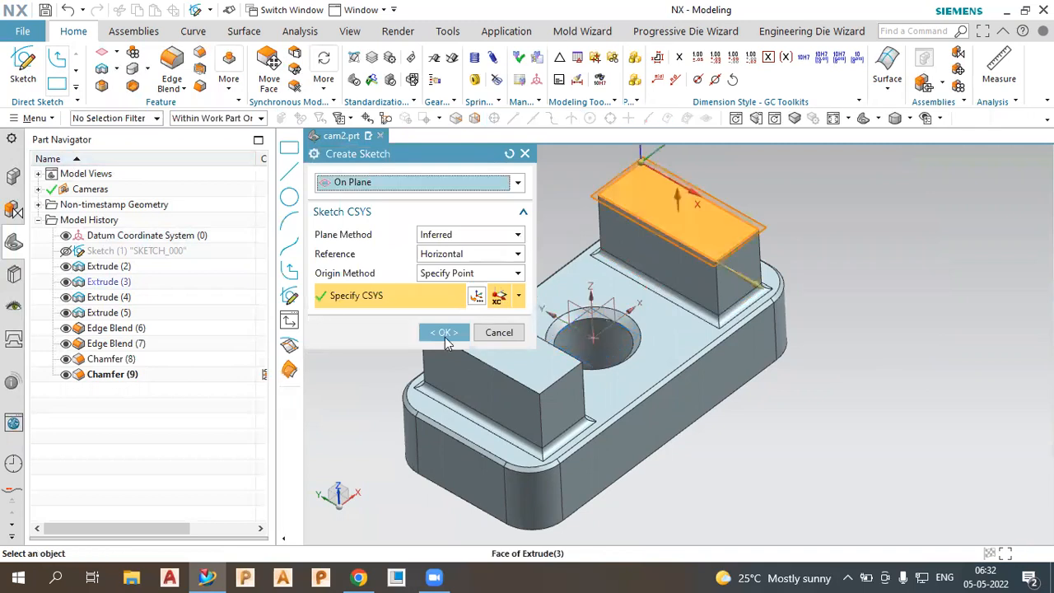
left_click(444, 333)
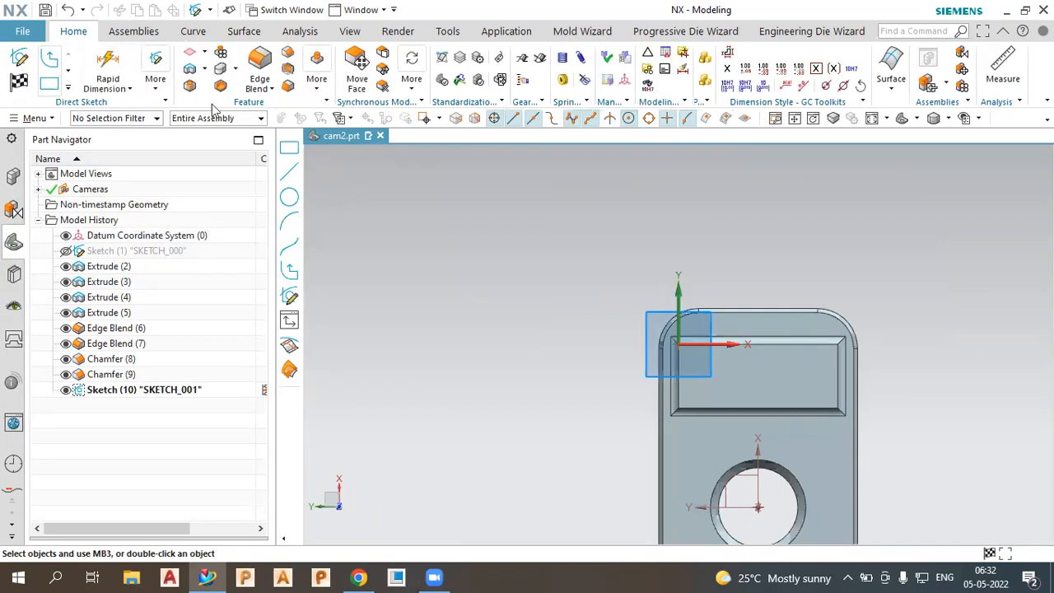
Sketch a circle about 13.3 mm in diameter centred on the raised block's top face.
left_click(68, 89)
left_click(144, 79)
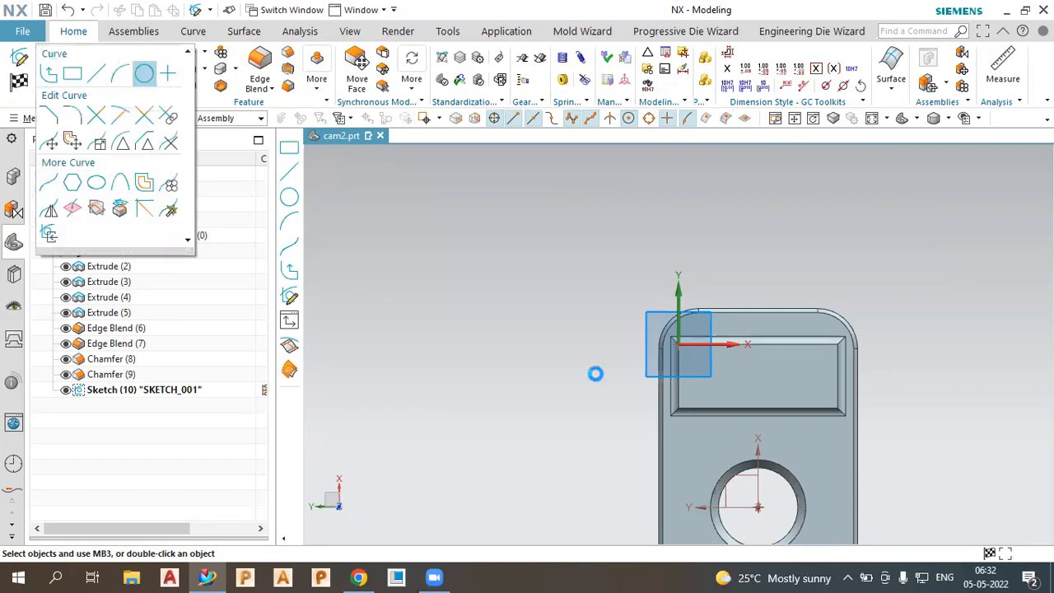
left_click(758, 376)
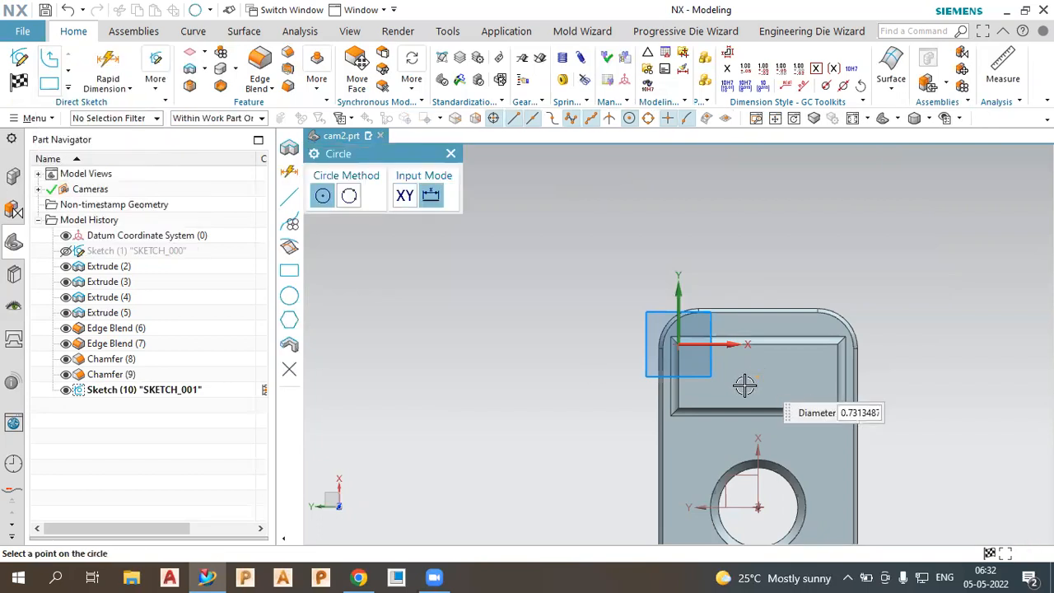
type("13.34981")
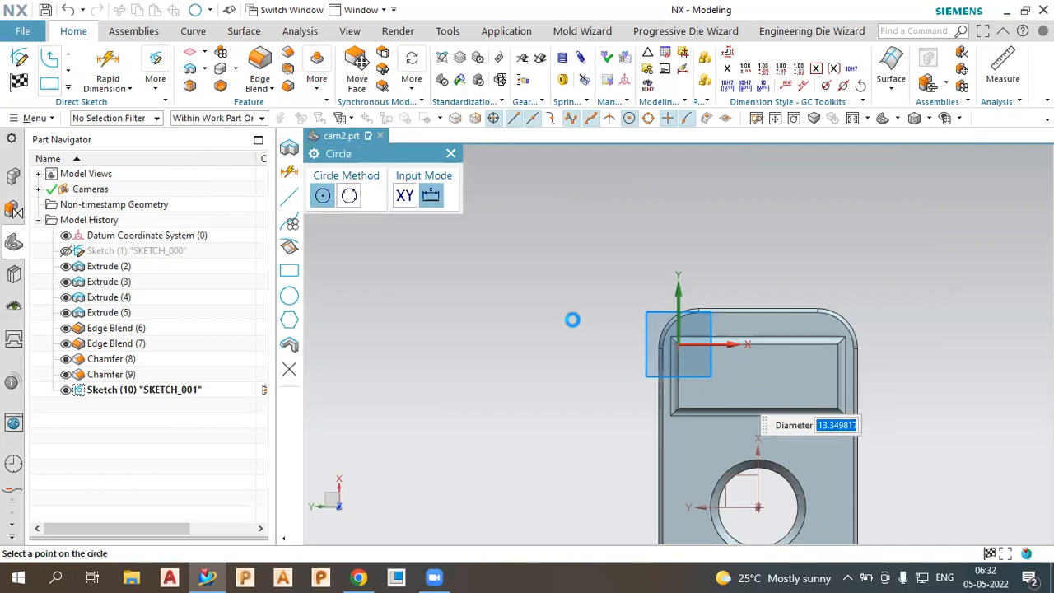
key("Return")
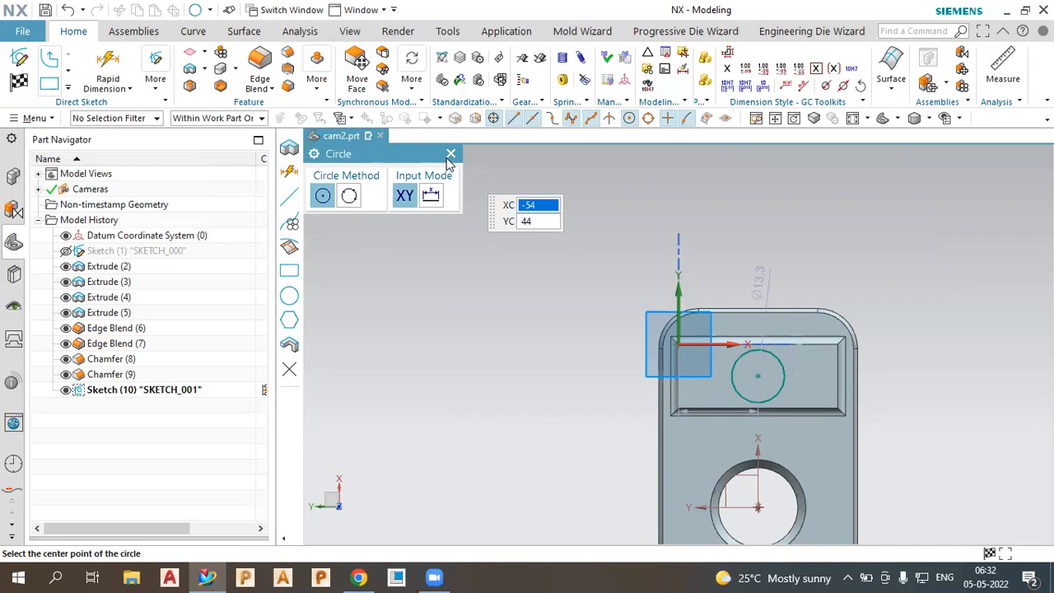
key("ctrl+q")
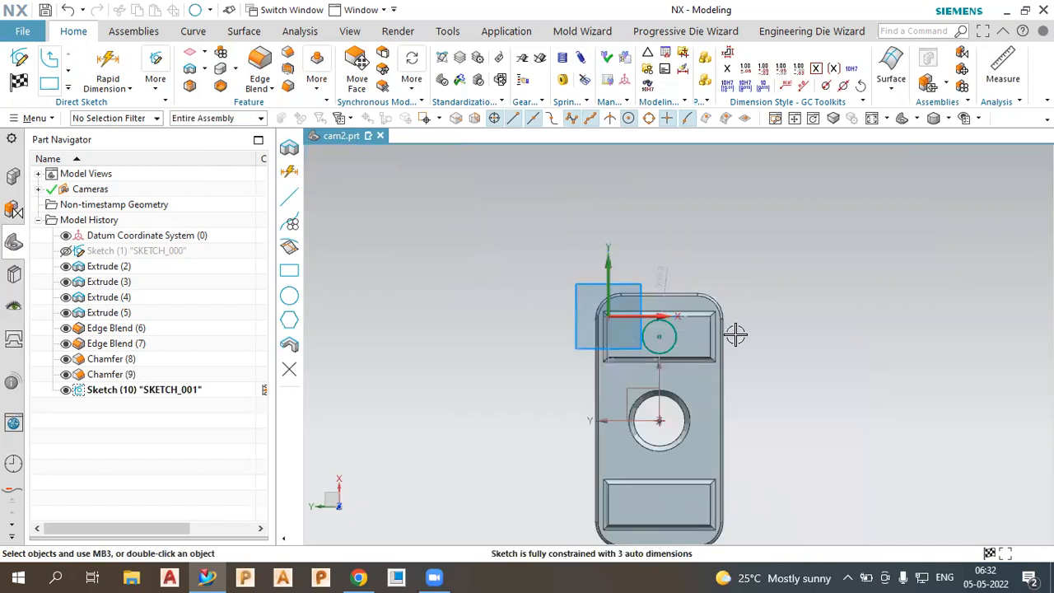
Make the automatic 8 mm dimension from the block's edge to the circle's centre a driving dimension.
scroll(741, 332, "up", 2)
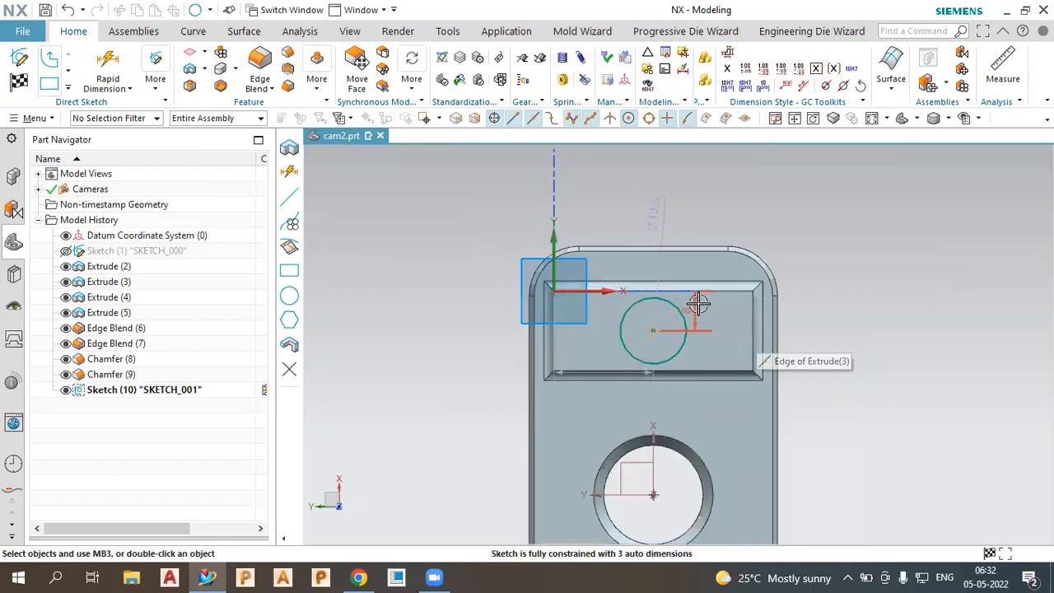
double_click(698, 304)
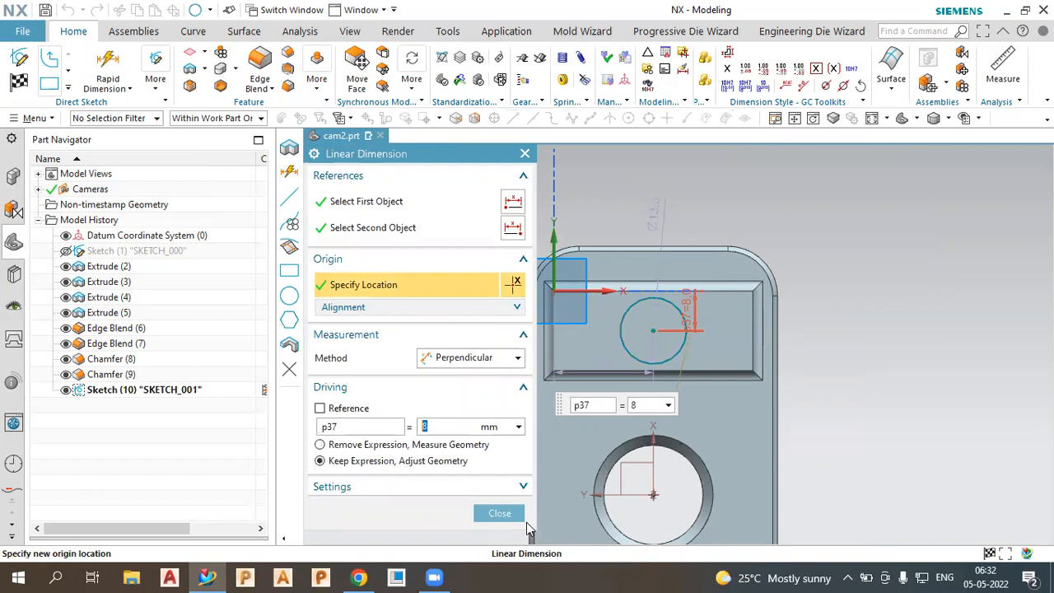
left_click(510, 519)
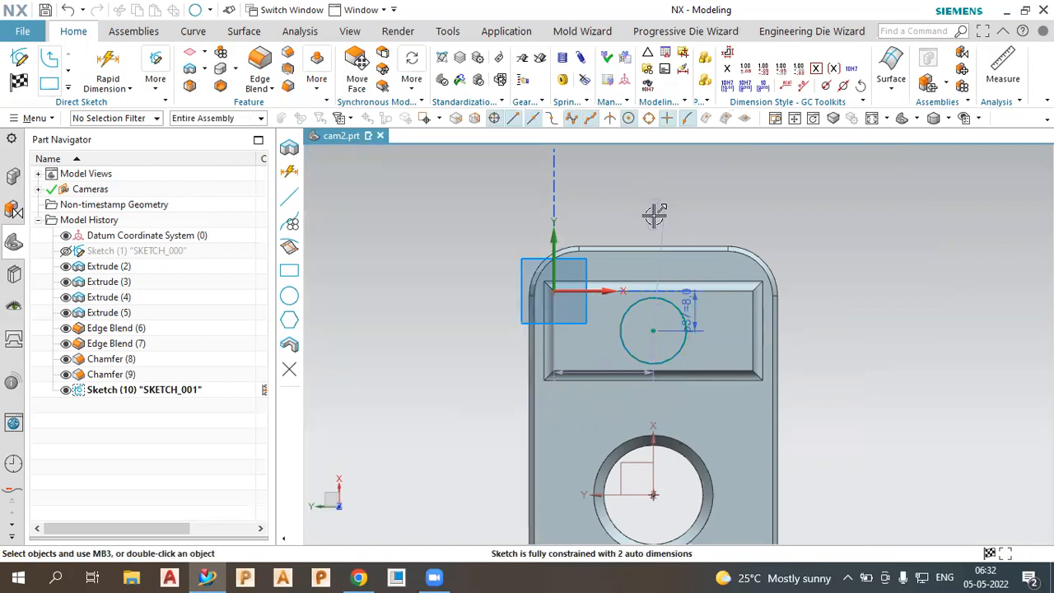
Set the diameter of the circle on the raised block's top face to 15 mm.
left_click(654, 215)
double_click(655, 215)
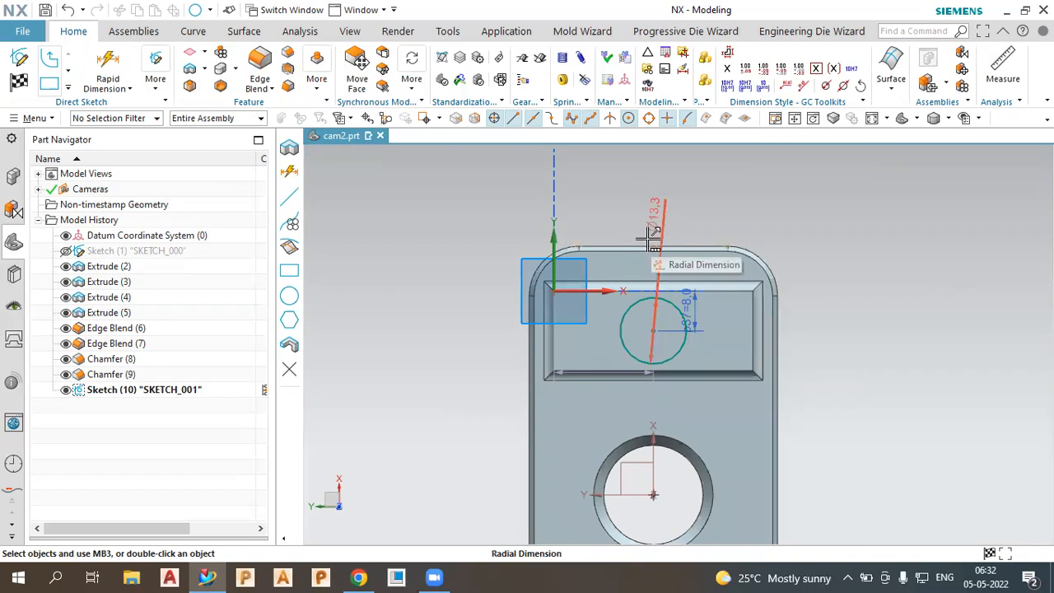
scroll(648, 239, "up", 1)
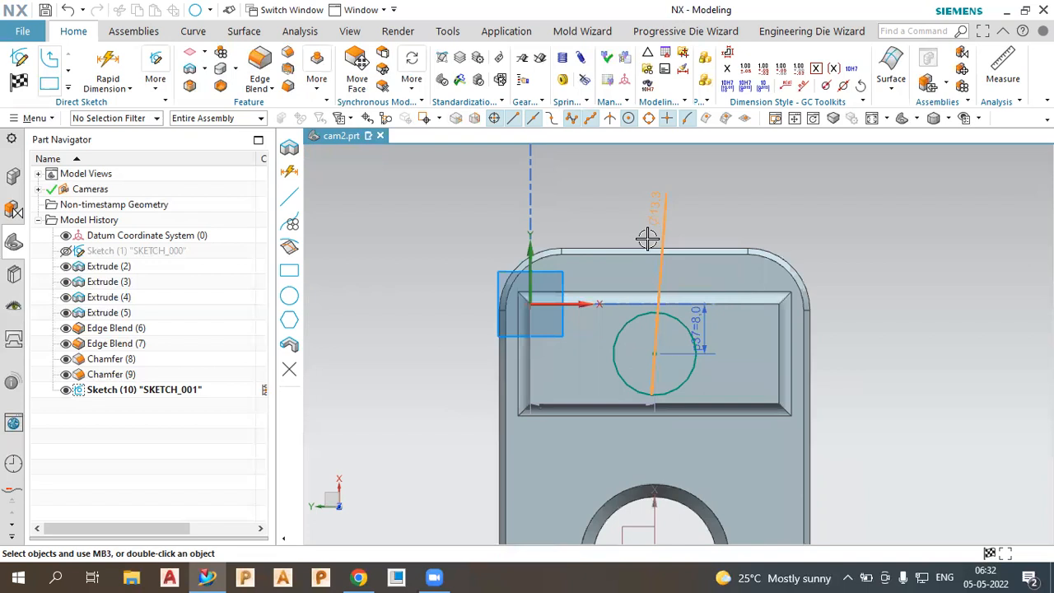
left_click_drag(647, 239, 653, 205)
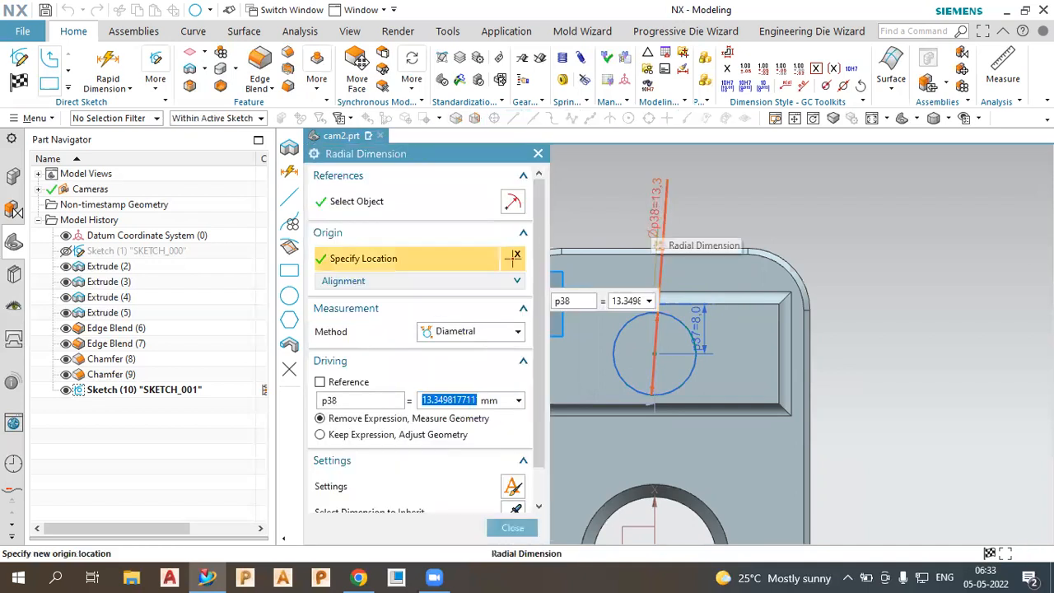
type("1")
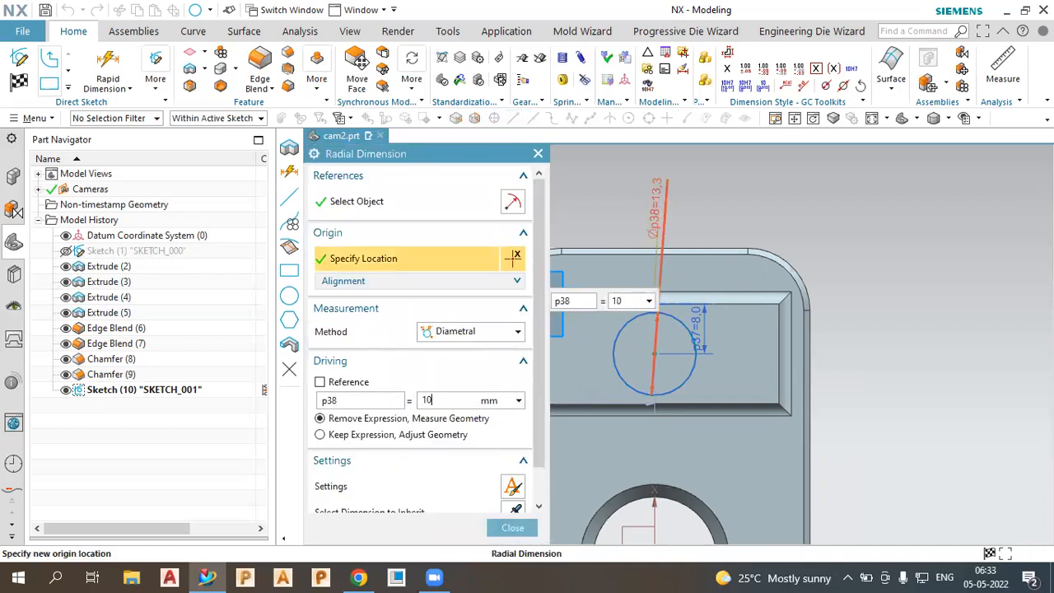
type("5")
key("Return")
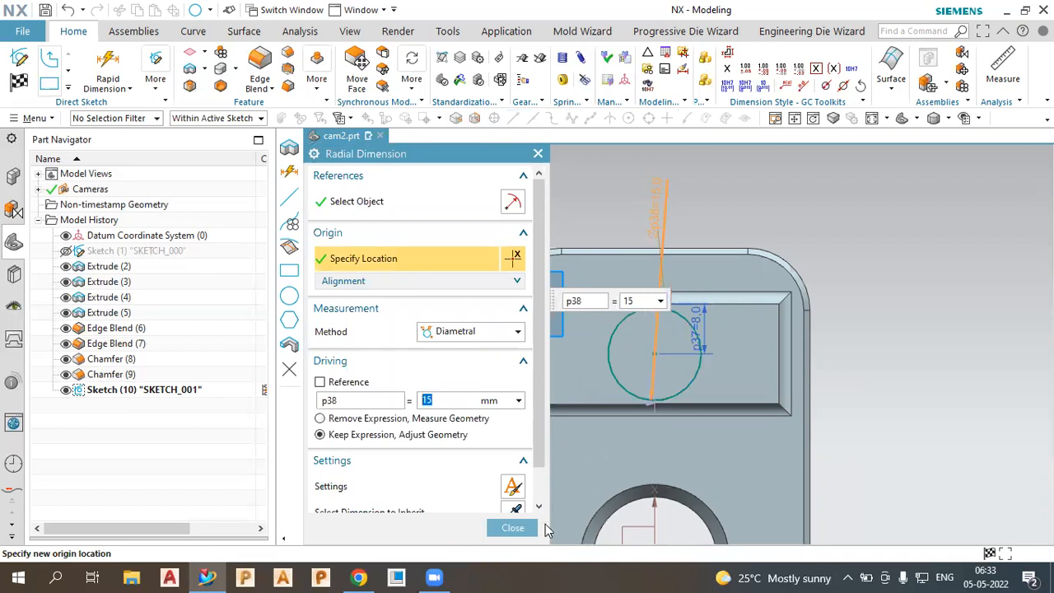
key("Escape")
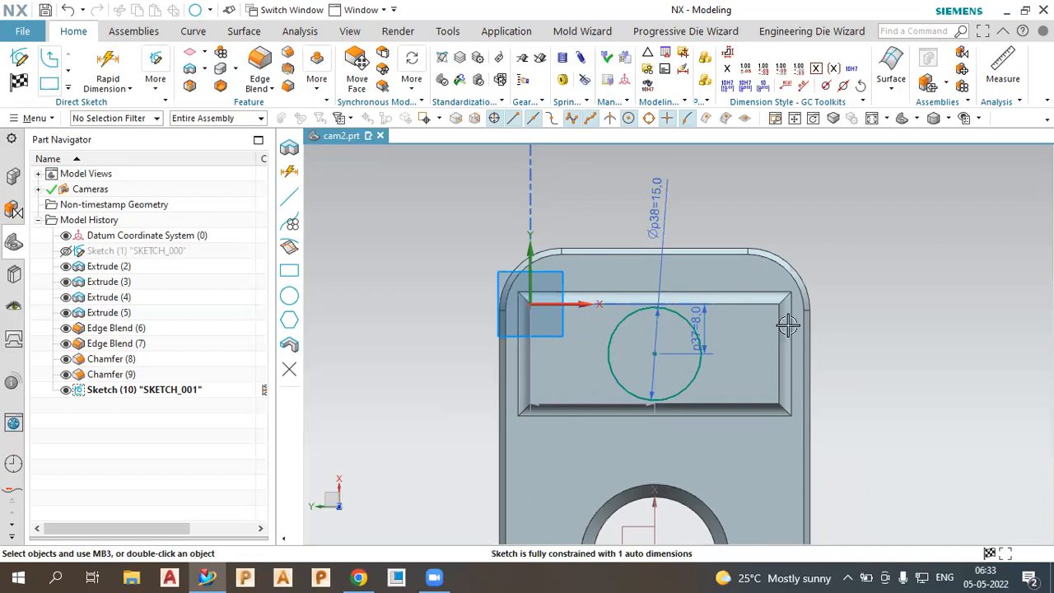
Make the circle centre's horizontal position a driving 20 mm dimension and finish the sketch.
double_click(596, 389)
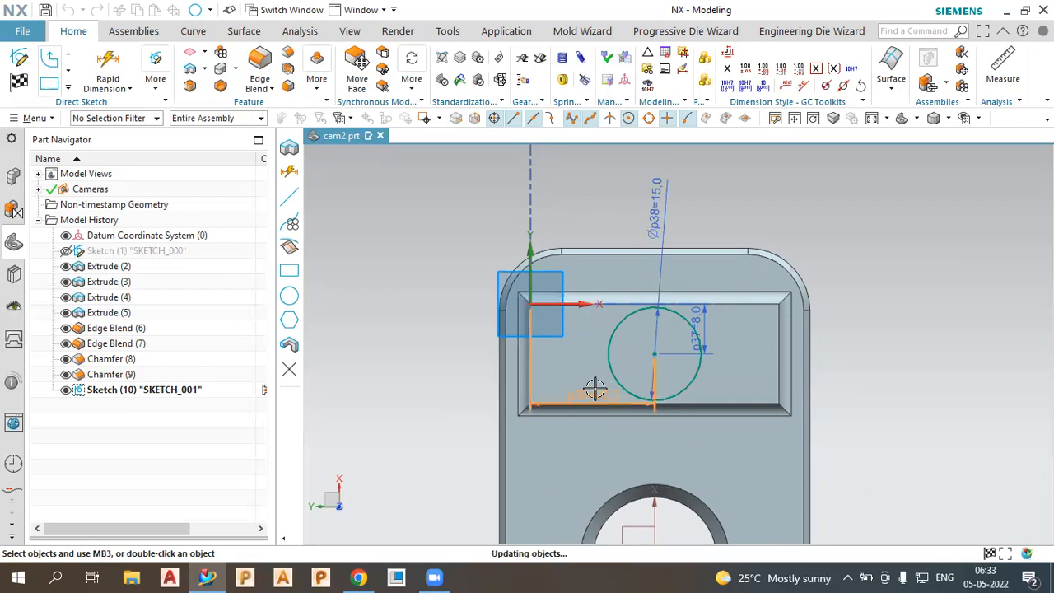
type("20")
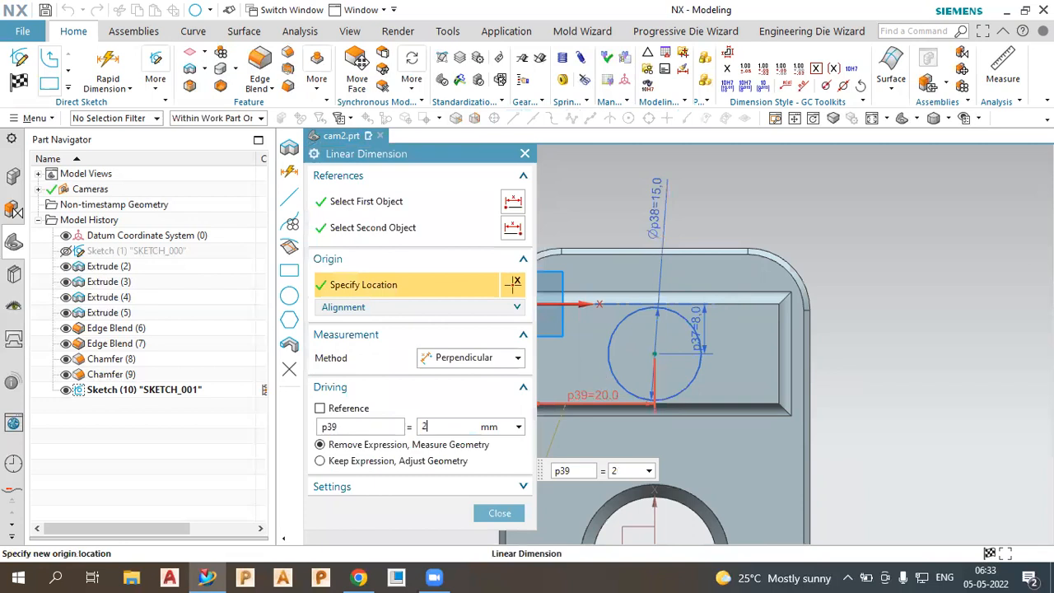
key("Return")
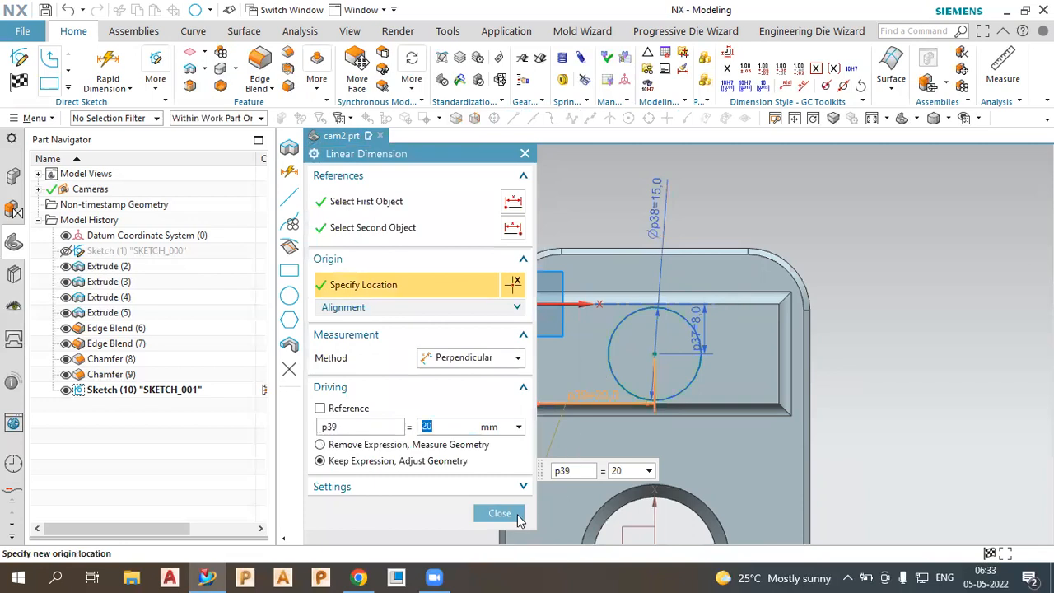
left_click(516, 517)
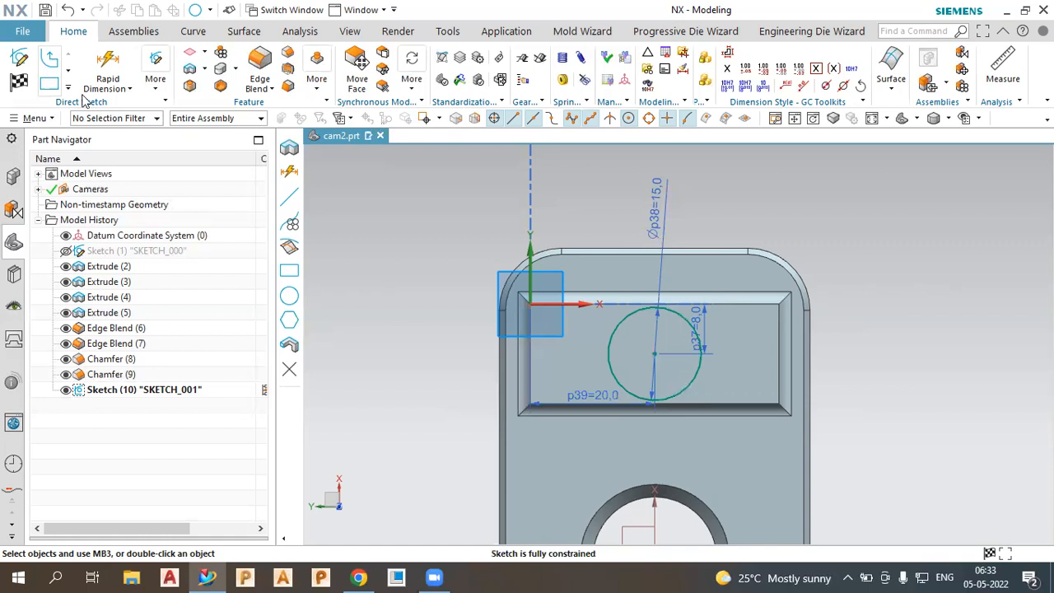
left_click(19, 83)
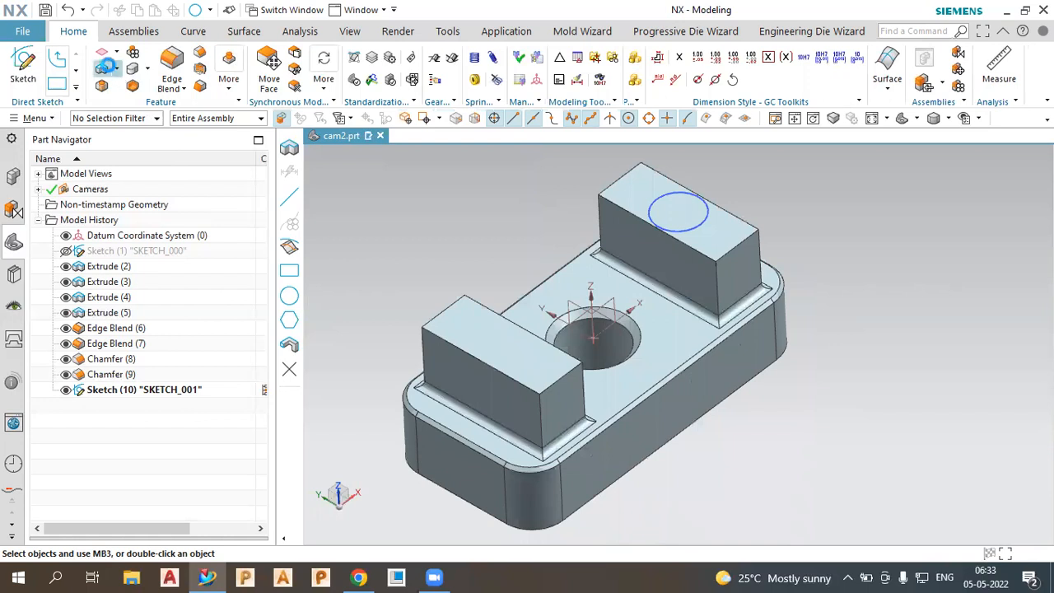
Extrude the circle 20 mm upward from the raised block, uniting it with the body, and hide its sketch.
key("x")
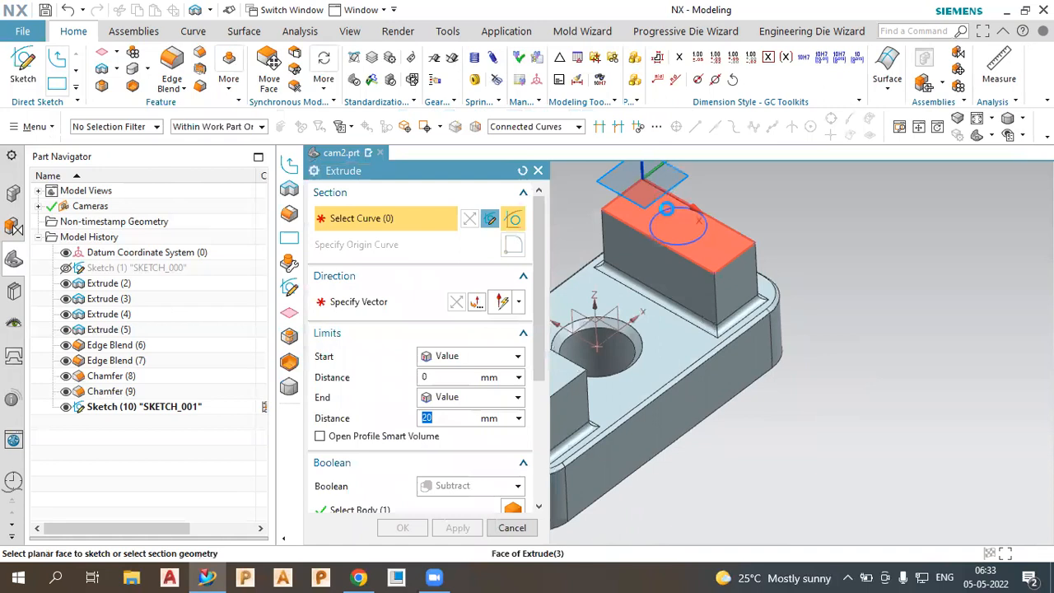
left_click(669, 216)
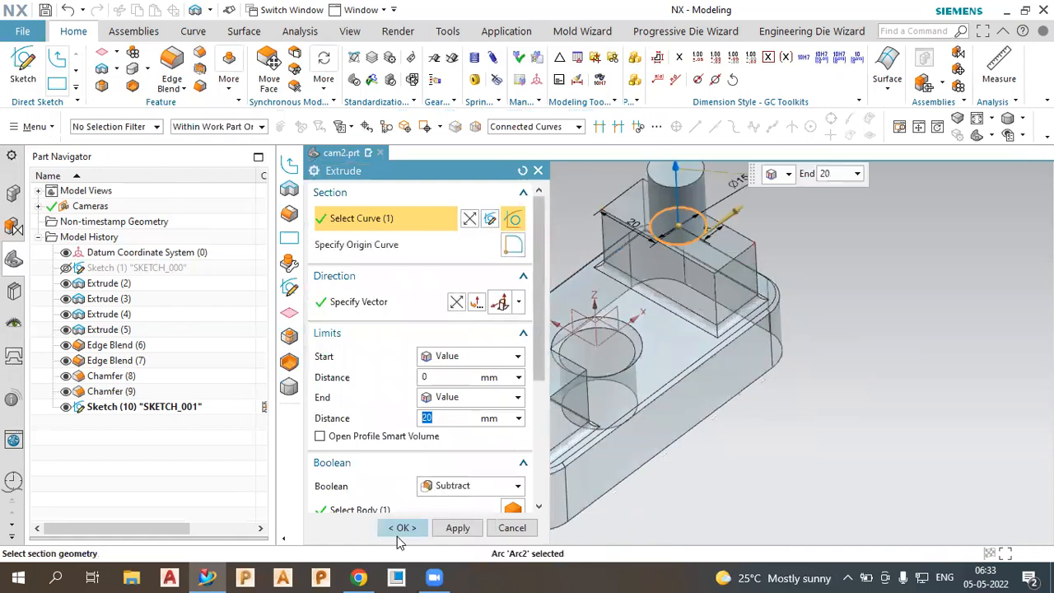
left_click(470, 486)
left_click(464, 520)
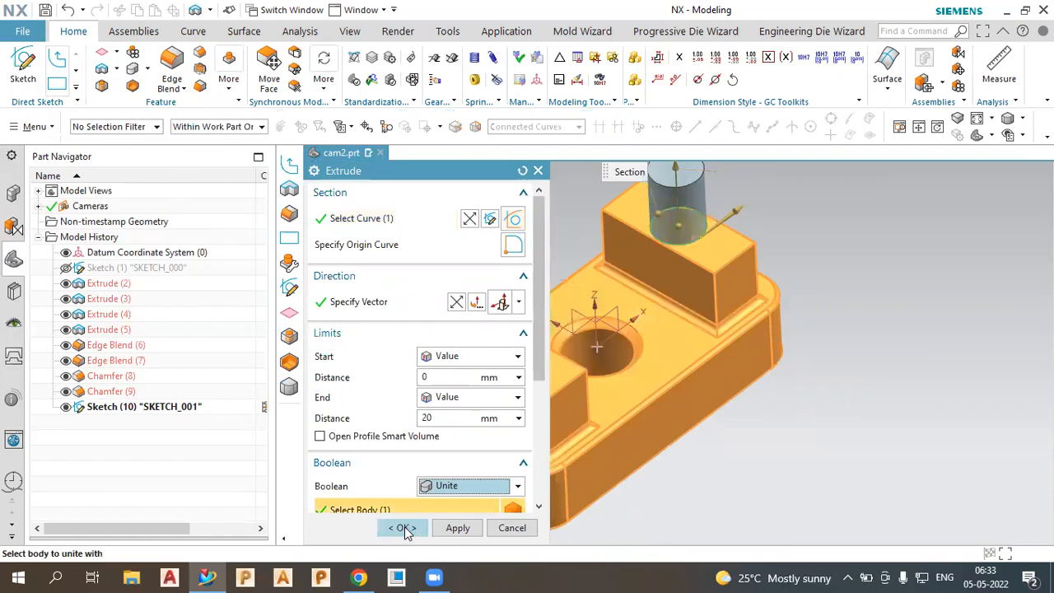
left_click(405, 528)
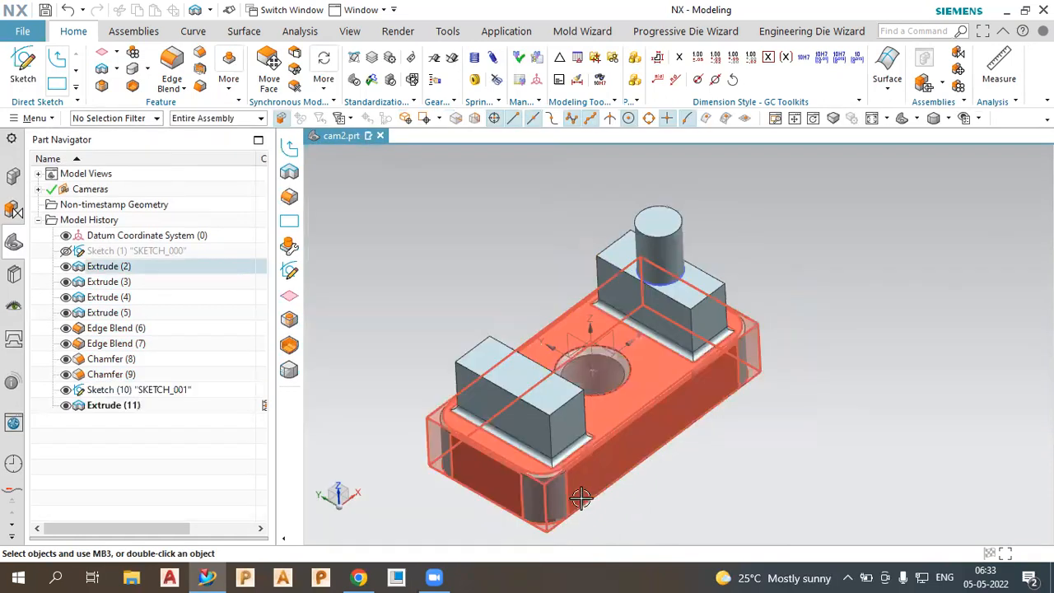
left_click(67, 390)
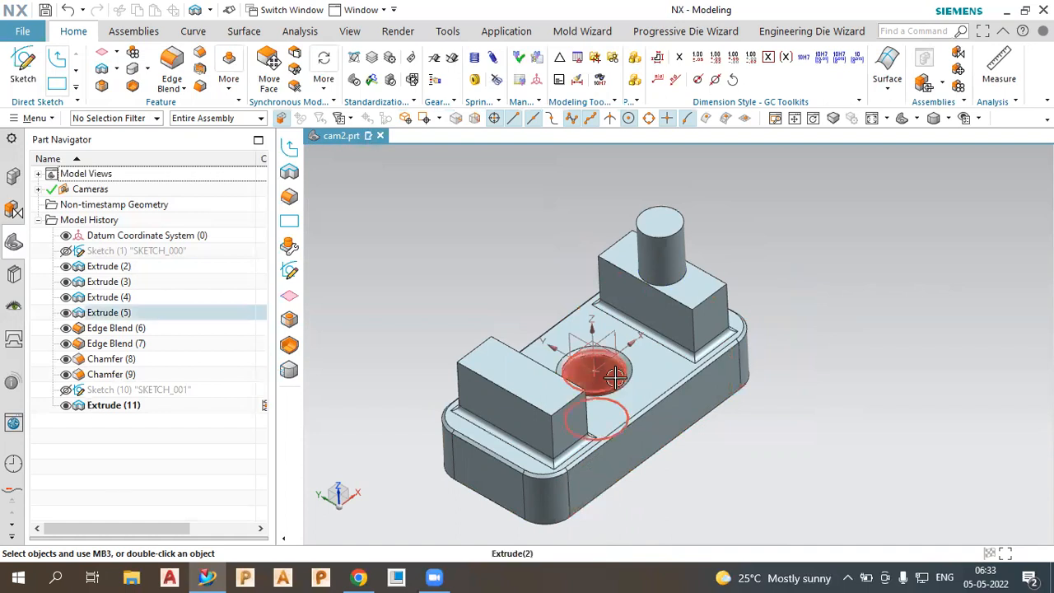
Edit the sketch behind the central hole's extrusion, set the hole diameter to 25 mm, and apply the change.
left_click(106, 314)
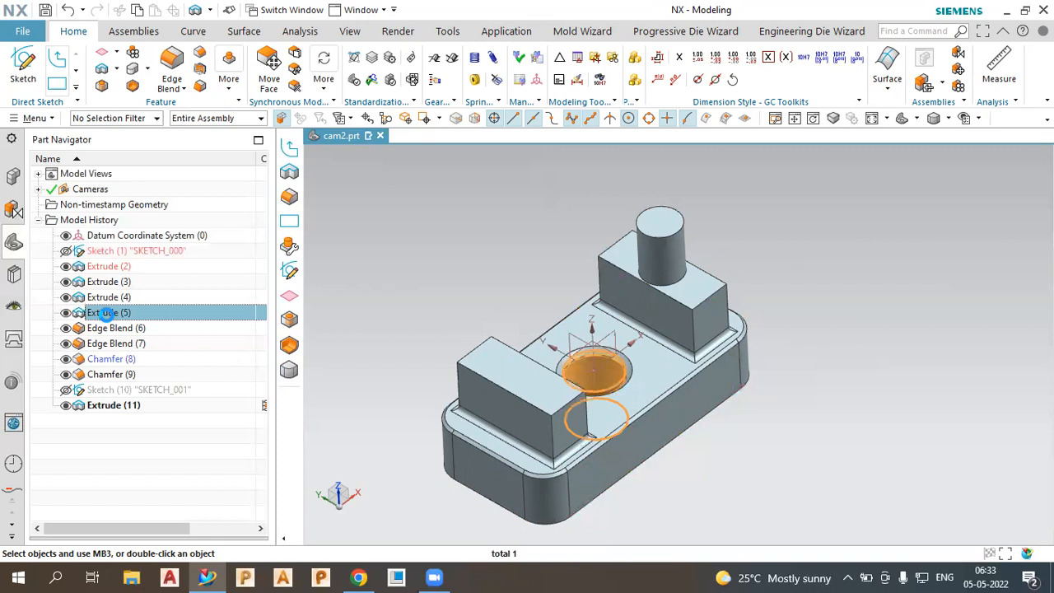
double_click(105, 313)
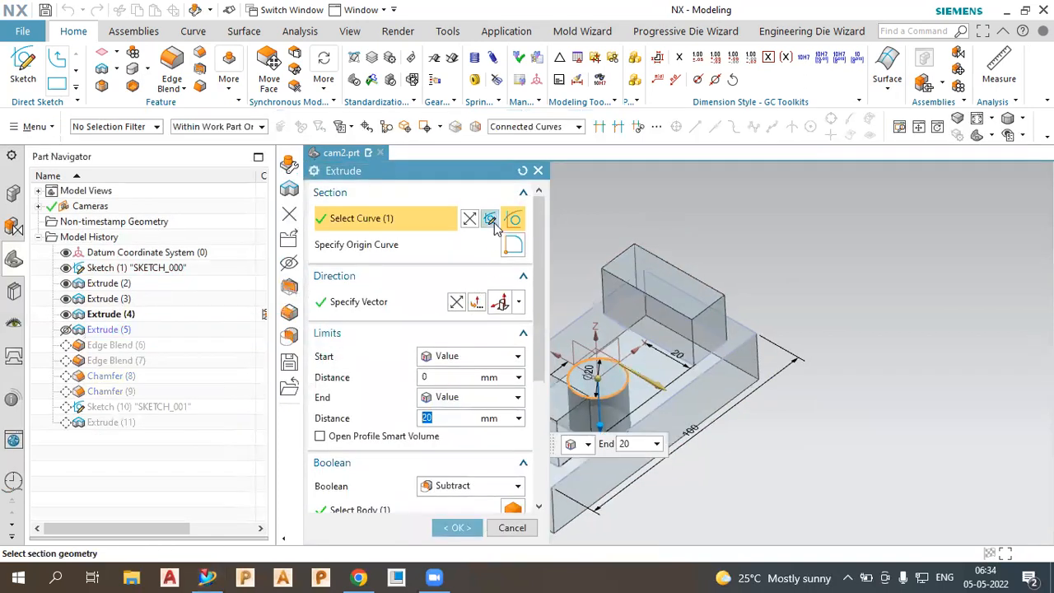
left_click(491, 219)
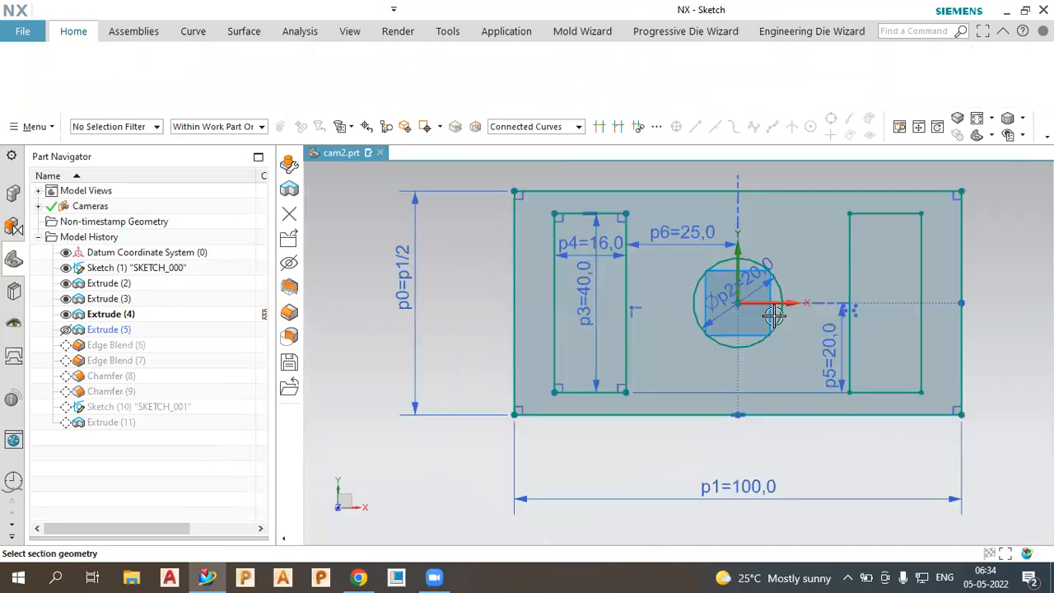
left_click(739, 261)
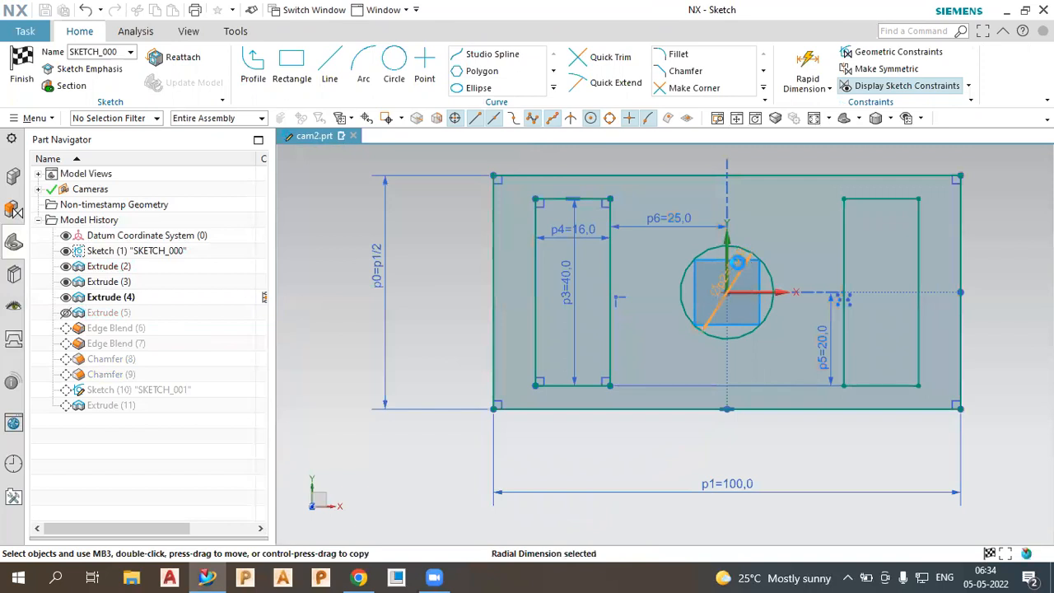
double_click(739, 261)
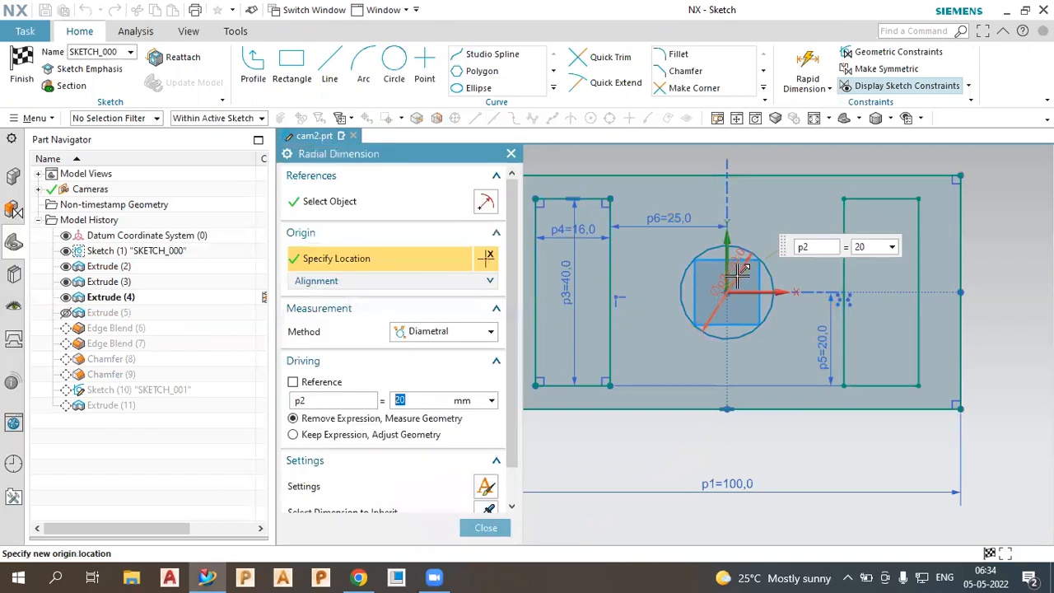
type("25")
key("Return")
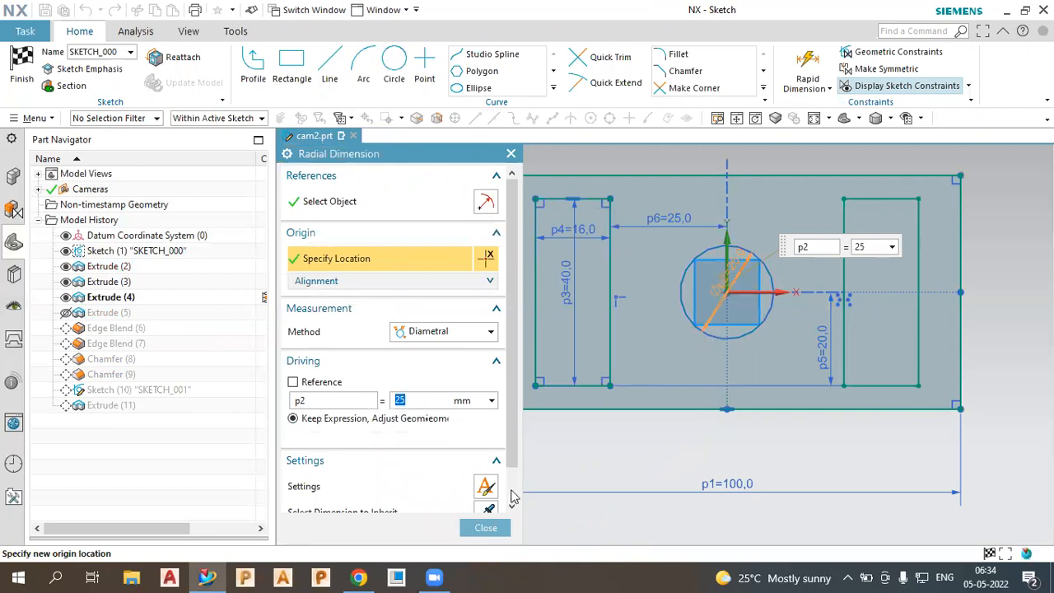
left_click(486, 527)
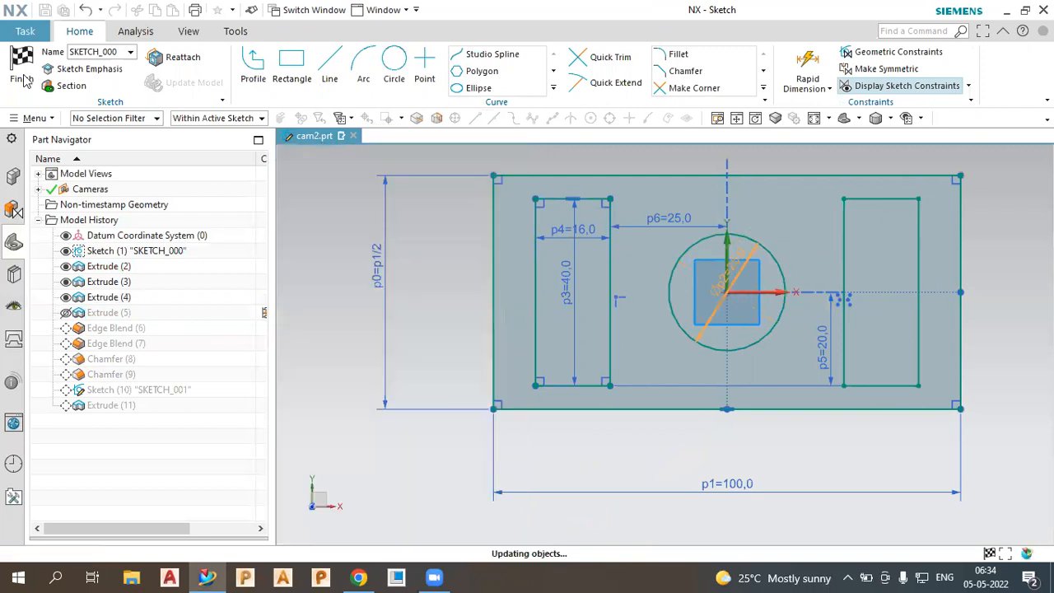
left_click(18, 64)
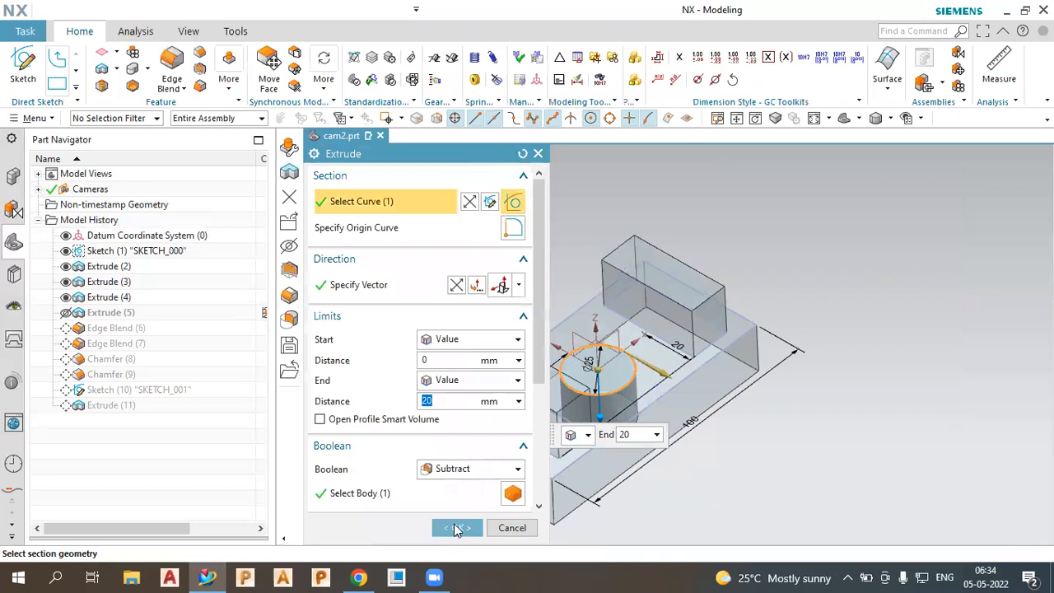
left_click(455, 528)
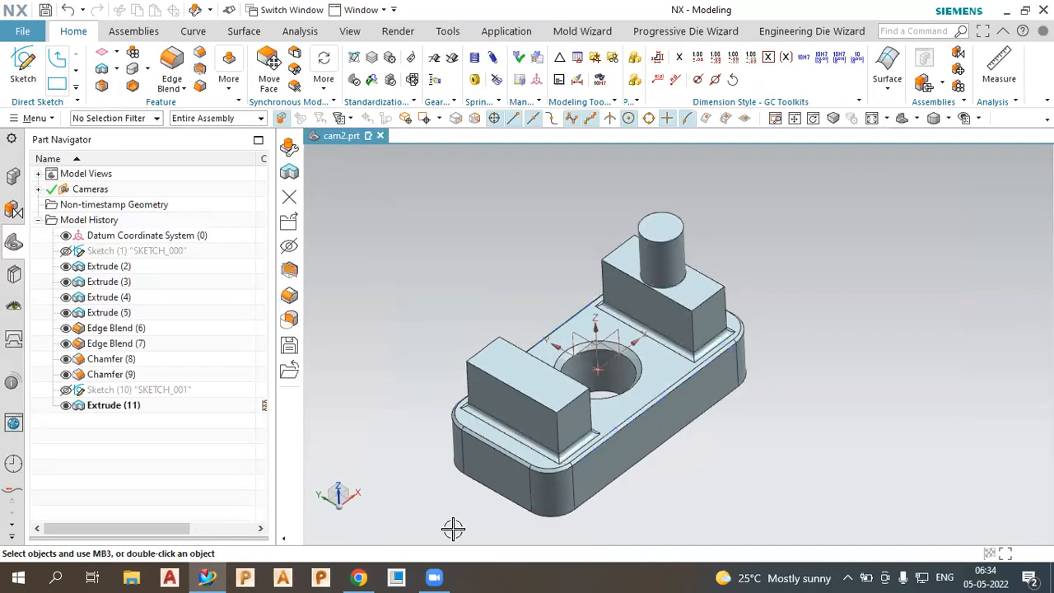
Reduce the extrusion height of the raised block under the cylinder to 8 mm.
double_click(705, 294)
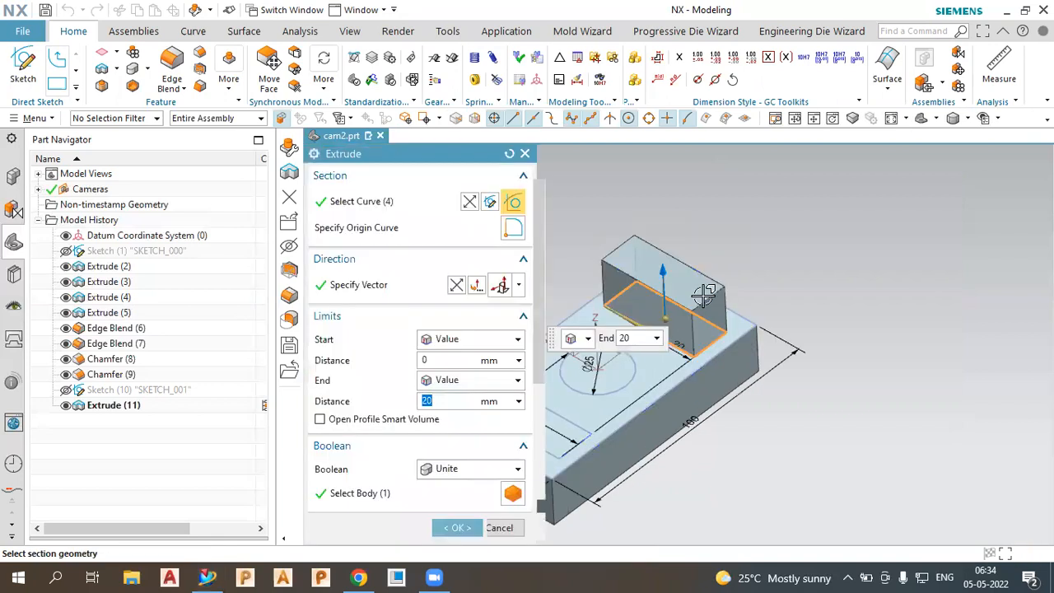
left_click_drag(658, 285, 660, 309)
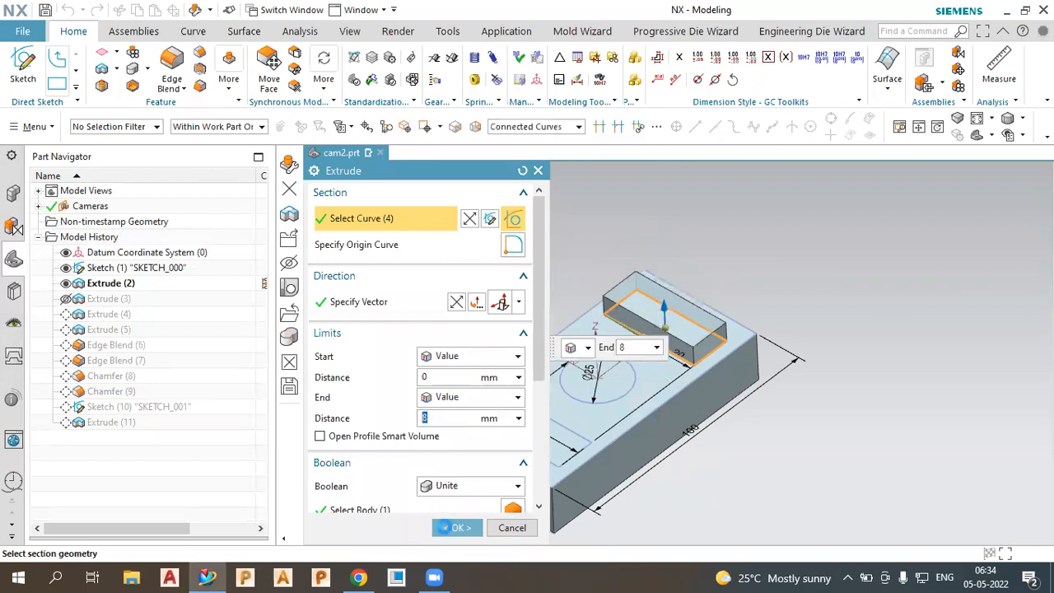
left_click(449, 528)
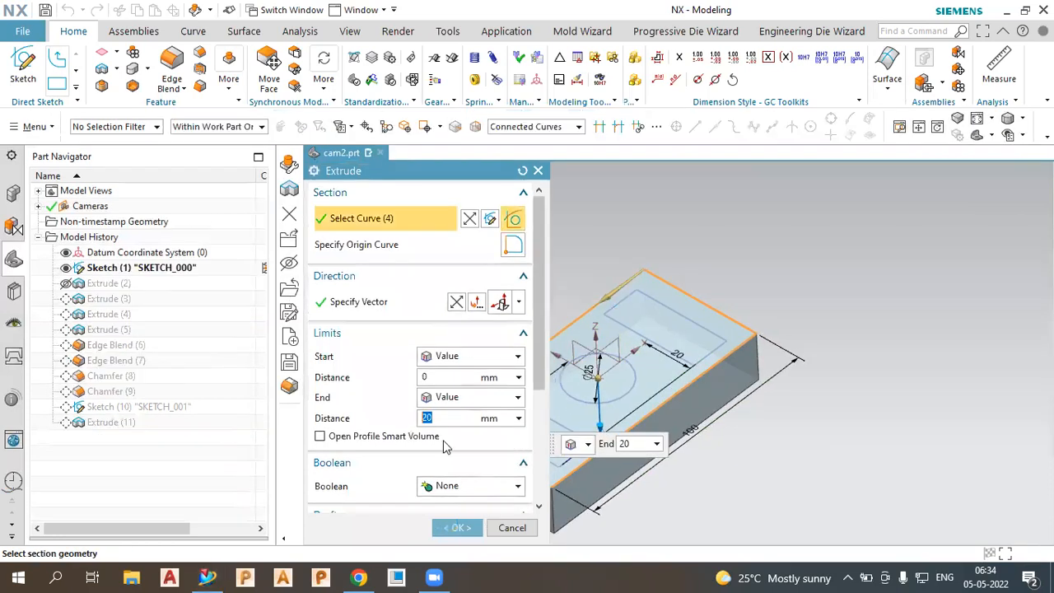
Set the base block's extrusion distance to 25 mm.
type("25")
key("Return")
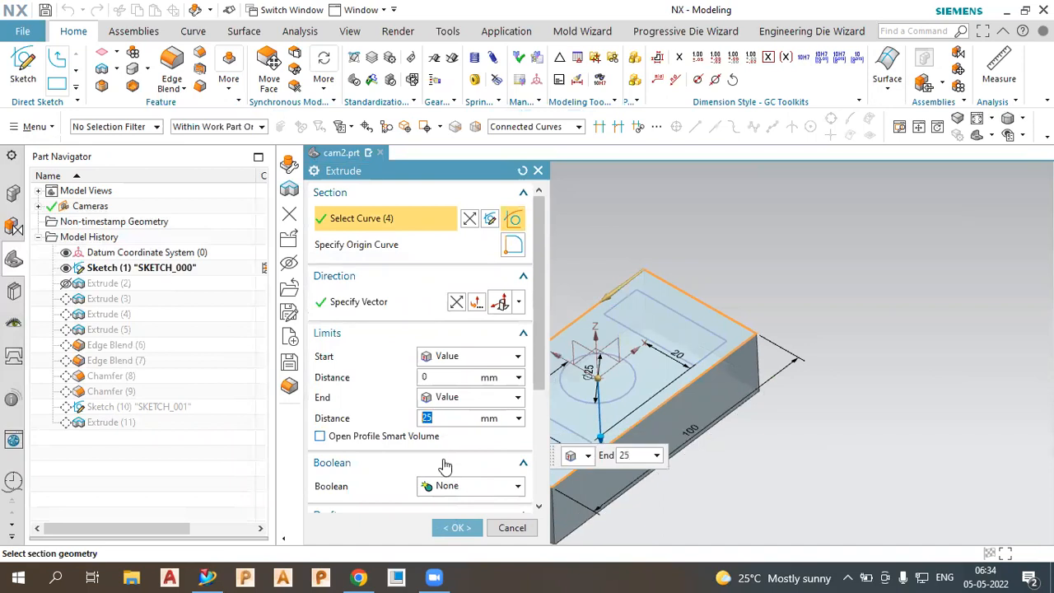
left_click(456, 529)
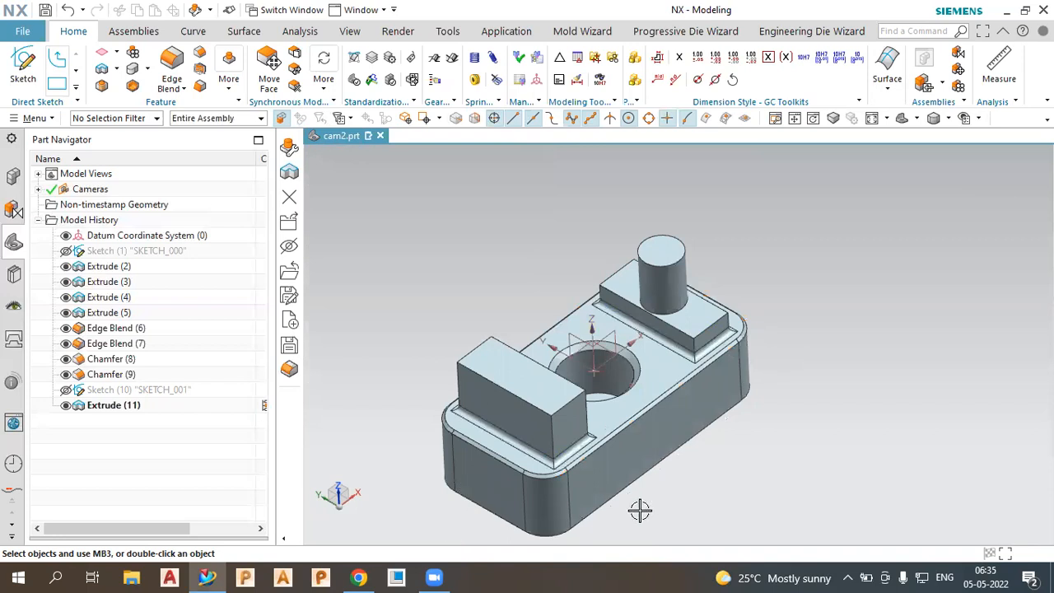
Set the edge blend radius on the base block's four vertical corner edges to 5 mm.
scroll(640, 511, "up", 3)
left_click(745, 346)
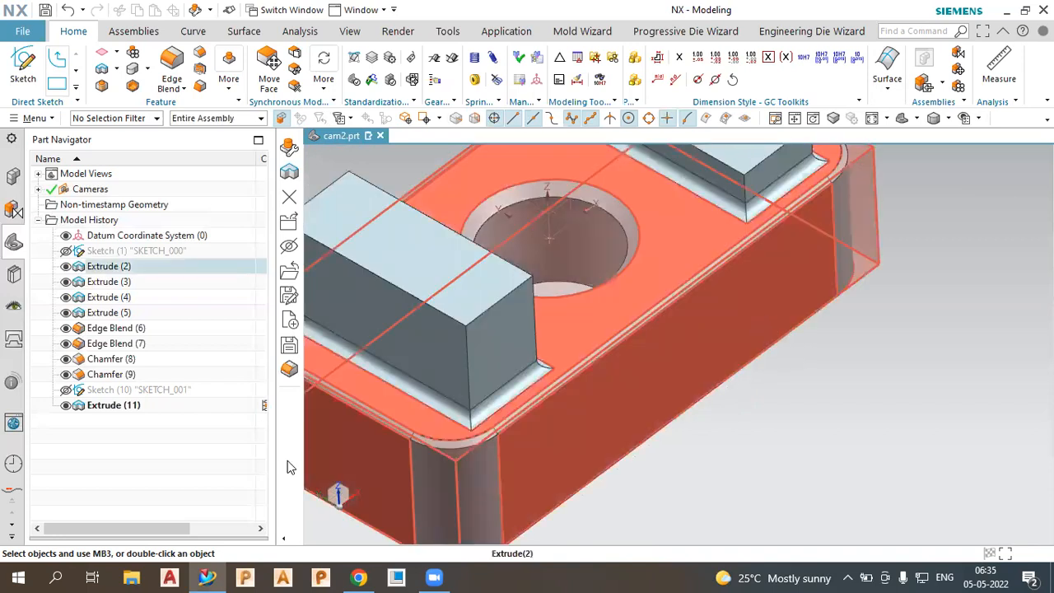
key("Escape")
left_click(455, 494)
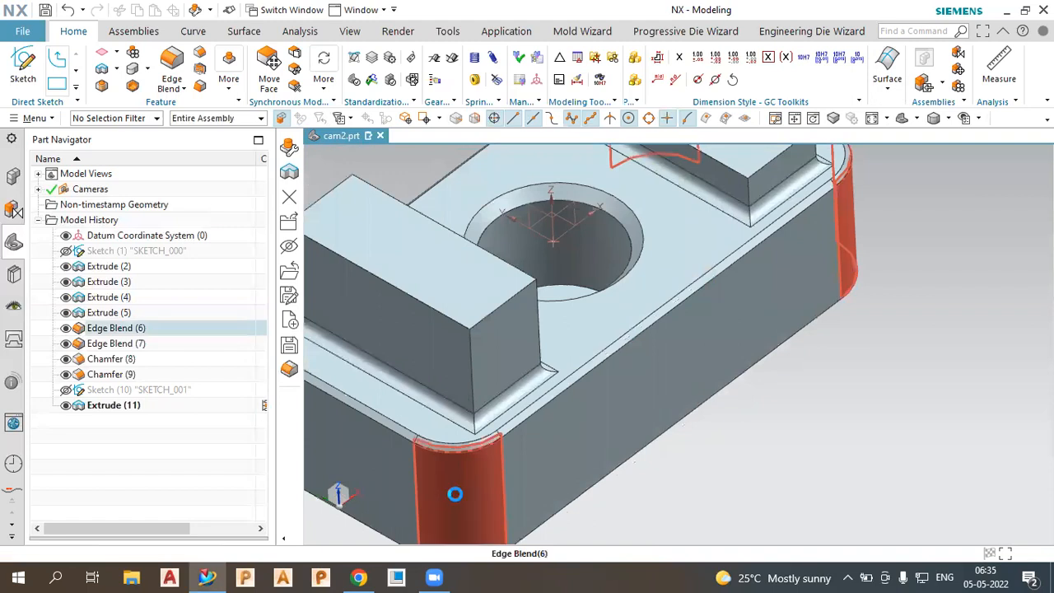
double_click(455, 494)
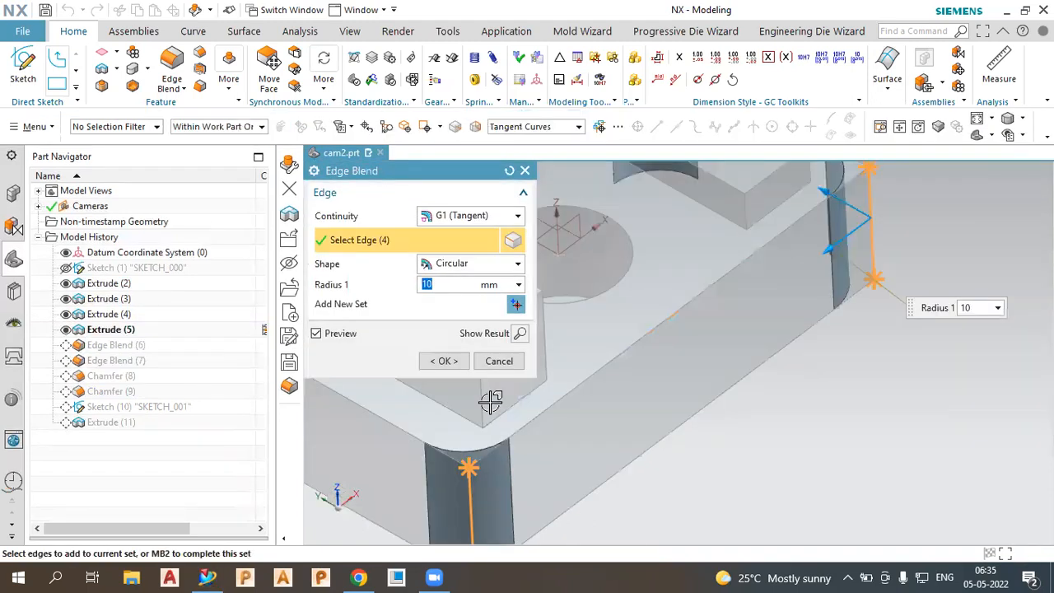
type("1")
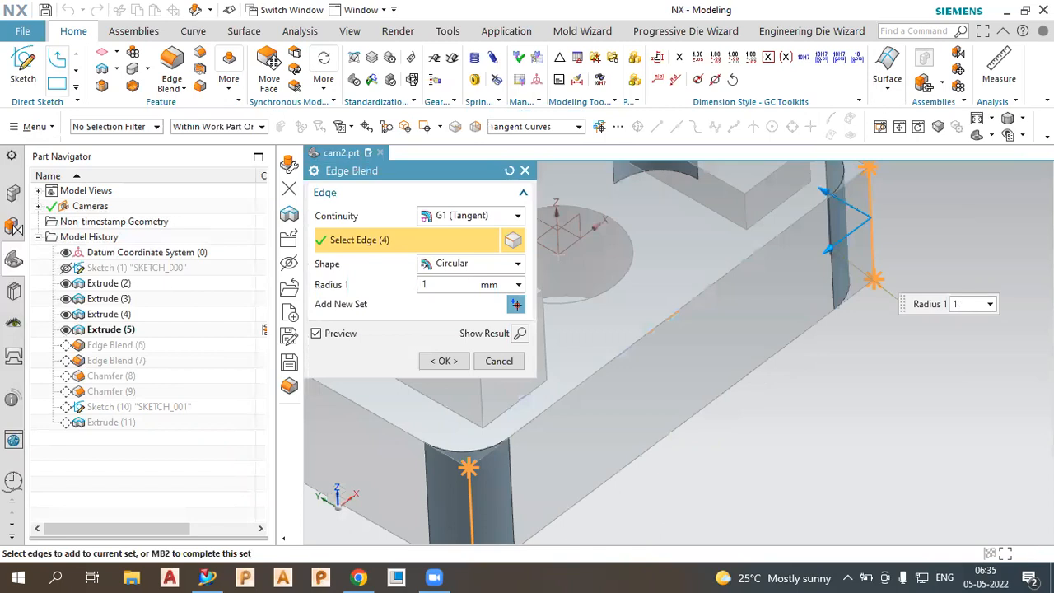
type("5")
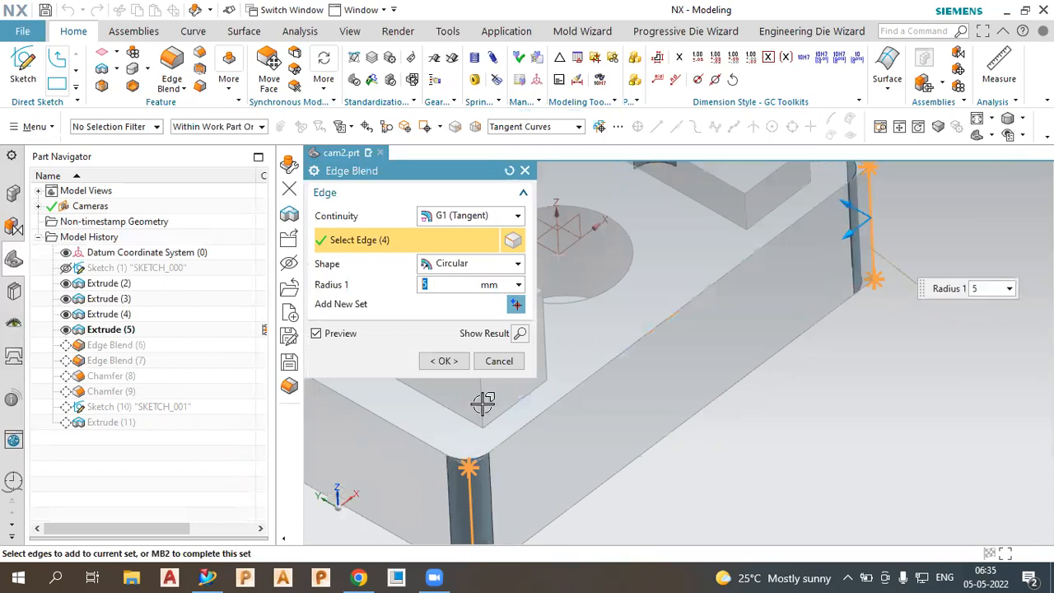
left_click(445, 362)
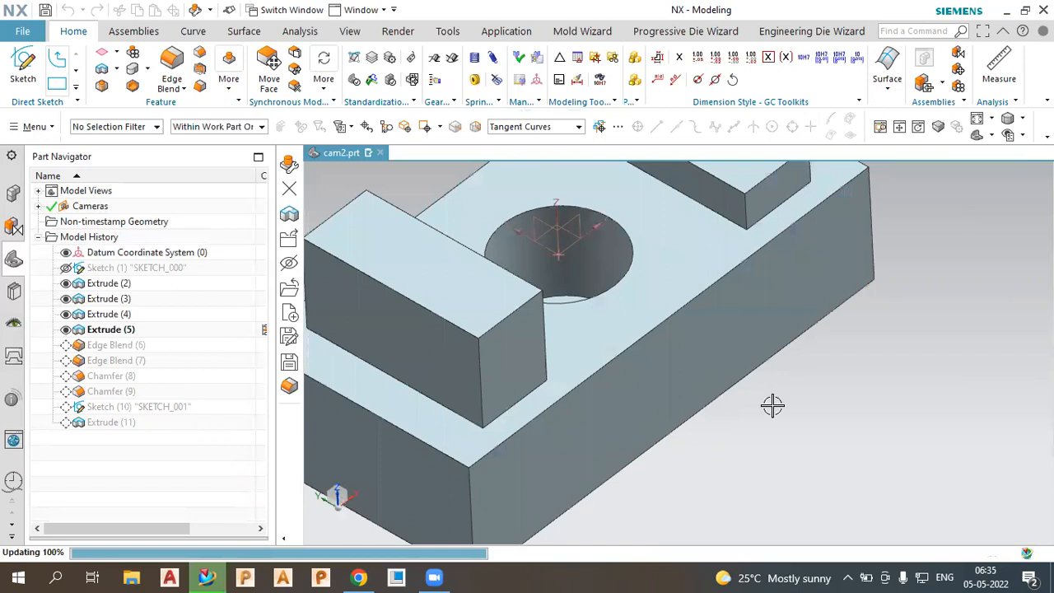
scroll(774, 408, "up", 2)
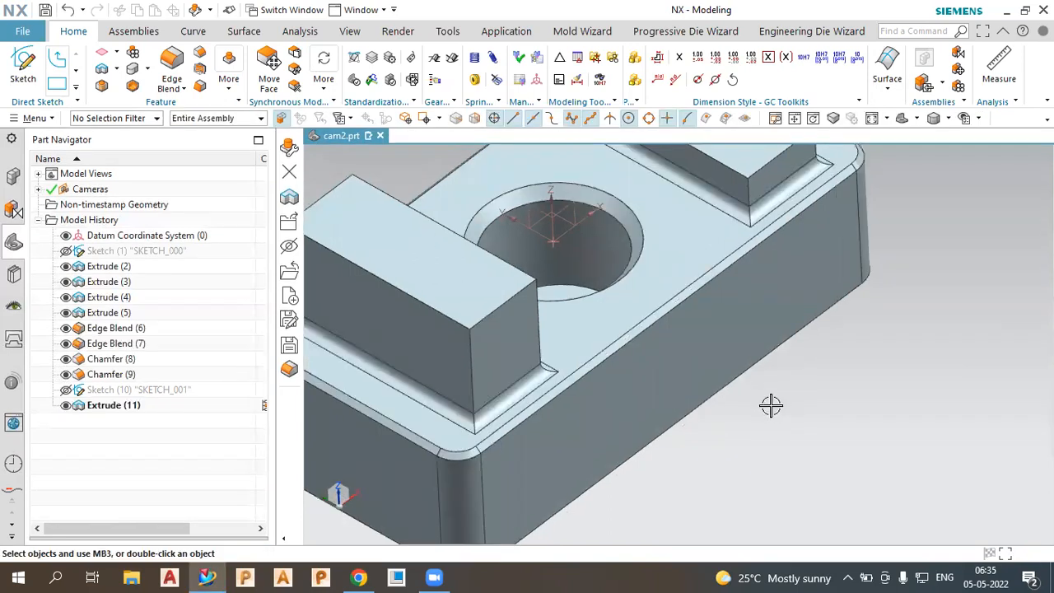
Open the sketch behind the taller raised block's extrusion and set the block rectangle's length dimension p3 to 30 mm.
scroll(771, 405, "down", 2)
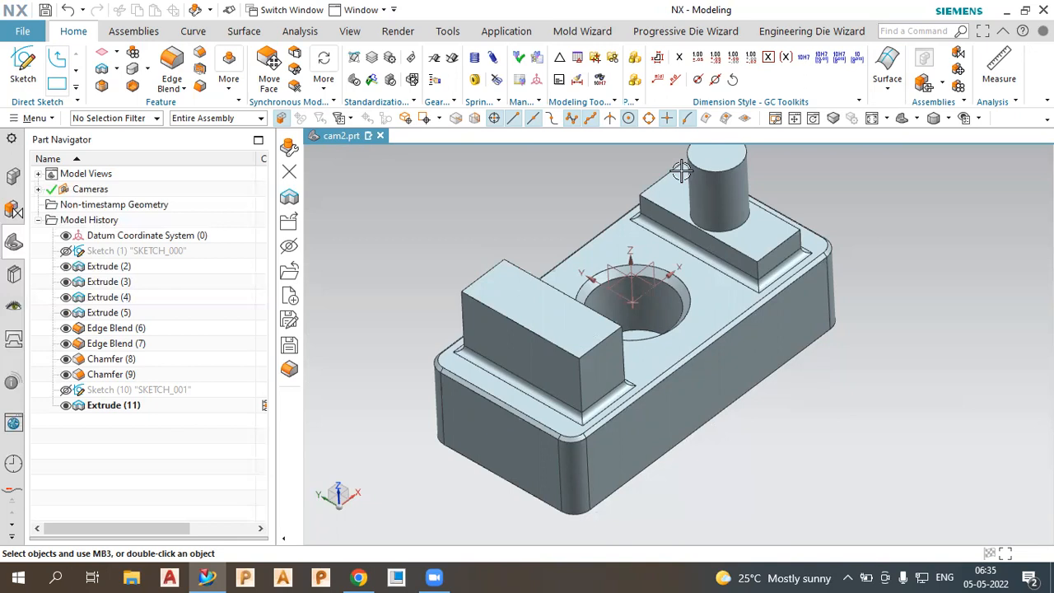
double_click(537, 360)
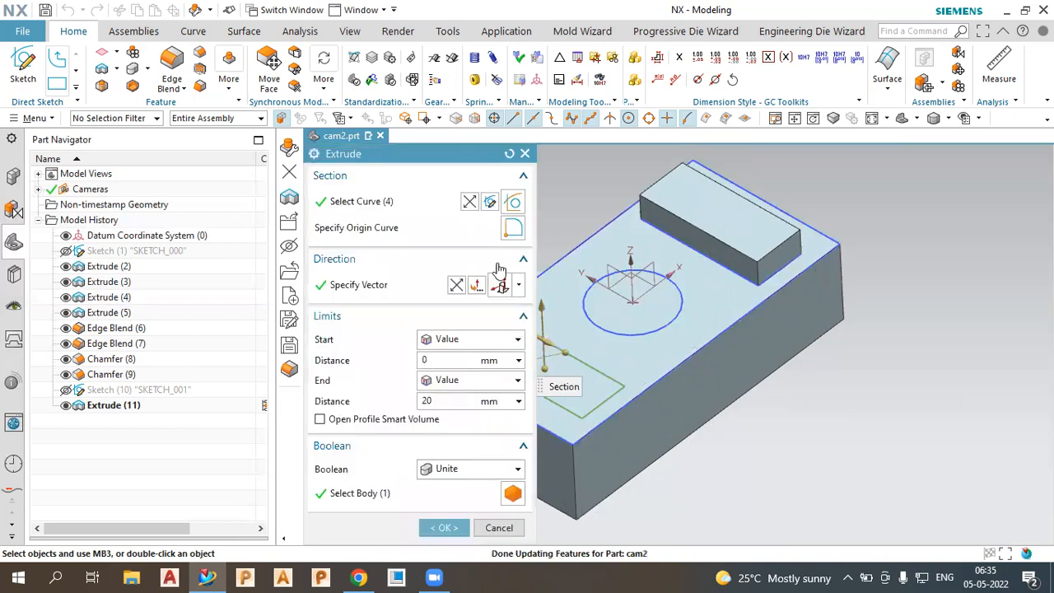
left_click(490, 217)
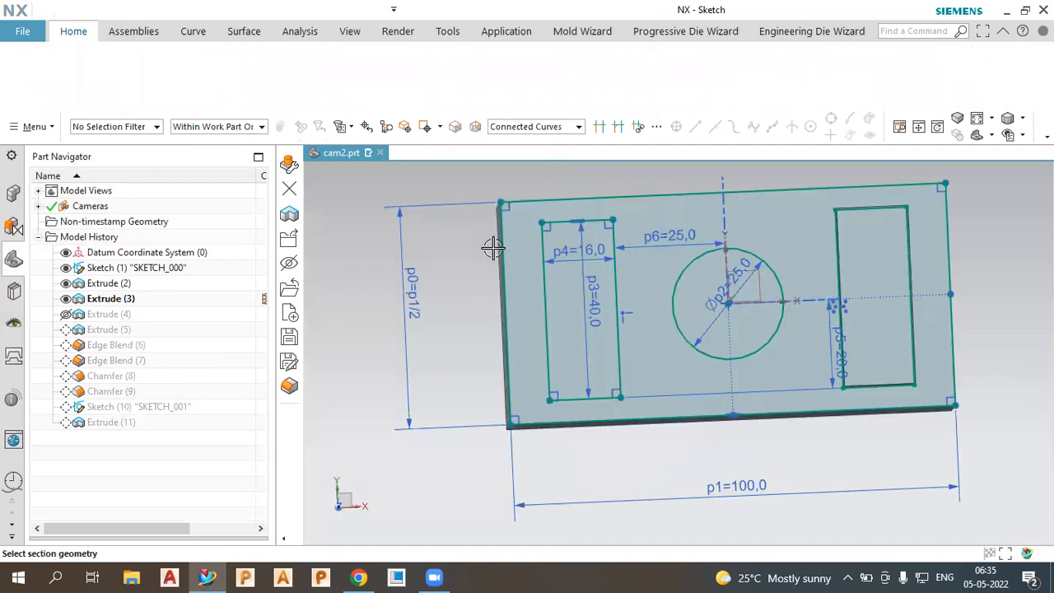
left_click(568, 297)
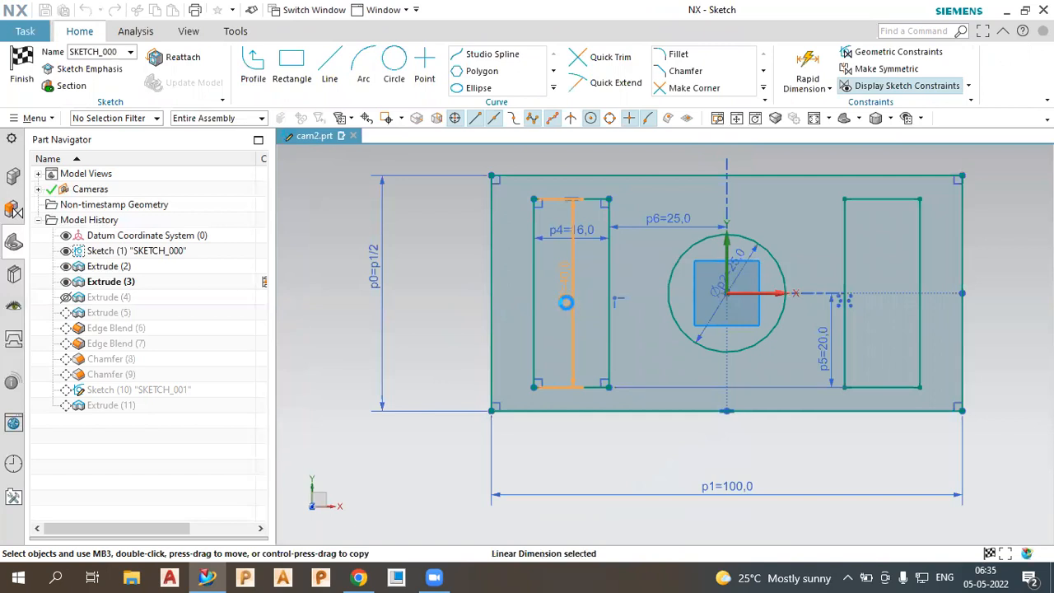
double_click(566, 302)
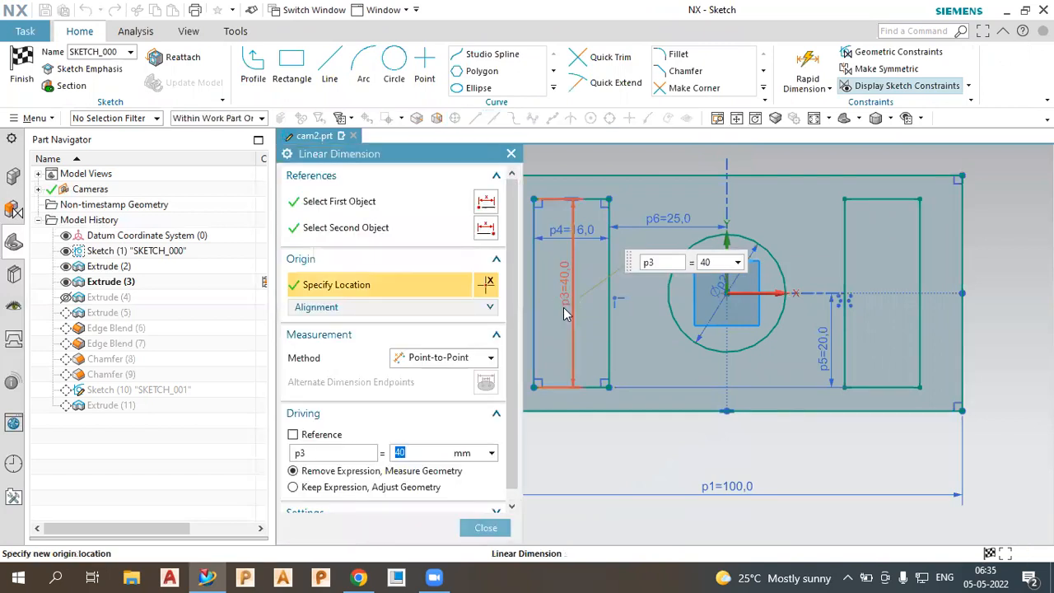
type("30")
key("Return")
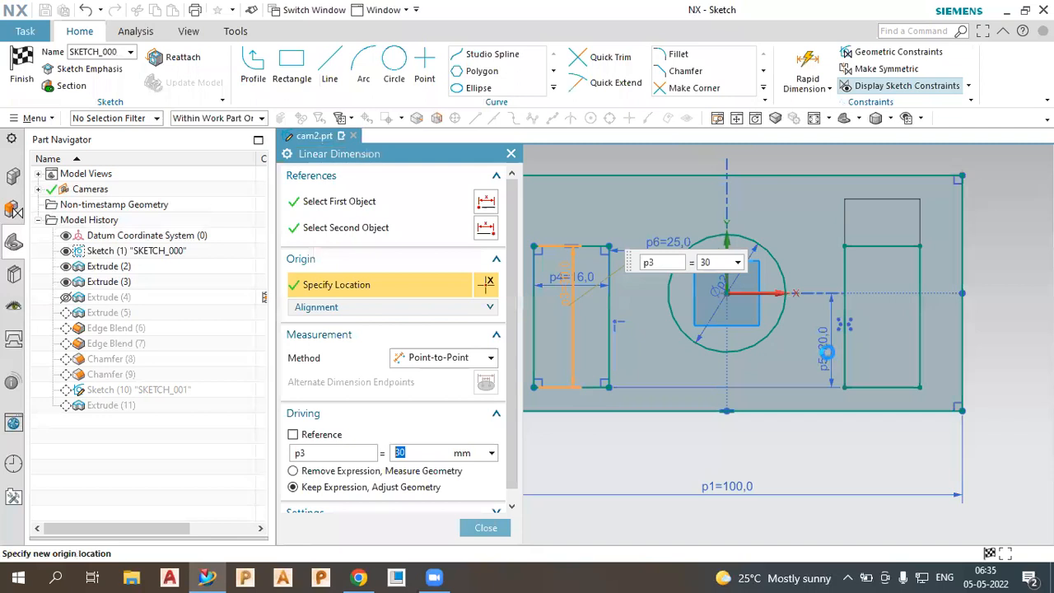
middle_click(824, 351)
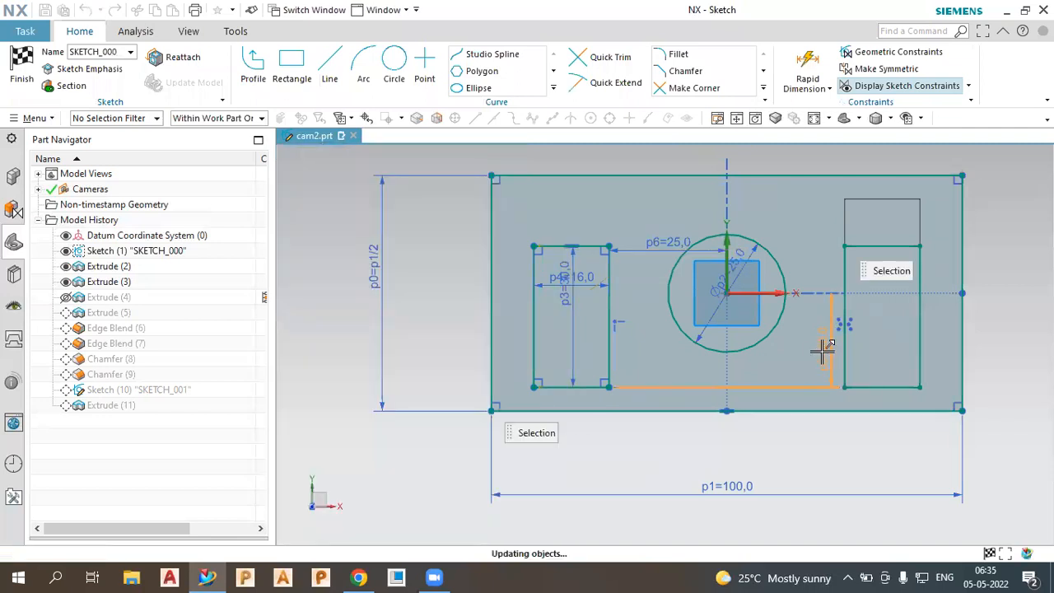
Set the offset dimension p5 from the horizontal axis to the rectangle's lower edge to 15 mm, finish the sketch and apply the extrusion.
double_click(824, 352)
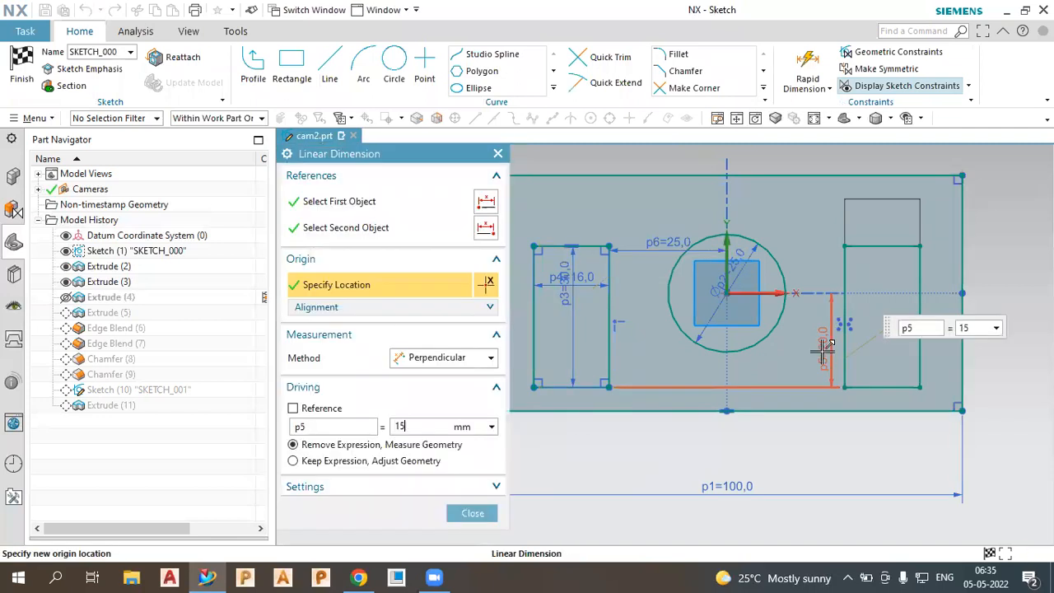
type("15")
key("Return")
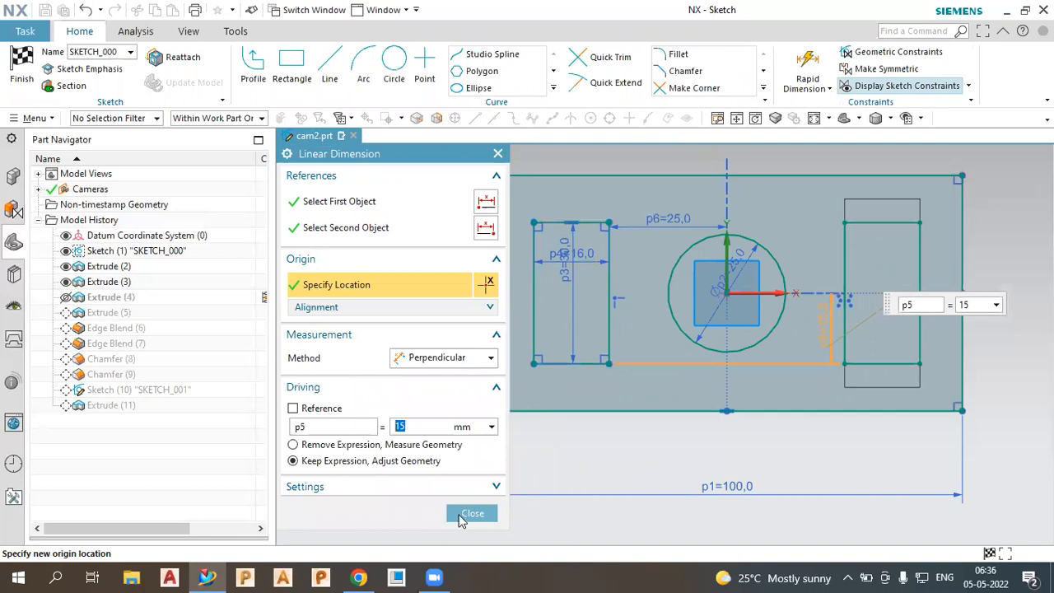
left_click(22, 67)
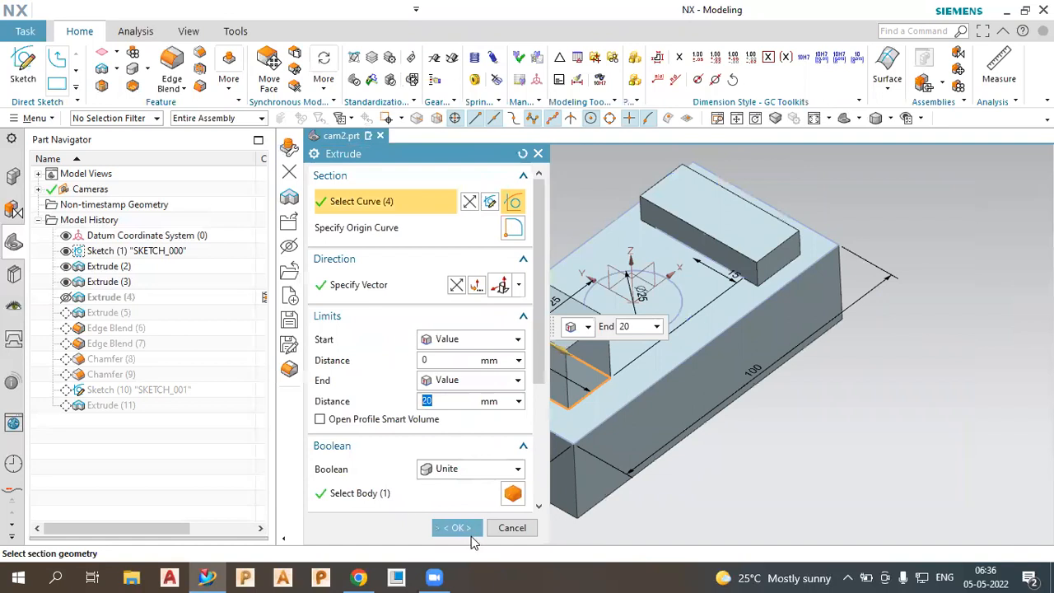
left_click(458, 528)
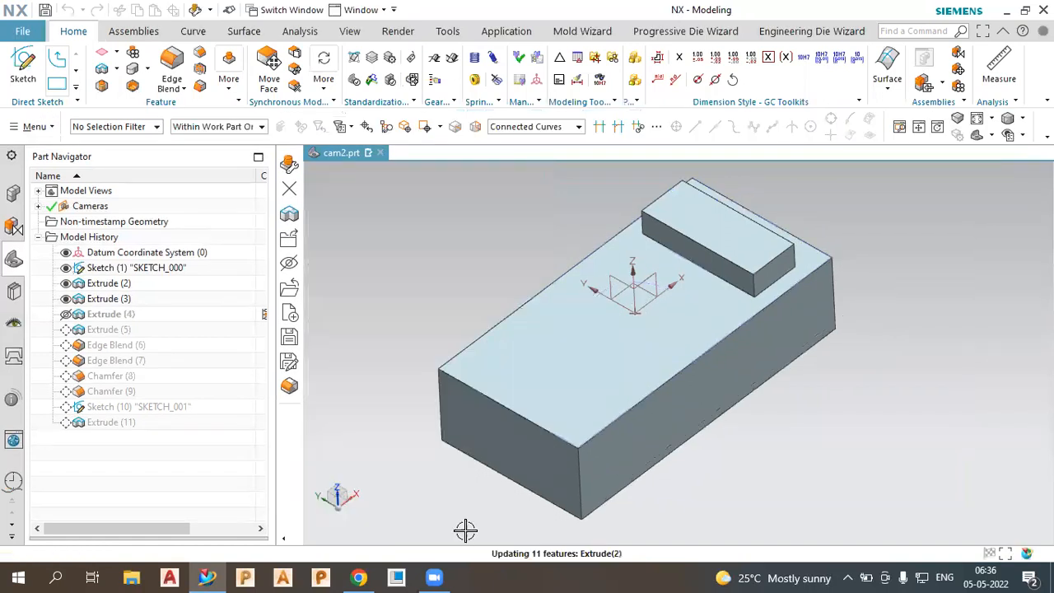